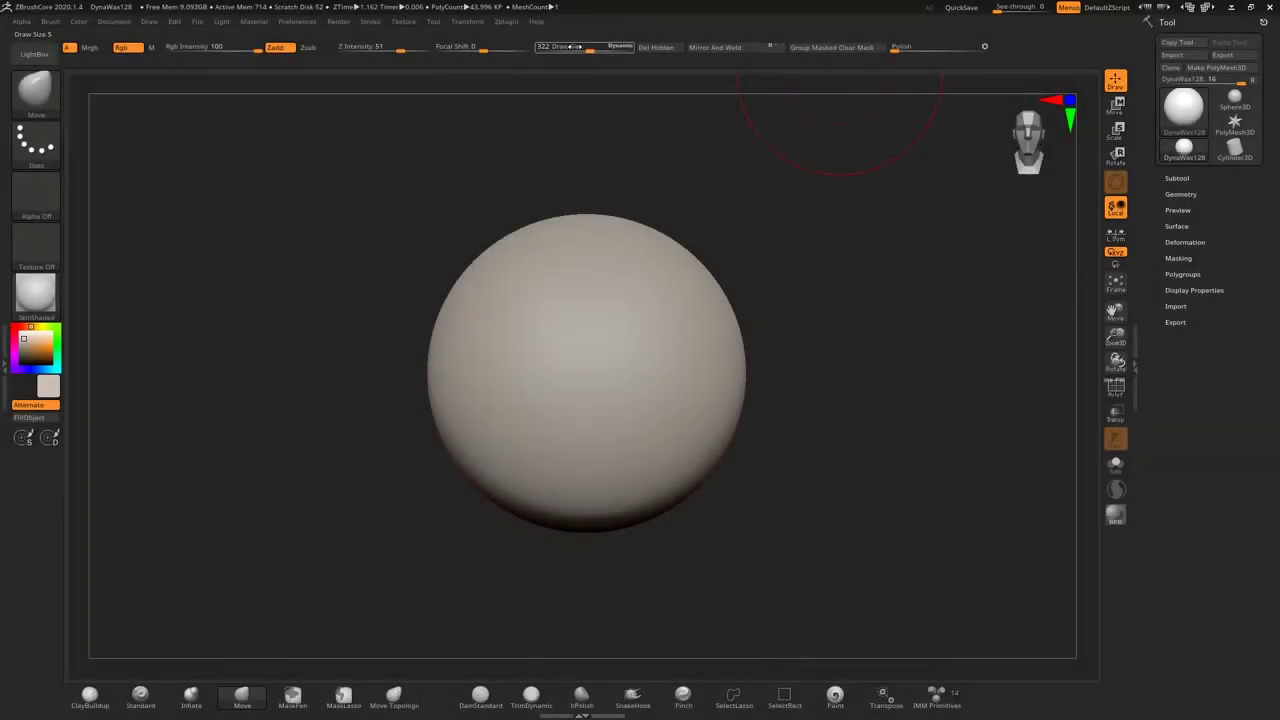
Step: With the Move brush at Draw Size 674, stretch the sphere into a tall, bean-shaped egg
drag(590, 47, 612, 47)
drag(732, 362, 677, 366)
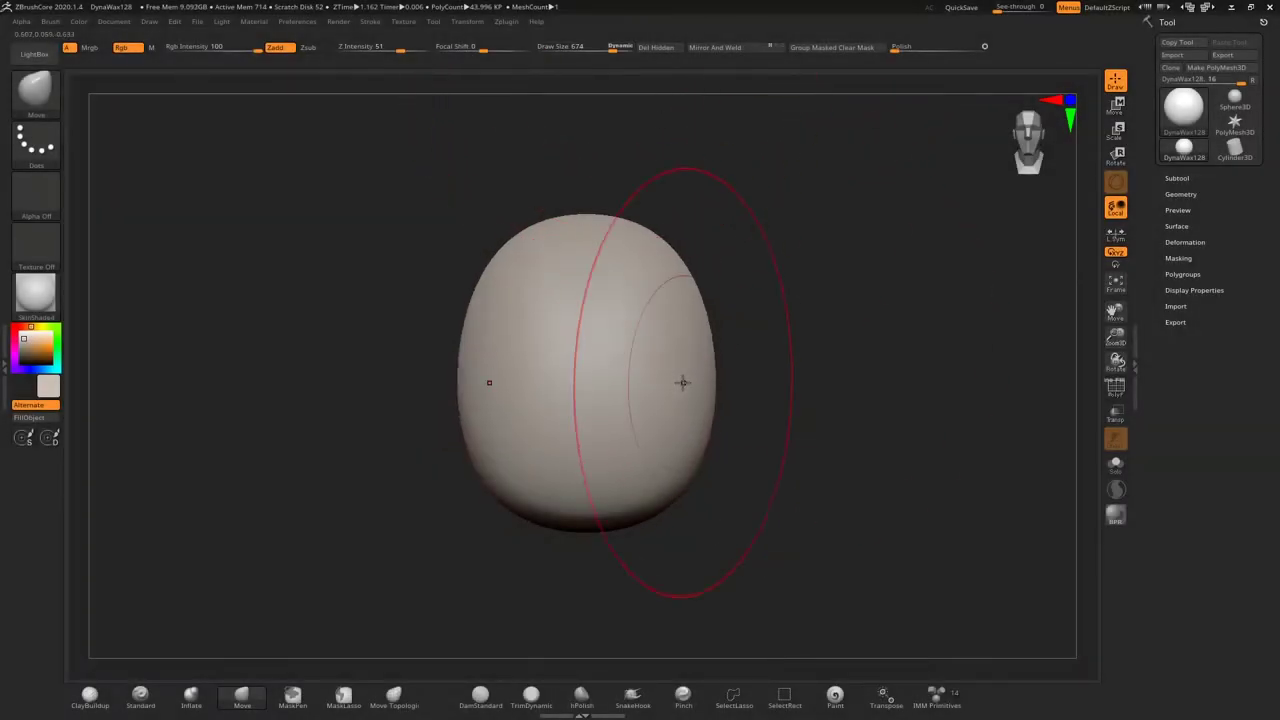
mouse_move(651, 249)
mouse_down()
mouse_move(680, 160)
mouse_move(700, 300)
mouse_up()
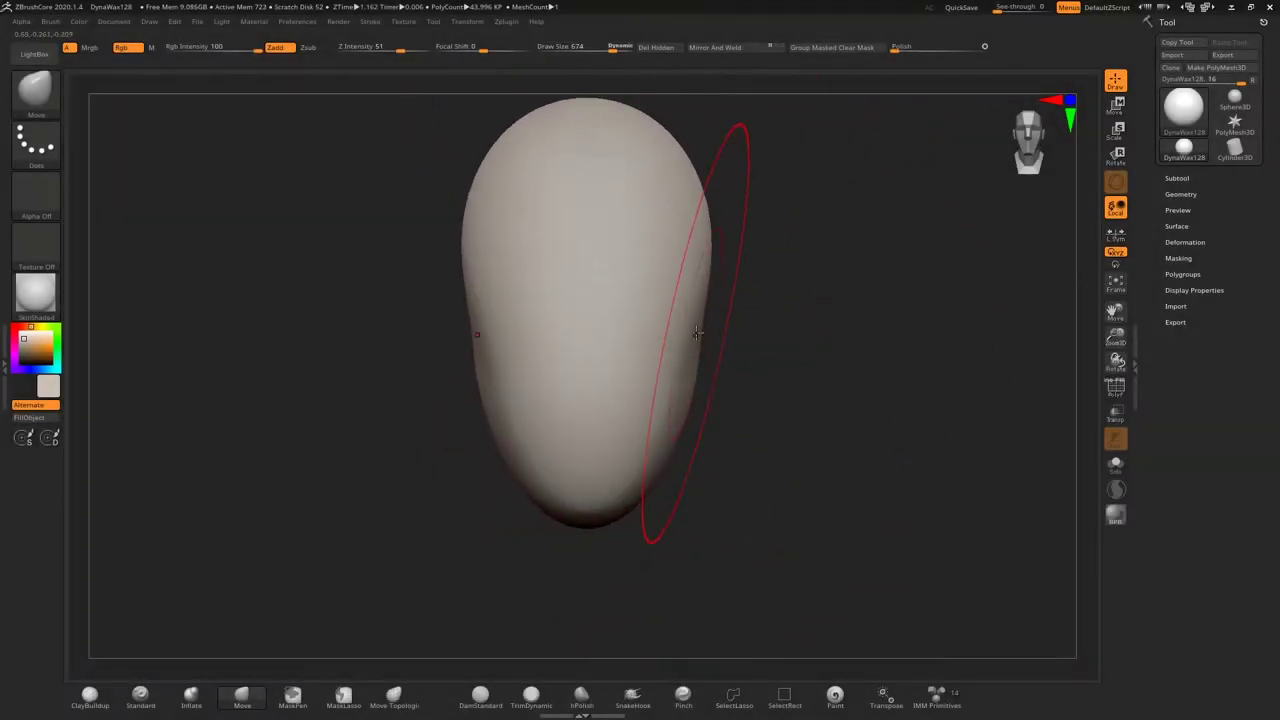
mouse_move(794, 349)
mouse_down()
mouse_move(731, 349)
mouse_move(790, 207)
mouse_move(960, 150)
mouse_up()
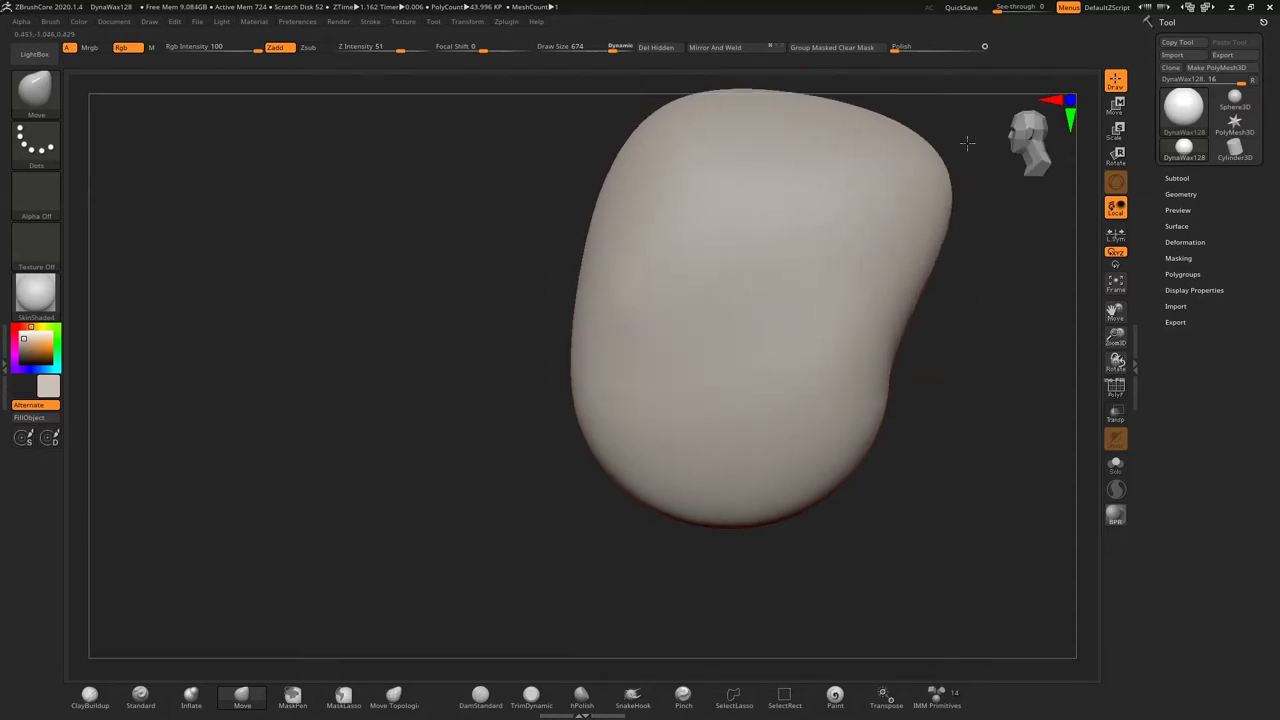
drag(857, 429, 723, 363)
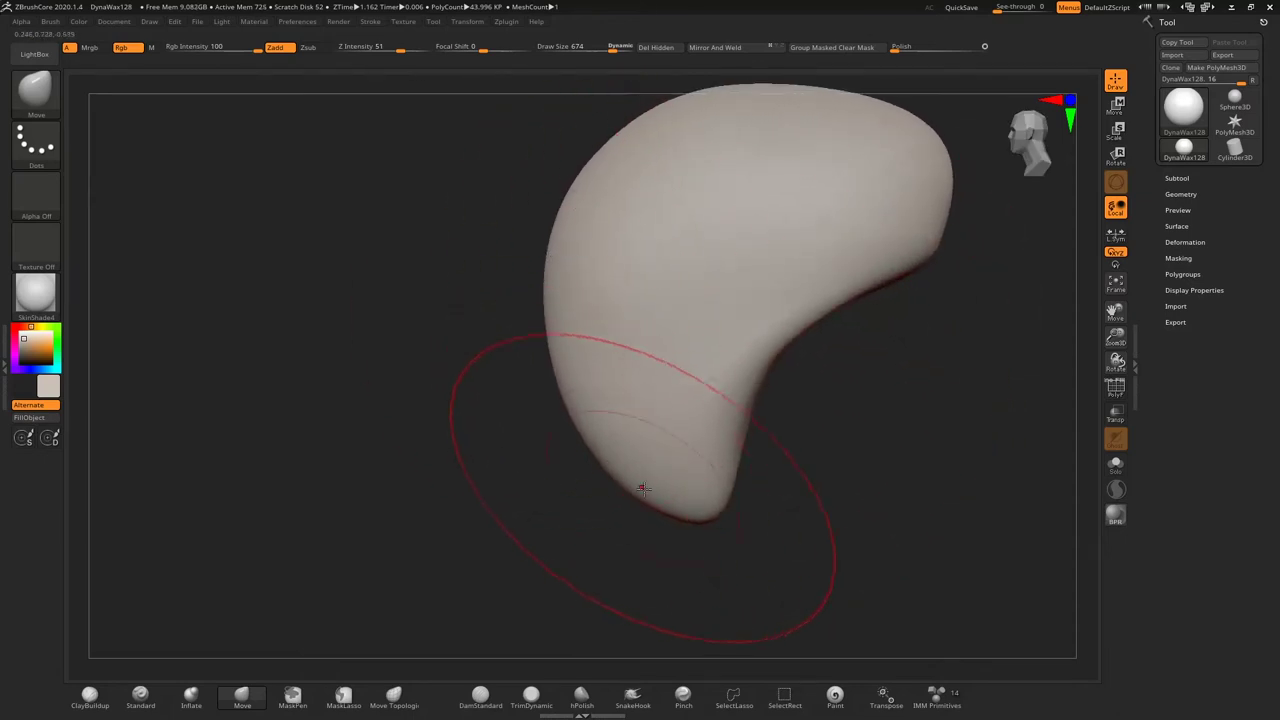
Step: Pull the lower tip out into a jutting jaw and push the neck in beneath it
drag(634, 477, 500, 430)
mouse_move(563, 371)
mouse_down()
mouse_move(592, 390)
mouse_move(563, 366)
mouse_up()
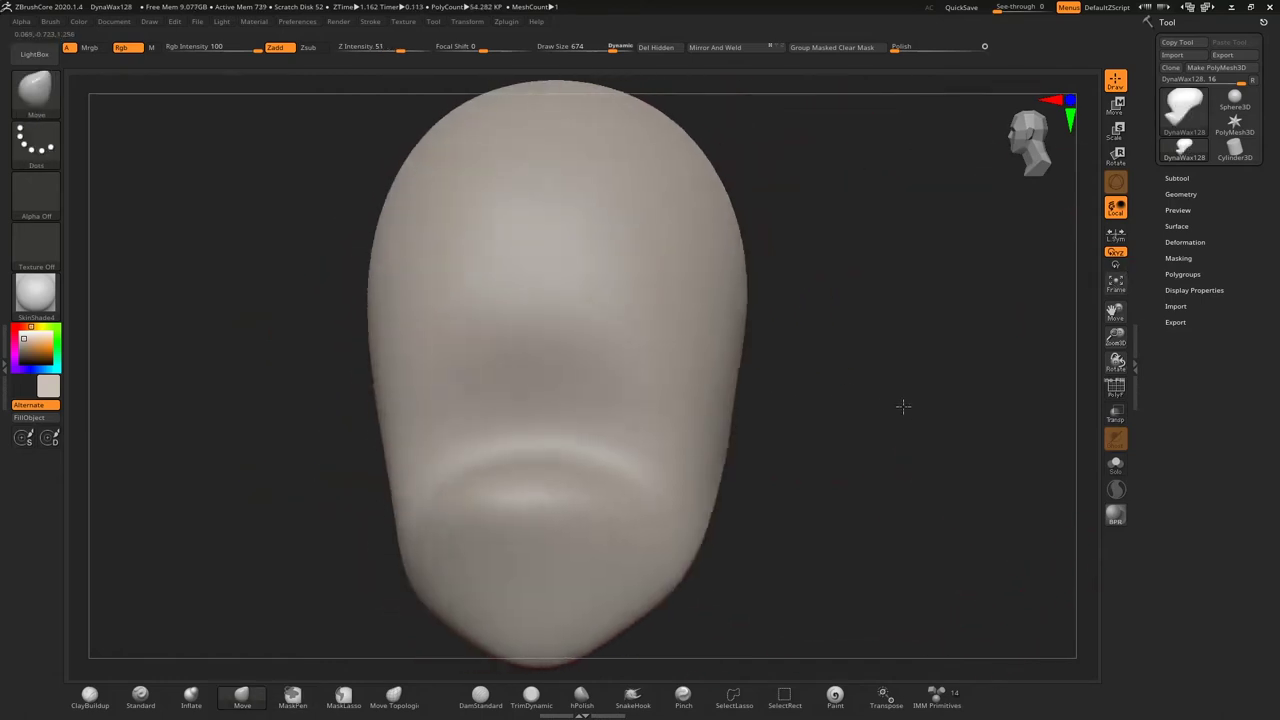
drag(903, 406, 923, 411)
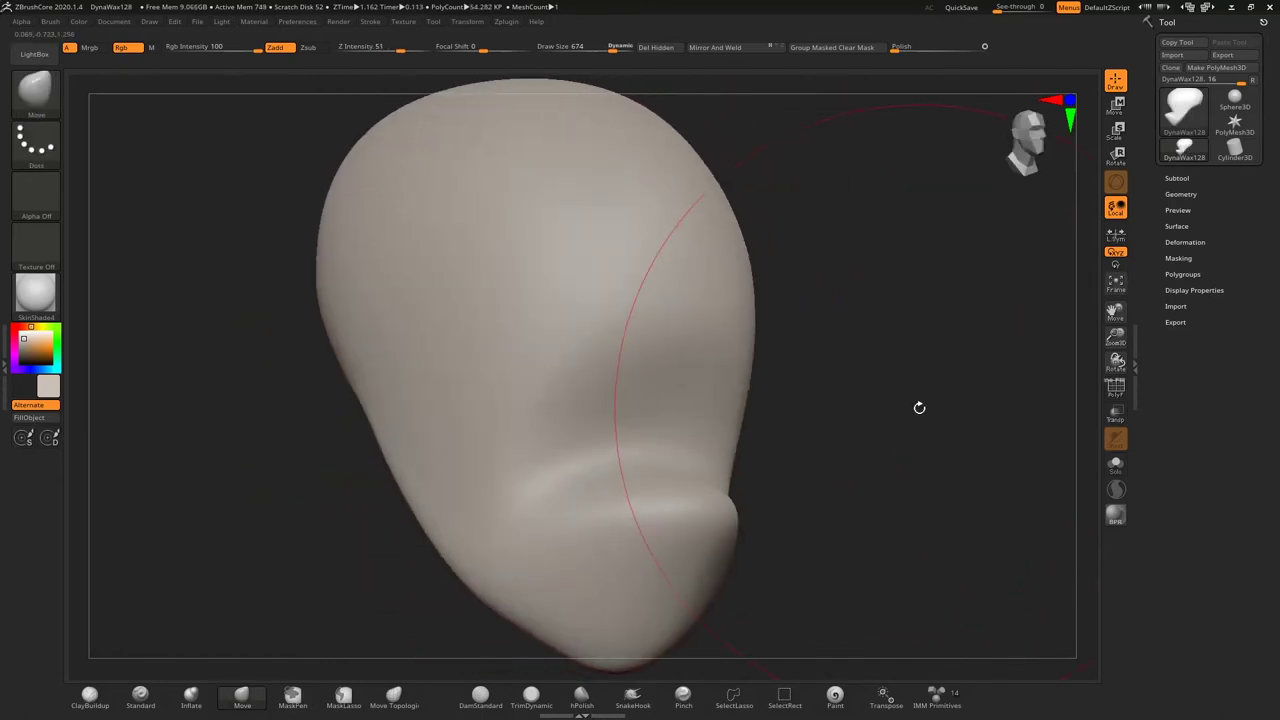
click(191, 697)
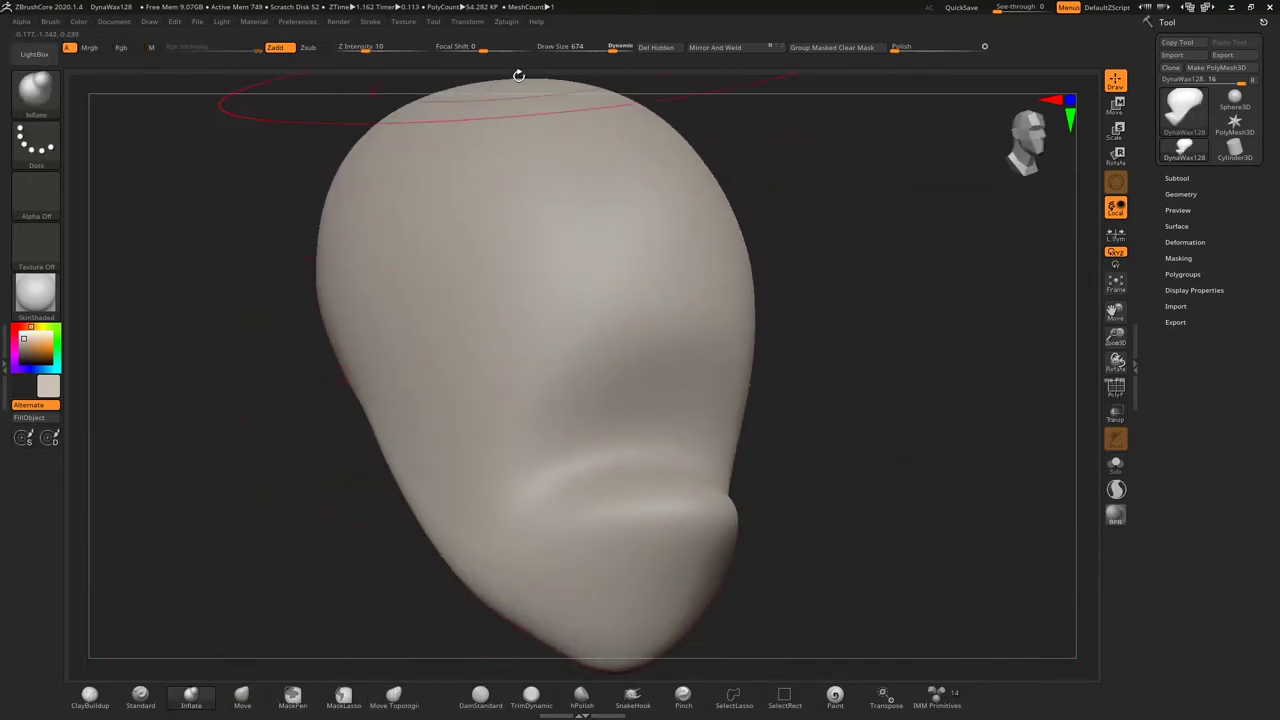
Step: Inflate two eye bulges at Draw Size 114 and Z Intensity 10, smoothing them with Shift
key(space)
drag(694, 212, 610, 212)
drag(562, 298, 551, 334)
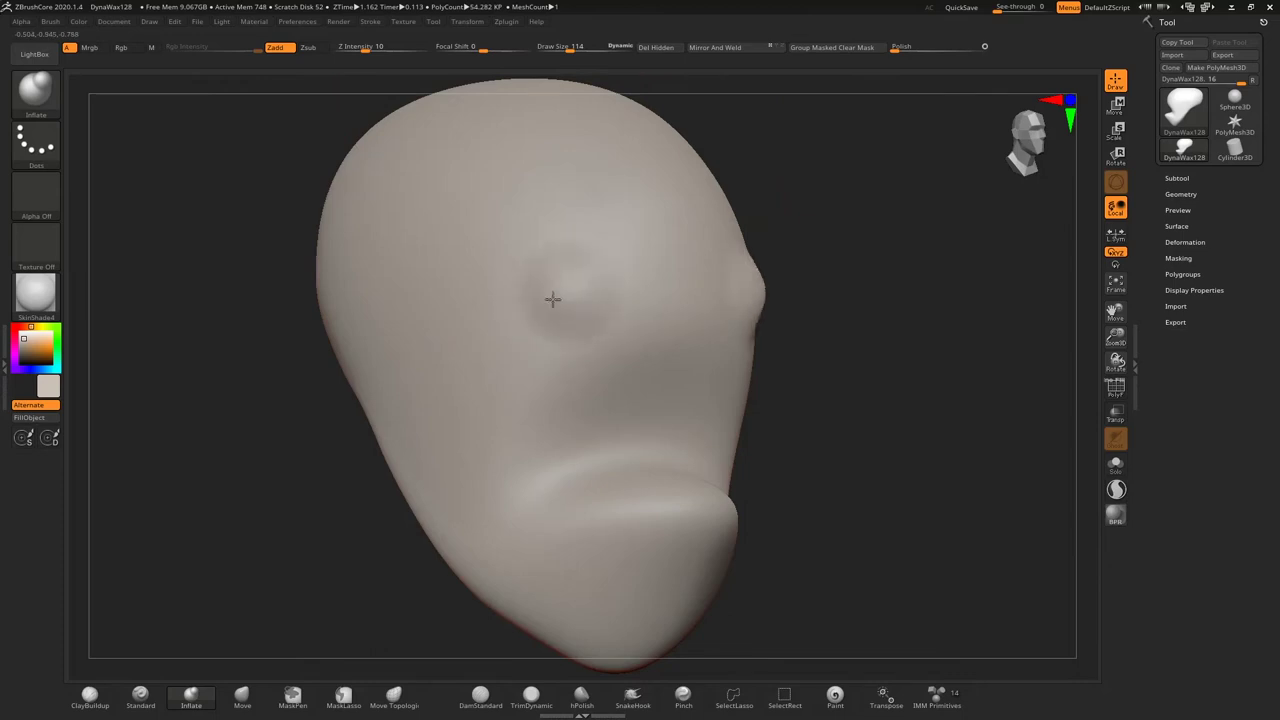
drag(837, 277, 885, 264)
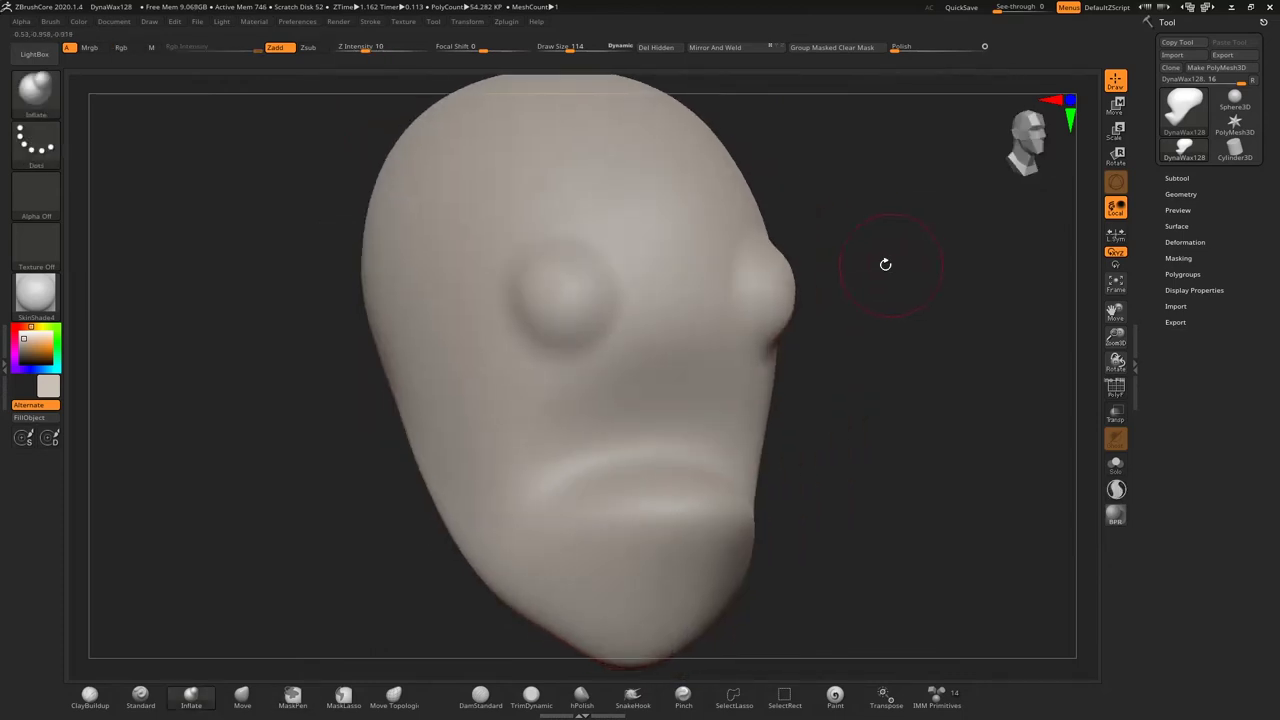
mouse_move(508, 305)
mouse_down()
mouse_move(563, 277)
mouse_move(517, 299)
mouse_up()
Step: Set the model colour to grey and inspect the eye bulges
click(18, 346)
drag(150, 380, 250, 355)
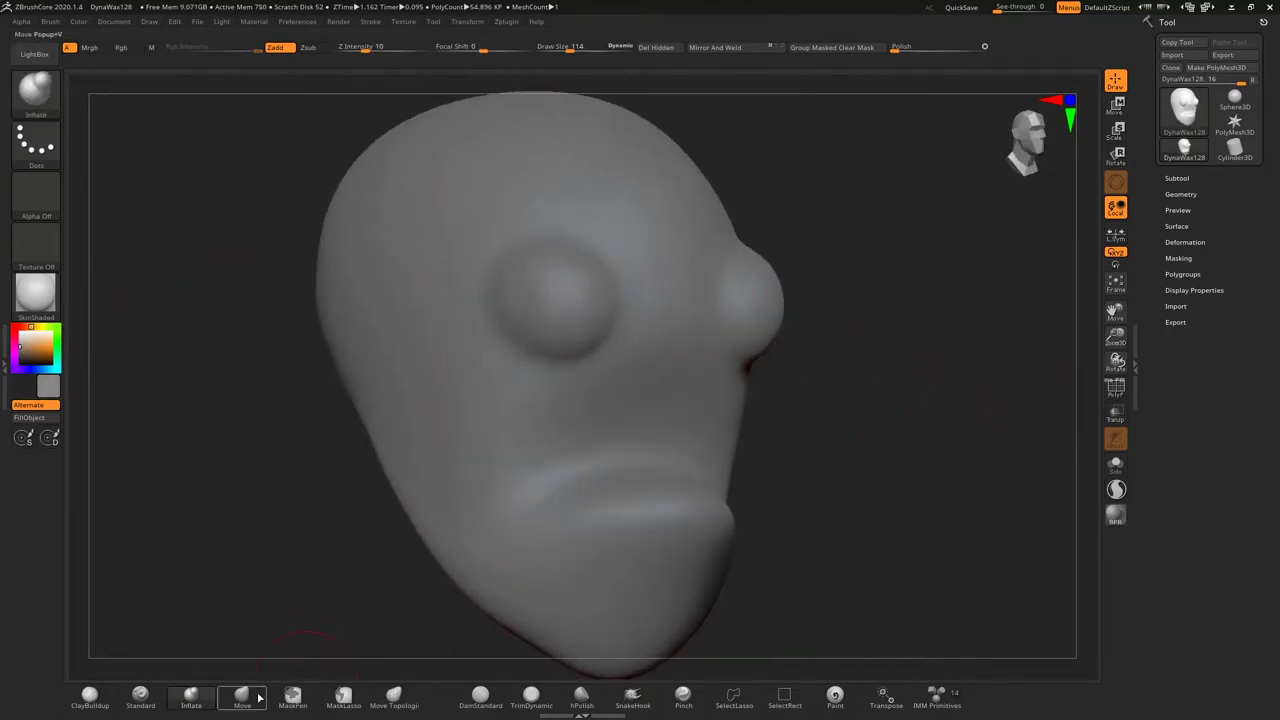
click(480, 697)
Step: Carve DamStandard creases (Zsub, Z Intensity 33) between the lips and around the eye bulges
drag(711, 471, 661, 466)
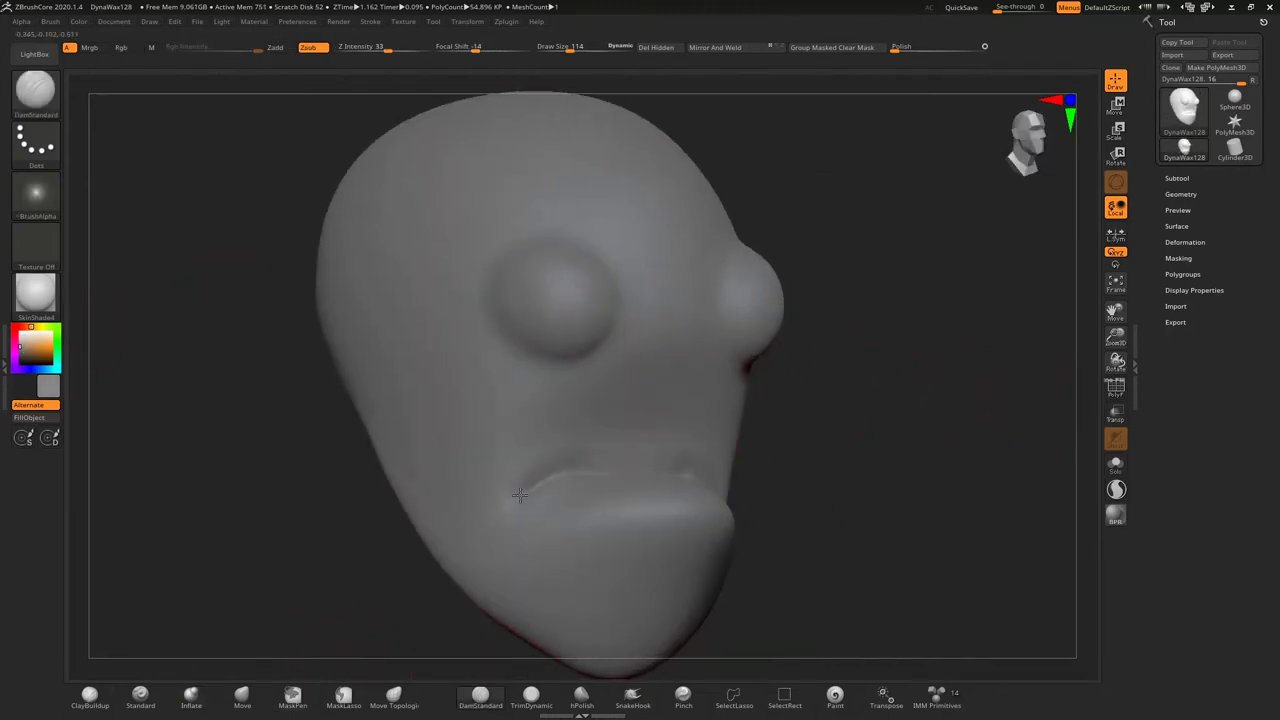
drag(600, 300, 520, 335)
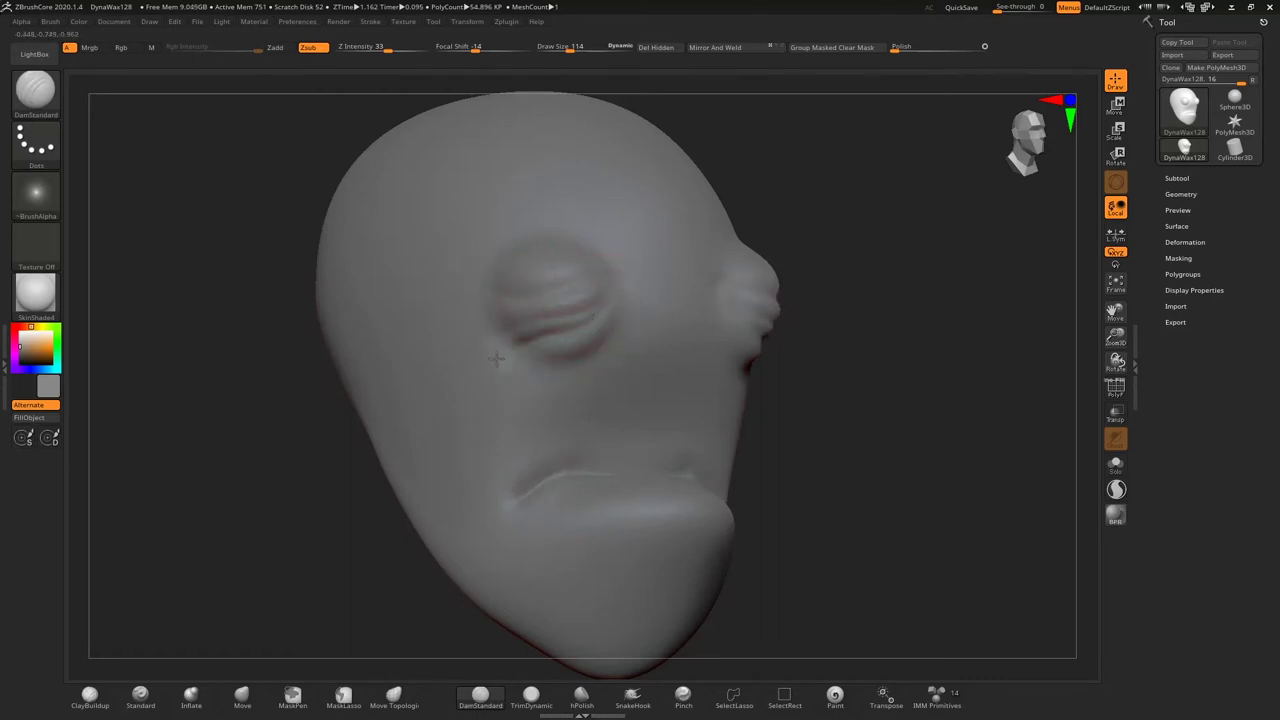
drag(250, 400, 600, 305)
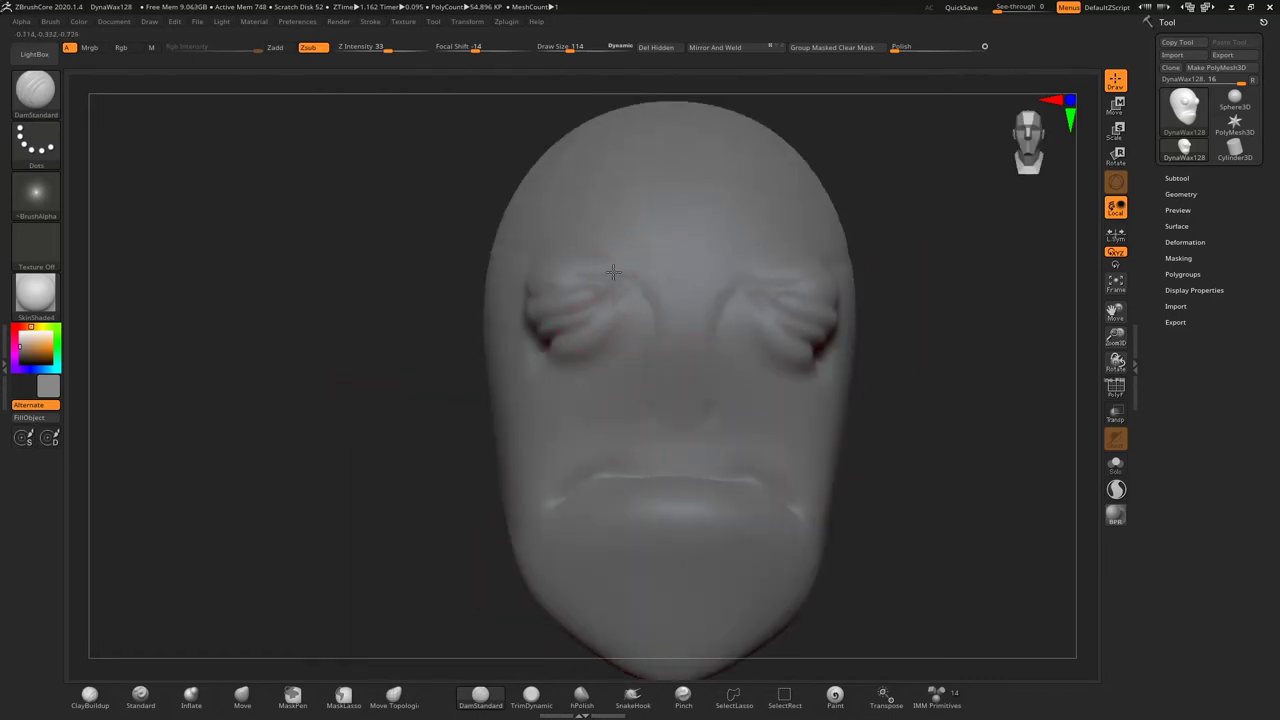
drag(406, 407, 514, 457)
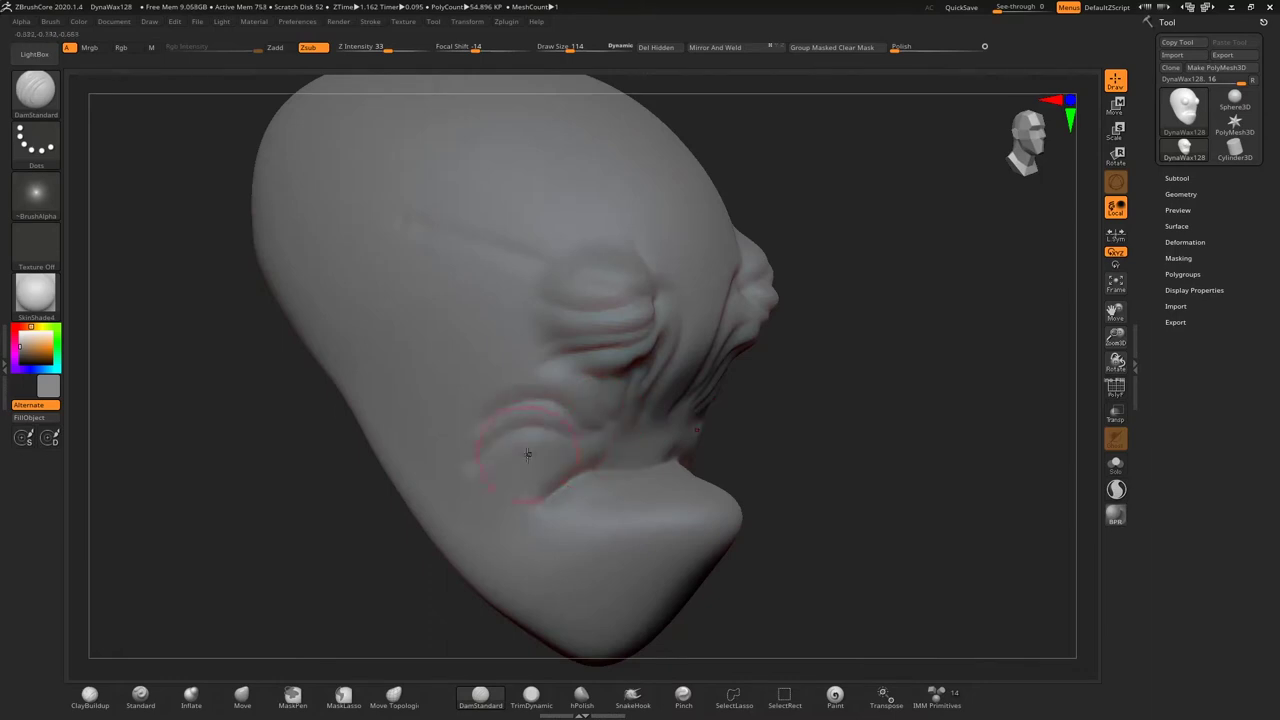
mouse_move(1116, 338)
mouse_down()
mouse_move(887, 335)
mouse_move(686, 400)
mouse_up()
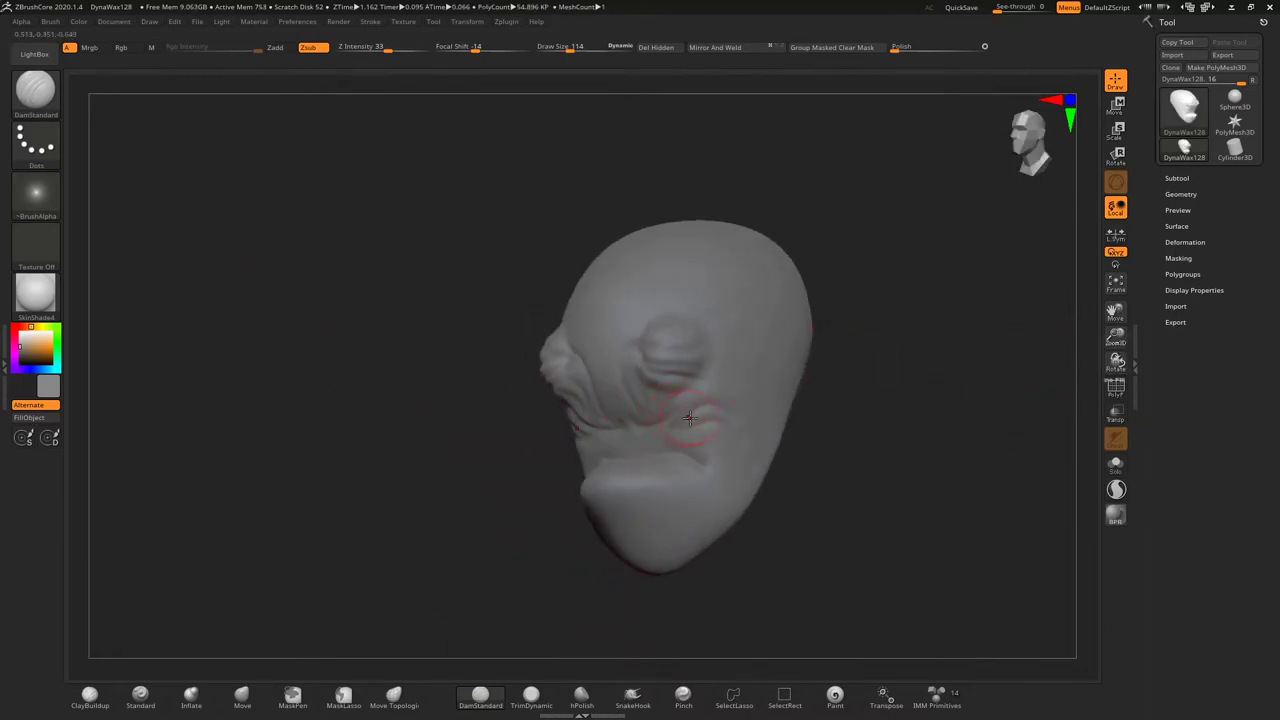
drag(755, 302, 799, 366)
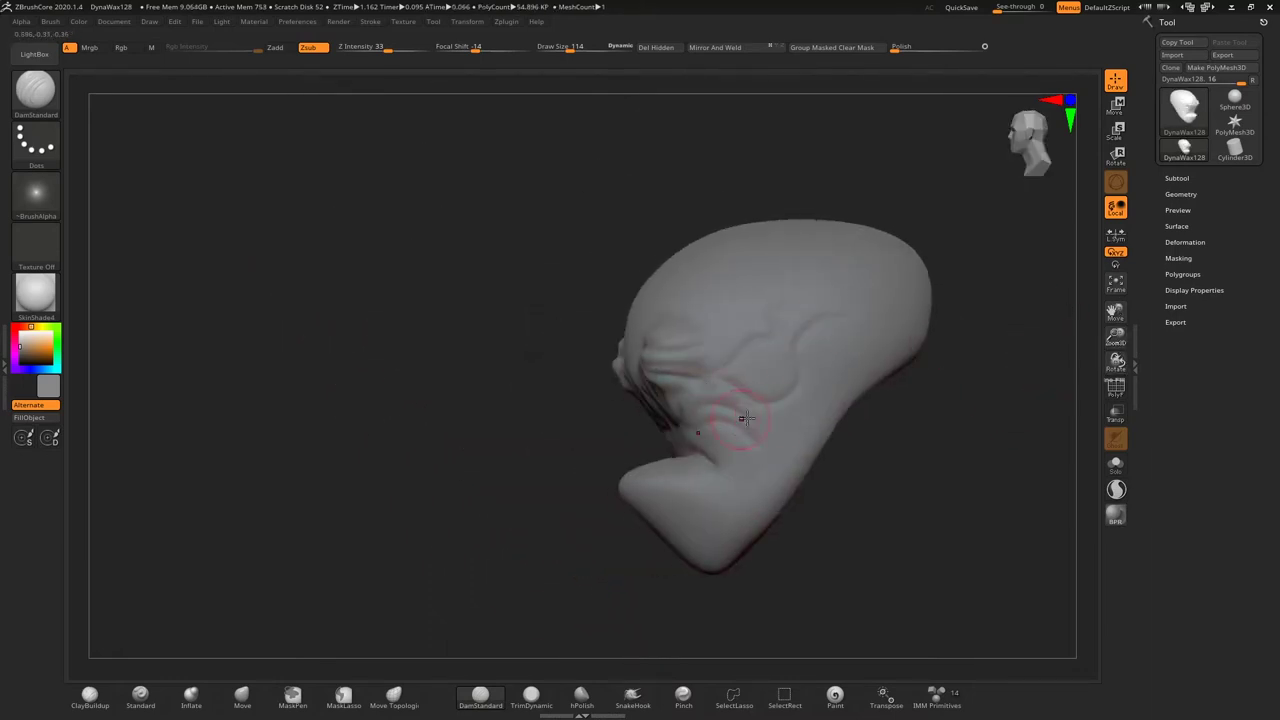
drag(733, 488, 643, 533)
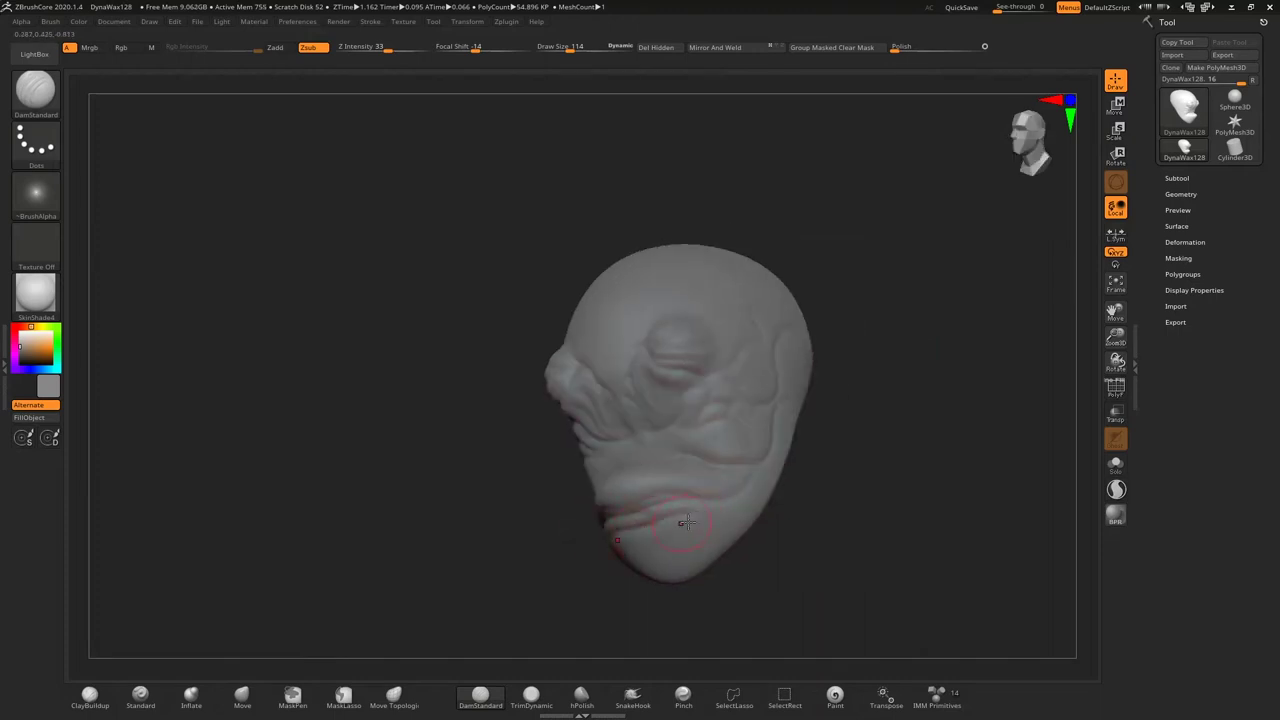
drag(736, 507, 548, 381)
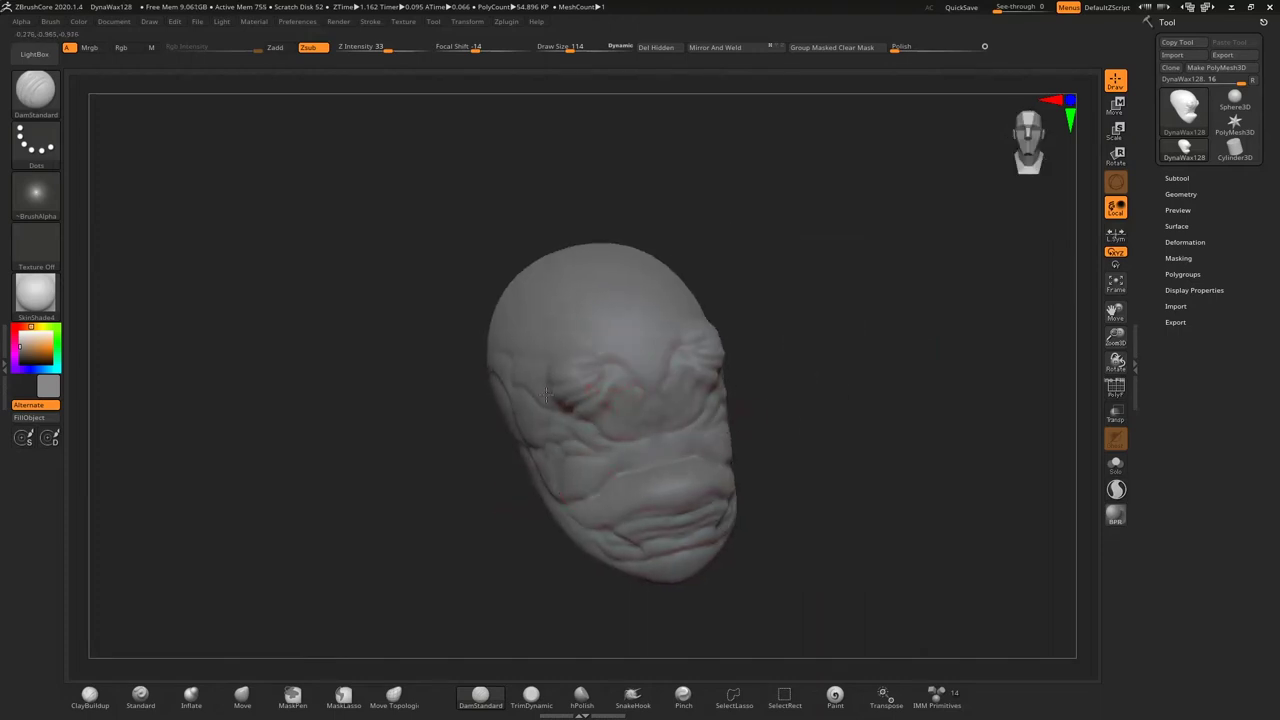
drag(449, 270, 488, 306)
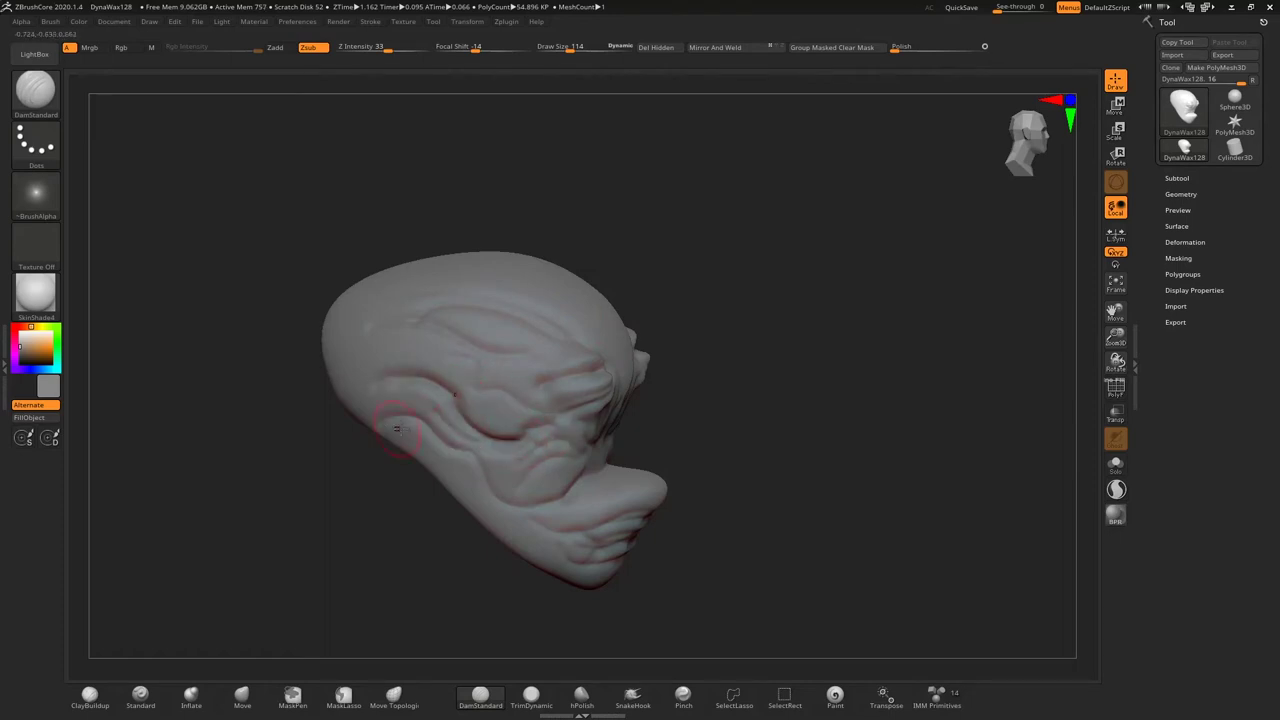
Step: Carve a groove along the cranium's middle crease and pick a blue model colour
drag(386, 425, 404, 375)
right_drag(290, 450, 315, 411)
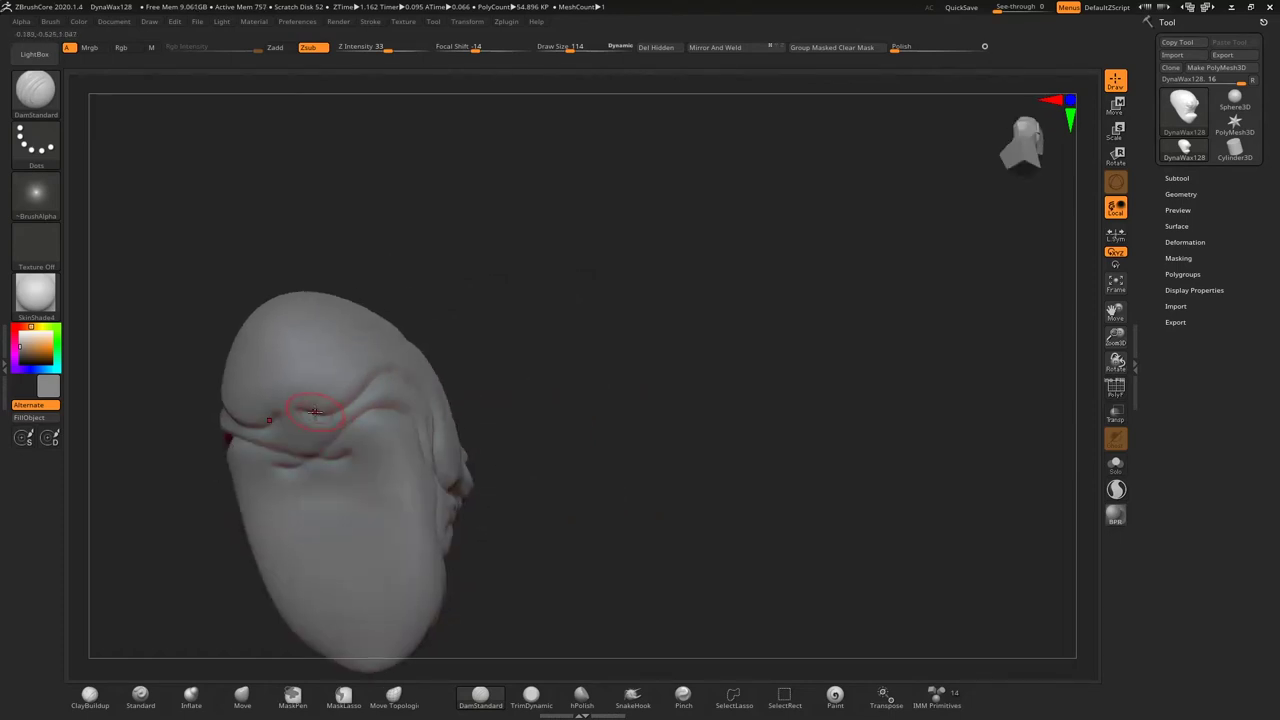
mouse_move(497, 391)
mouse_down()
mouse_move(421, 526)
mouse_move(825, 333)
mouse_up()
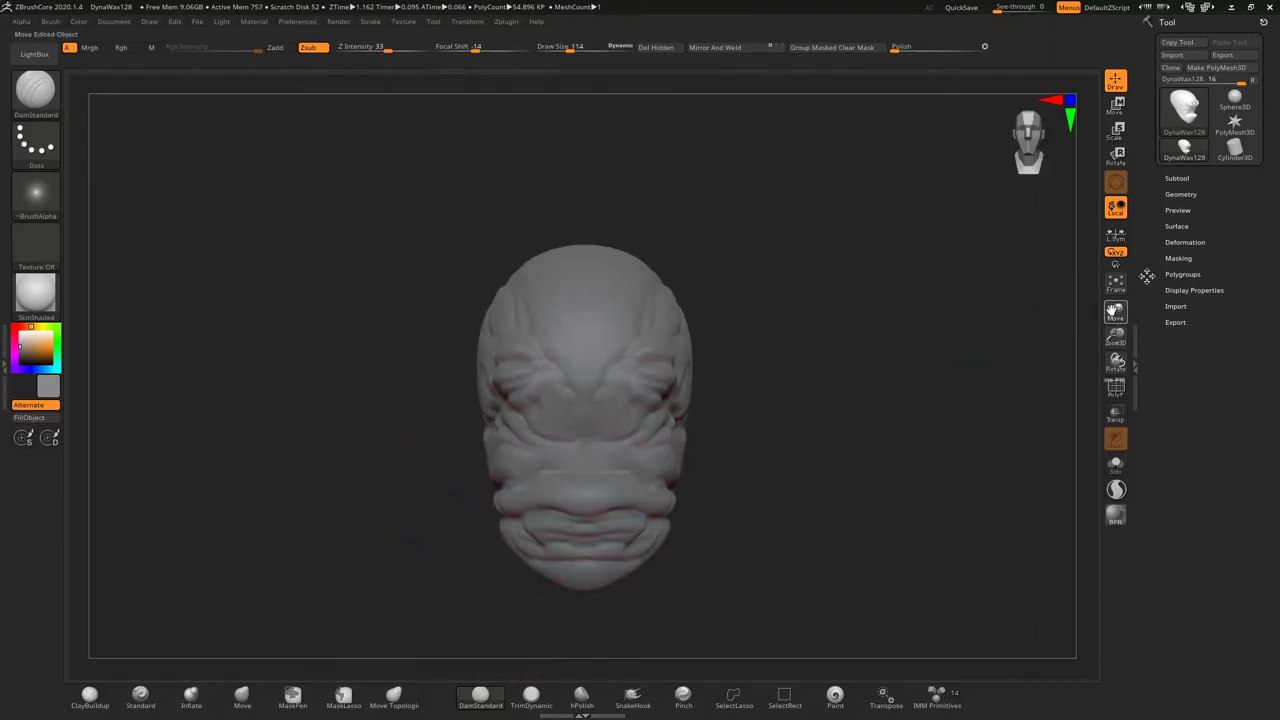
mouse_move(403, 460)
mouse_down()
mouse_move(517, 467)
mouse_move(720, 428)
mouse_move(548, 481)
mouse_up()
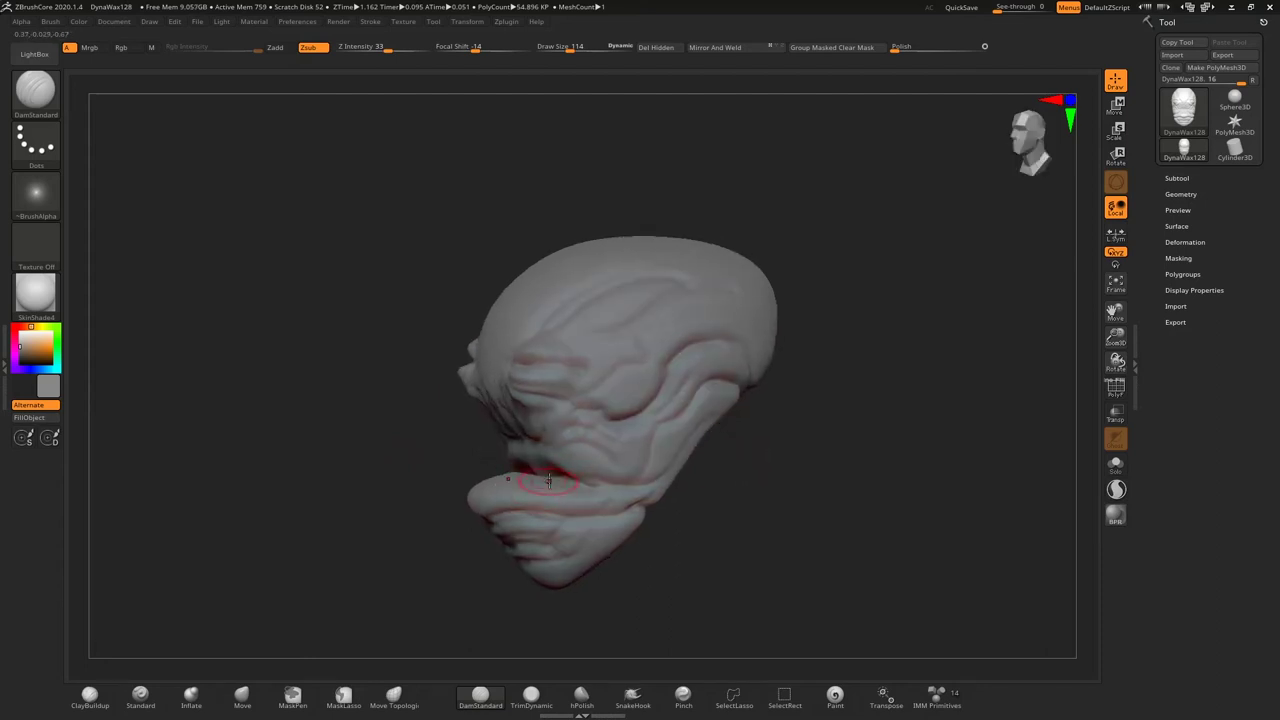
mouse_move(575, 485)
right_down()
mouse_move(531, 478)
mouse_move(590, 317)
right_up()
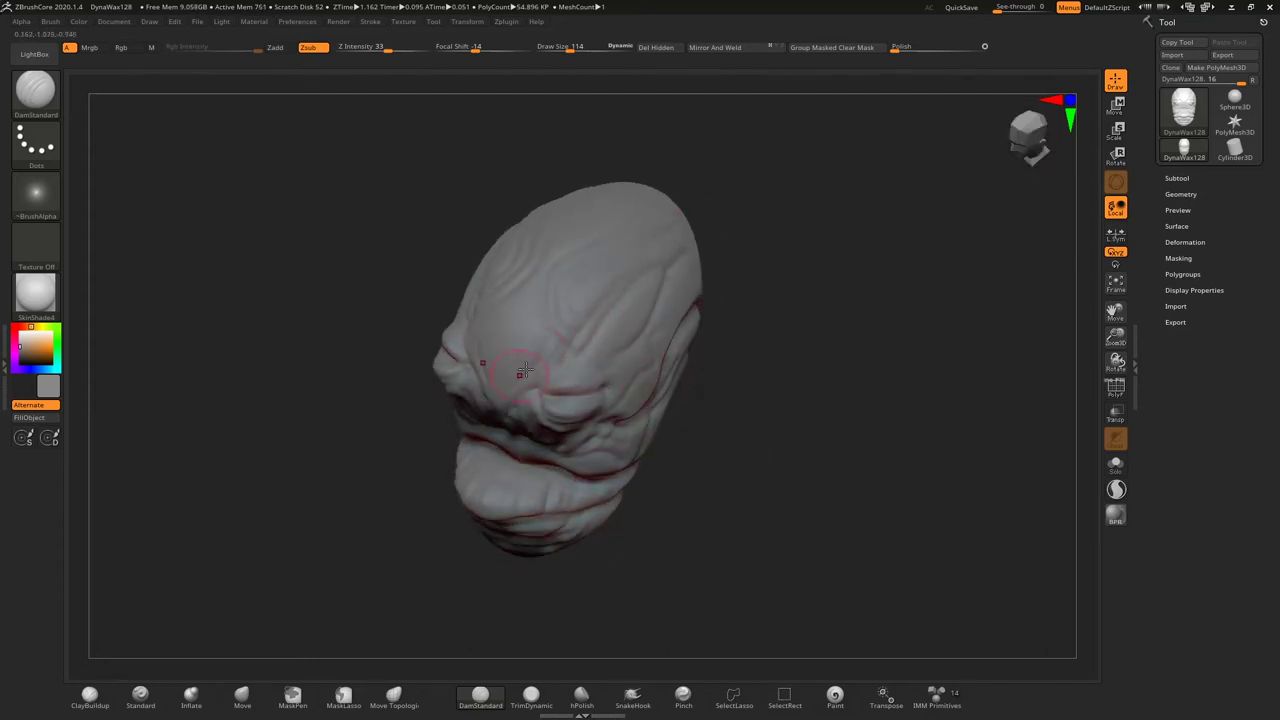
right_drag(520, 372, 711, 265)
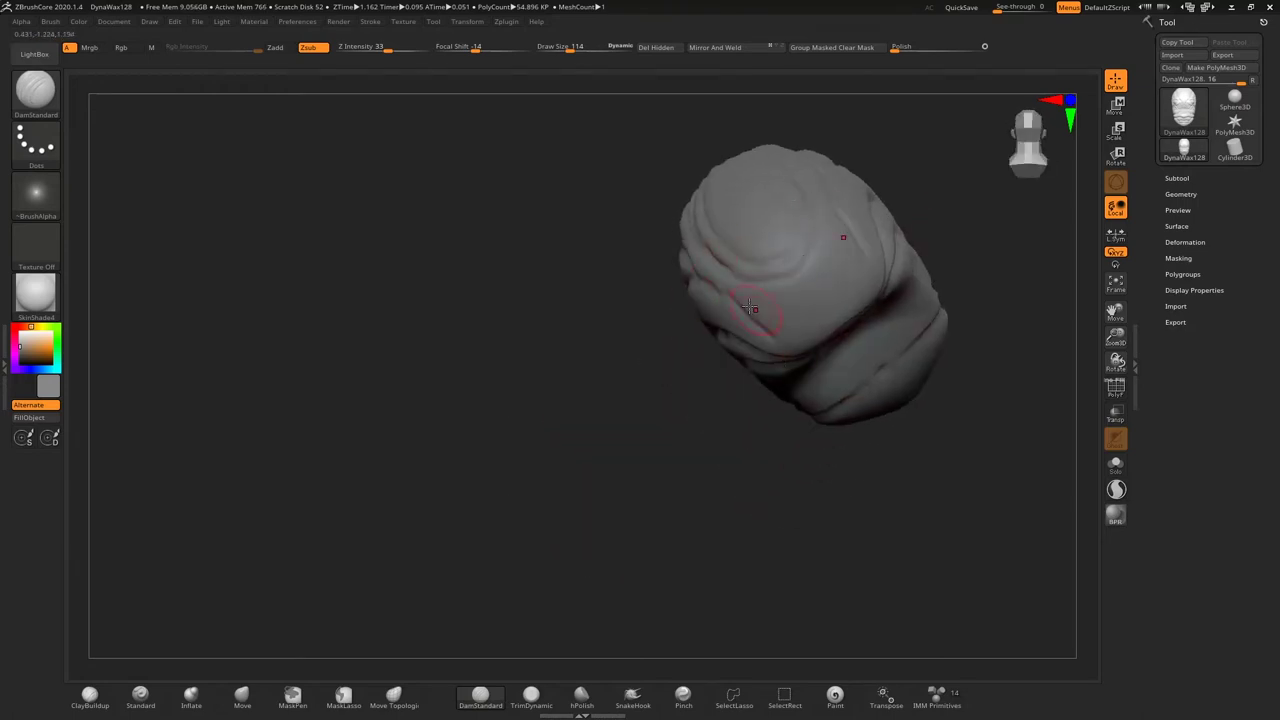
drag(713, 307, 707, 357)
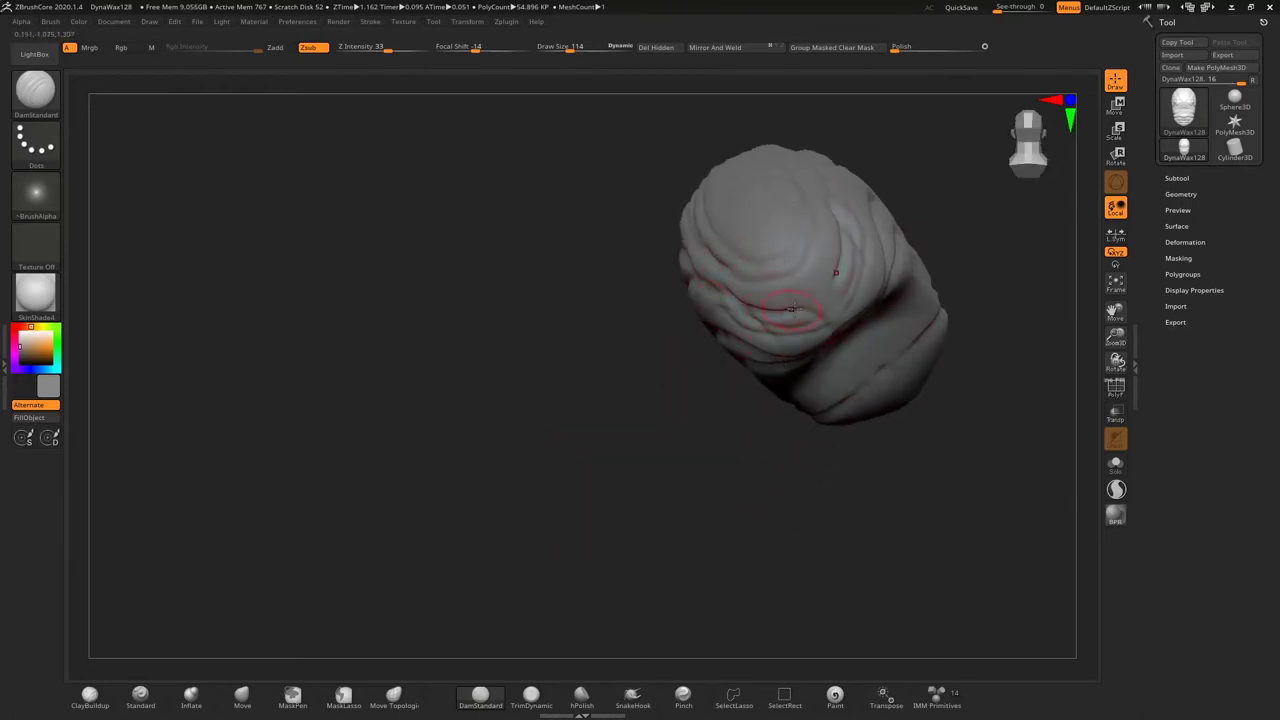
right_drag(791, 309, 800, 424)
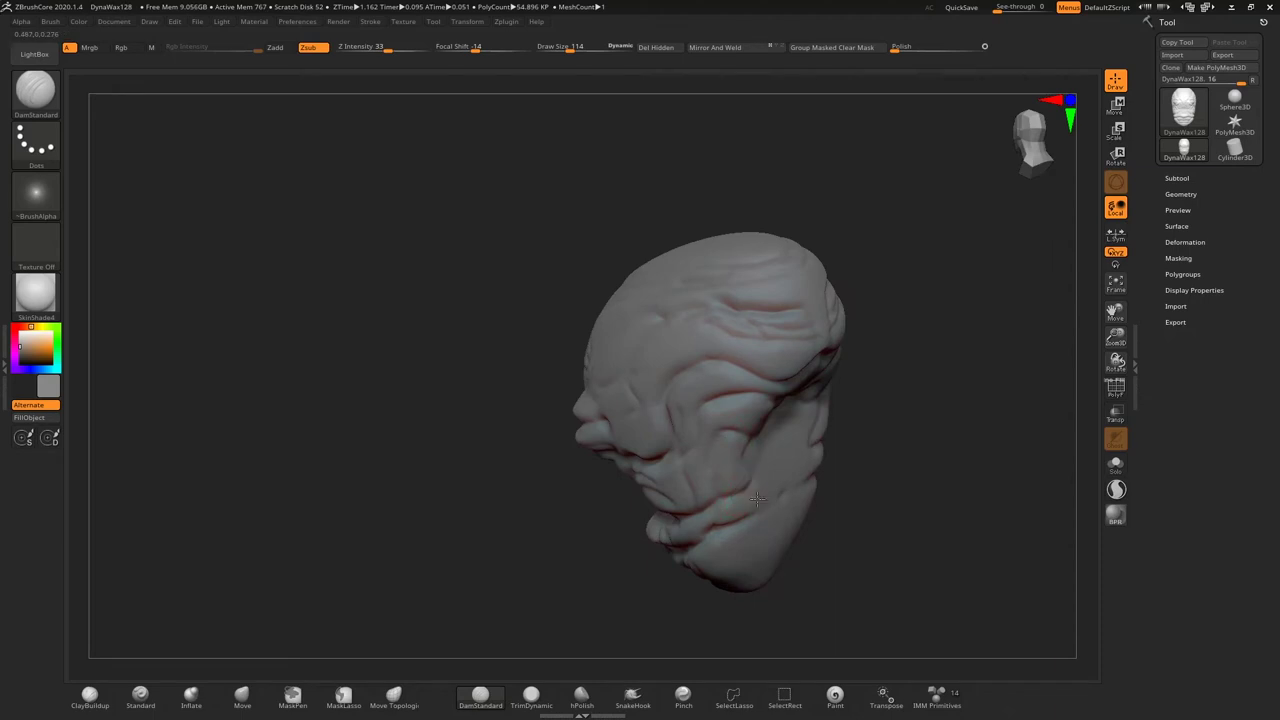
right_drag(730, 572, 770, 563)
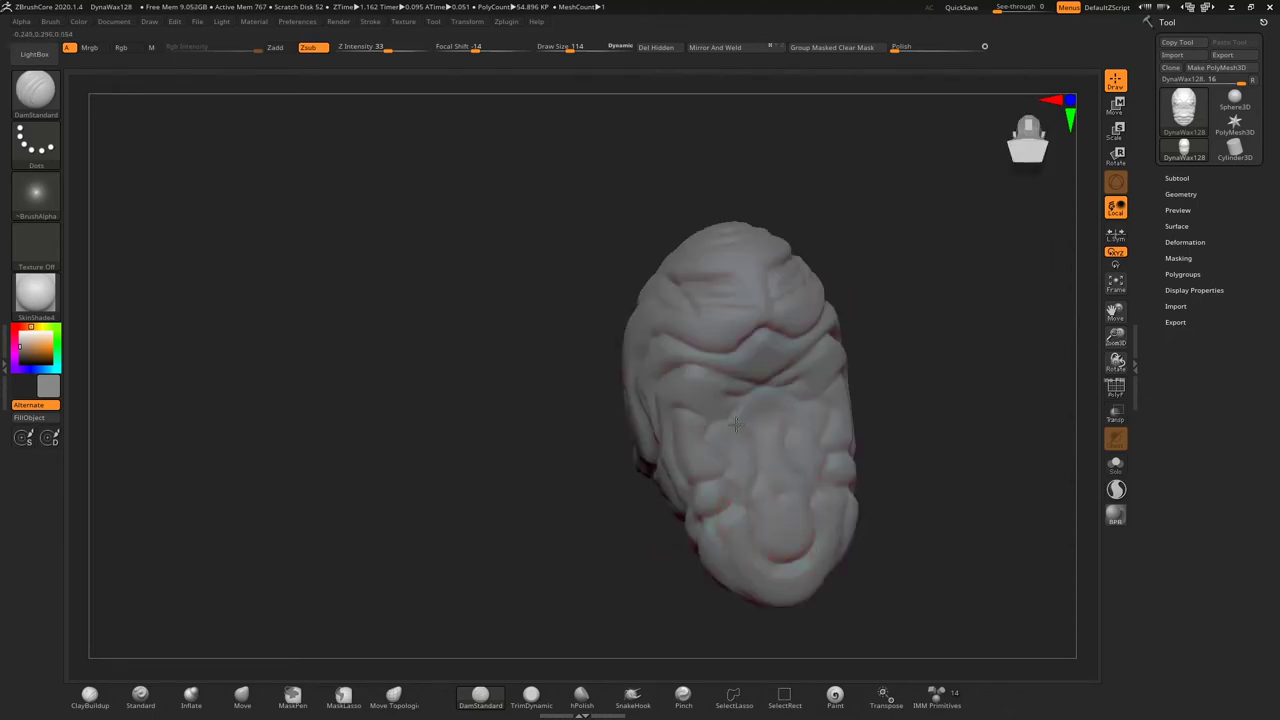
right_drag(750, 430, 1088, 289)
right_drag(994, 300, 102, 370)
click(13, 362)
Step: Fill the whole head with a dark blue colour
right_drag(191, 320, 60, 340)
click(32, 352)
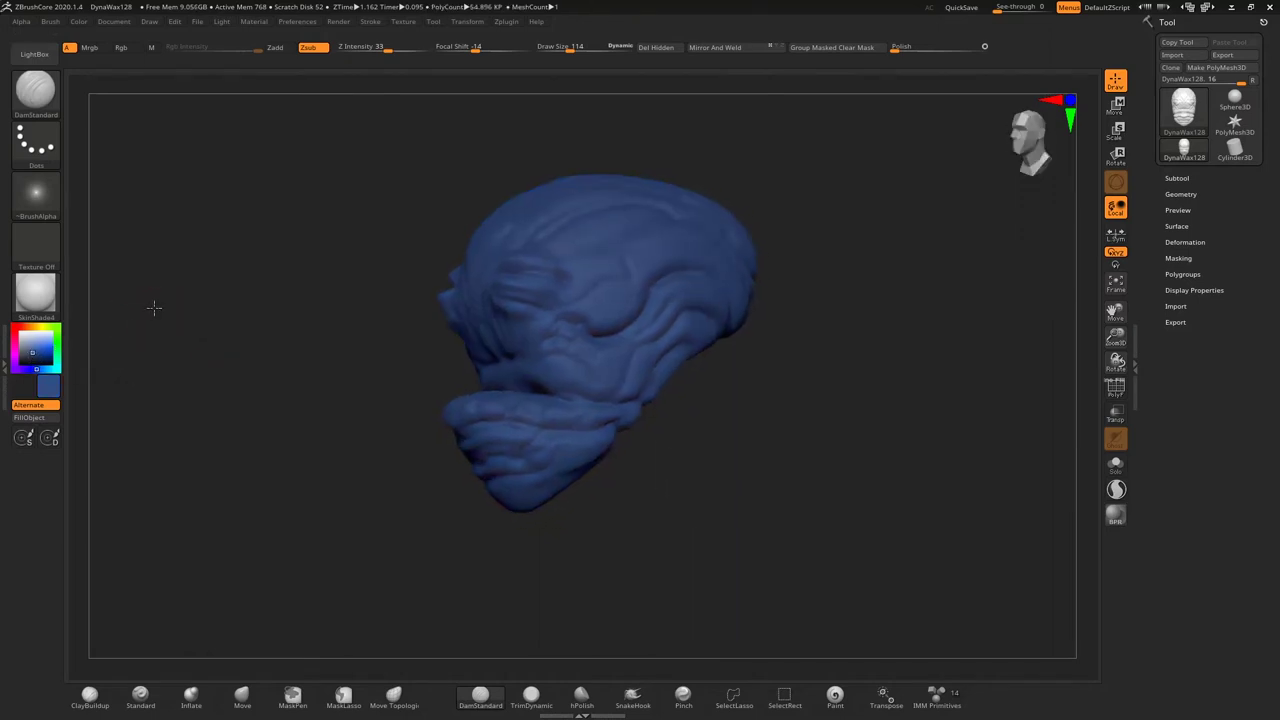
right_drag(151, 306, 193, 254)
click(44, 419)
right_drag(120, 410, 801, 383)
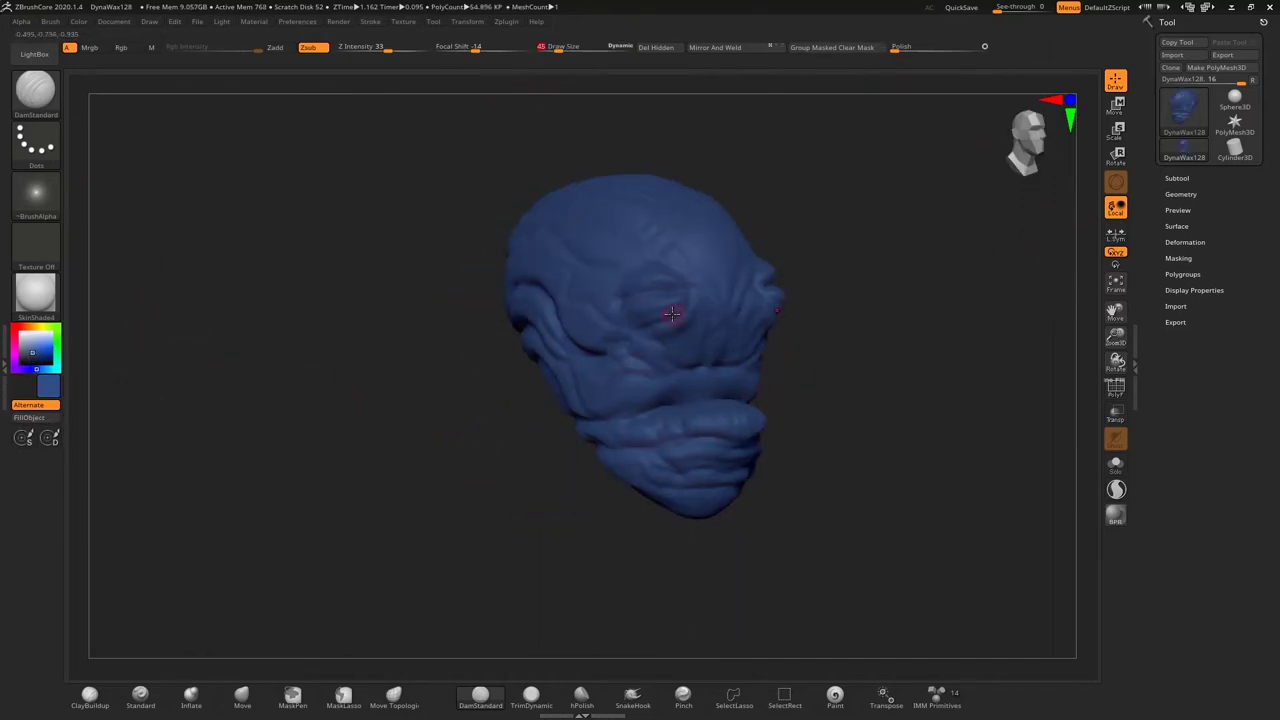
Step: Mask the eye with MaskPen, invert it, and carve folded eyelid creases around both sockets
key(ctrl)
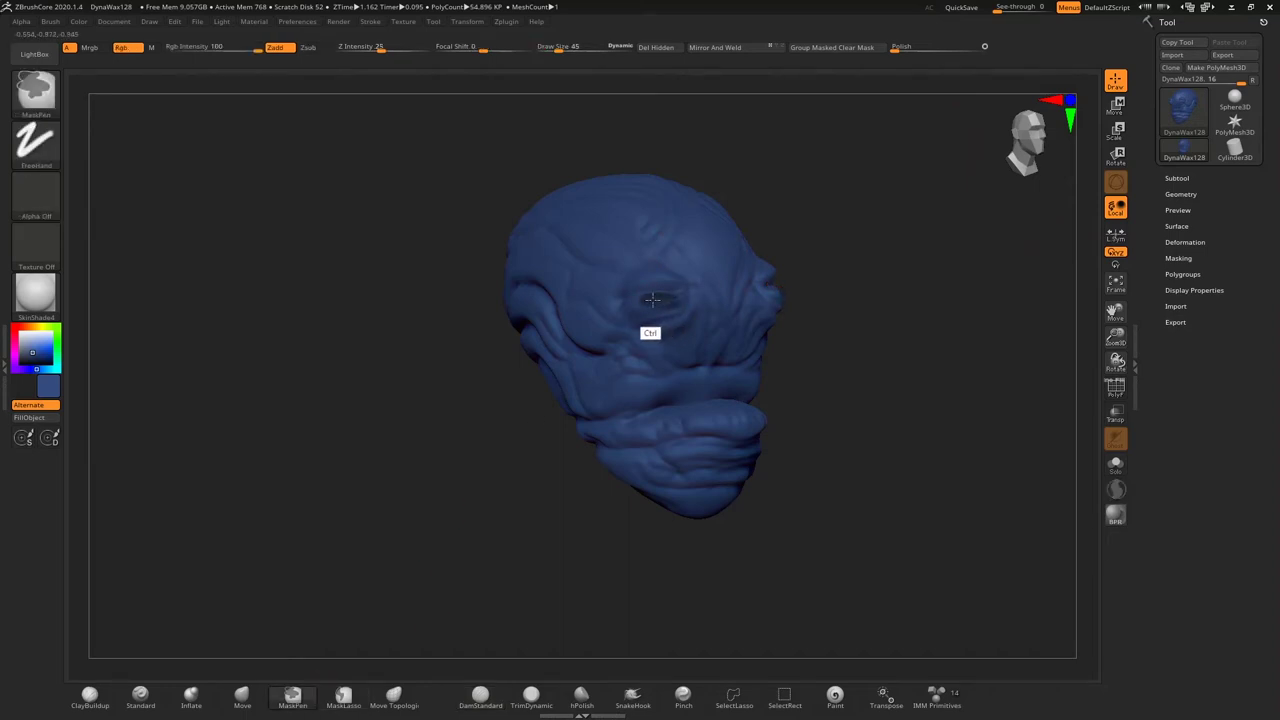
ctrl+click(840, 284)
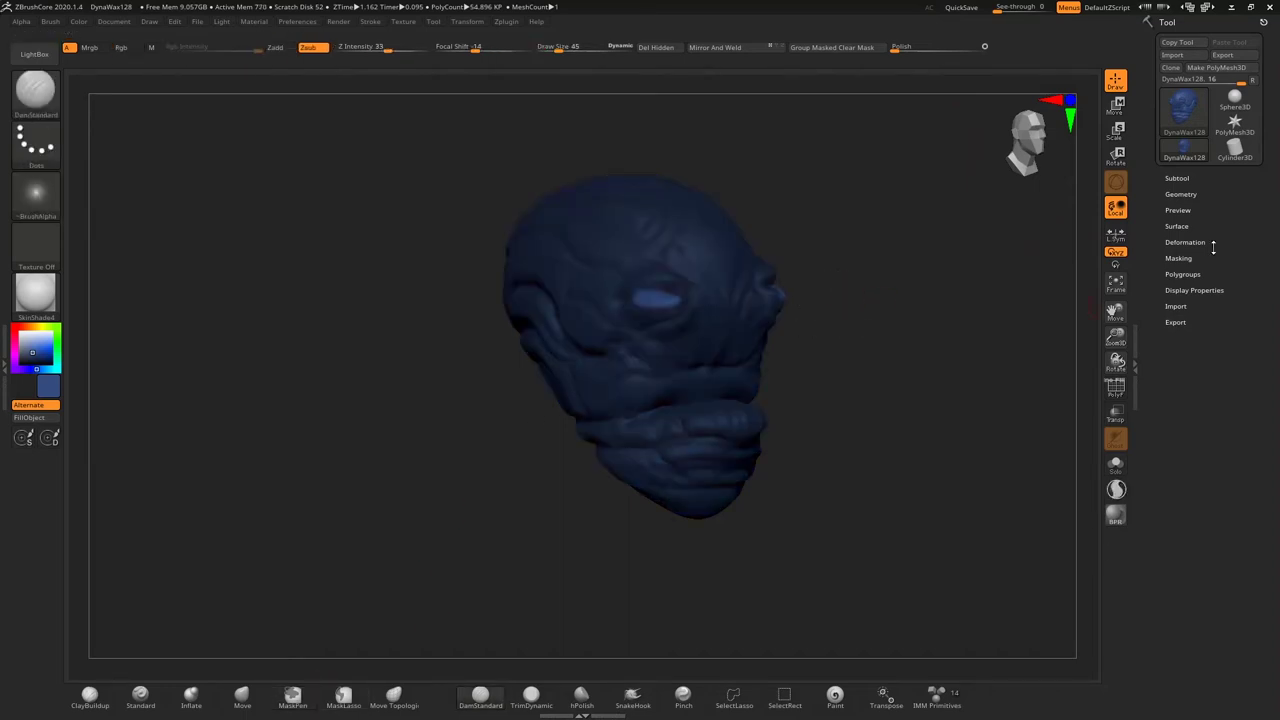
click(1185, 242)
ctrl+drag(450, 330, 517, 322)
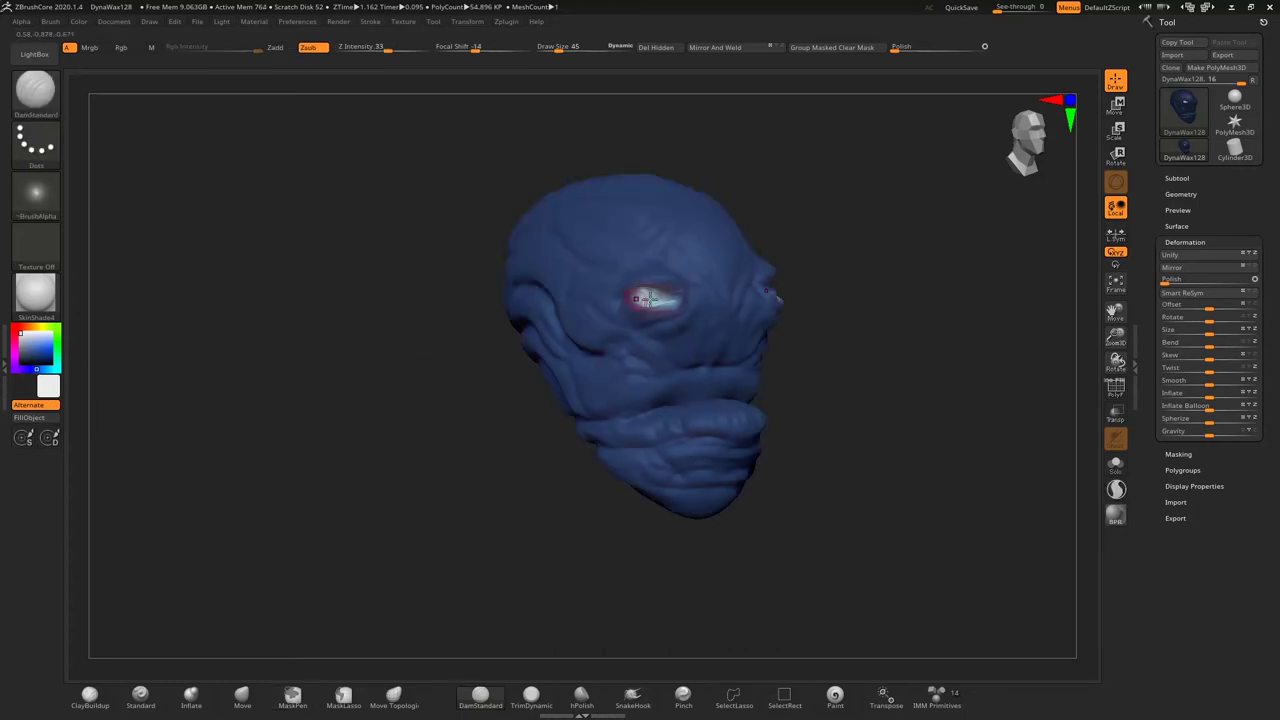
right_drag(666, 317, 880, 277)
drag(880, 277, 871, 297)
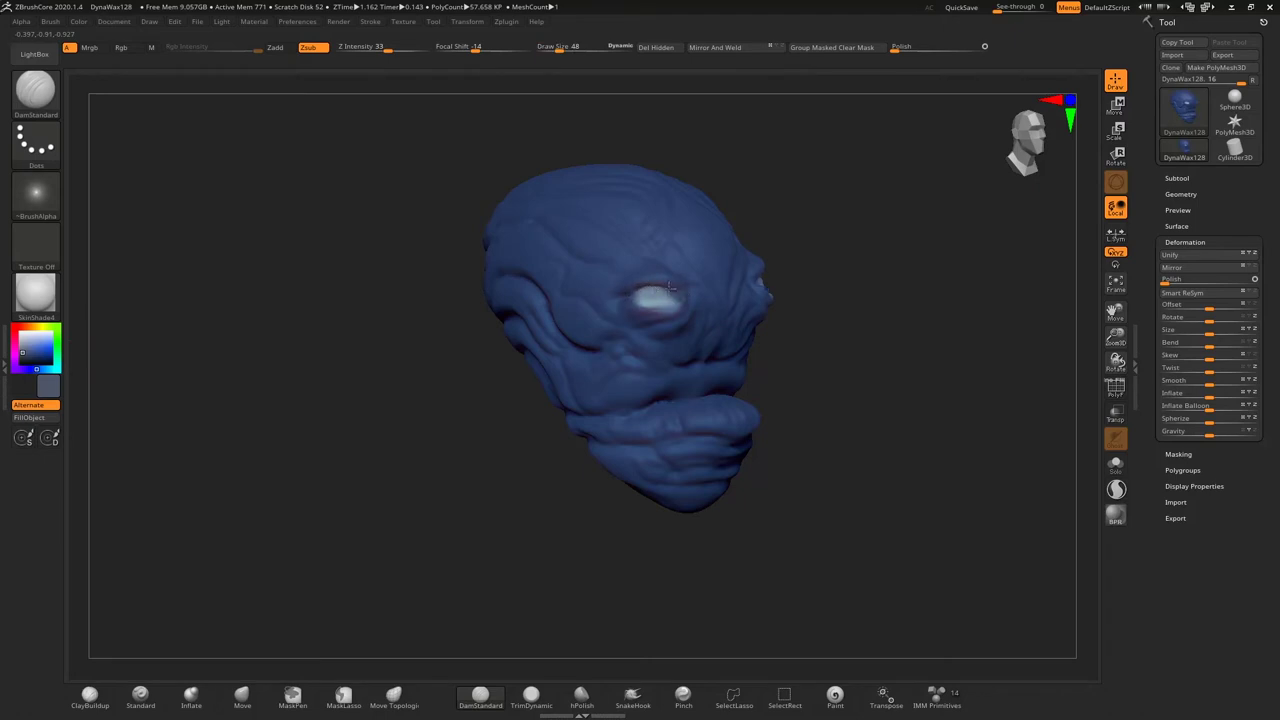
right_drag(670, 287, 650, 296)
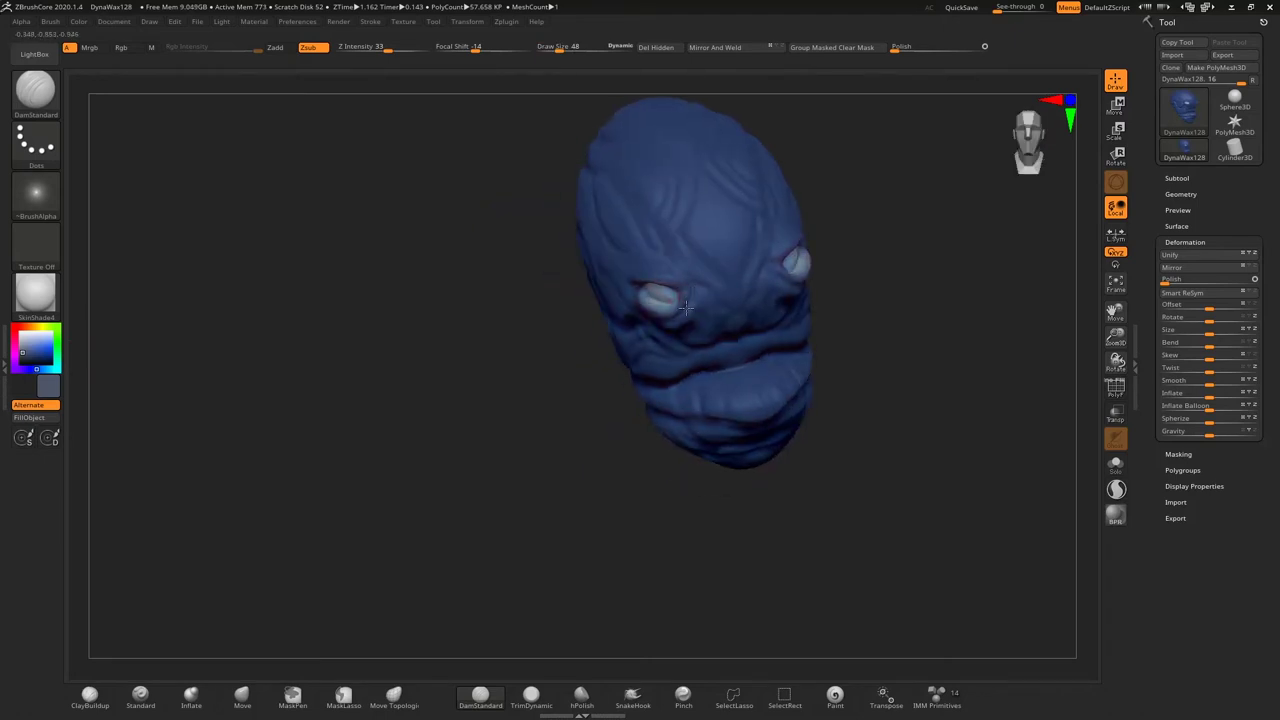
right_drag(707, 291, 645, 285)
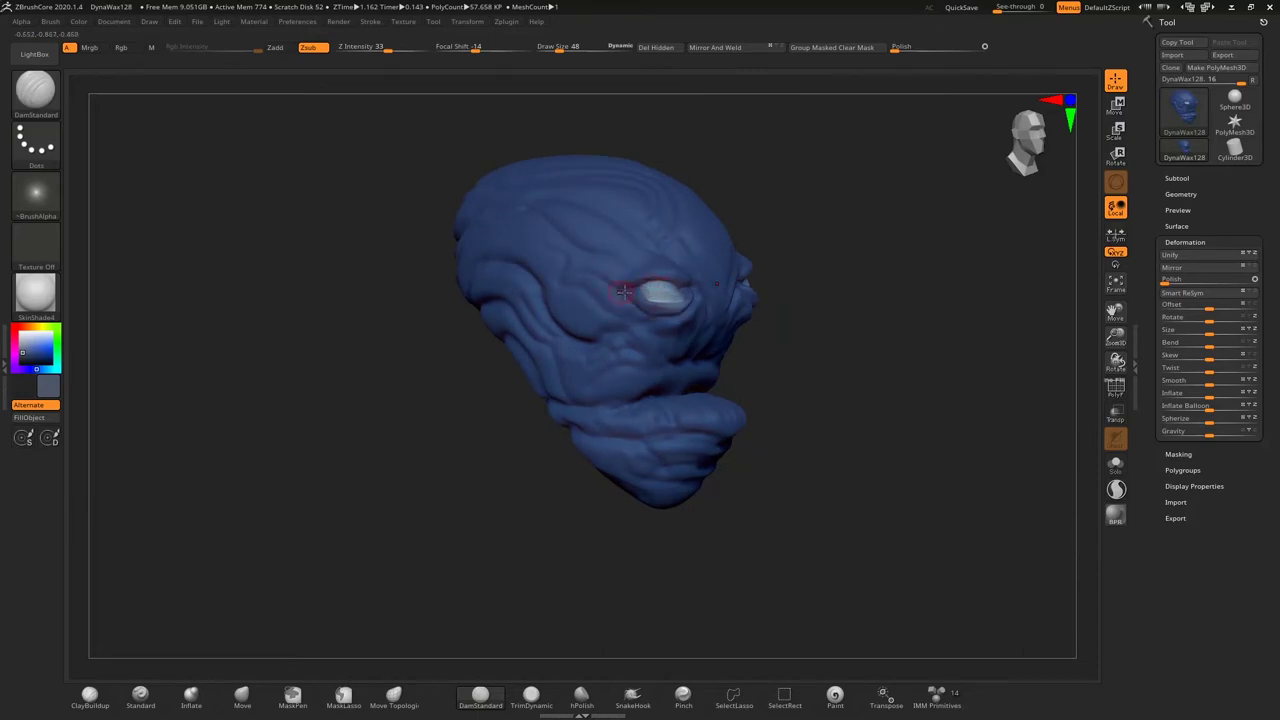
right_drag(623, 291, 702, 279)
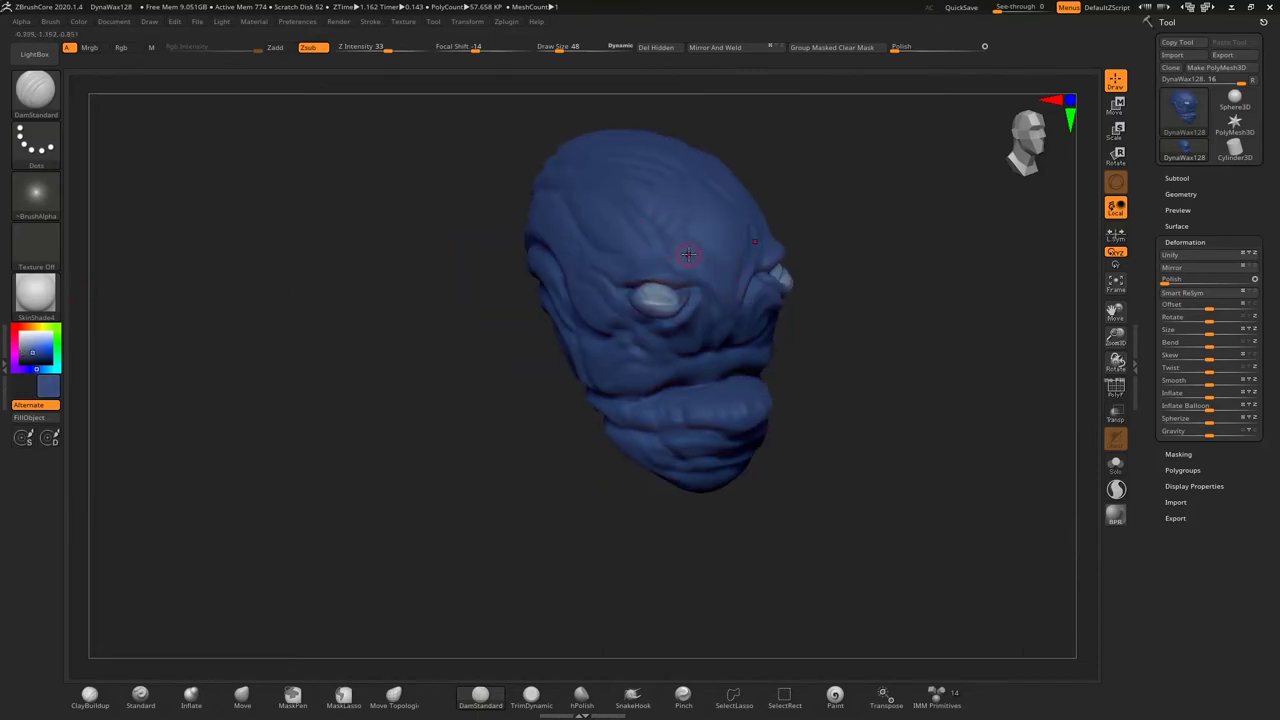
mouse_move(200, 400)
right_down()
mouse_move(363, 349)
mouse_move(474, 343)
right_up()
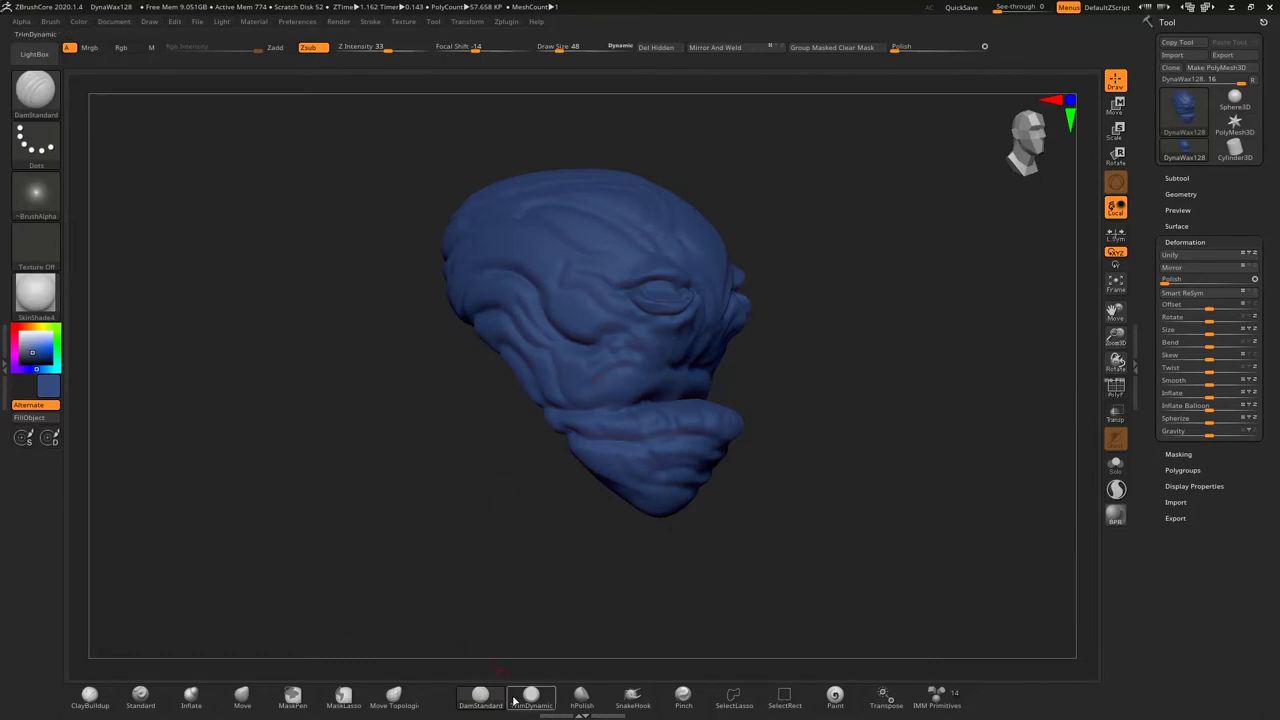
click(191, 693)
Step: Insert an IMM Primitives Sphere 32 into the eye socket and position it with Transpose
right_drag(737, 274, 821, 241)
click(936, 693)
shift+right_drag(791, 291, 660, 313)
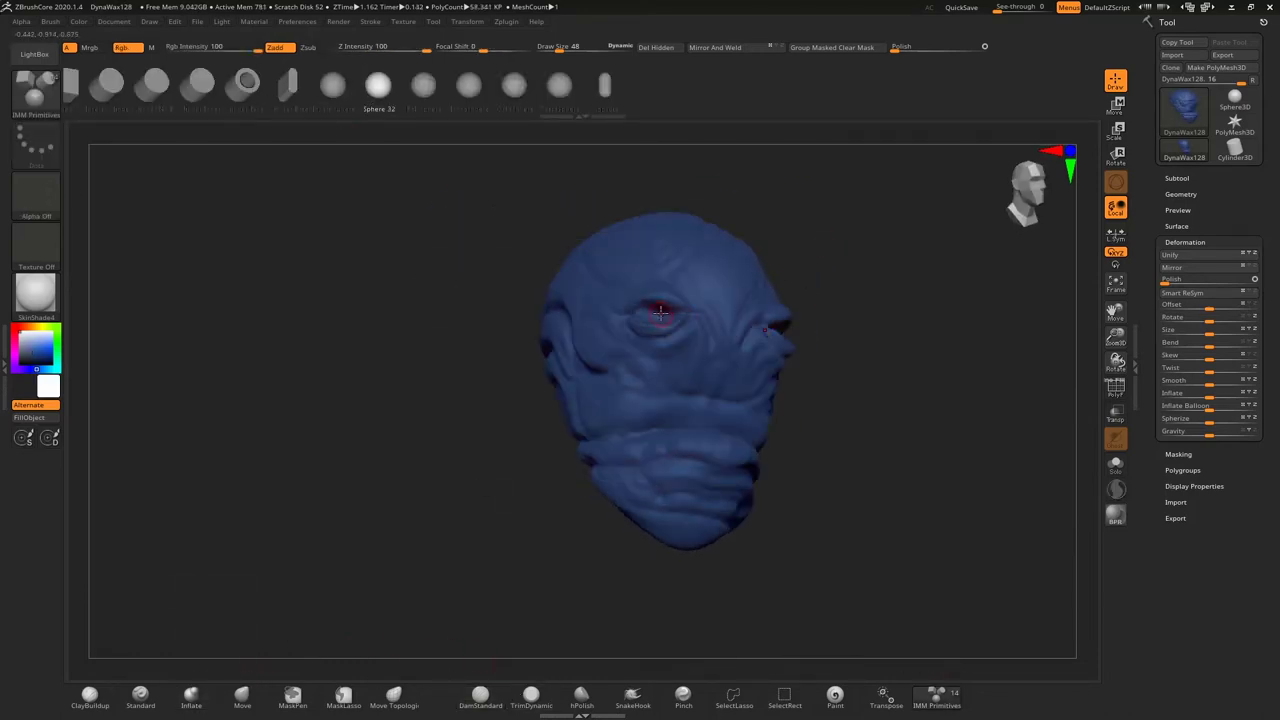
shift+right_drag(449, 323, 680, 357)
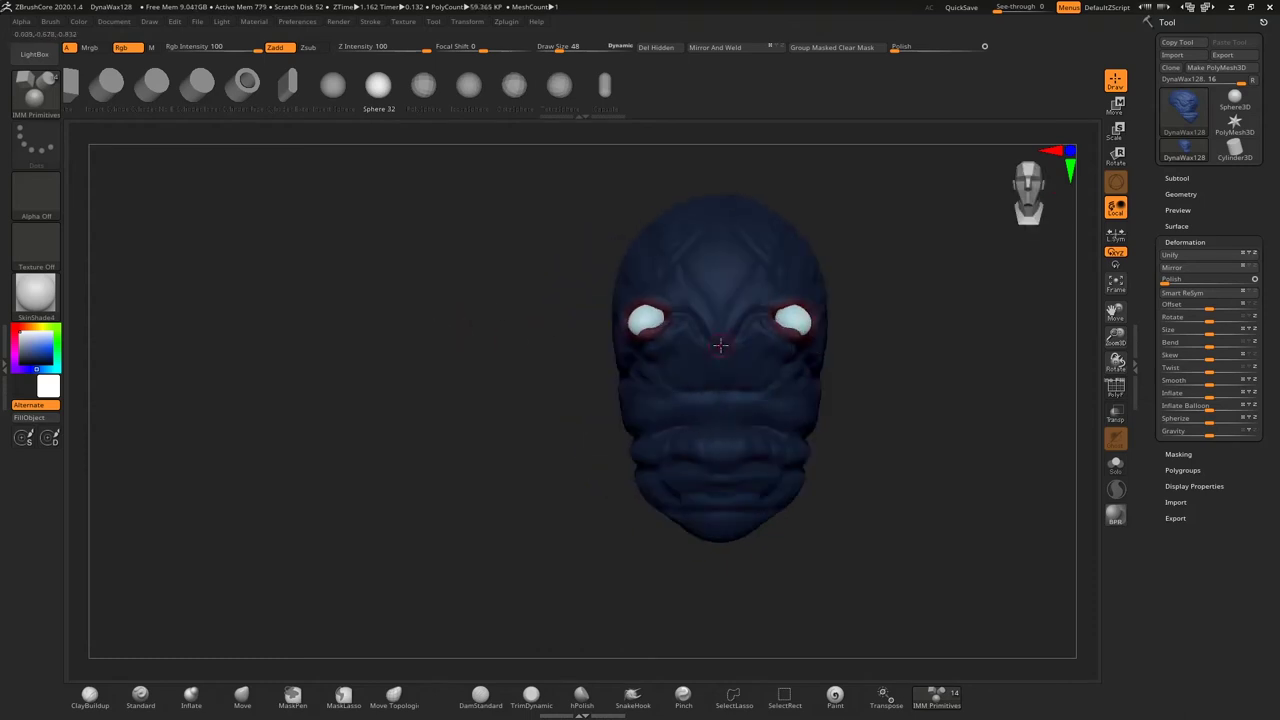
key(w)
click(675, 207)
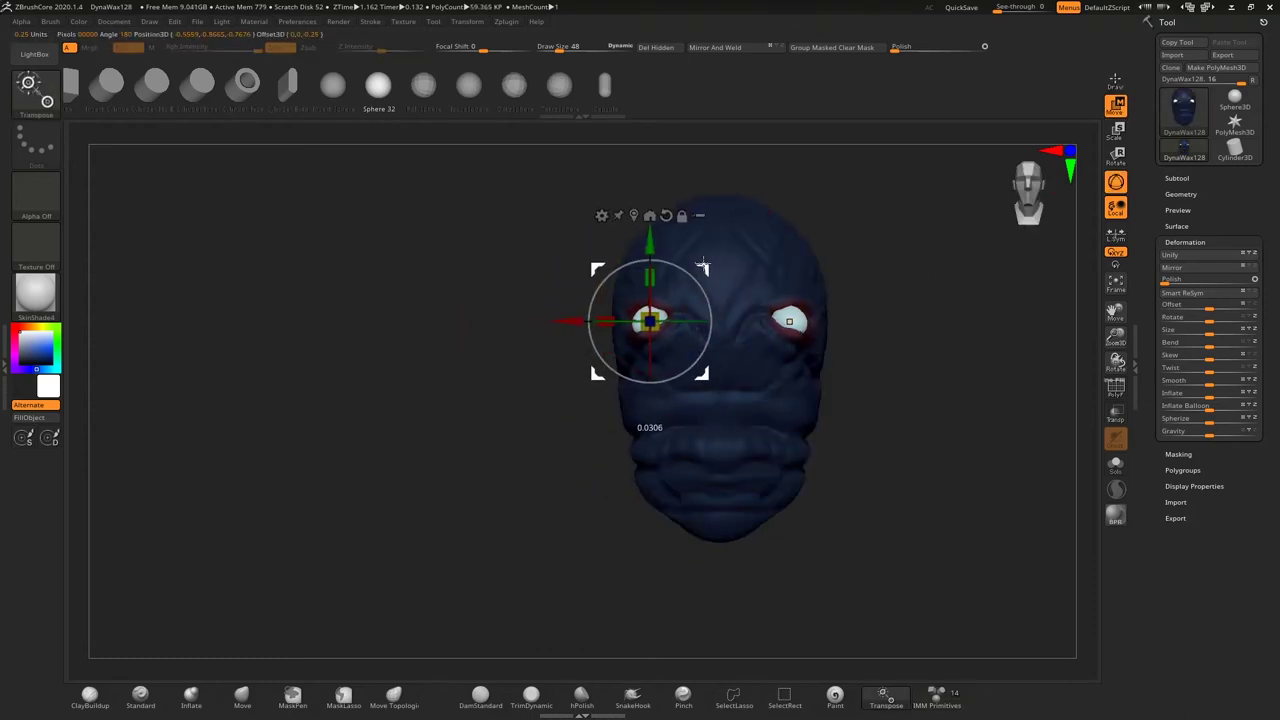
click(1115, 80)
ctrl+click(514, 329)
mouse_move(514, 329)
mouse_down()
mouse_move(586, 114)
mouse_move(795, 311)
mouse_move(565, 85)
mouse_up()
Step: With the subtool list open, lasso-mask the jaw and middle band at brush size 569, then invert
click(1176, 178)
drag(603, 47, 608, 47)
mouse_move(900, 160)
mouse_down()
mouse_move(626, 380)
mouse_move(688, 417)
mouse_move(700, 495)
mouse_move(734, 437)
mouse_move(566, 500)
mouse_up()
click(345, 697)
mouse_move(516, 556)
ctrl+mouse_down()
mouse_move(646, 560)
mouse_move(531, 457)
mouse_move(453, 440)
ctrl+mouse_up()
ctrl+click(634, 414)
ctrl+drag(700, 400, 897, 364)
mouse_move(814, 275)
ctrl+mouse_down()
mouse_move(220, 283)
mouse_move(557, 251)
ctrl+mouse_up()
ctrl+click(660, 229)
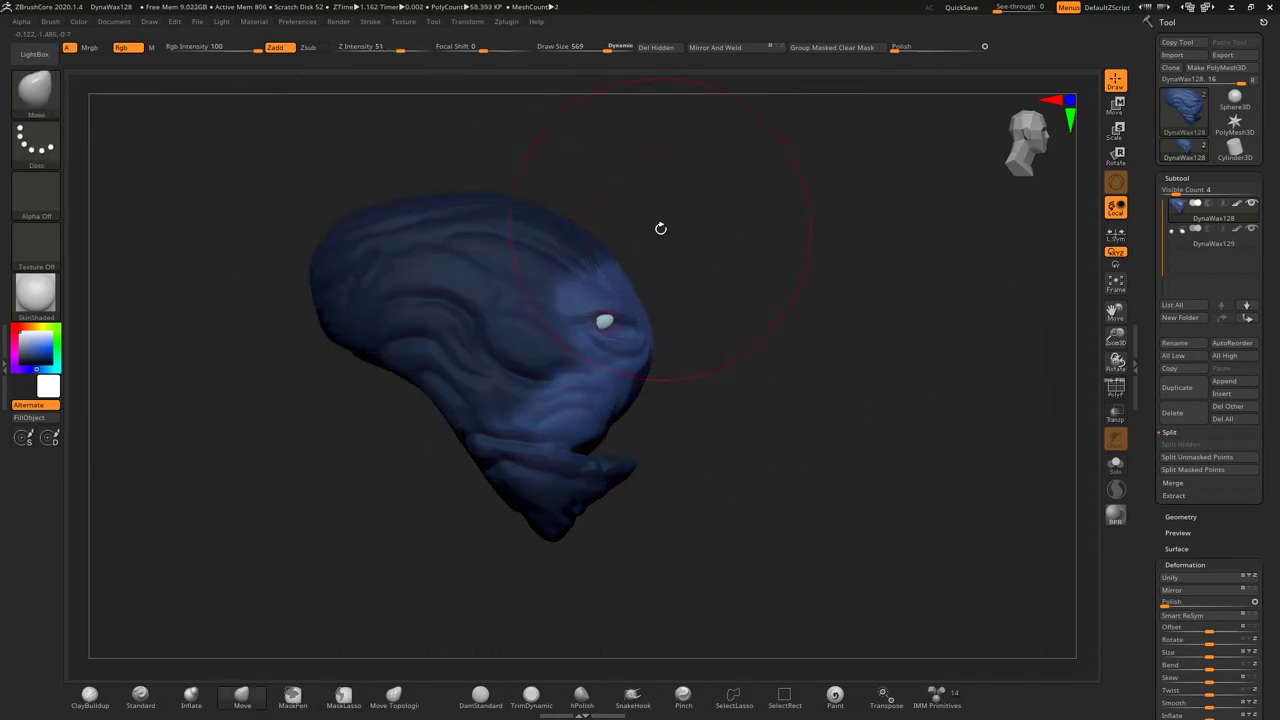
Step: Drag the lower jaw and chin downward, undoing an accidental upper-lip pull
mouse_move(420, 600)
mouse_down()
mouse_move(640, 404)
mouse_move(617, 280)
mouse_up()
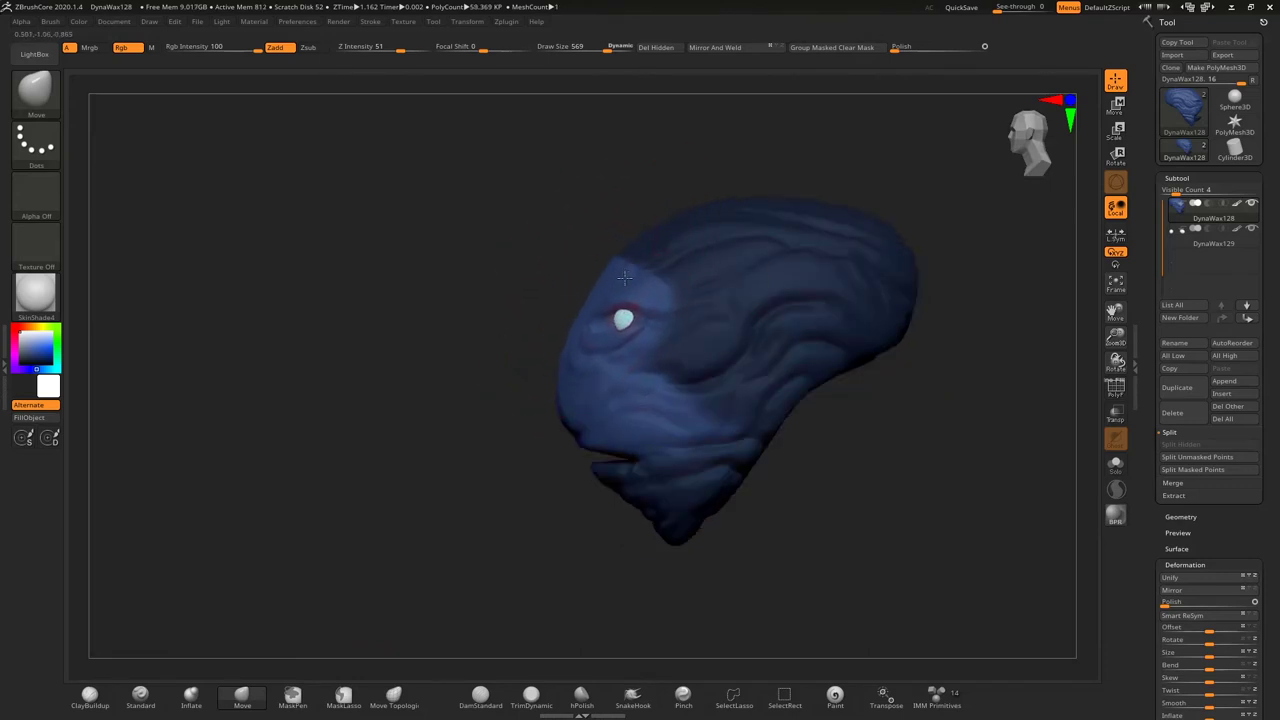
drag(613, 449, 623, 401)
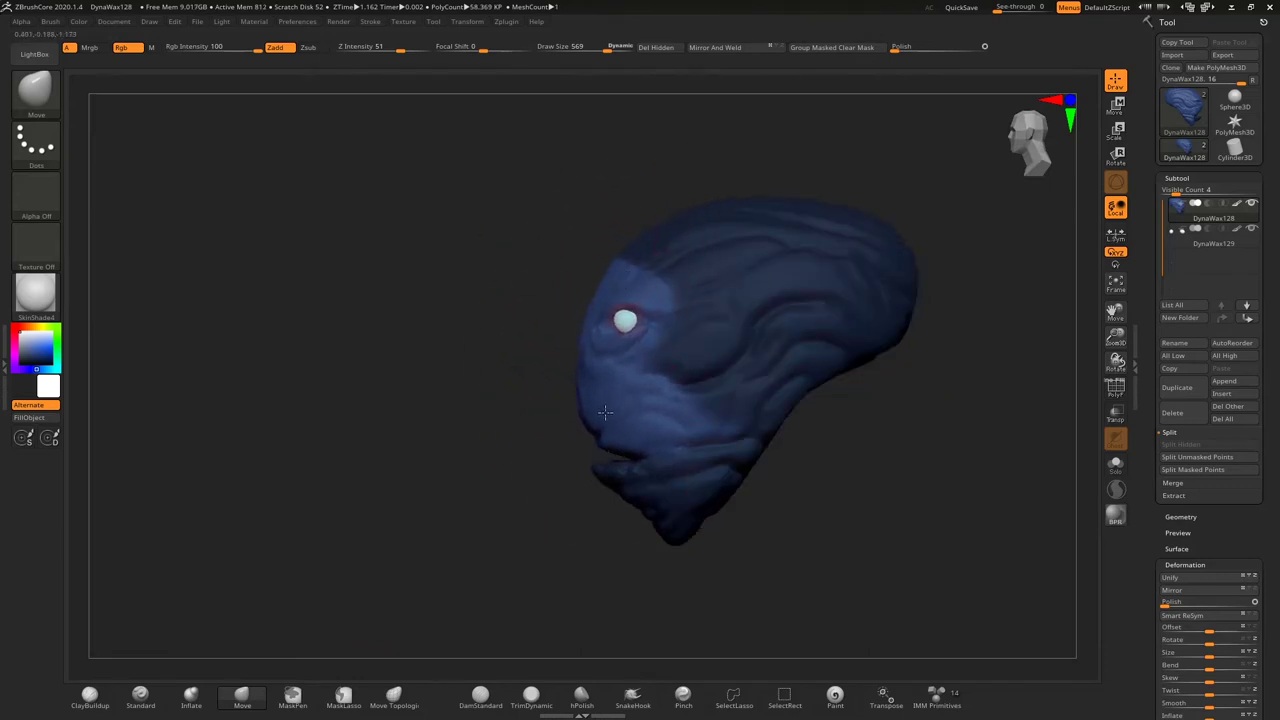
key(ctrl+z)
drag(595, 450, 630, 520)
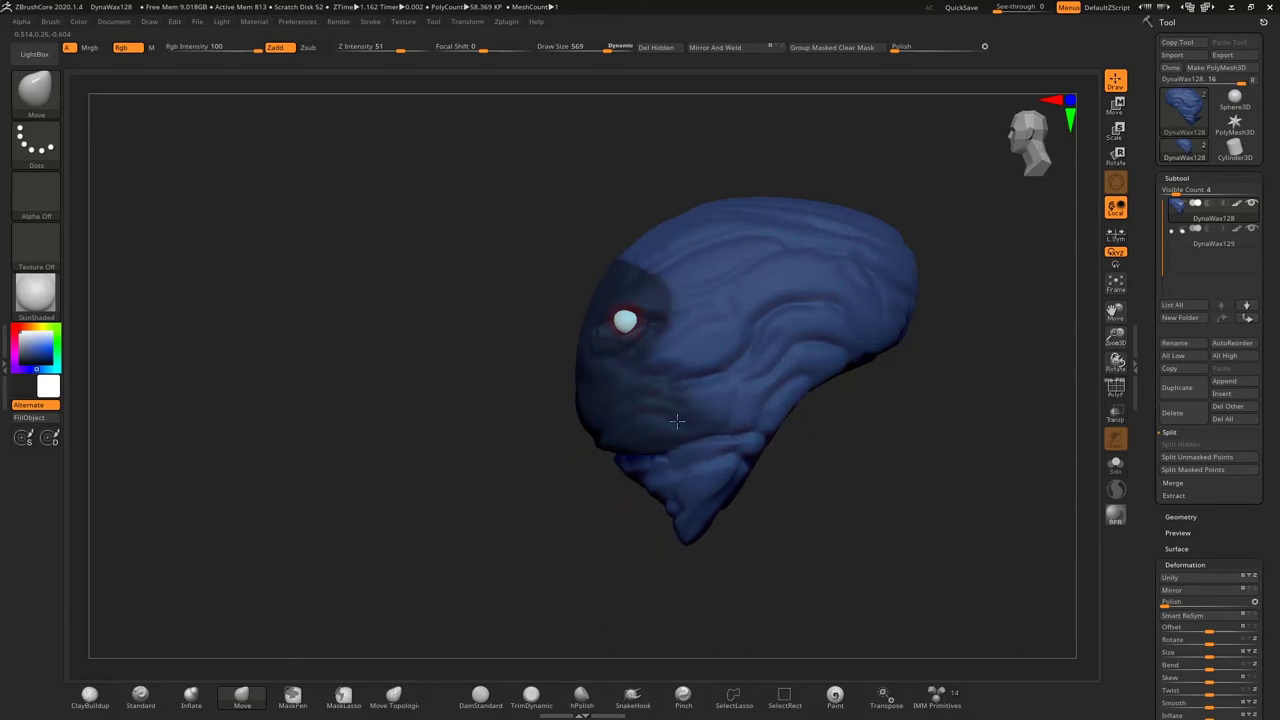
right_drag(606, 423, 671, 423)
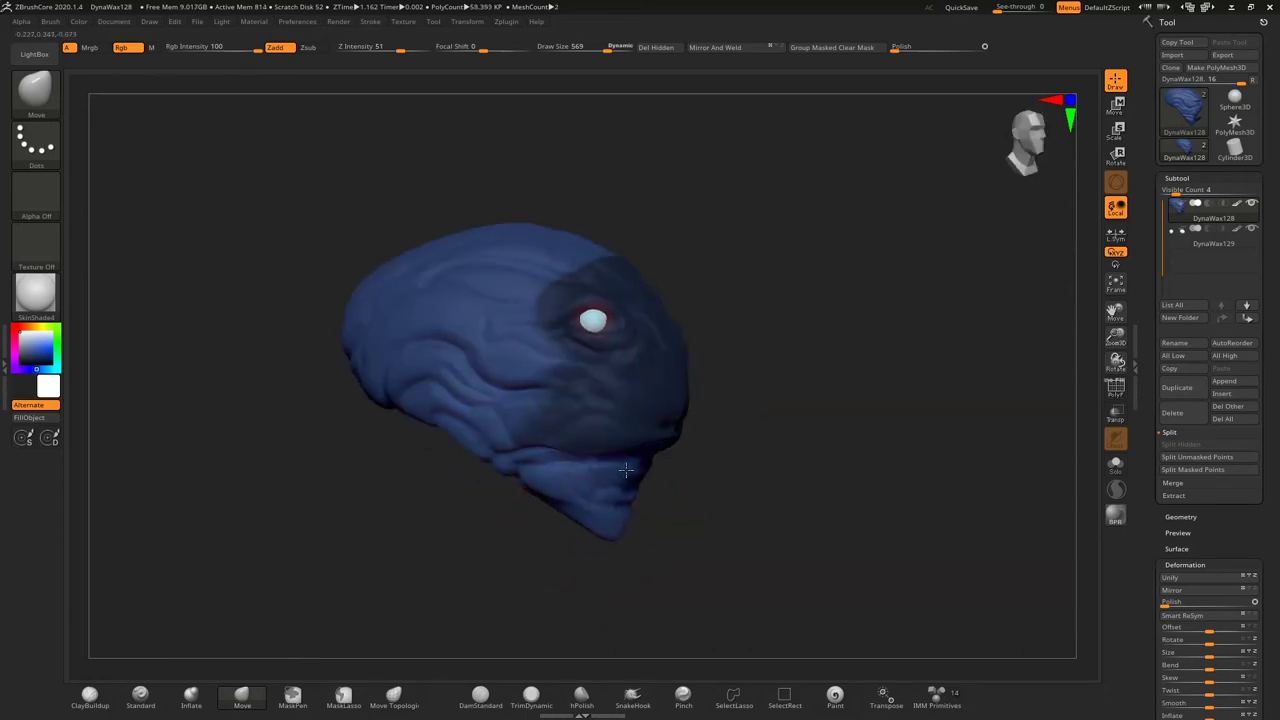
right_drag(724, 358, 743, 349)
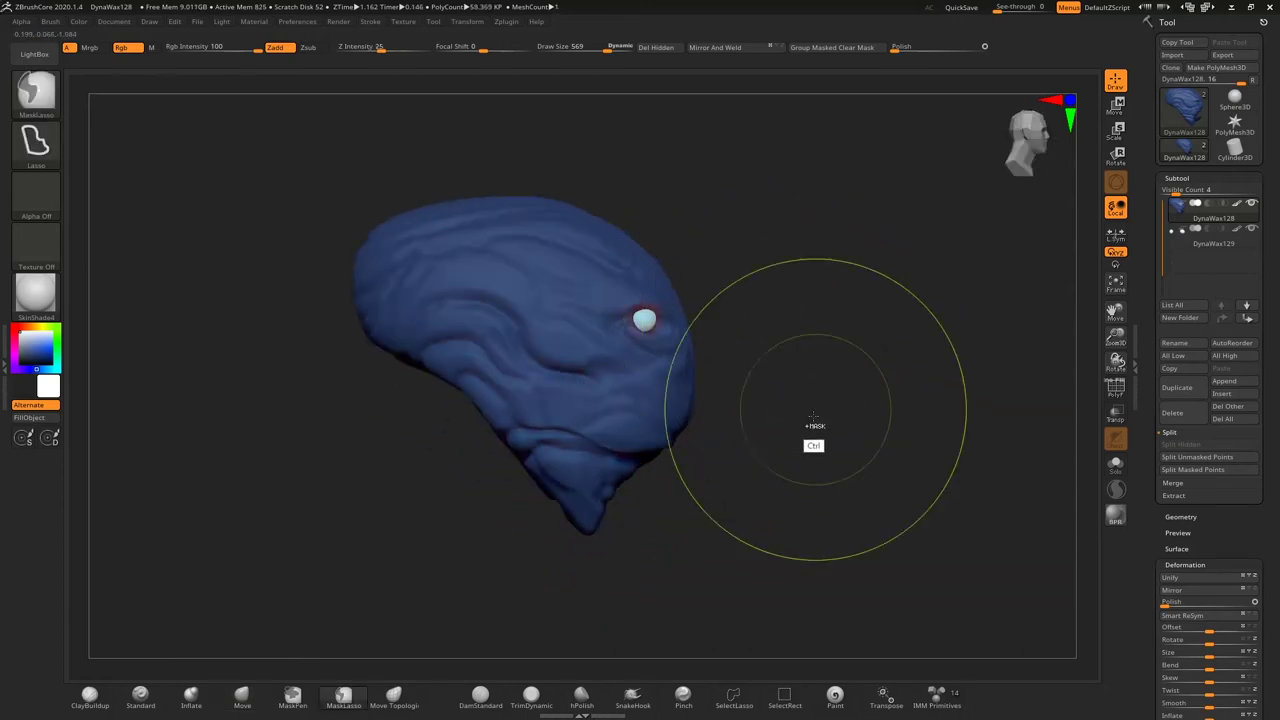
mouse_move(814, 443)
right_down()
mouse_move(752, 351)
mouse_move(766, 360)
mouse_move(714, 324)
mouse_move(640, 330)
right_up()
Step: Zoom in on the eye and make the eyeball the active subtool
key(w)
key(q)
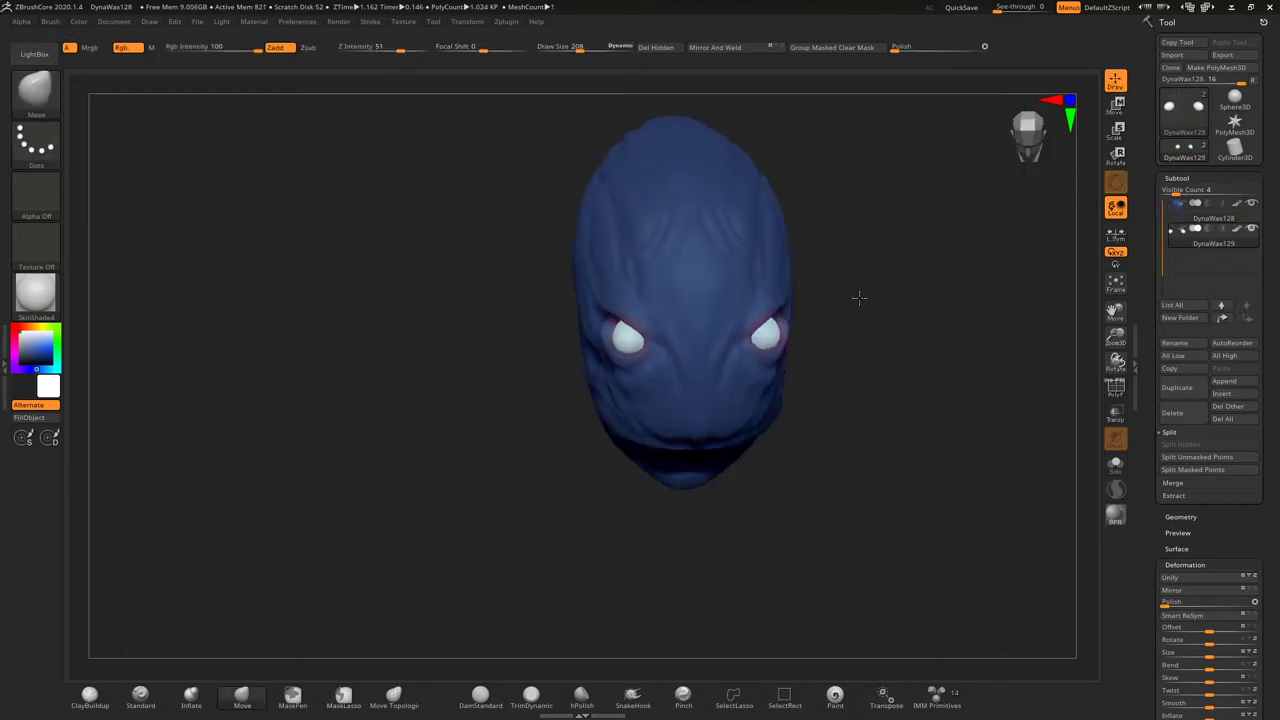
mouse_move(640, 375)
right_down()
mouse_move(955, 375)
mouse_move(830, 425)
right_up()
alt+click(830, 425)
mouse_move(912, 370)
right_down()
mouse_move(786, 350)
mouse_move(906, 317)
right_up()
Step: Build up creases around the eye and cheek with ClayBuildup at Draw Size 73
key(b)
key(c)
key(b)
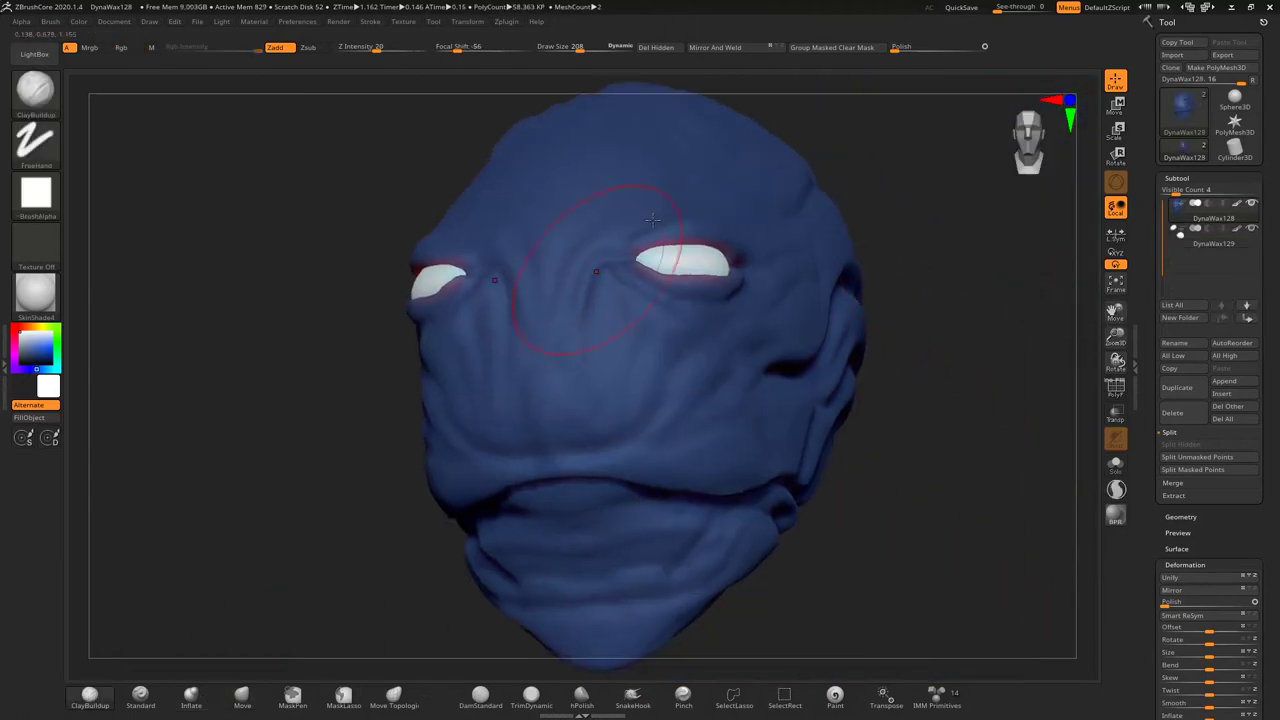
drag(563, 49, 566, 49)
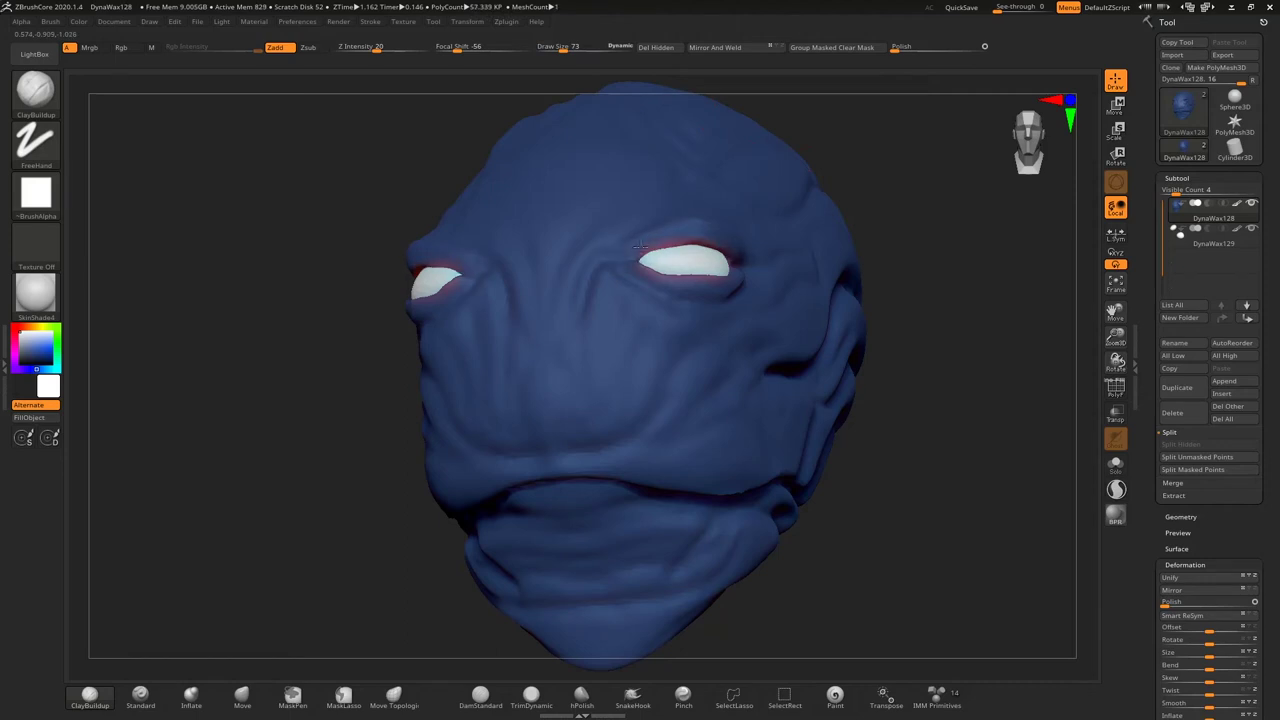
right_drag(885, 233, 724, 231)
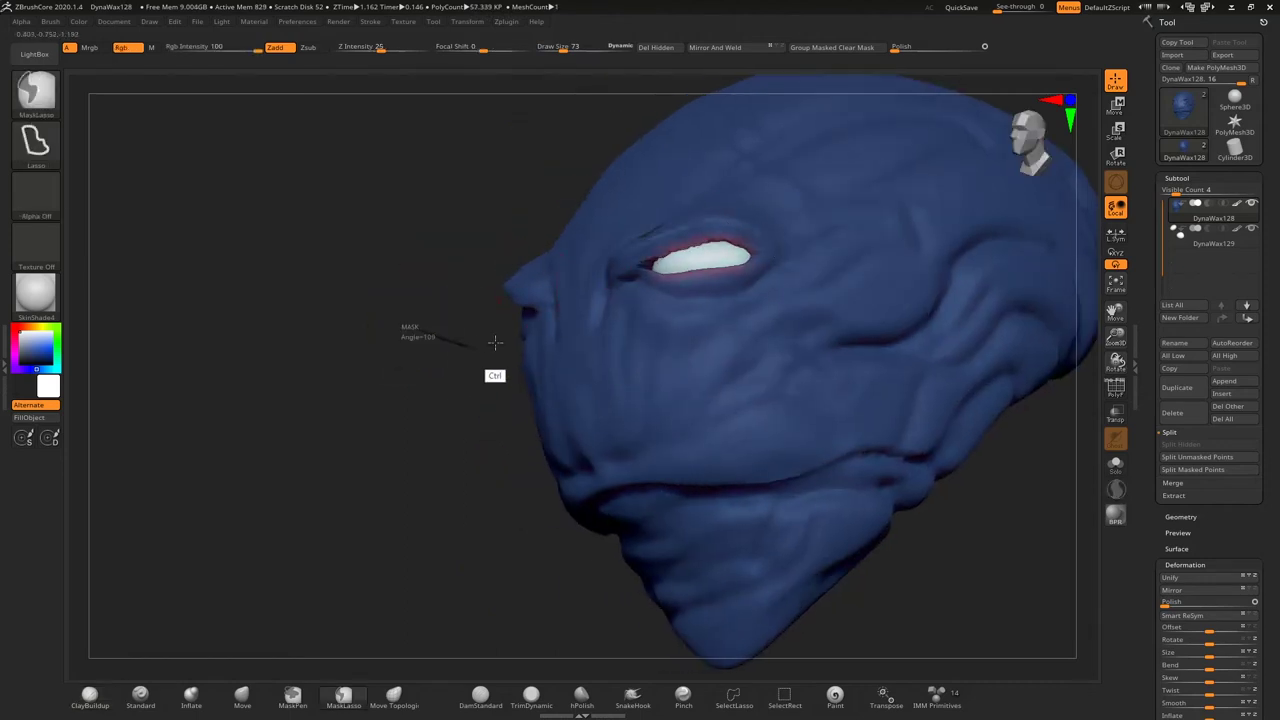
shift+drag(760, 272, 663, 247)
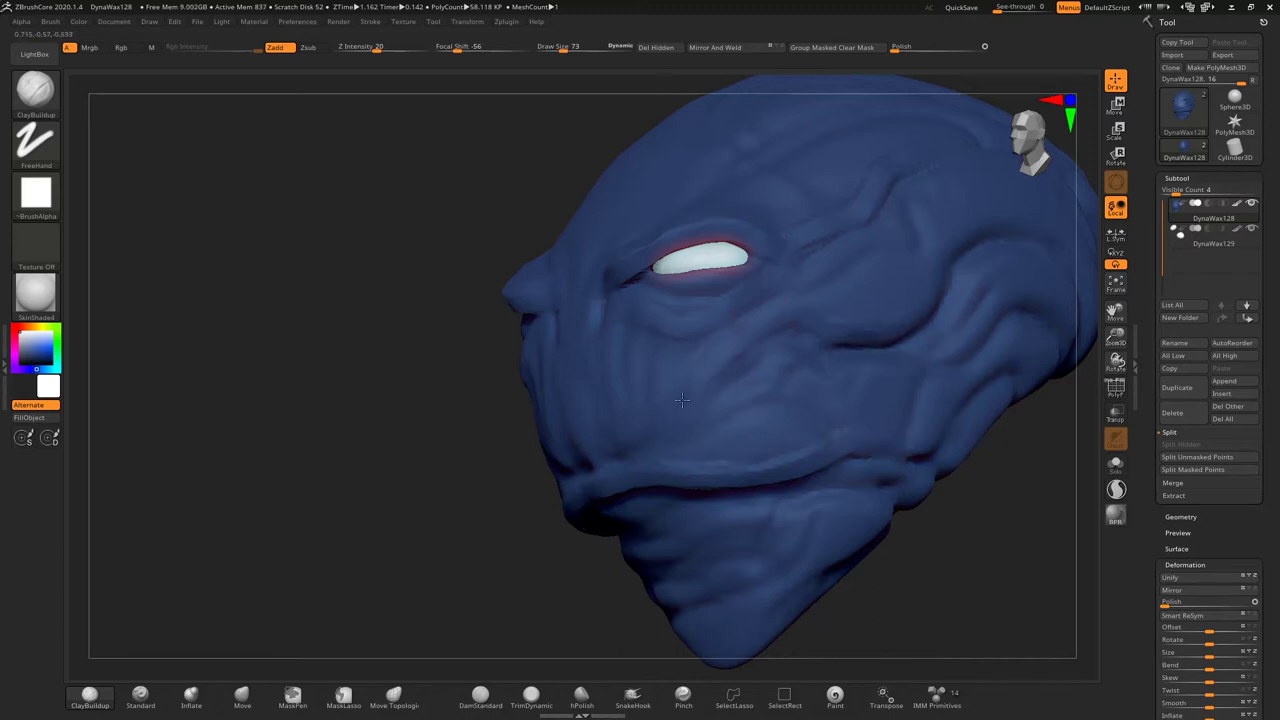
mouse_move(663, 412)
mouse_down()
mouse_move(410, 455)
mouse_move(755, 313)
mouse_up()
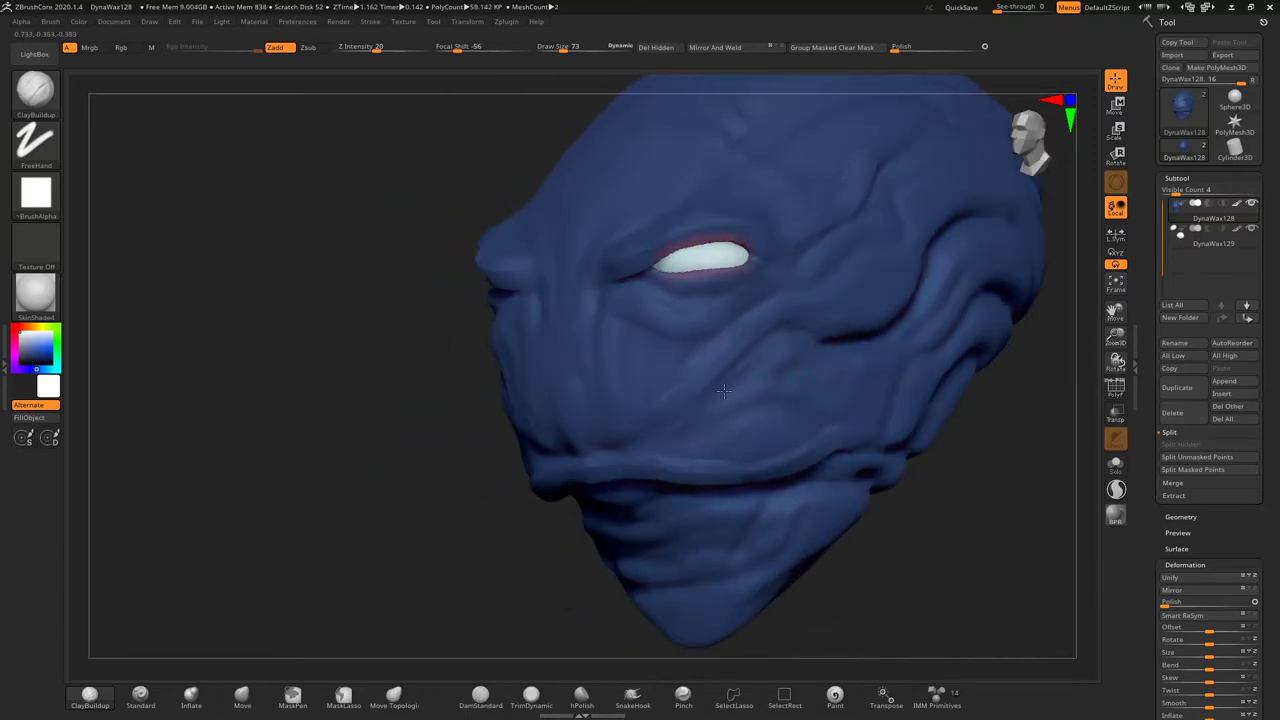
mouse_move(1085, 360)
mouse_down()
mouse_move(661, 262)
mouse_move(594, 346)
mouse_move(623, 366)
mouse_move(666, 226)
mouse_move(626, 212)
mouse_up()
drag(600, 500, 837, 394)
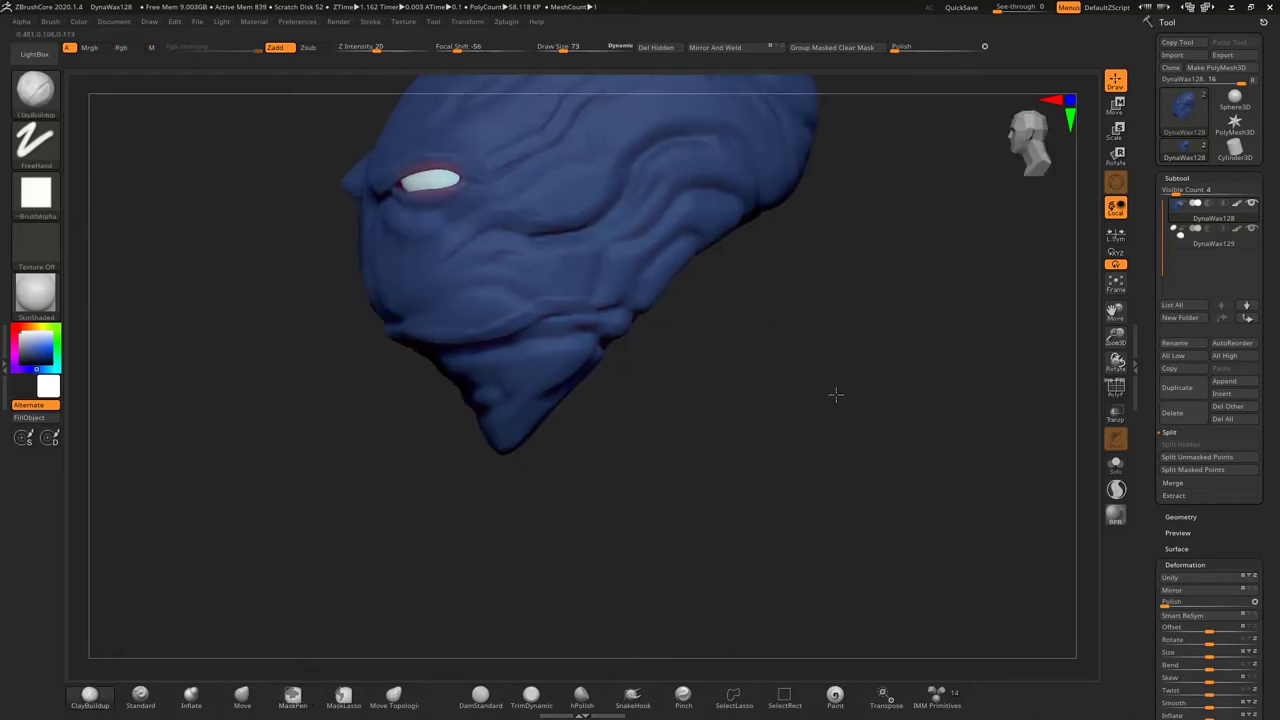
Step: Invert the mask and drag the unmasked neck out down and right with Transpose Move
ctrl+click(974, 371)
mouse_move(974, 371)
mouse_down()
mouse_move(1117, 352)
mouse_move(1051, 380)
mouse_move(963, 389)
mouse_up()
key(w)
drag(497, 288, 525, 336)
Step: Pull the neck further down and left with Move, smooth and reshape its back, and save
key(q)
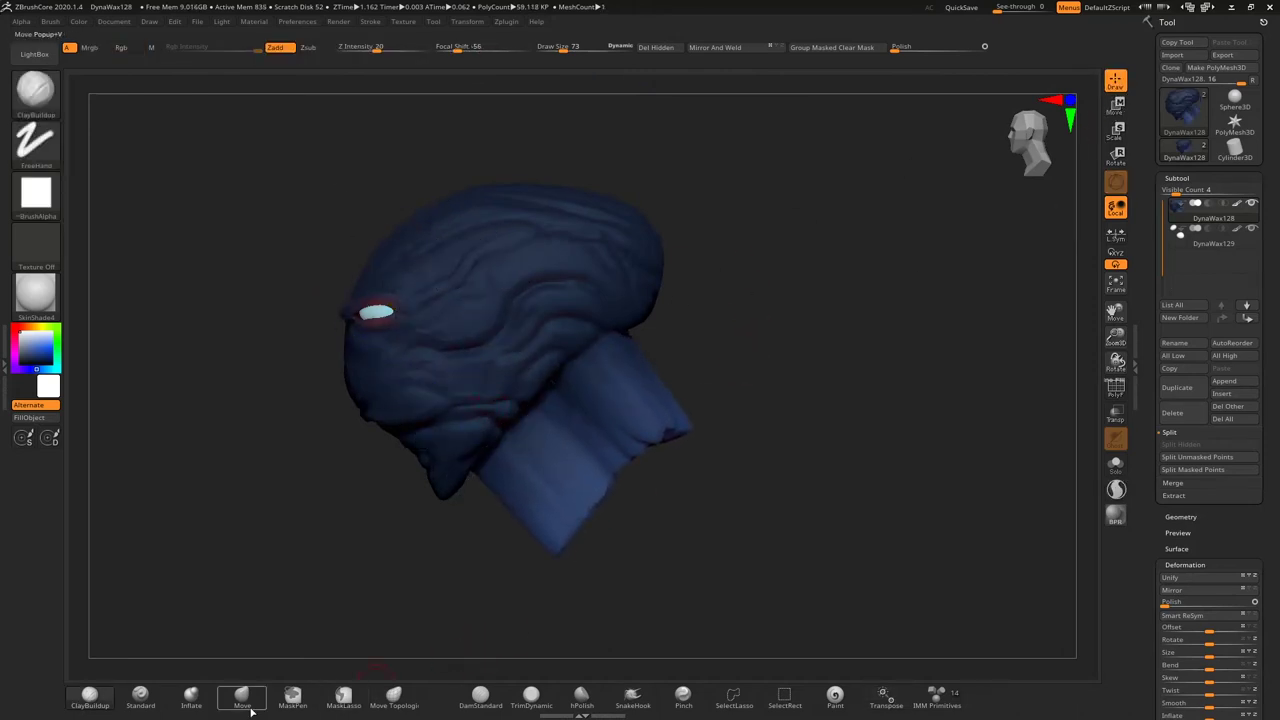
click(242, 697)
mouse_move(668, 398)
mouse_down()
mouse_move(634, 471)
mouse_move(651, 490)
mouse_up()
ctrl+drag(760, 400, 700, 414)
drag(610, 490, 495, 600)
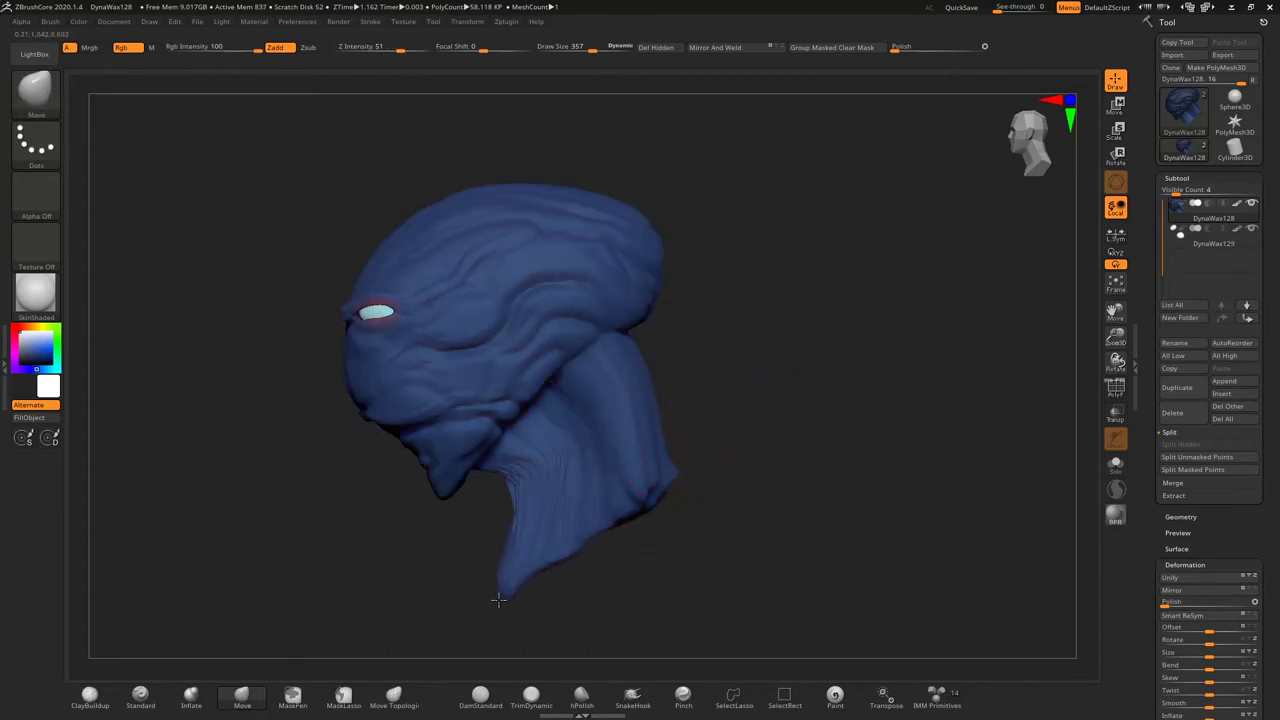
mouse_move(700, 423)
mouse_down()
mouse_move(647, 440)
mouse_move(600, 529)
mouse_move(634, 550)
mouse_move(651, 523)
mouse_move(585, 497)
mouse_move(634, 491)
mouse_up()
key(shift)
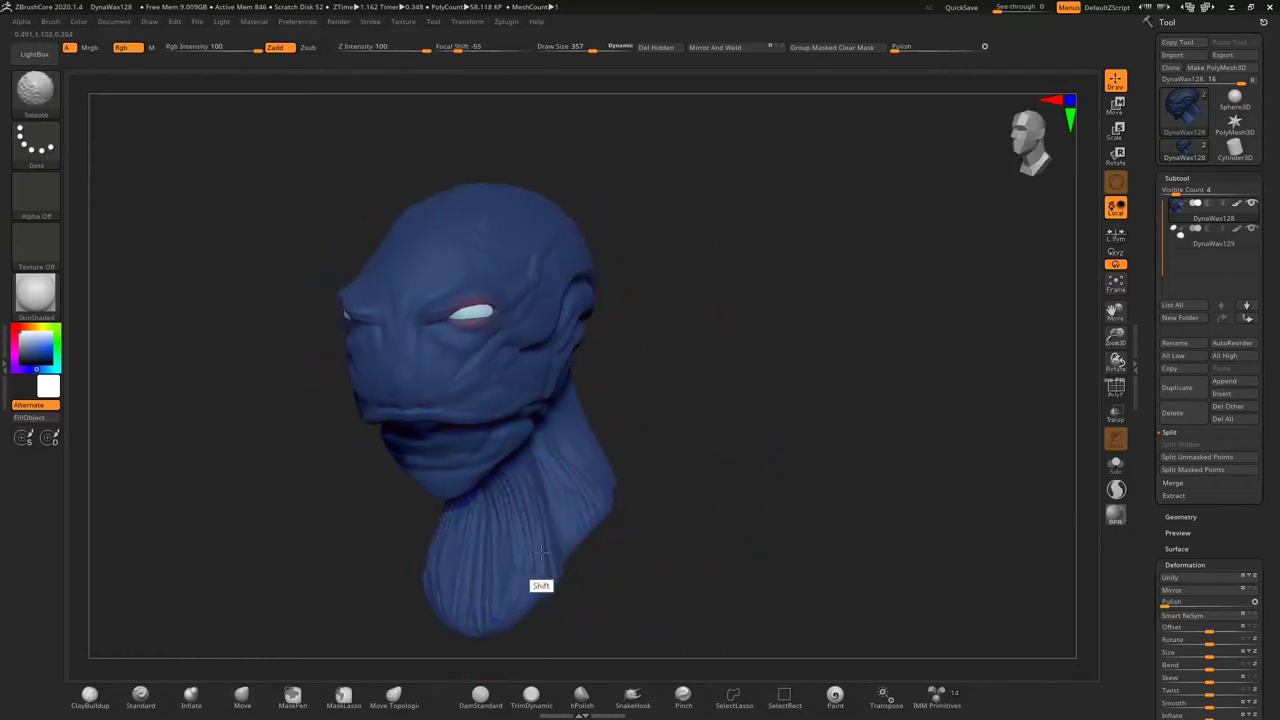
mouse_move(485, 592)
mouse_down()
mouse_move(716, 381)
mouse_move(650, 440)
mouse_move(667, 316)
mouse_move(657, 272)
mouse_up()
mouse_move(660, 400)
mouse_down()
mouse_move(612, 428)
mouse_move(720, 366)
mouse_move(706, 314)
mouse_up()
mouse_move(557, 463)
mouse_down()
mouse_move(692, 403)
mouse_move(683, 410)
mouse_up()
click(980, 8)
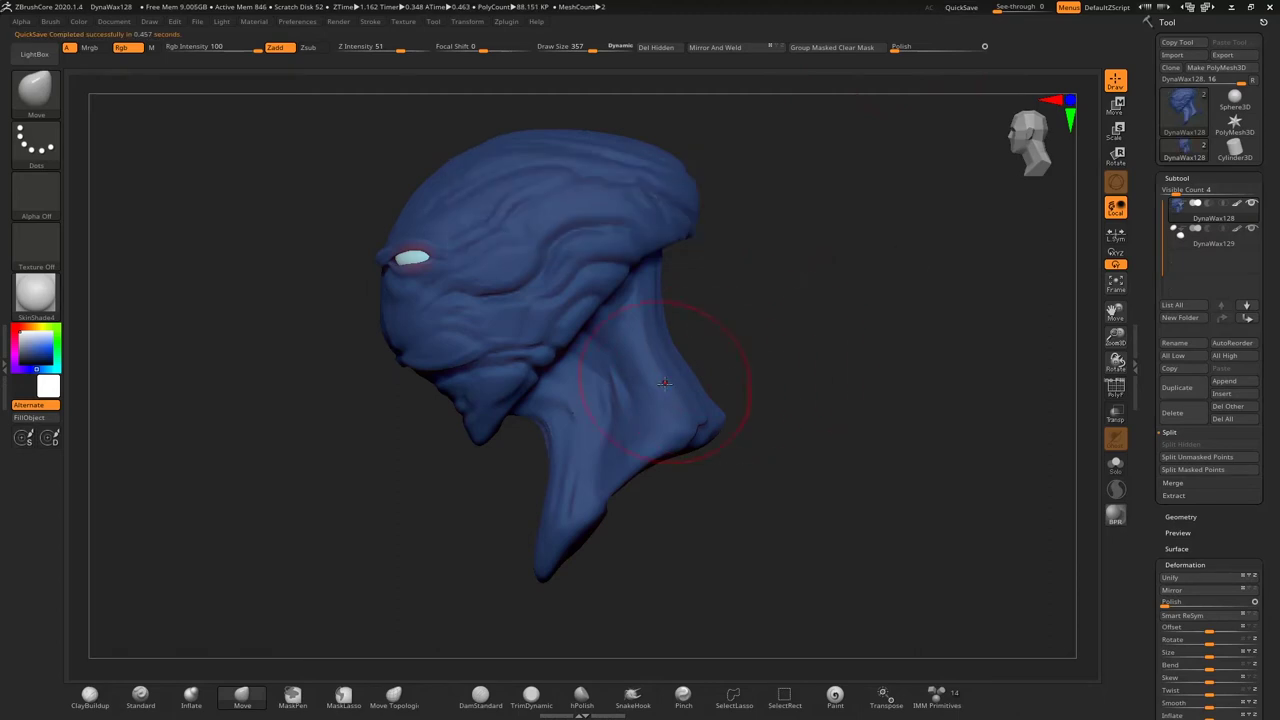
Step: Reshape the chin, cheeks, mouth and lower lip, dragging a lip-corner fold into the neck
mouse_move(517, 410)
mouse_down()
mouse_move(491, 489)
mouse_move(501, 463)
mouse_move(580, 445)
mouse_up()
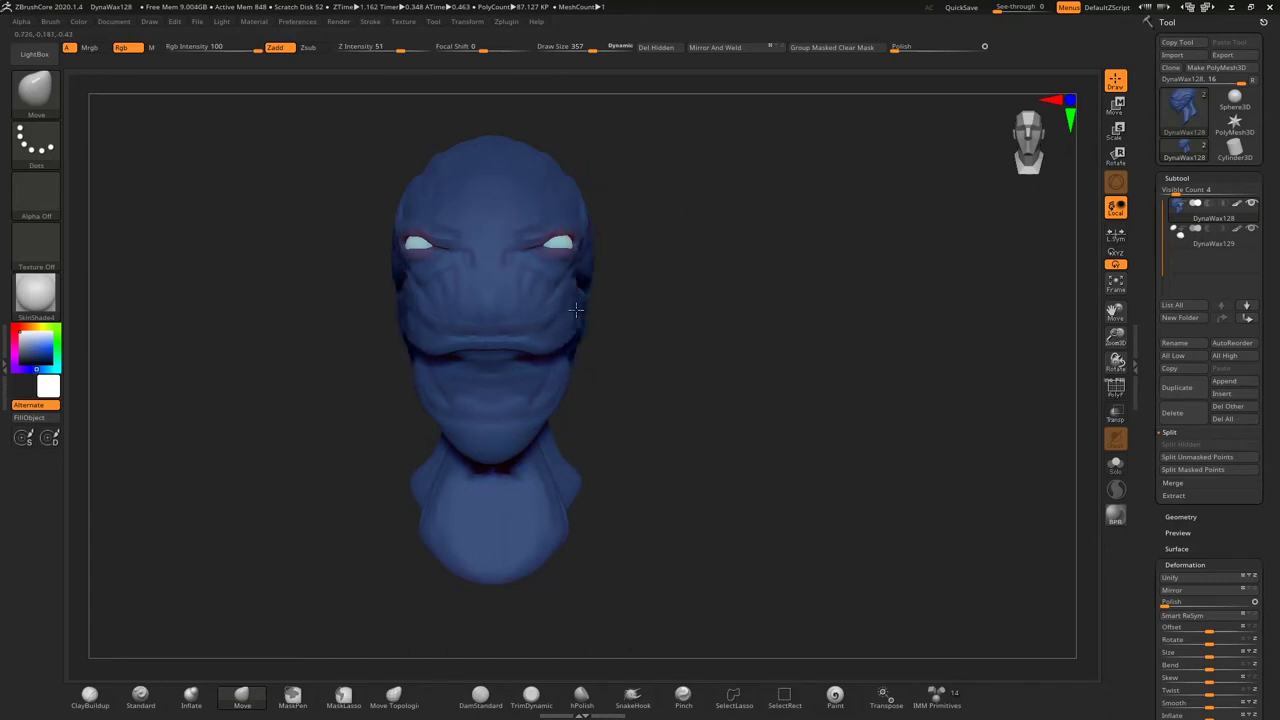
drag(491, 329, 493, 373)
mouse_move(625, 156)
mouse_down()
mouse_move(400, 160)
mouse_move(420, 200)
mouse_up()
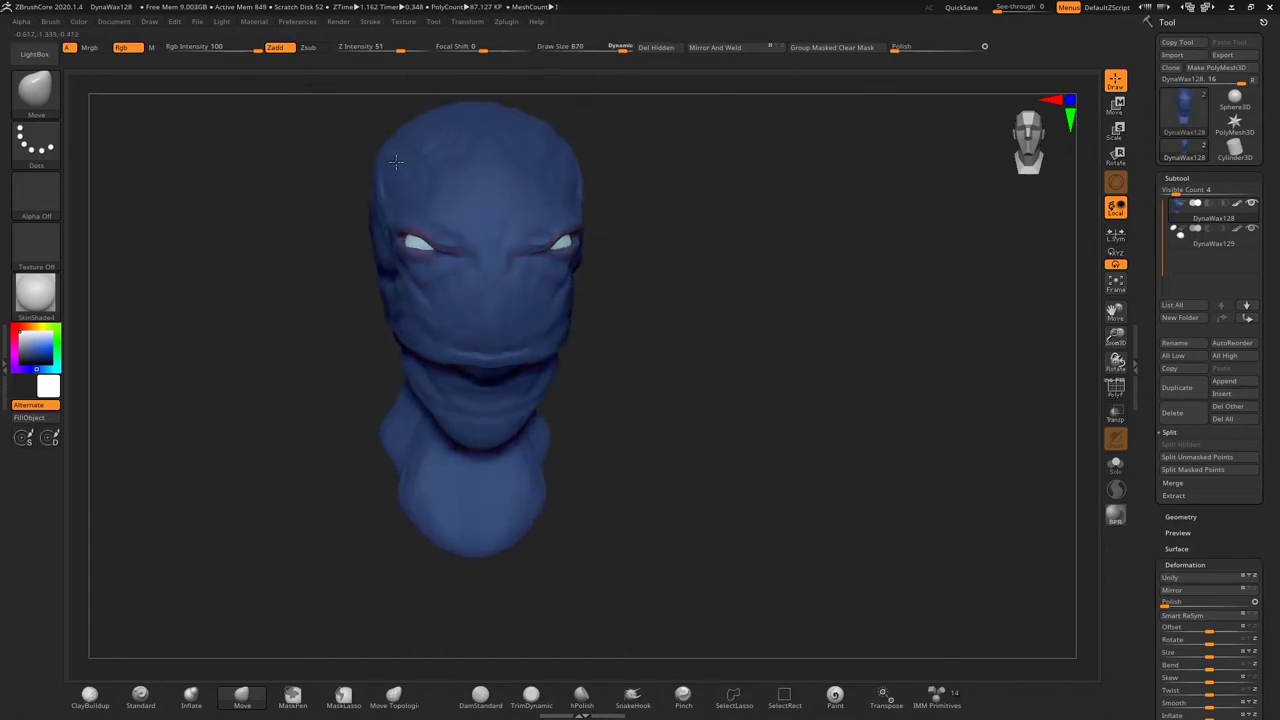
drag(622, 49, 605, 49)
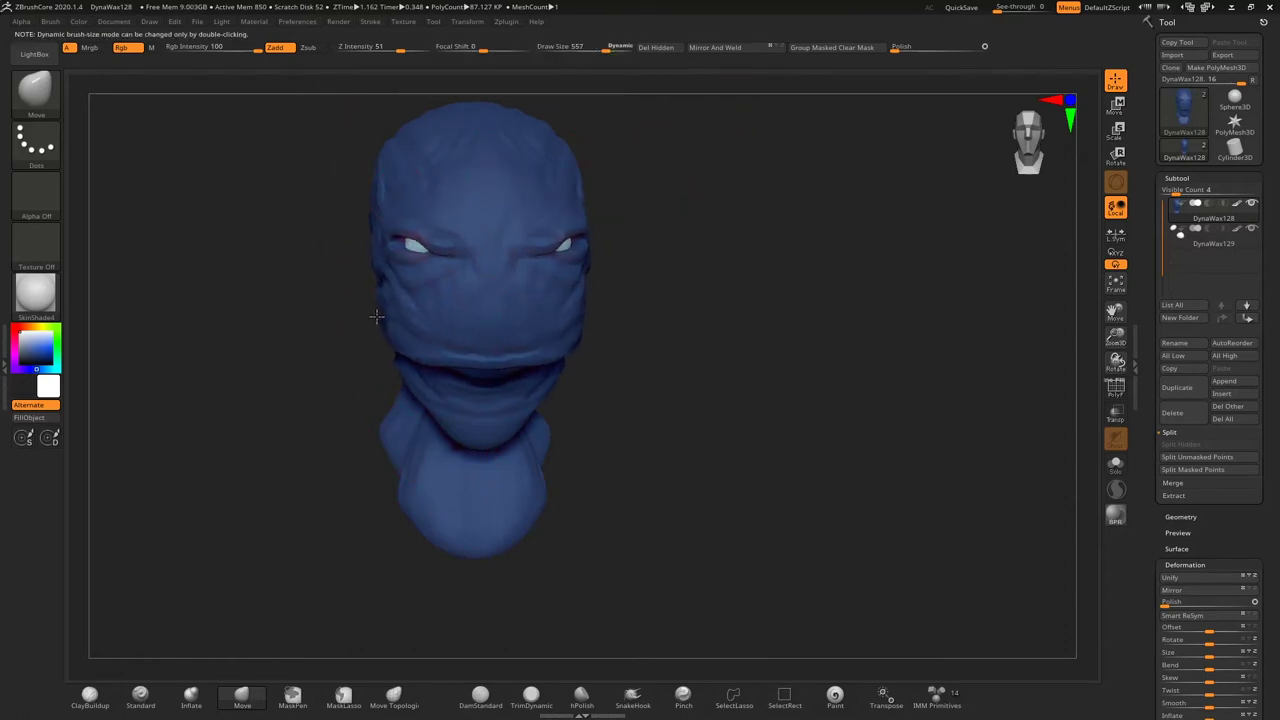
drag(405, 301, 440, 380)
drag(700, 300, 482, 248)
drag(605, 49, 588, 49)
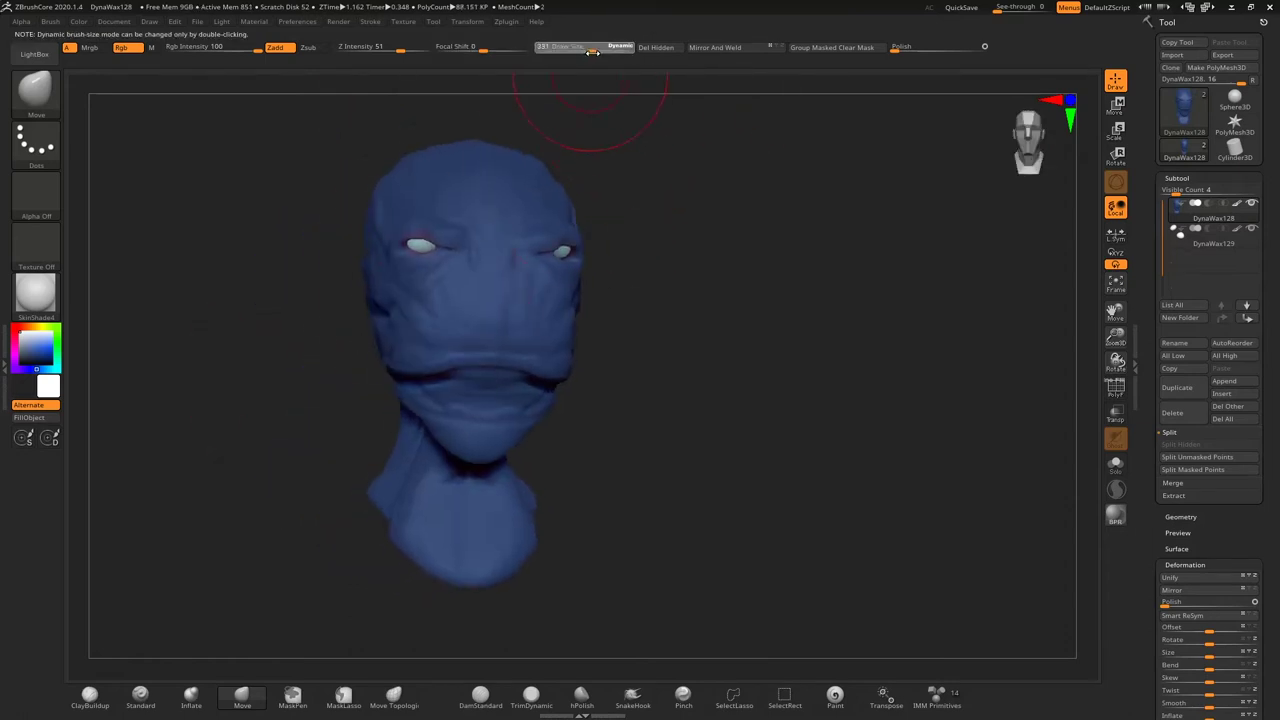
mouse_move(390, 390)
mouse_down()
mouse_move(375, 325)
mouse_move(434, 386)
mouse_move(440, 350)
mouse_up()
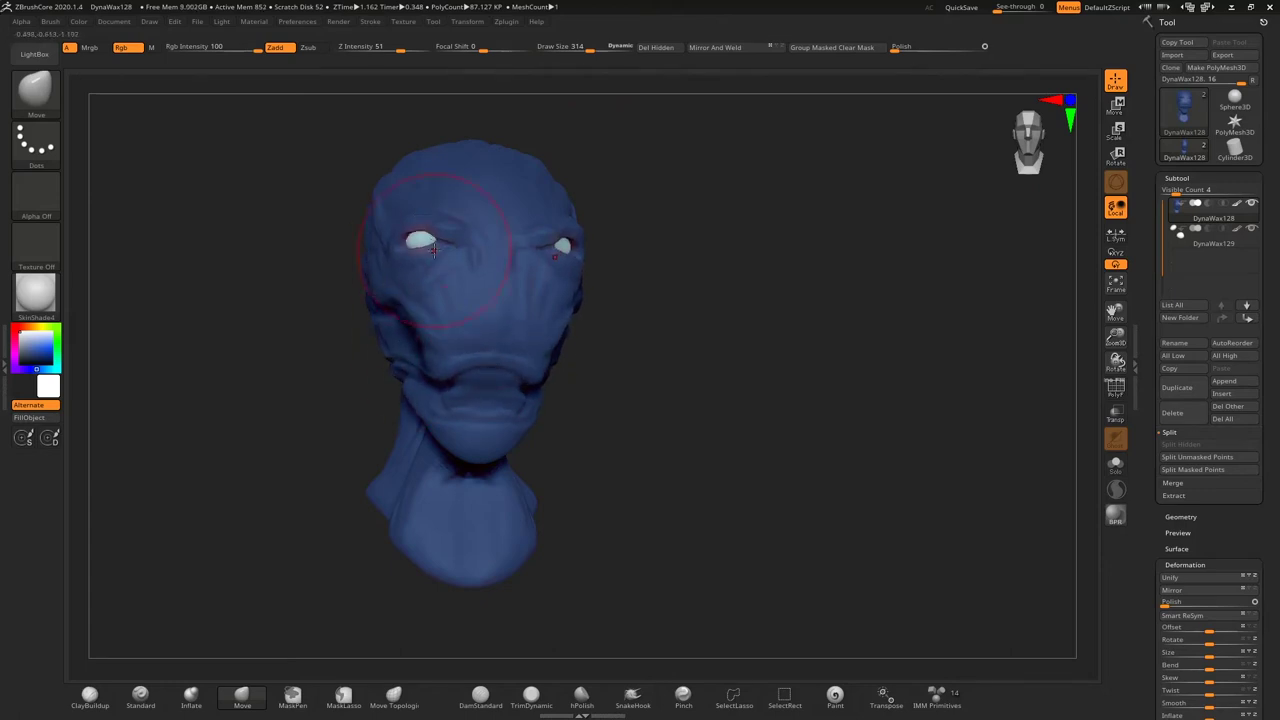
drag(400, 440, 433, 378)
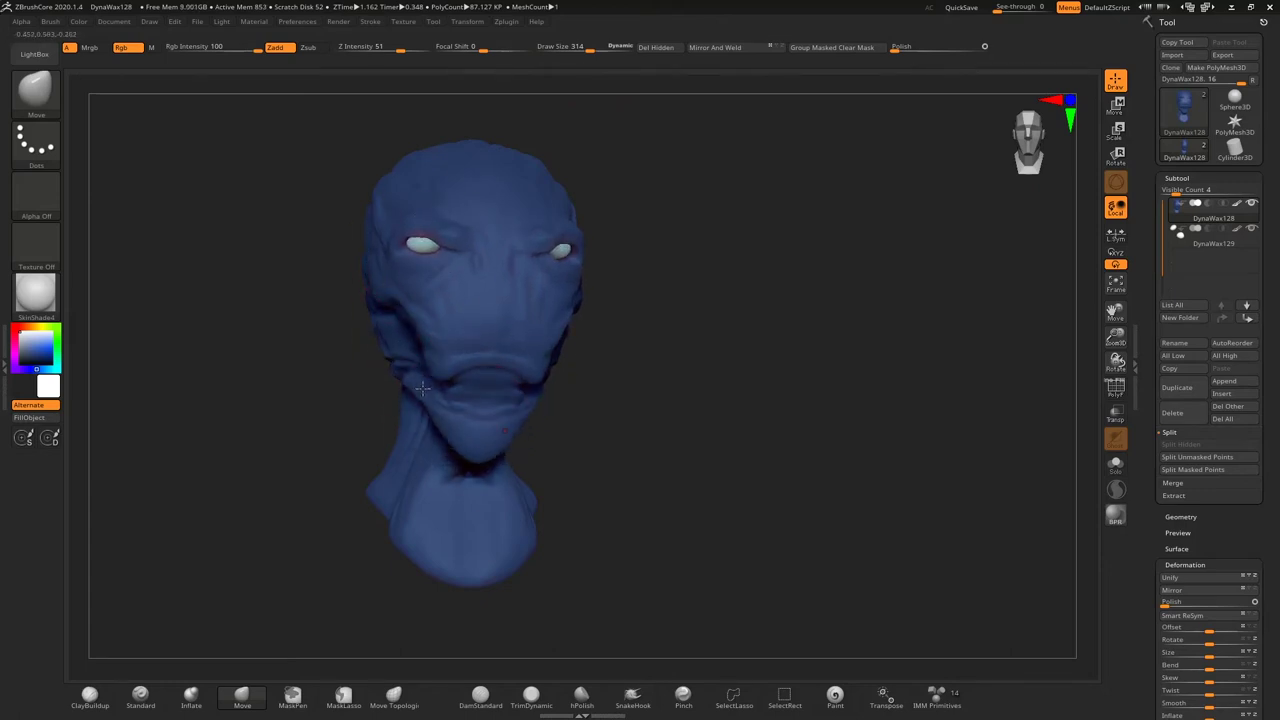
mouse_move(433, 380)
right_down()
mouse_move(390, 392)
mouse_move(460, 416)
mouse_move(520, 400)
mouse_move(508, 380)
right_up()
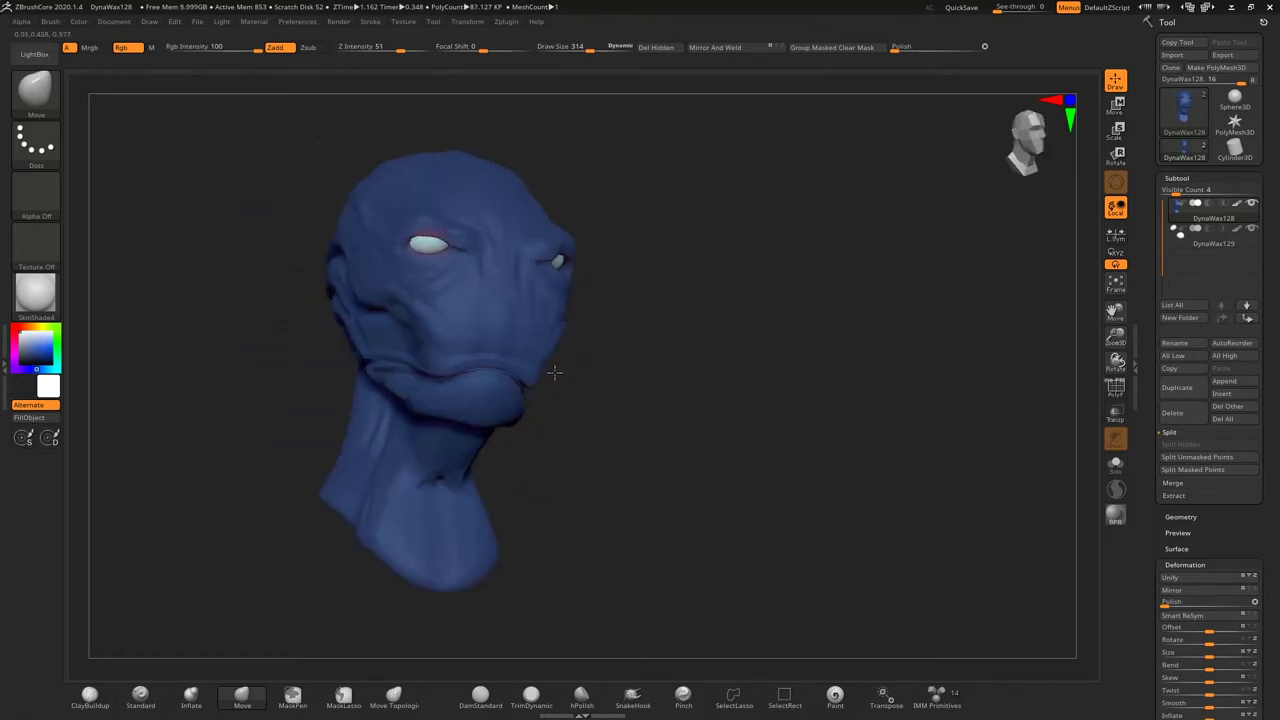
right_drag(743, 434, 536, 480)
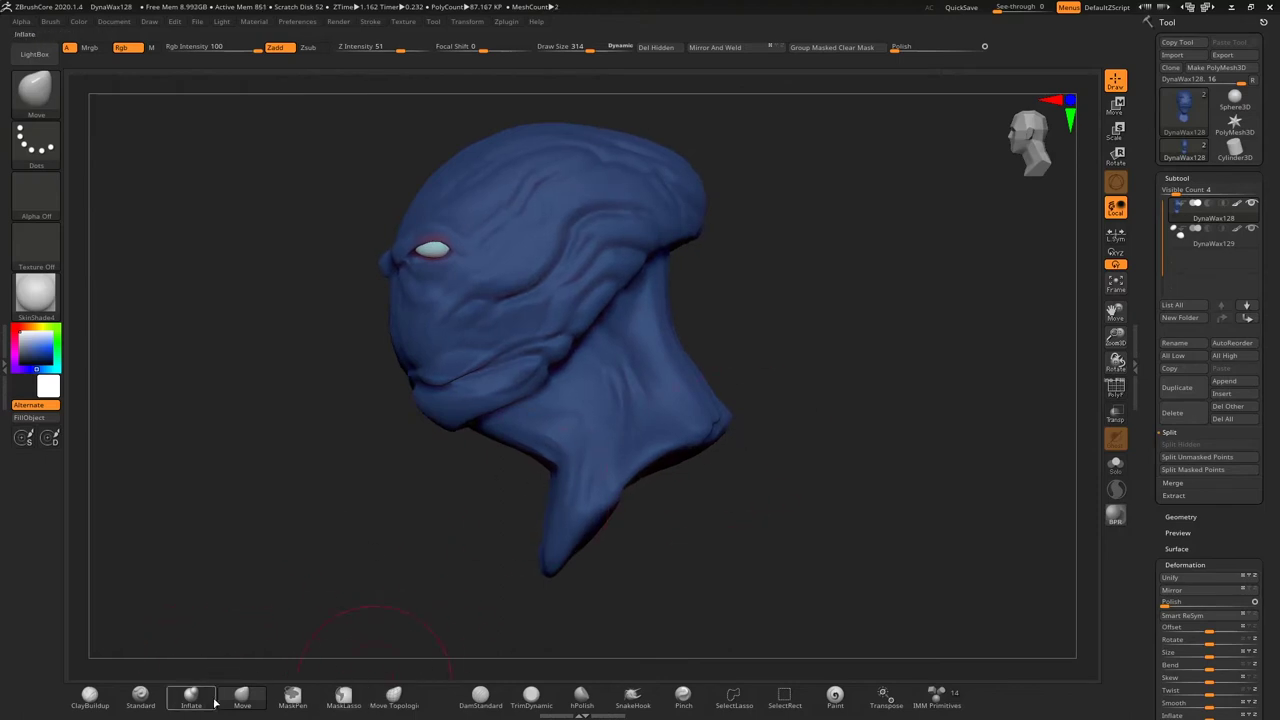
Step: Carve DamStandard creases down the side of the neck at Draw Sizes around 81 and 188
click(480, 695)
key(bracketleft)
key(bracketleft)
key(bracketleft)
key(bracketleft)
drag(612, 343, 527, 462)
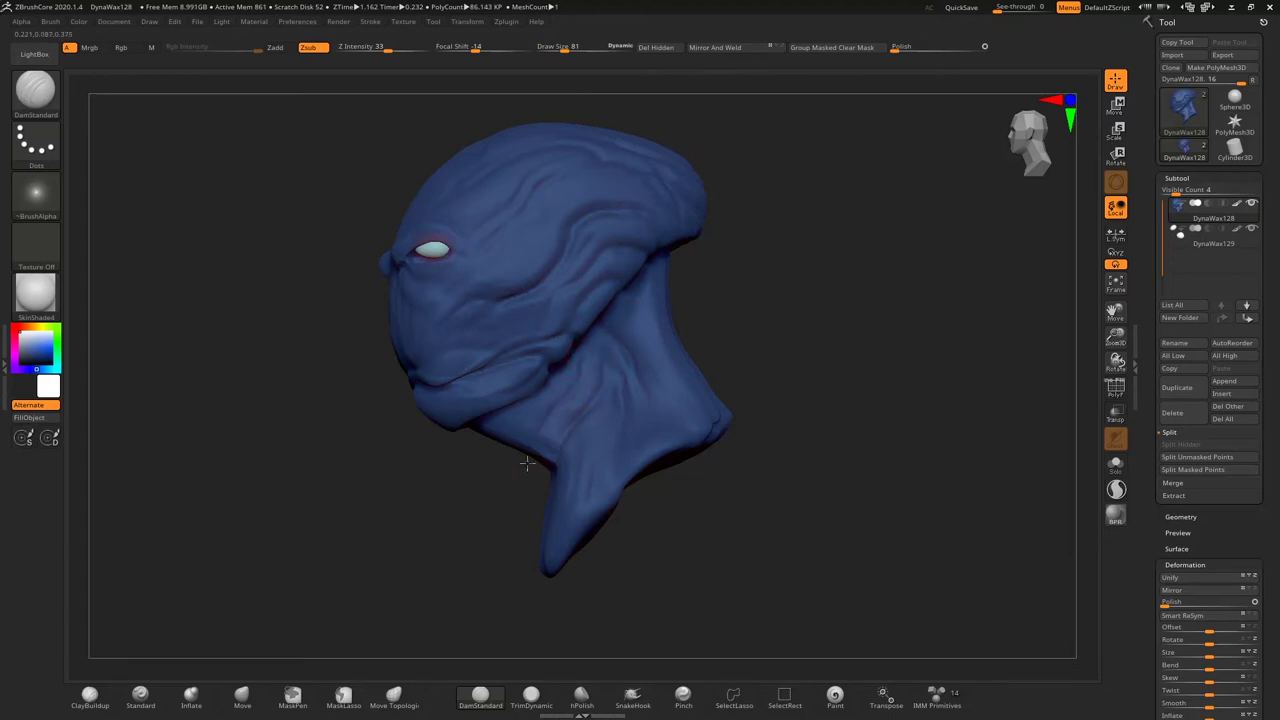
right_drag(514, 449, 510, 412)
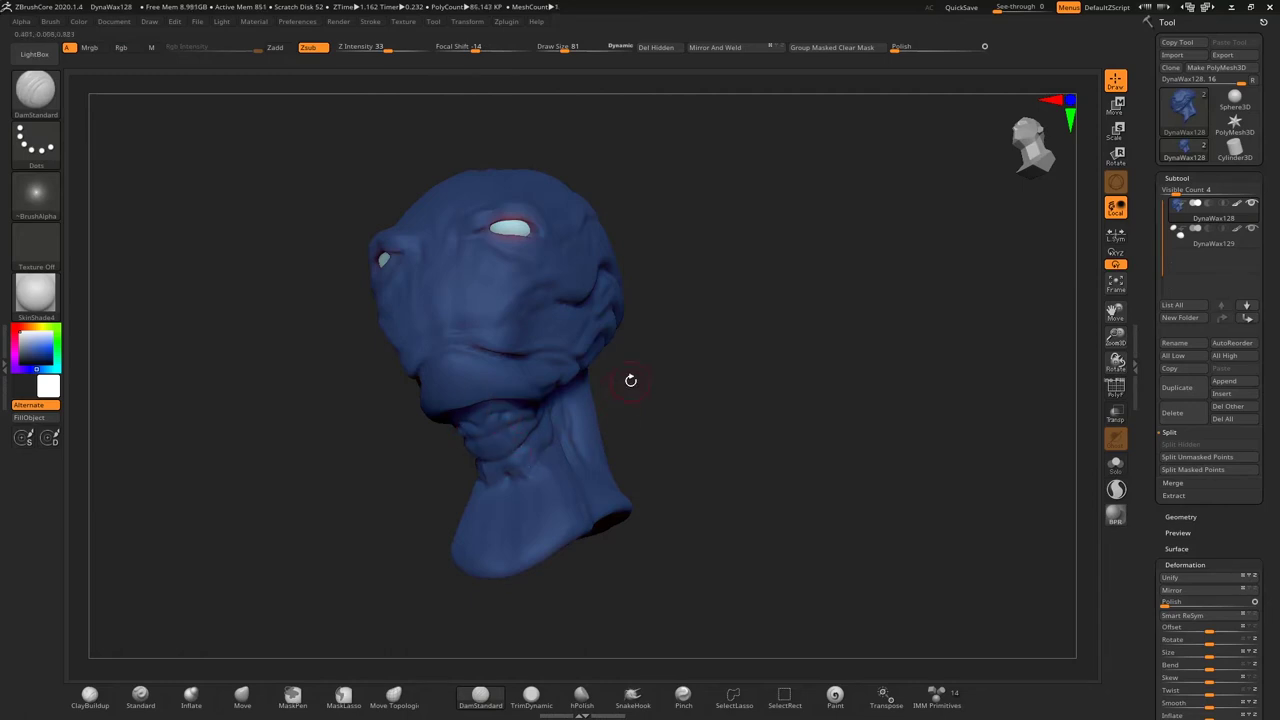
right_drag(630, 380, 510, 480)
right_drag(618, 427, 552, 444)
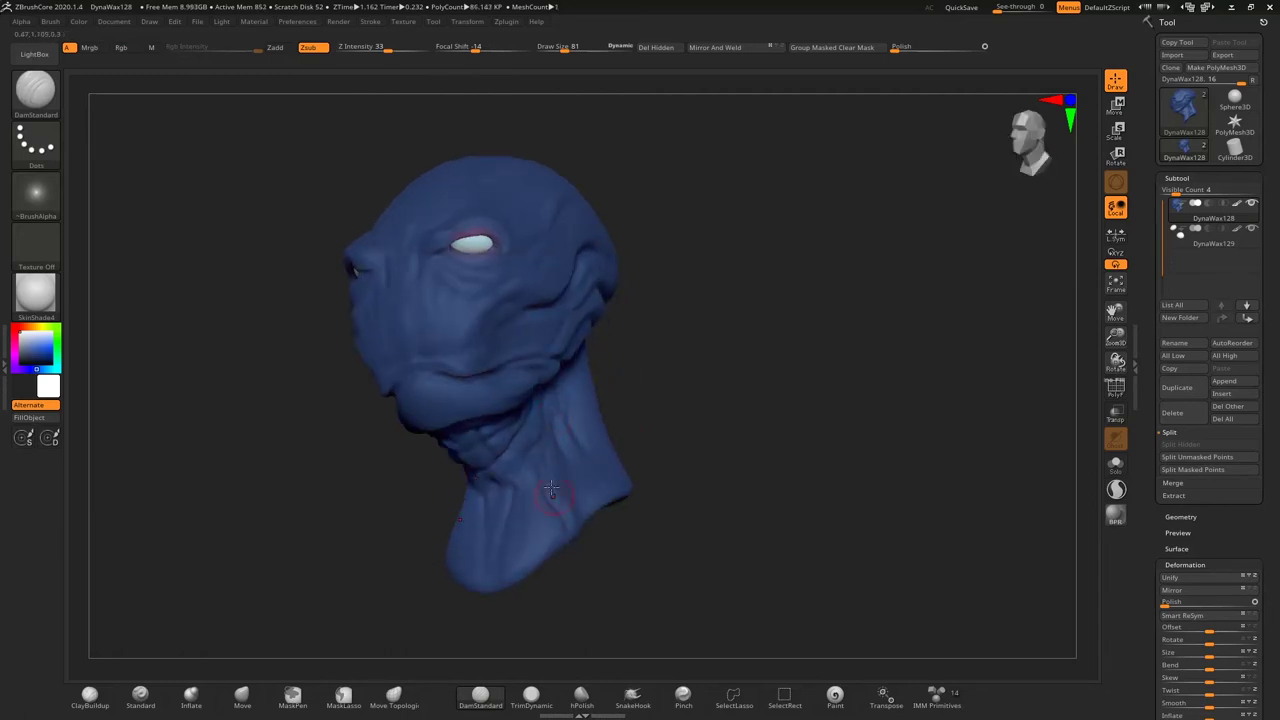
key(s)
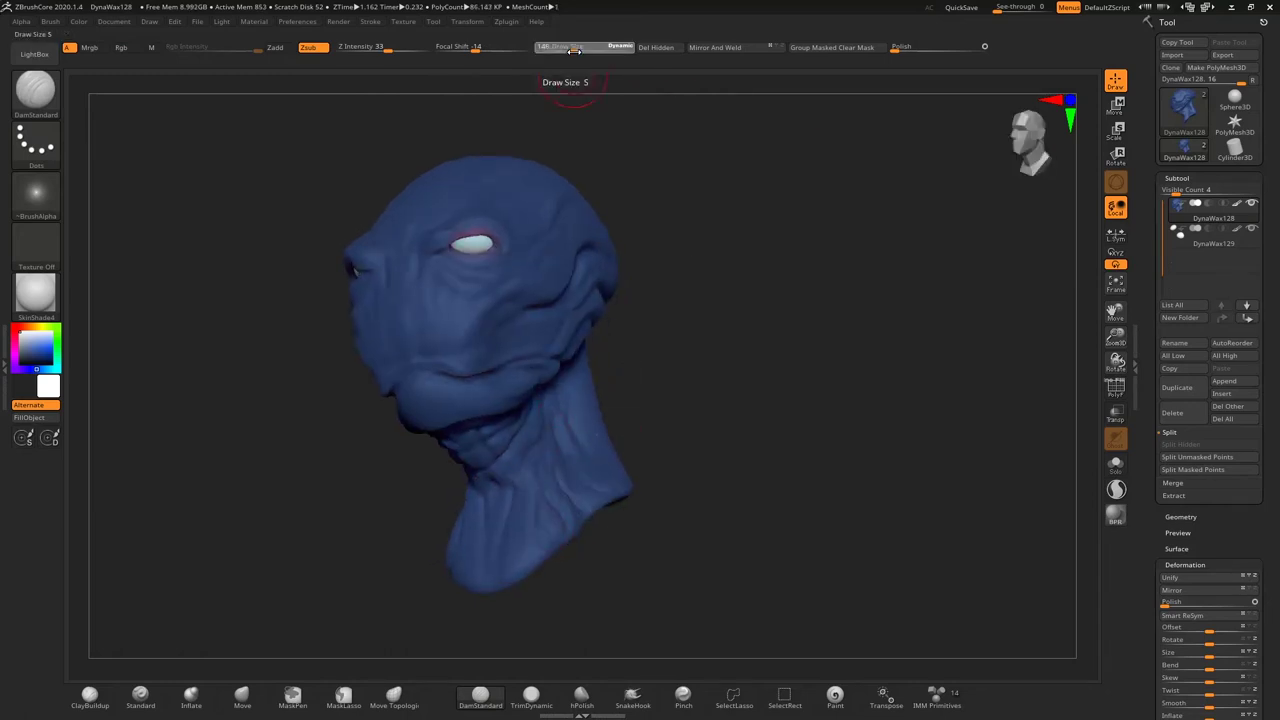
right_drag(603, 437, 651, 357)
drag(568, 398, 558, 517)
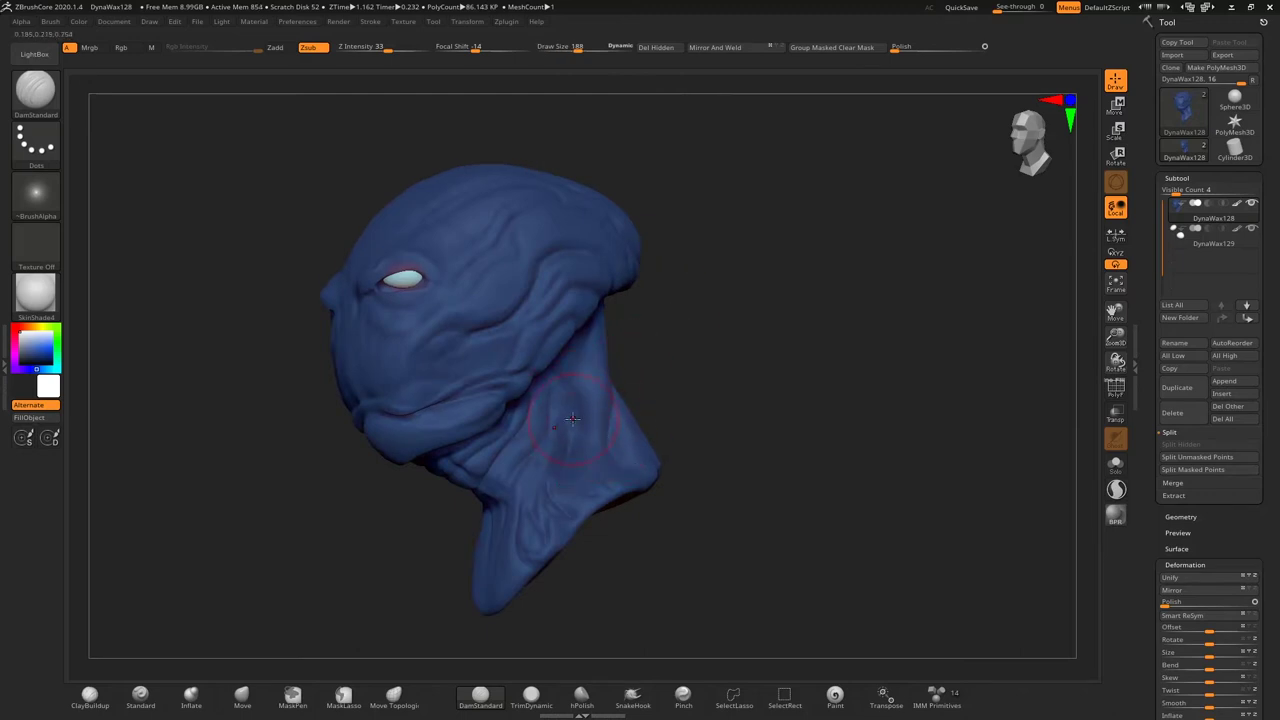
Step: Carve a crease into the nose bridge between the brows
right_drag(636, 345, 590, 345)
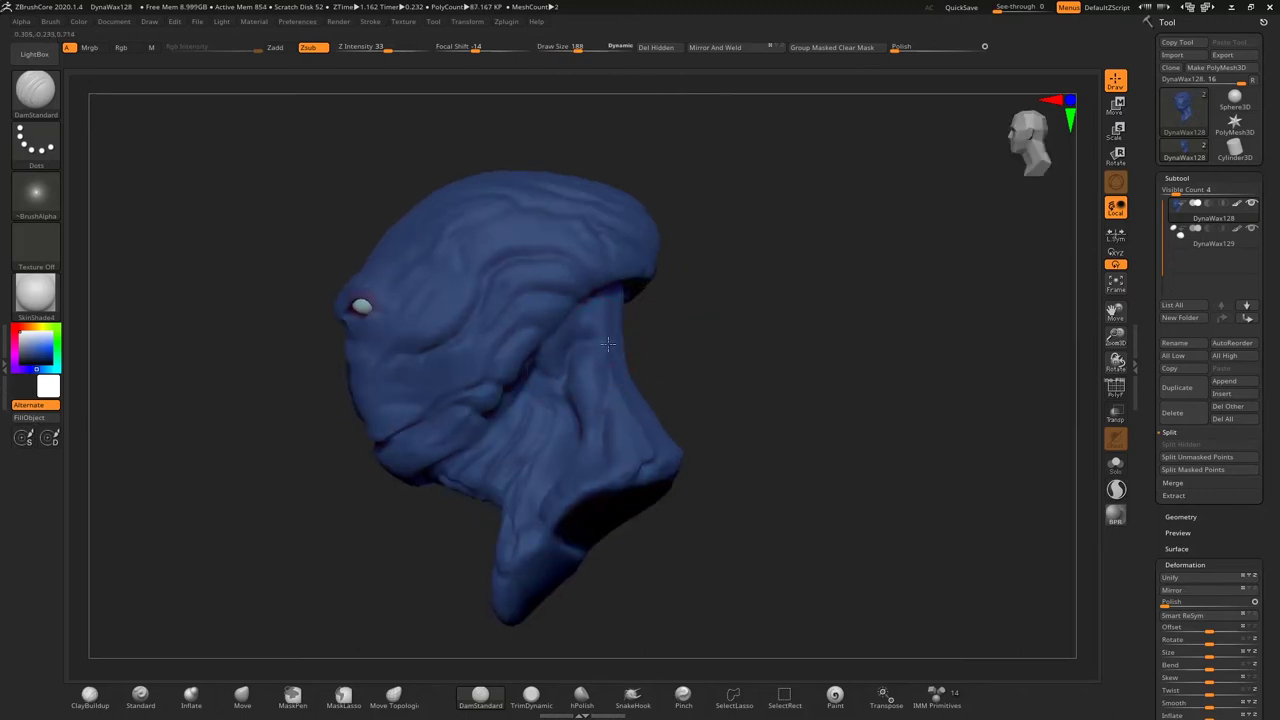
right_drag(654, 314, 614, 343)
drag(617, 298, 612, 340)
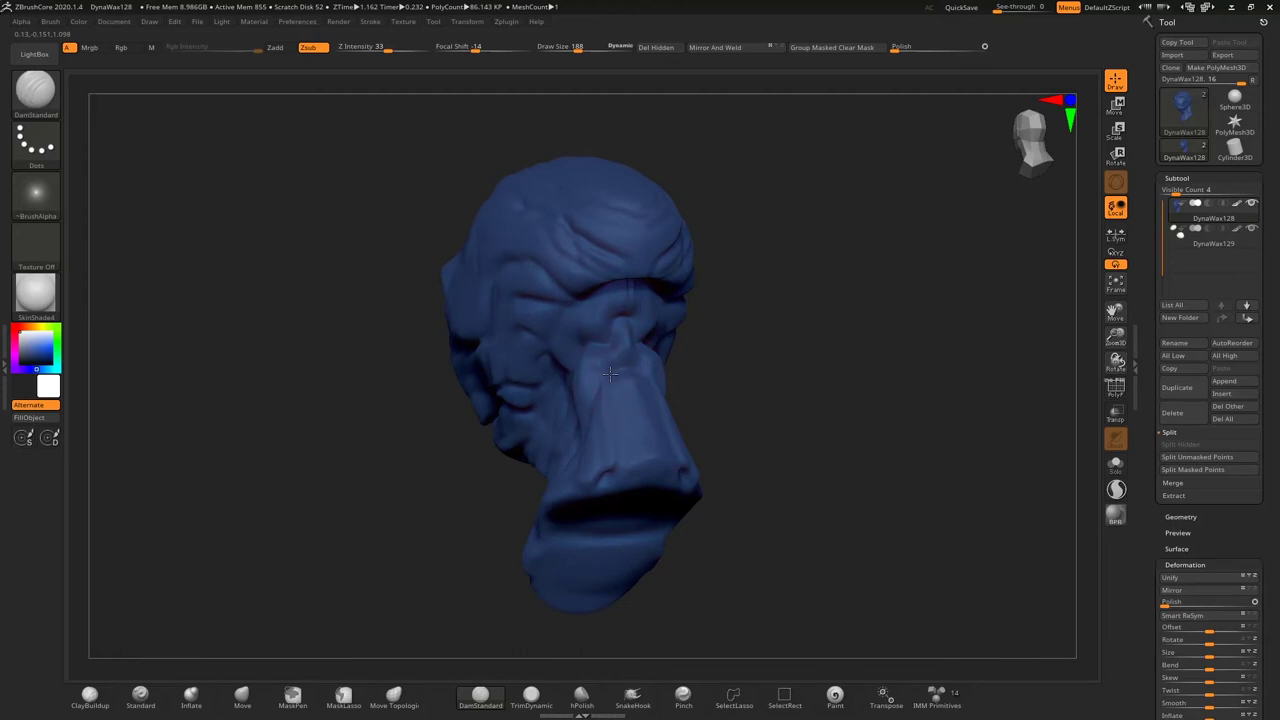
right_drag(643, 396, 774, 331)
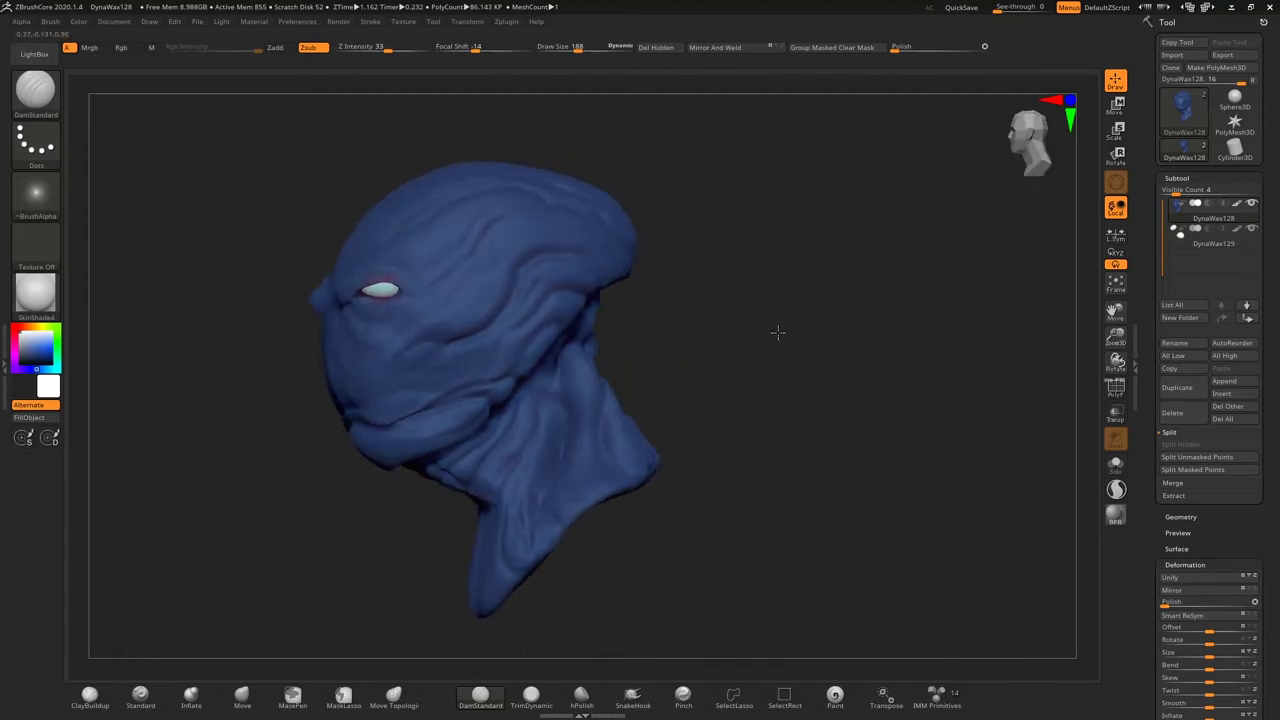
mouse_move(823, 389)
right_down()
mouse_move(834, 323)
mouse_move(814, 273)
right_up()
Step: Turn on surface noise for the head and give it a saturated blue colour
scroll(1205, 400, down, 5)
click(1177, 448)
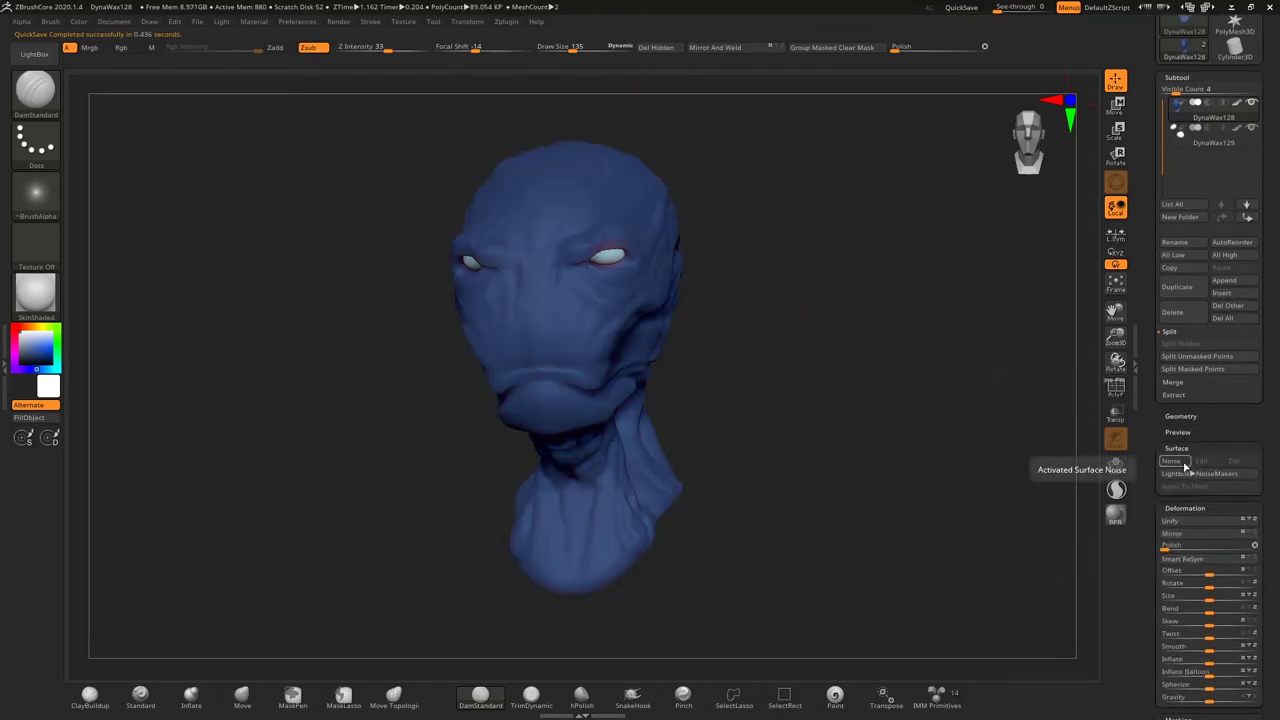
click(1160, 465)
click(1199, 470)
scroll(909, 371, up, 2)
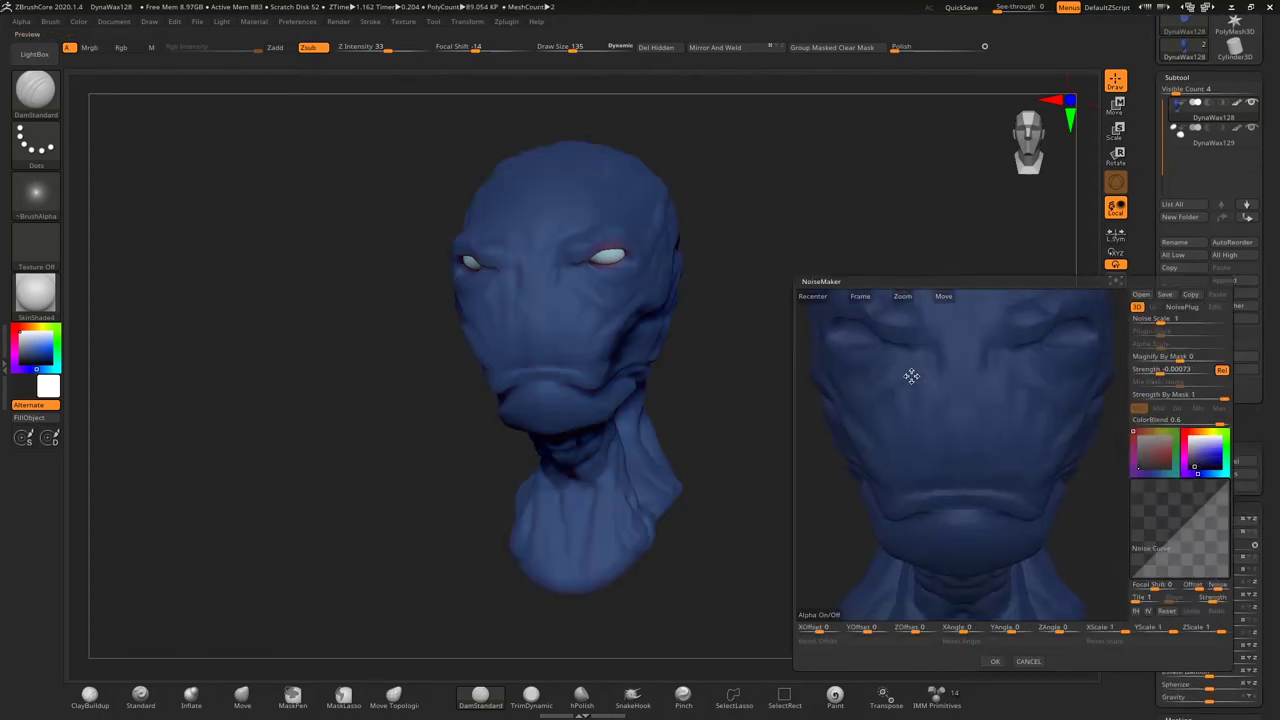
scroll(888, 400, up, 3)
Step: Set Noise Scale to about 107, blend the colour in fully, and reshape the noise curve
drag(1165, 370, 1160, 370)
drag(1176, 321, 1190, 321)
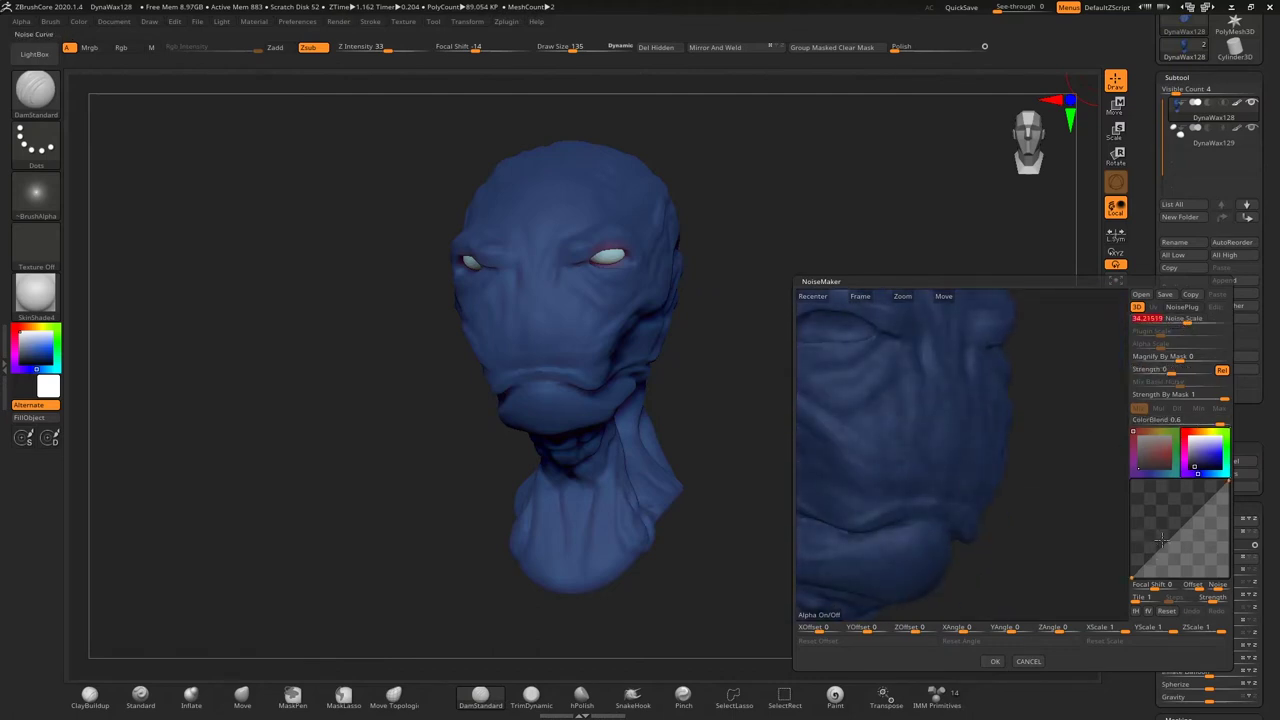
drag(1195, 421, 1228, 421)
drag(1188, 320, 1200, 321)
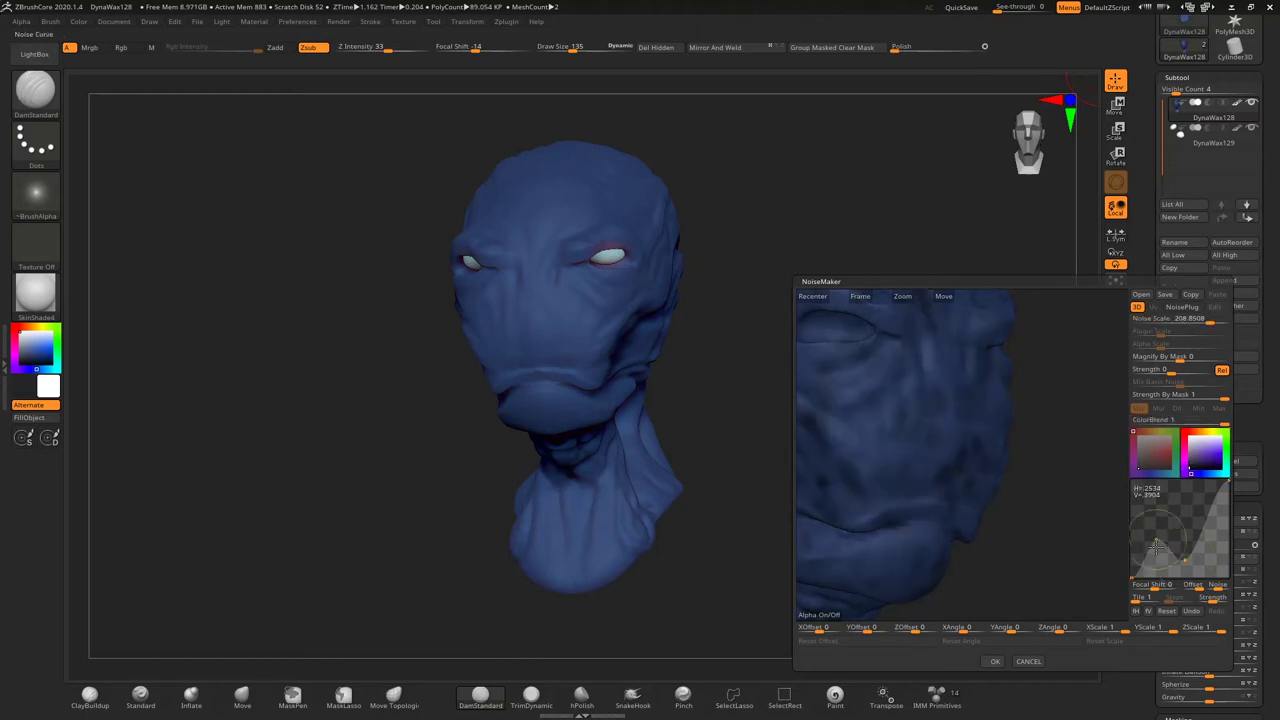
mouse_move(1160, 530)
mouse_down()
mouse_move(1172, 565)
mouse_move(1165, 540)
mouse_up()
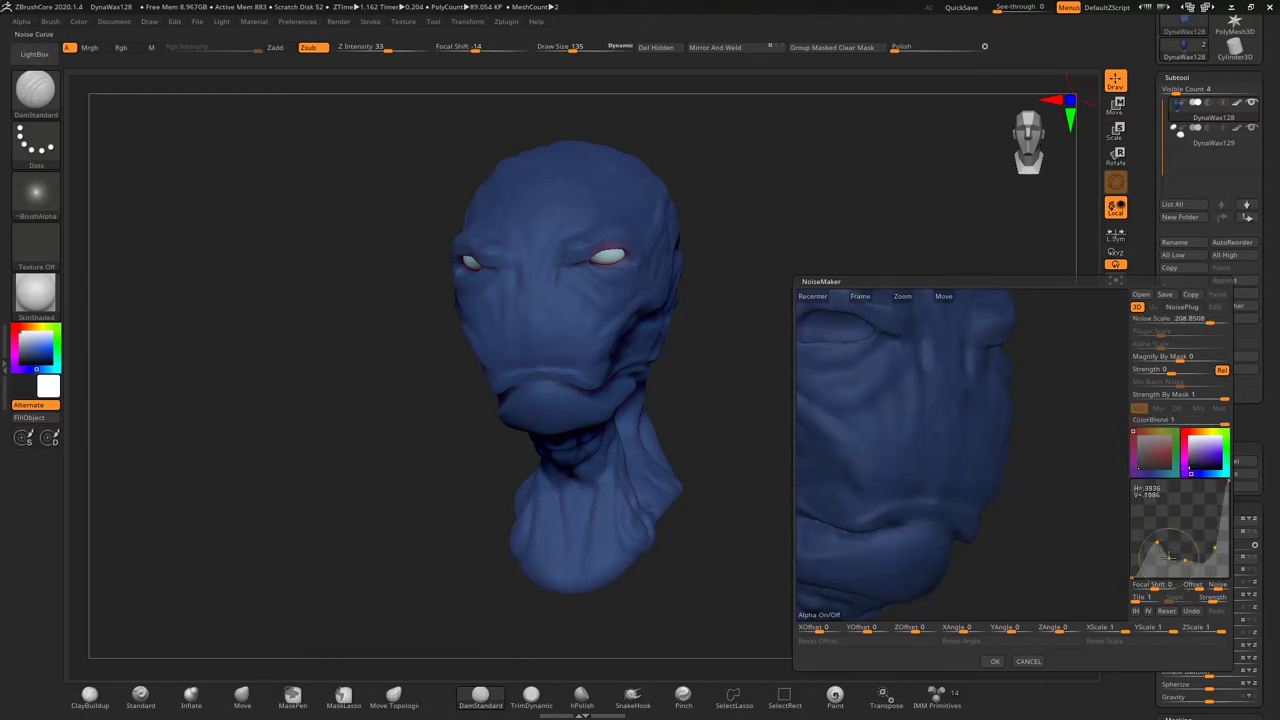
drag(1200, 321, 1190, 321)
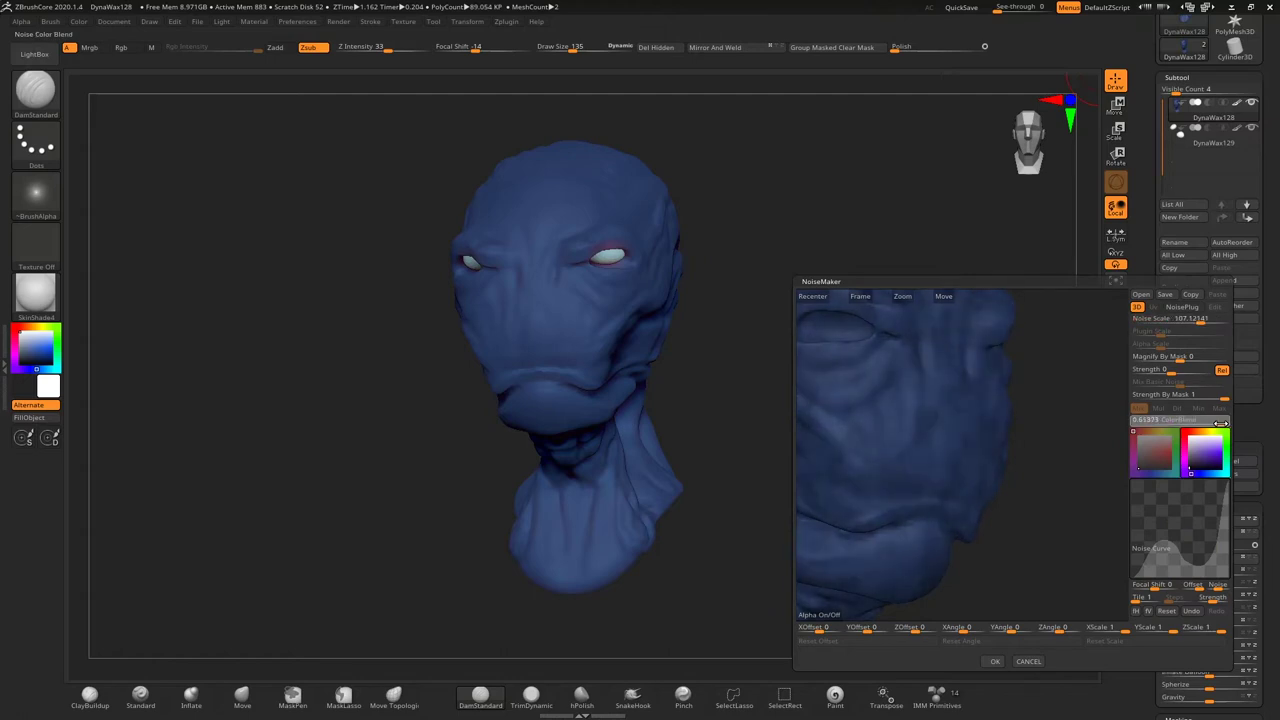
click(995, 661)
Step: Bake the blue noise permanently into the head mesh and inspect it from both sides
drag(943, 603, 915, 518)
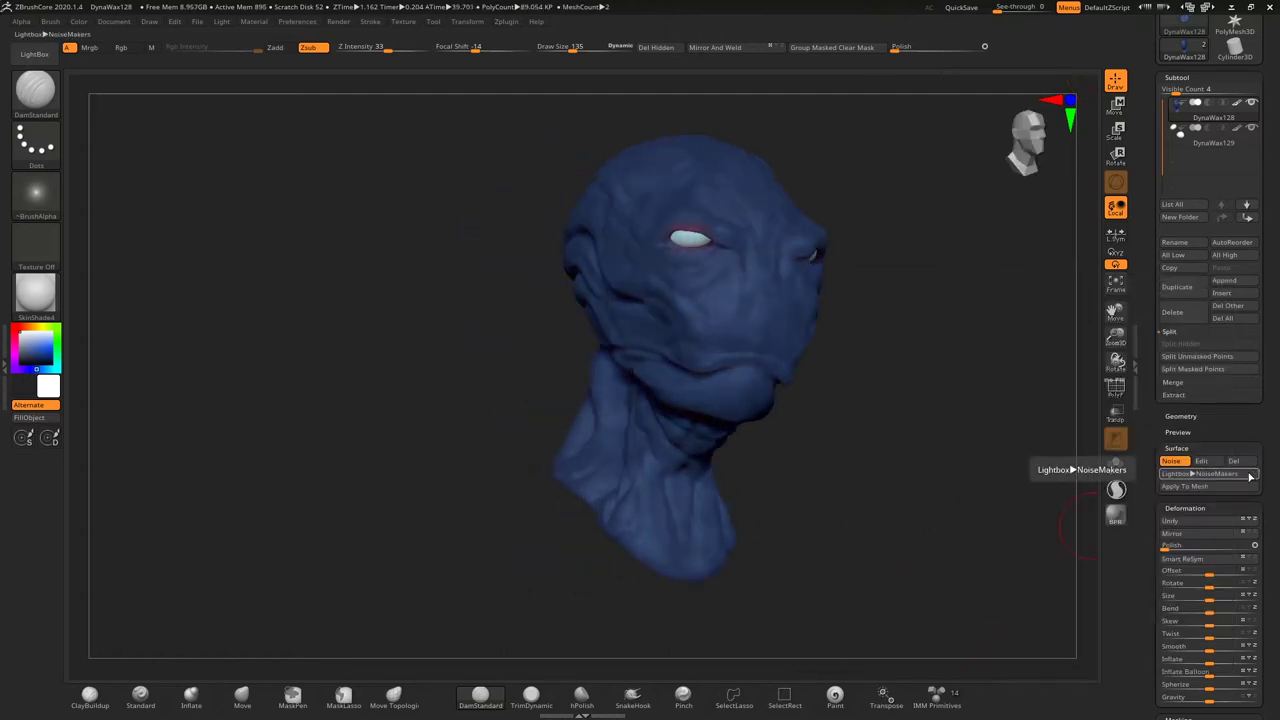
click(1184, 486)
drag(1000, 430, 883, 404)
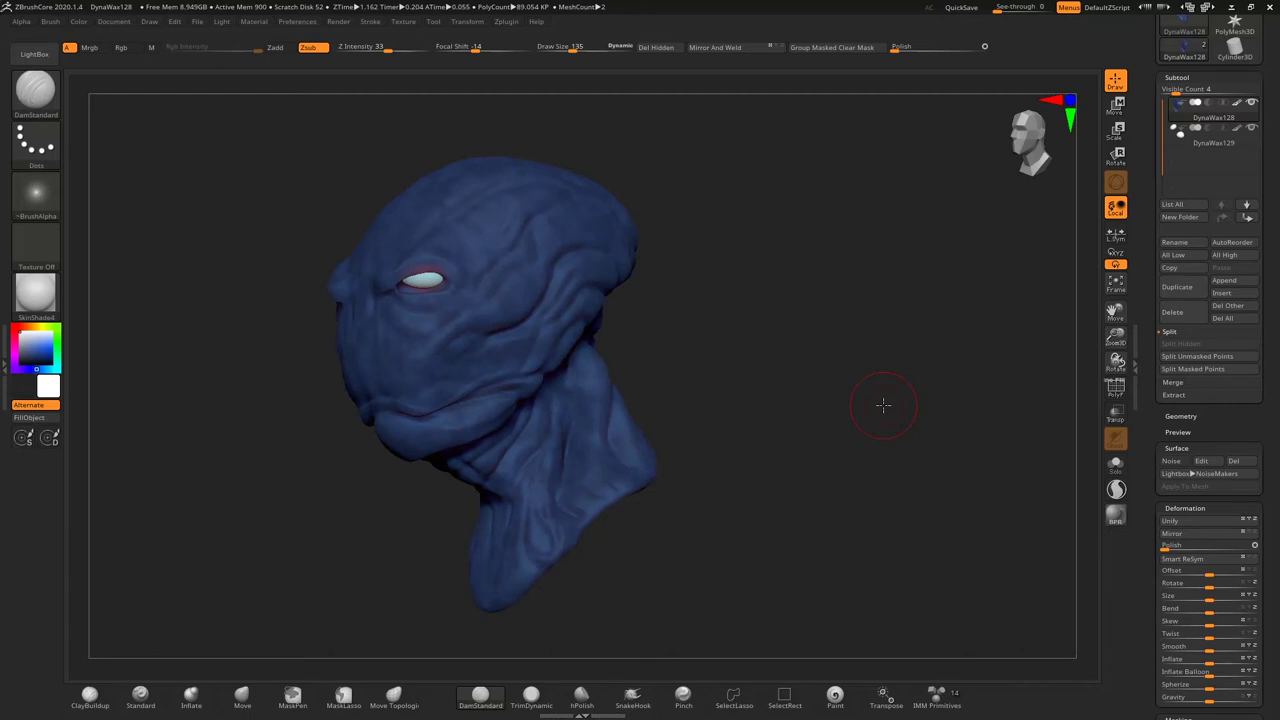
Step: Set up colour painting: dark blue secondary colour, Spray stroke, Zadd off and Rgb on
click(33, 363)
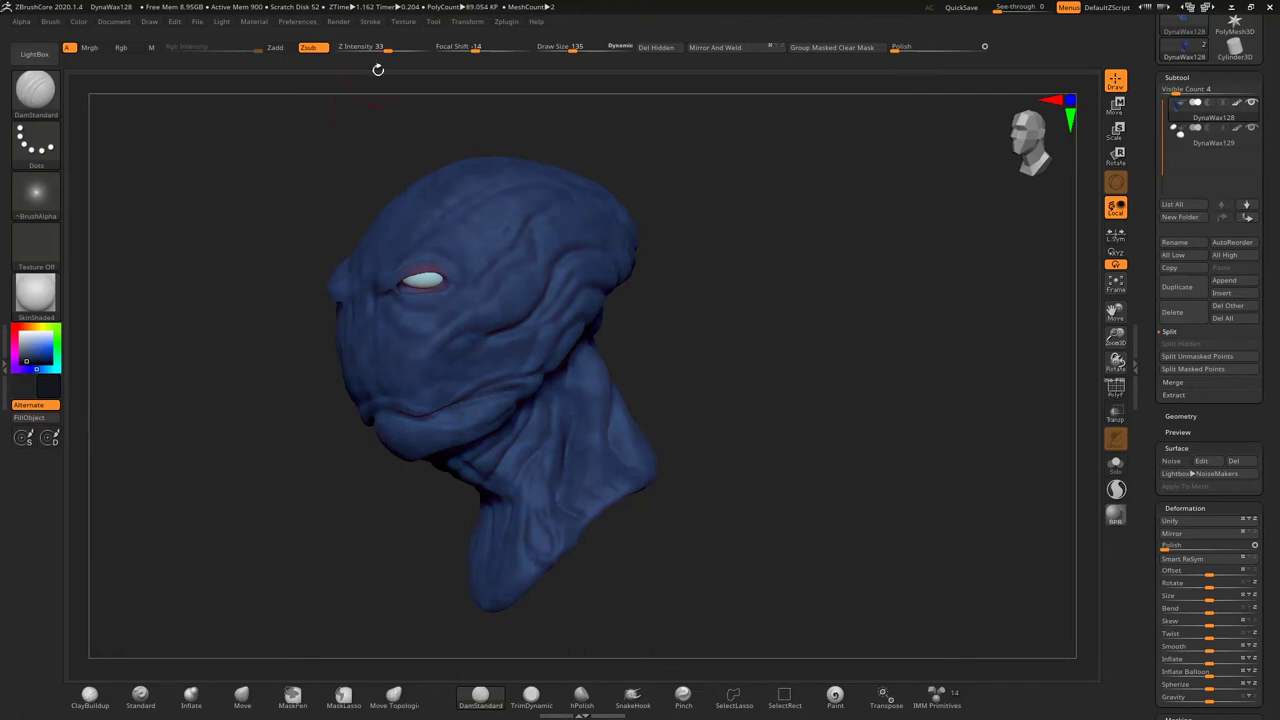
click(370, 21)
click(464, 116)
click(308, 47)
click(120, 47)
drag(600, 300, 648, 300)
Step: Paint the lower lip and under the chin in a lighter blue
click(32, 357)
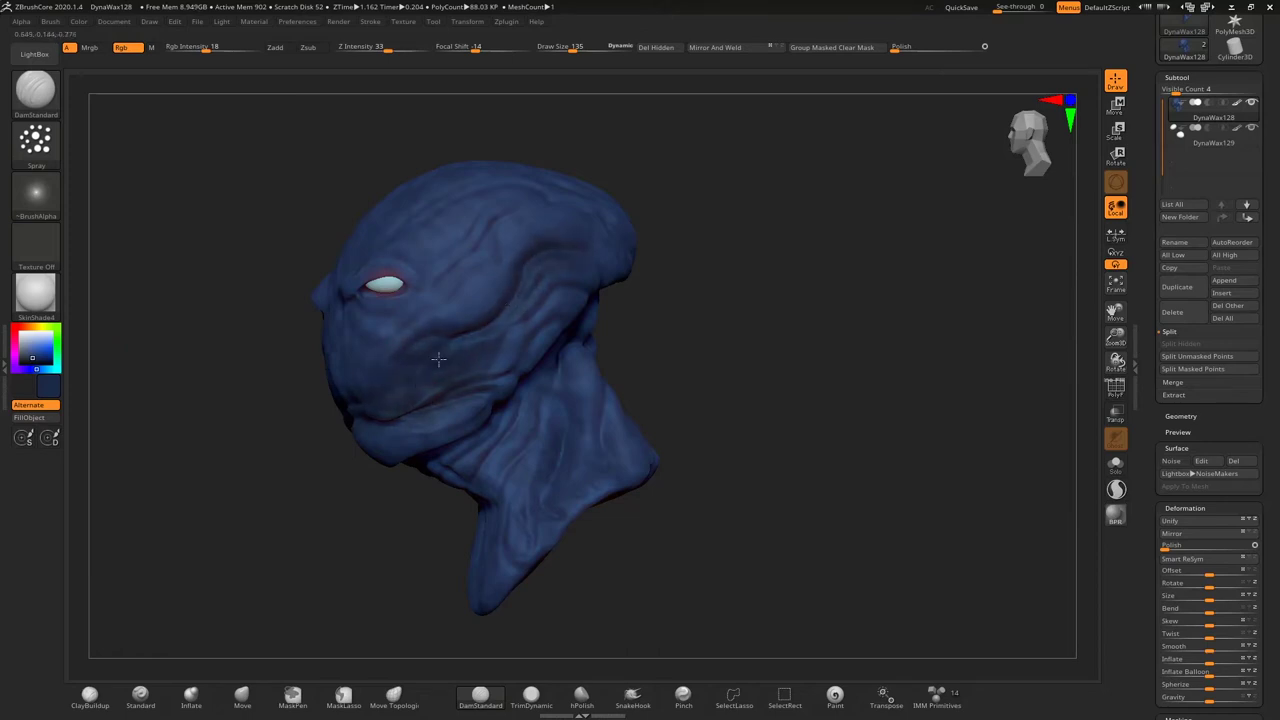
drag(694, 304, 616, 250)
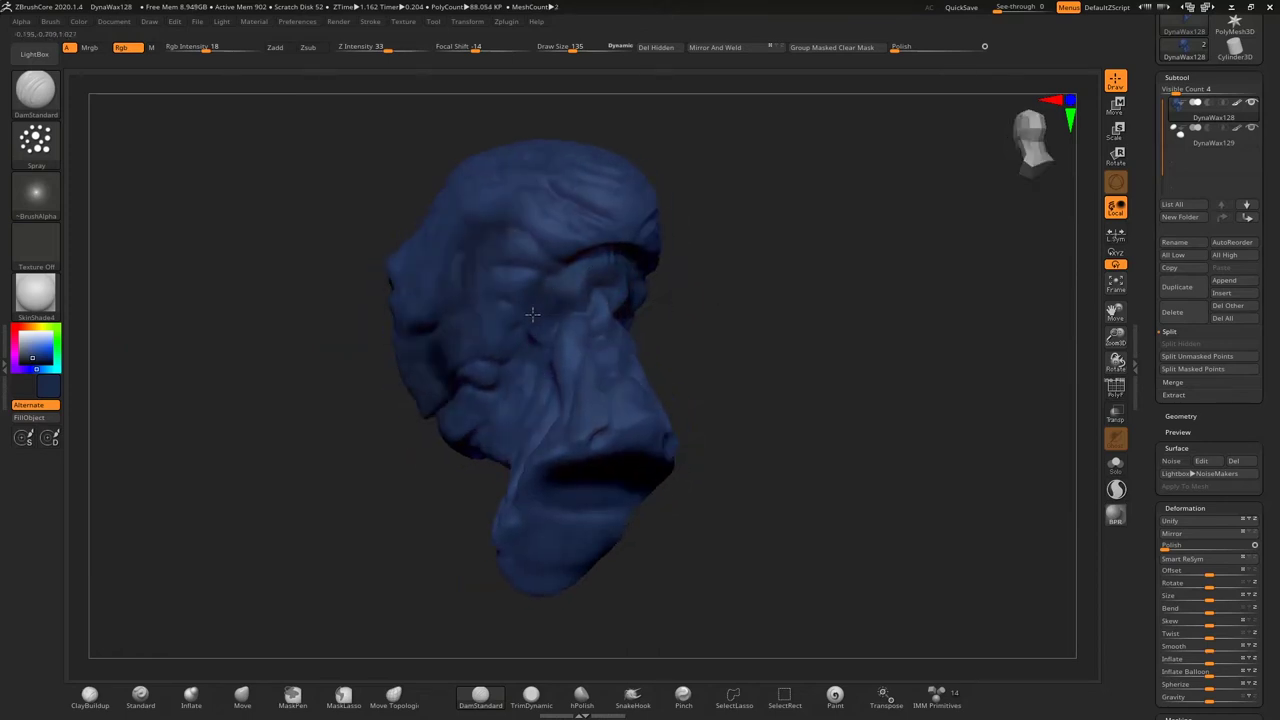
drag(495, 181, 496, 216)
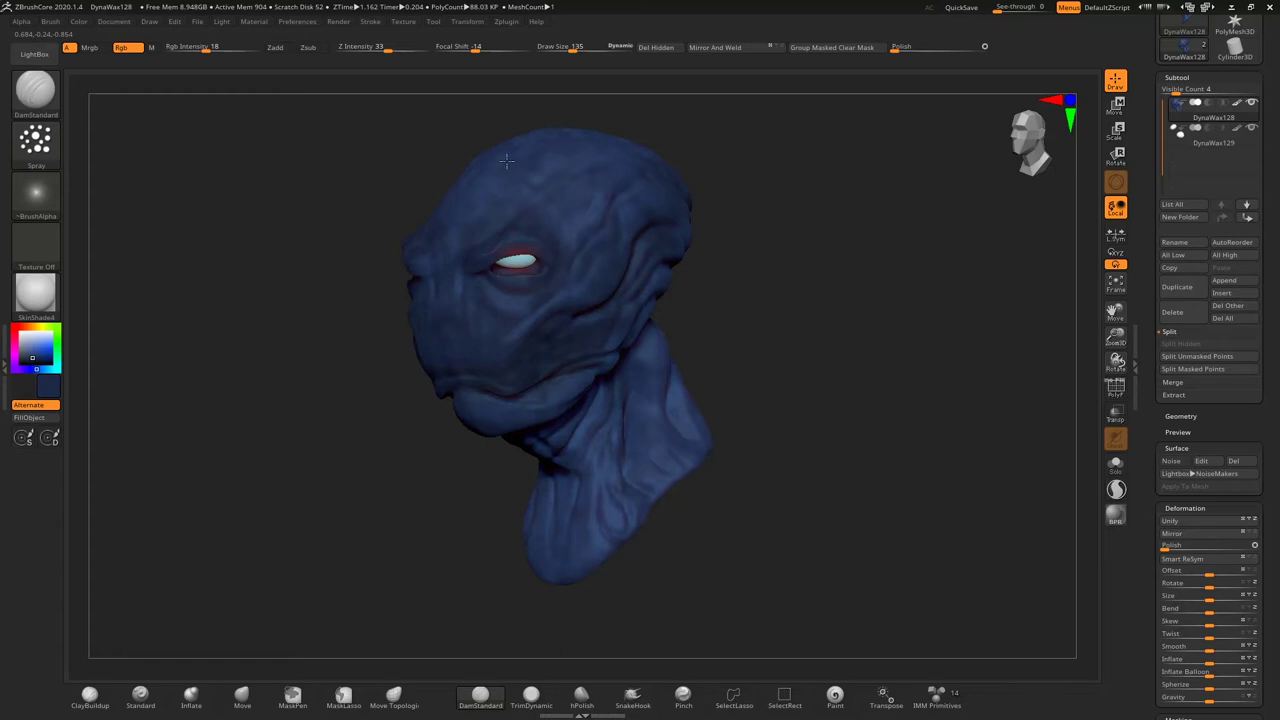
click(27, 343)
drag(200, 348, 205, 320)
drag(460, 400, 594, 357)
mouse_move(550, 420)
mouse_down()
mouse_move(555, 445)
mouse_move(578, 424)
mouse_up()
Step: Shrink the brush to 51 and paint a lighter stroke along the cheek crease
drag(765, 214, 680, 200)
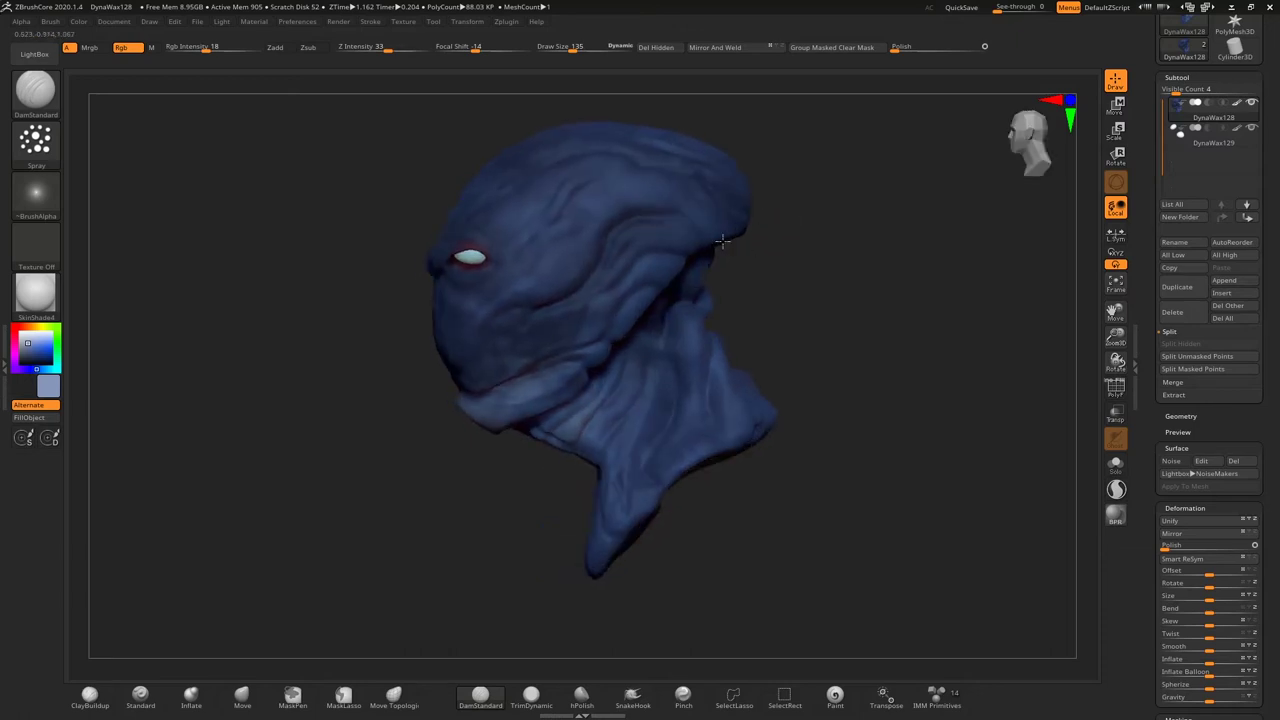
drag(574, 47, 558, 47)
drag(649, 292, 632, 316)
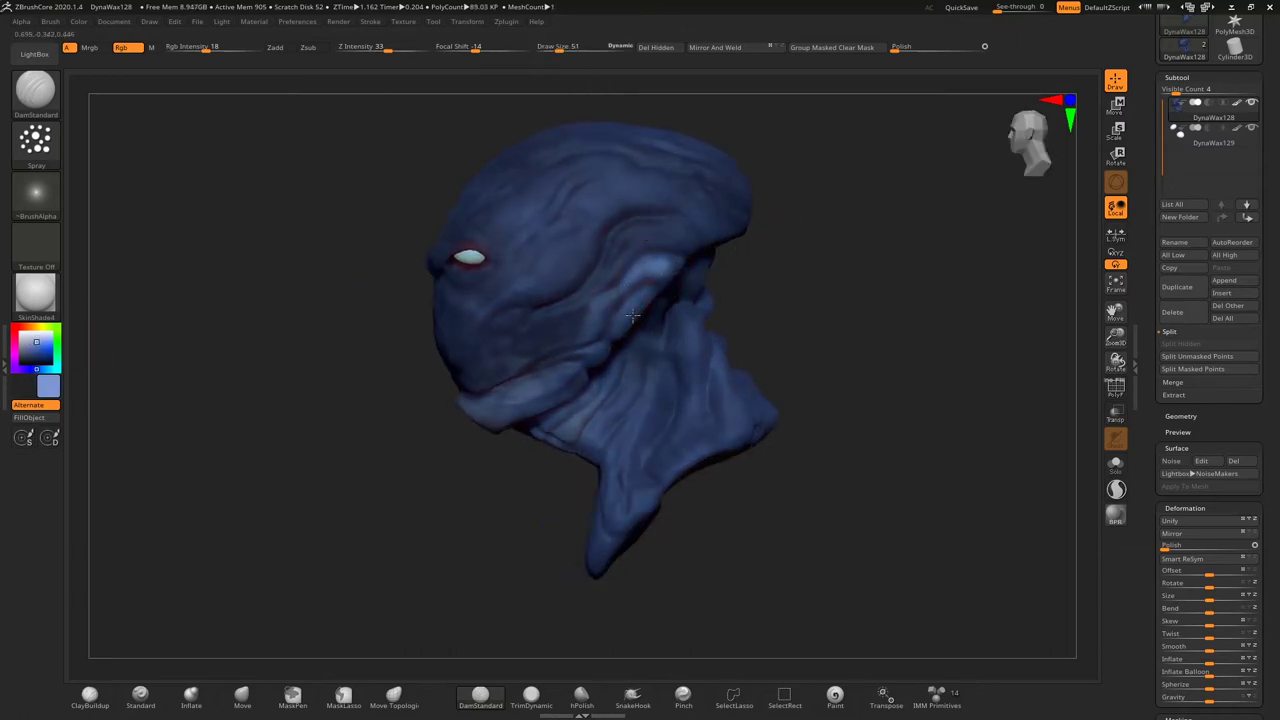
drag(339, 342, 450, 368)
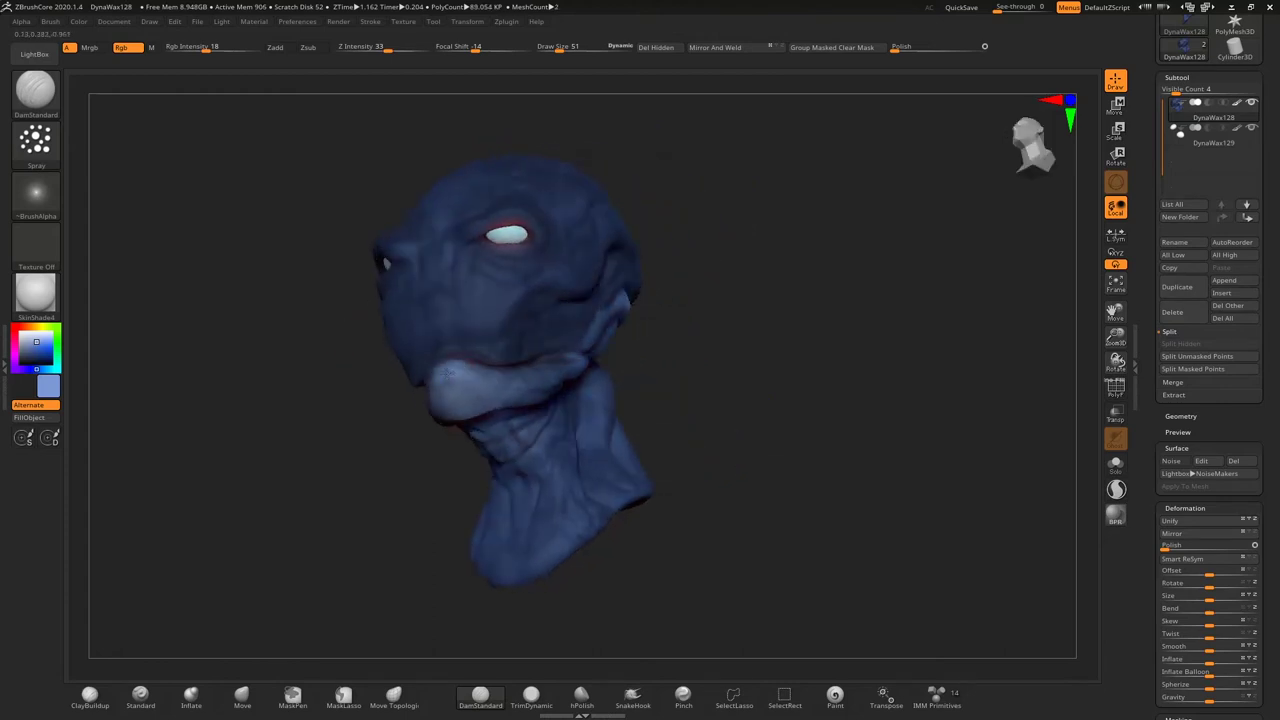
drag(387, 260, 510, 357)
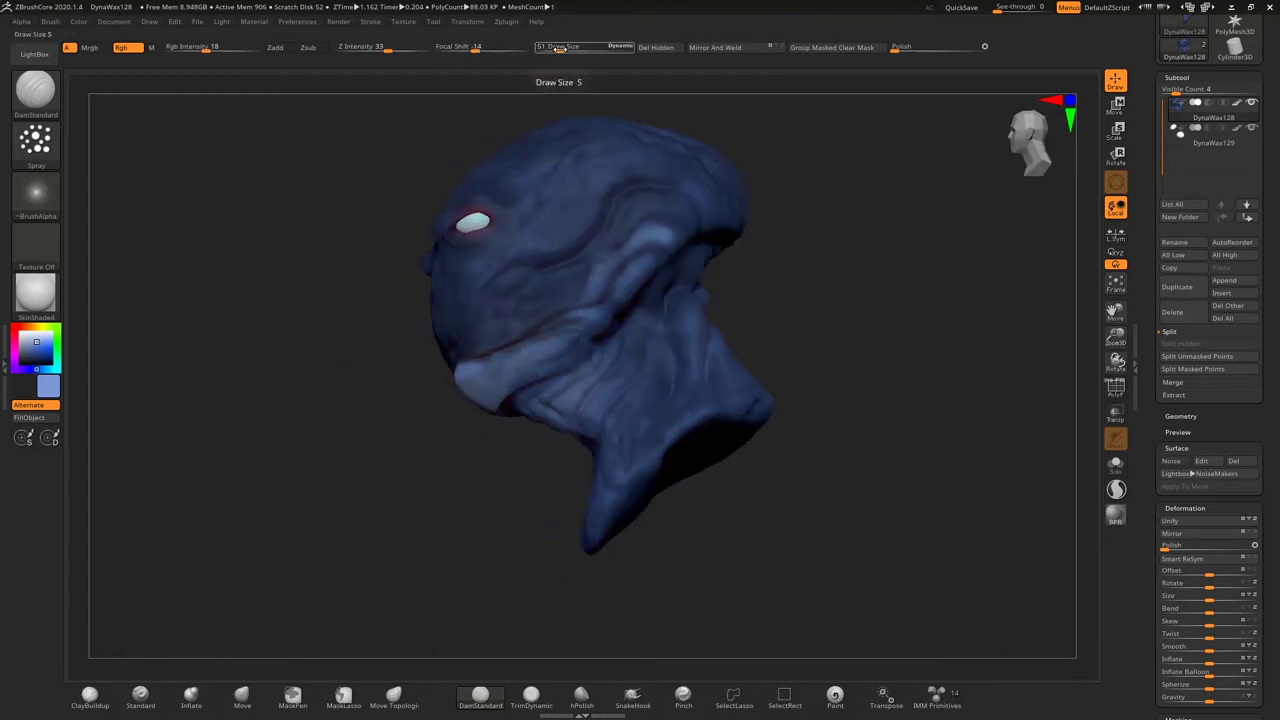
drag(558, 47, 547, 47)
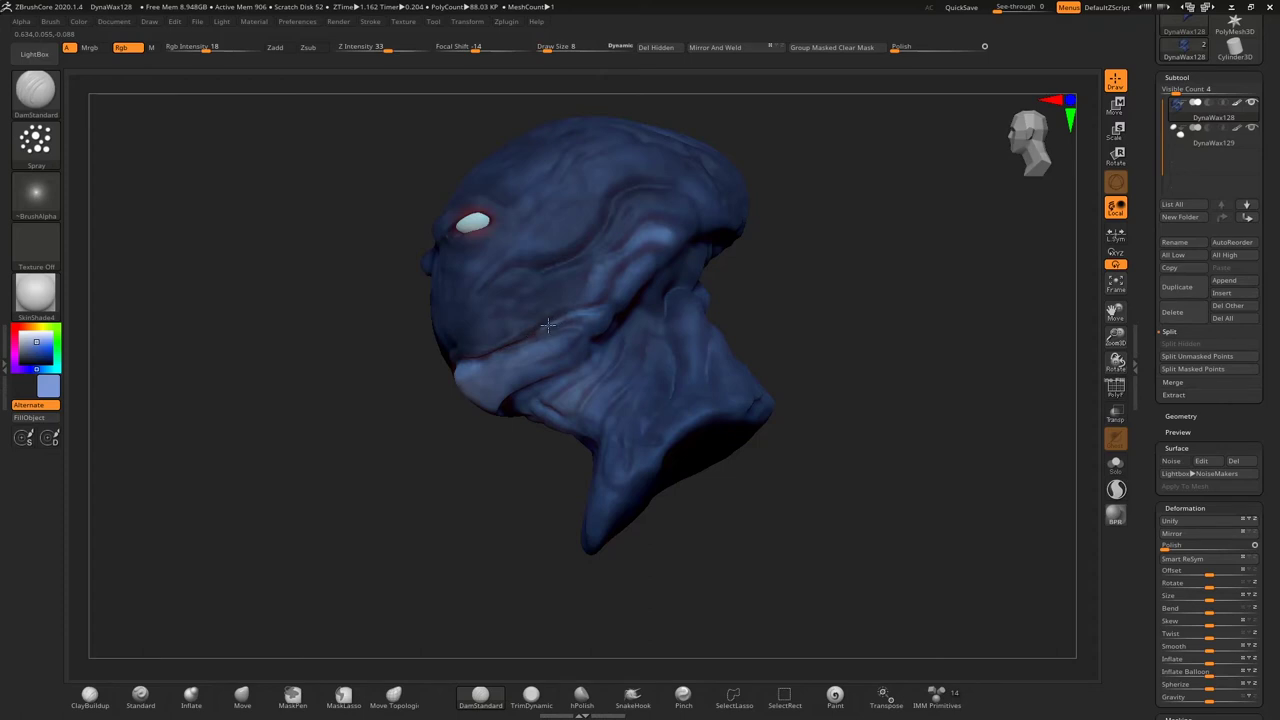
Step: Set the brush size to 48 and carve a crease under the eye
mouse_move(790, 300)
mouse_down()
mouse_move(386, 309)
mouse_move(300, 330)
mouse_up()
drag(545, 47, 559, 47)
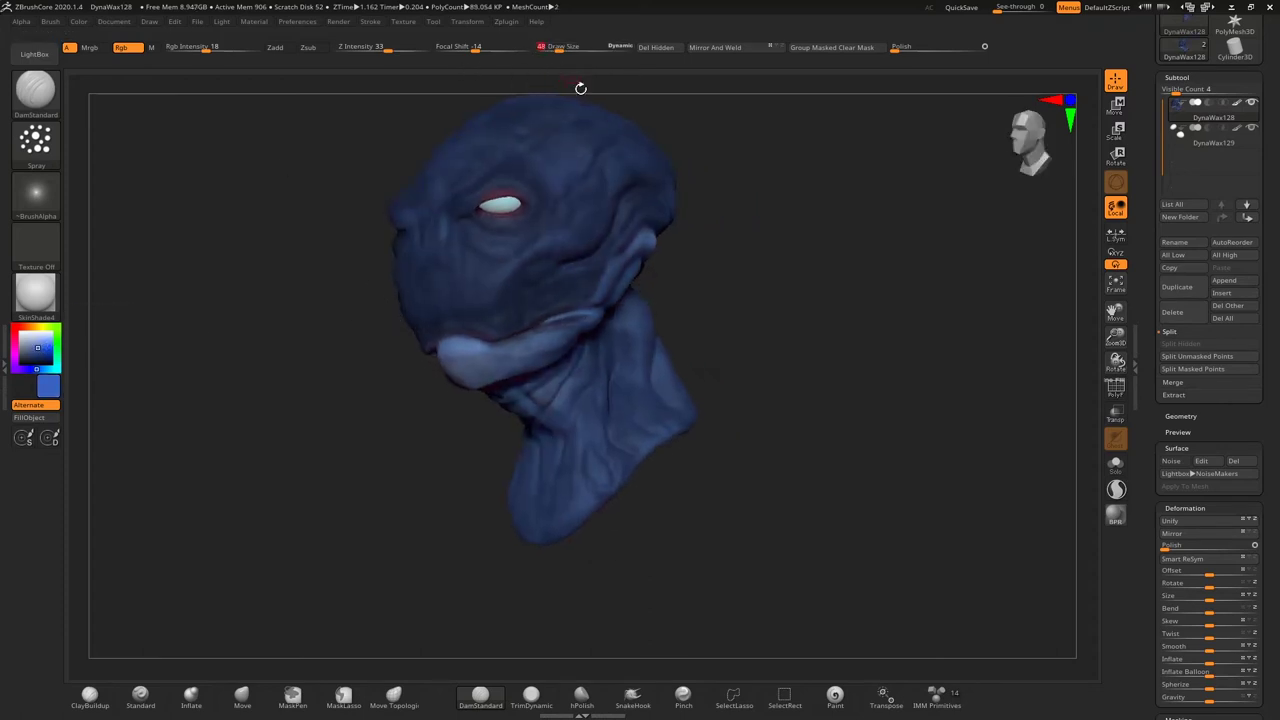
drag(486, 248, 532, 236)
right_drag(584, 203, 587, 194)
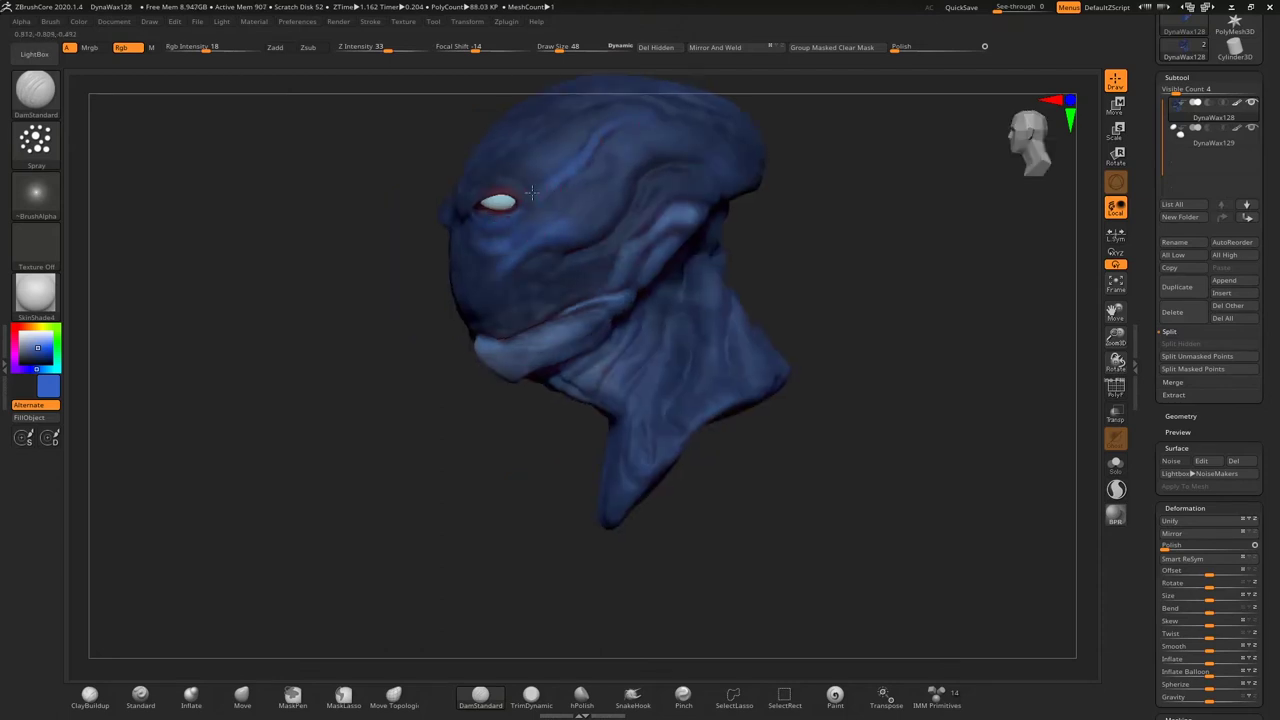
right_drag(423, 300, 482, 292)
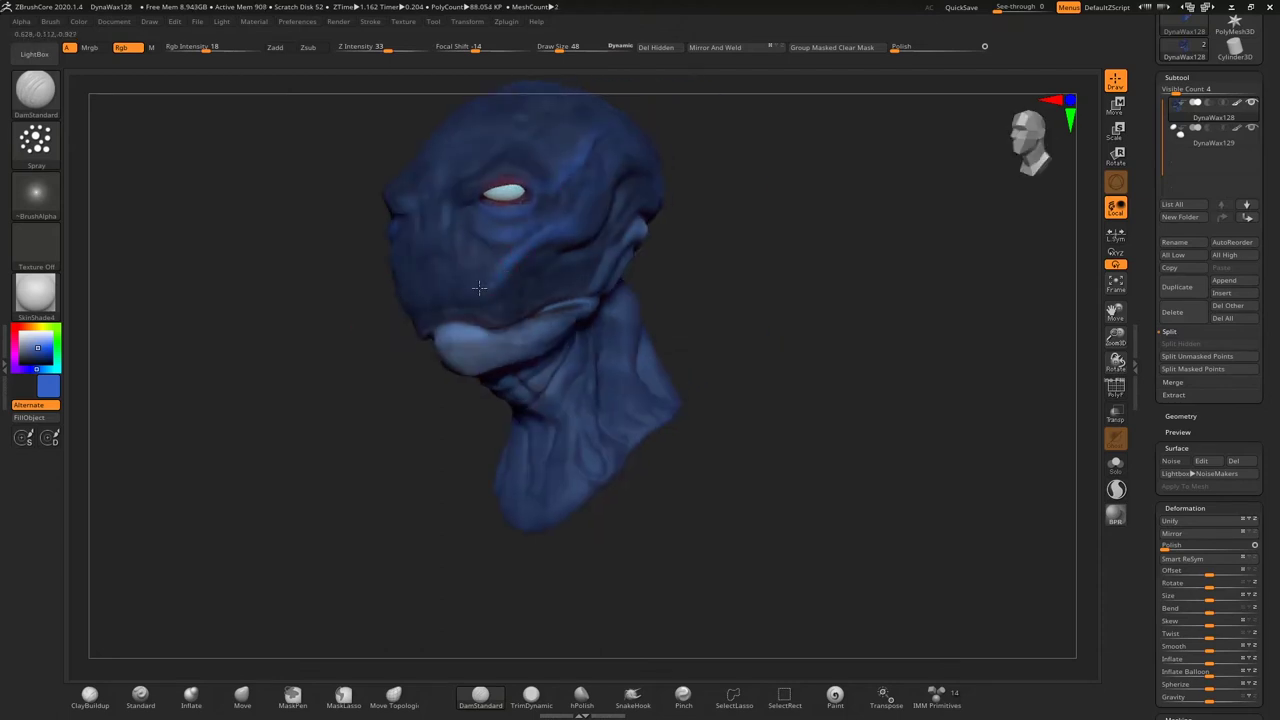
Step: Enlarge the brush to 182, check the head from all sides, and start a BPR render
key(bracketright)
key(bracketright)
key(bracketright)
key(bracketright)
key(bracketright)
key(bracketright)
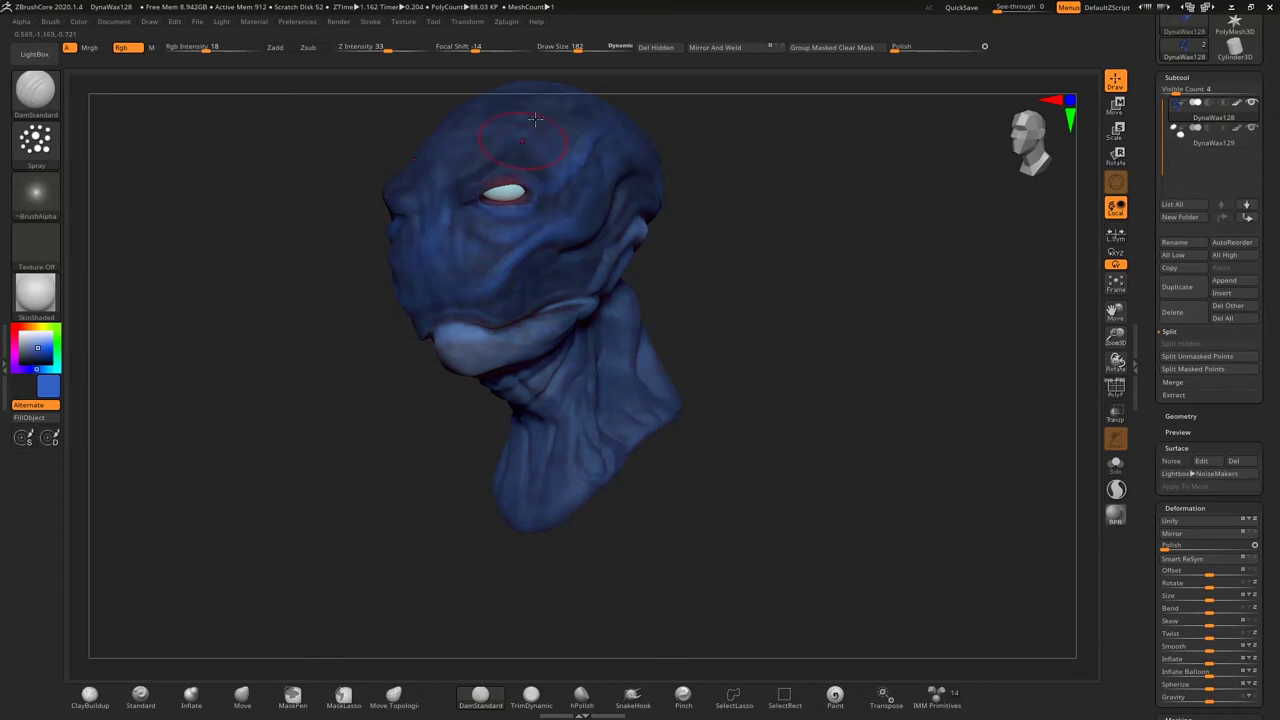
drag(837, 301, 686, 243)
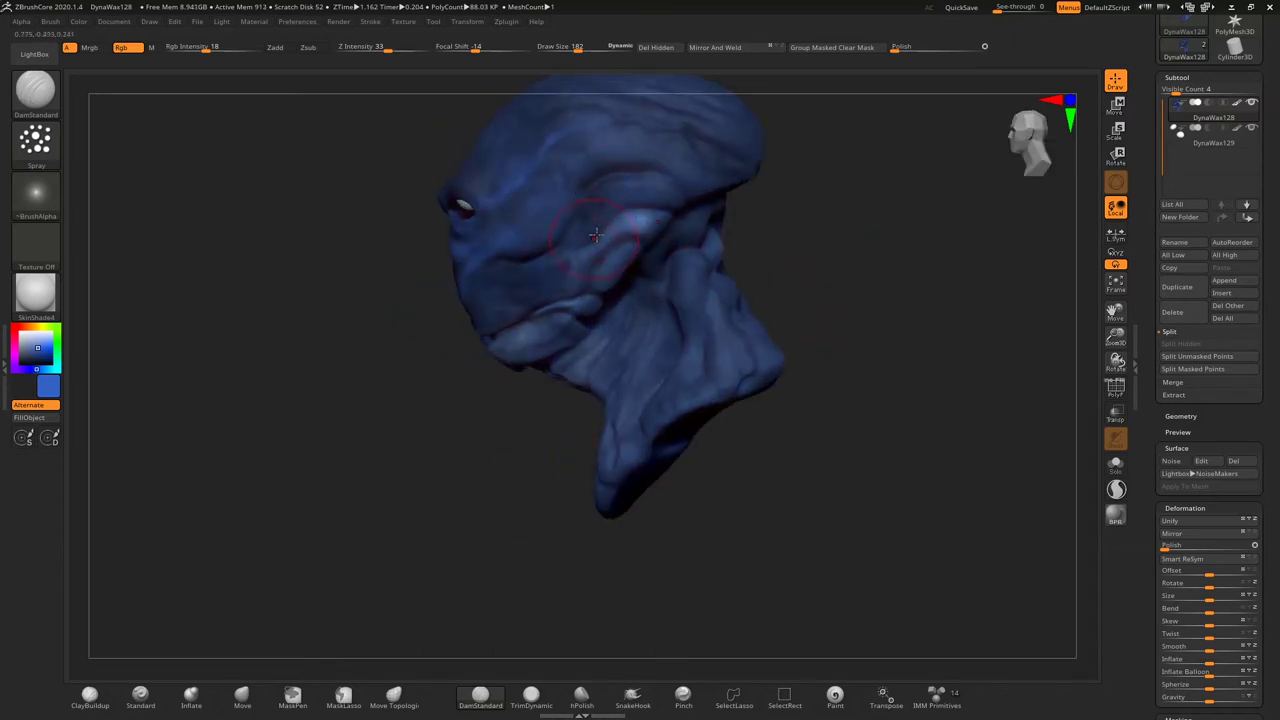
drag(757, 114, 957, 529)
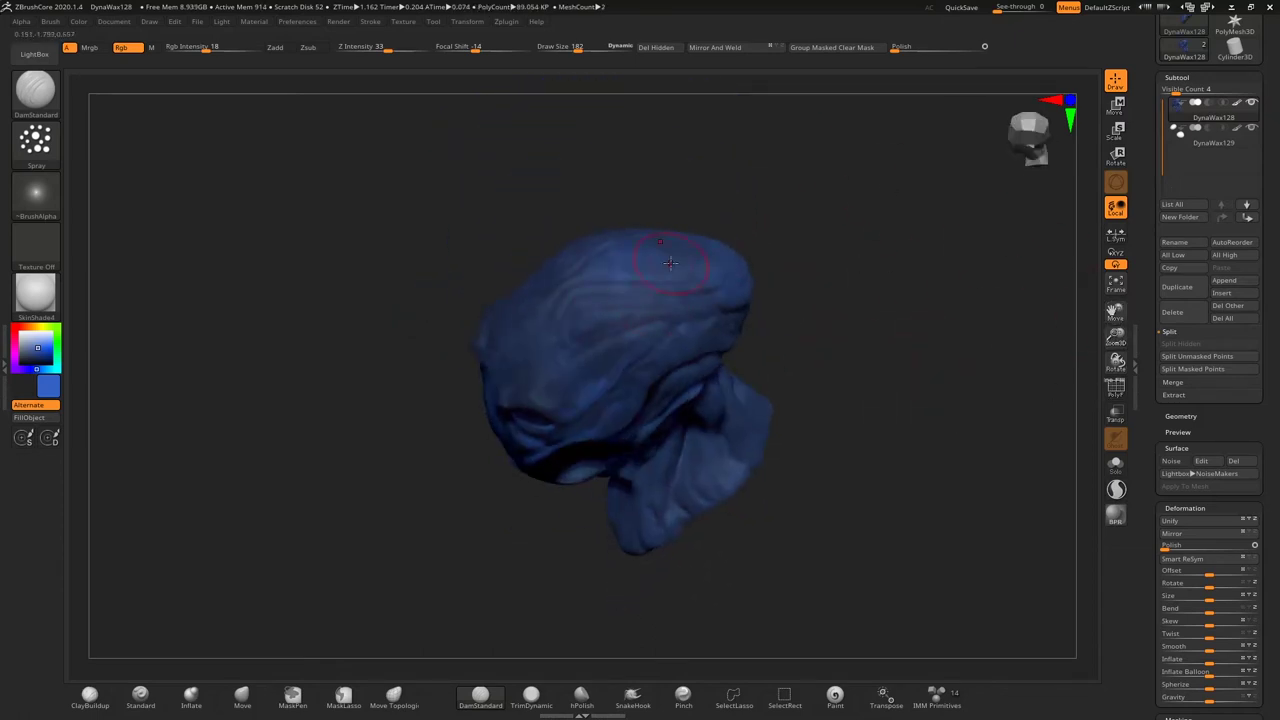
drag(553, 322, 729, 177)
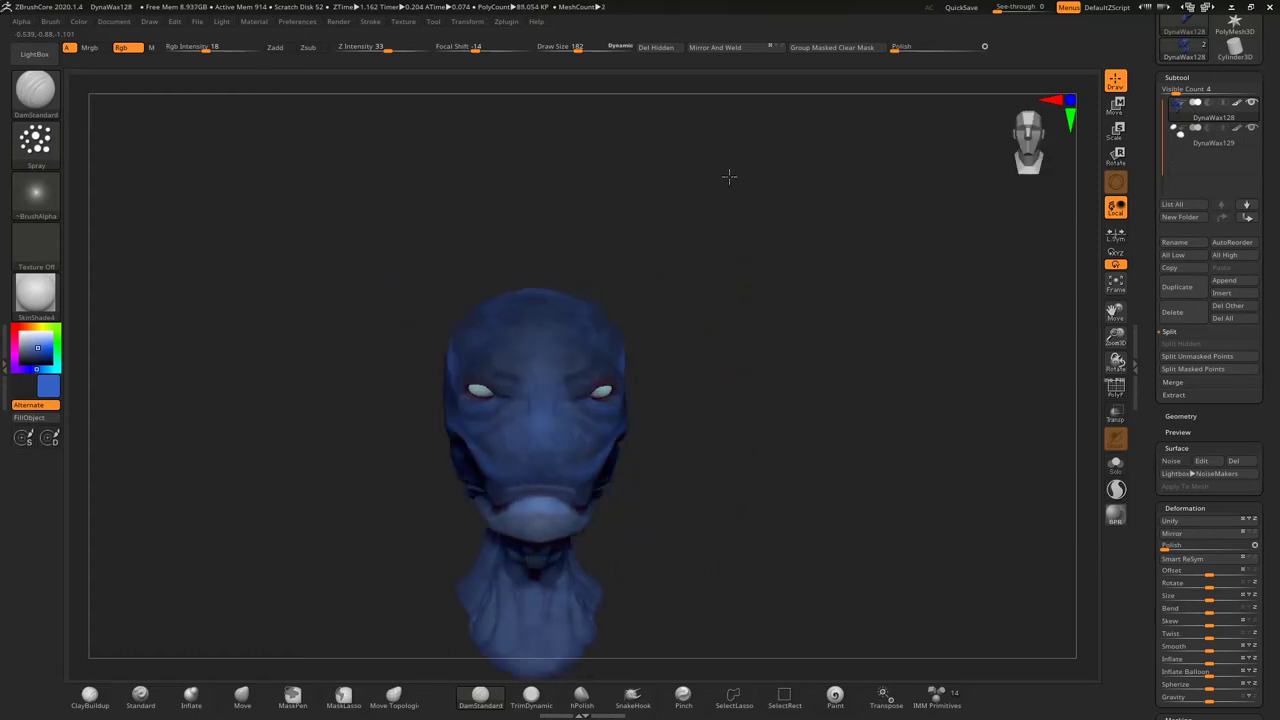
mouse_move(1116, 314)
mouse_down()
mouse_move(980, 311)
mouse_move(1060, 430)
mouse_up()
click(1116, 517)
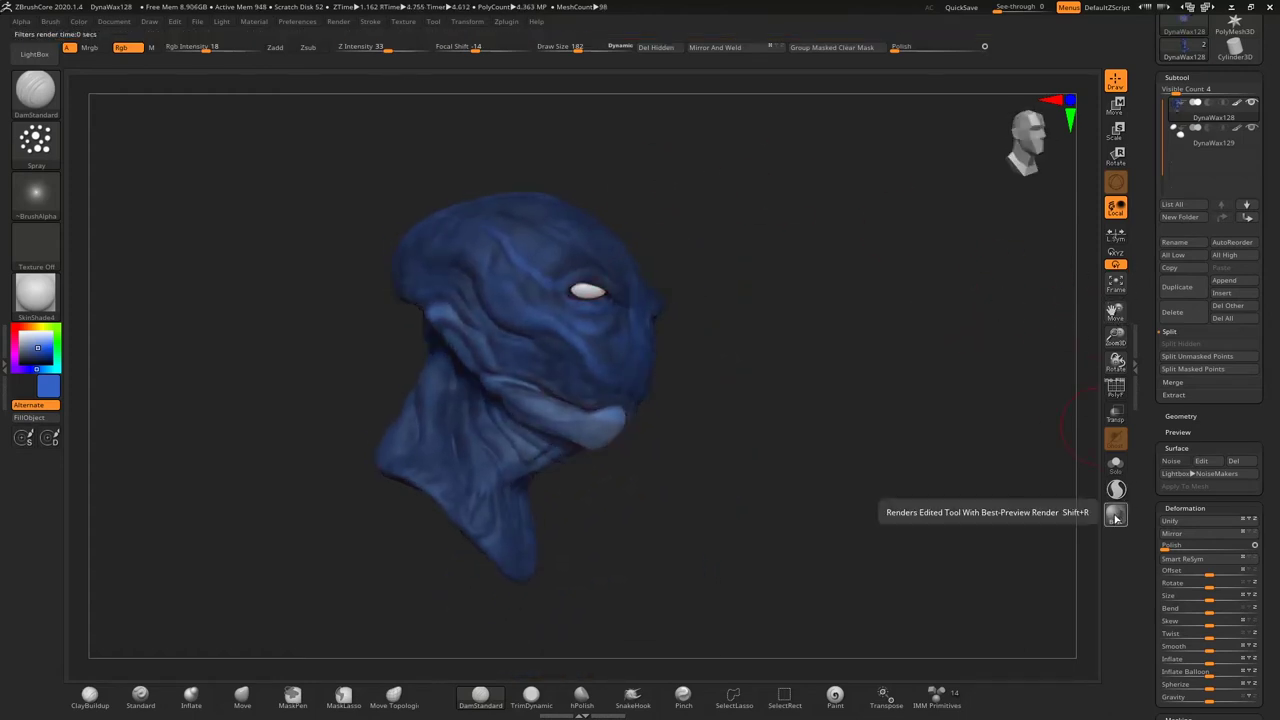
Step: Open the Light menu, then rescale the DynaWax129 eye subtool and return to Draw
click(222, 21)
drag(980, 480, 1084, 492)
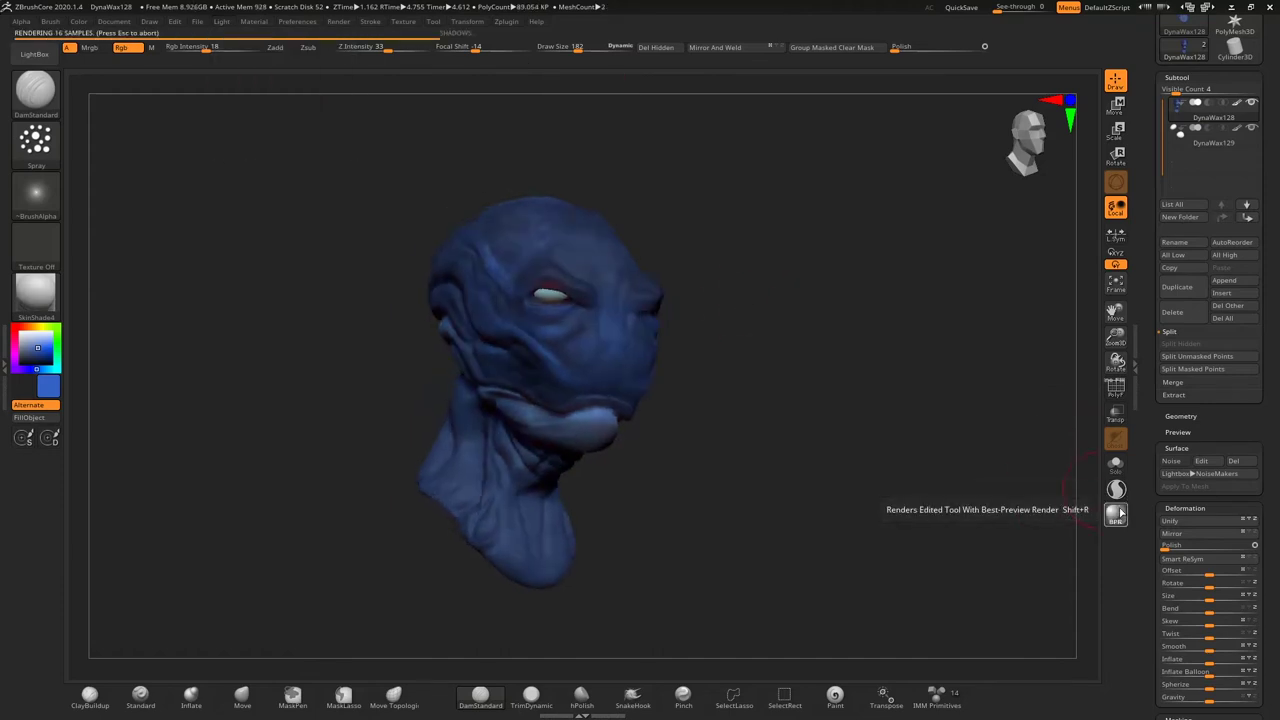
alt+click(552, 295)
key(e)
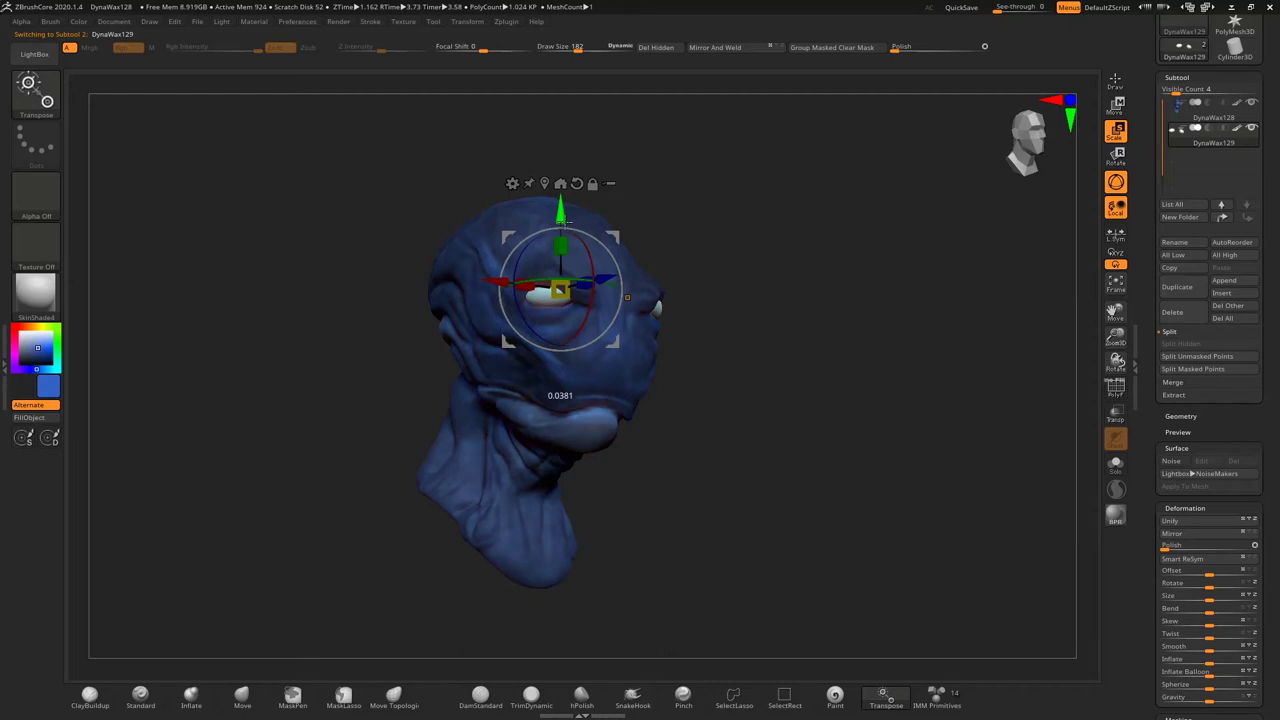
drag(694, 249, 666, 191)
mouse_move(771, 229)
mouse_down()
mouse_move(808, 290)
mouse_move(442, 428)
mouse_up()
key(q)
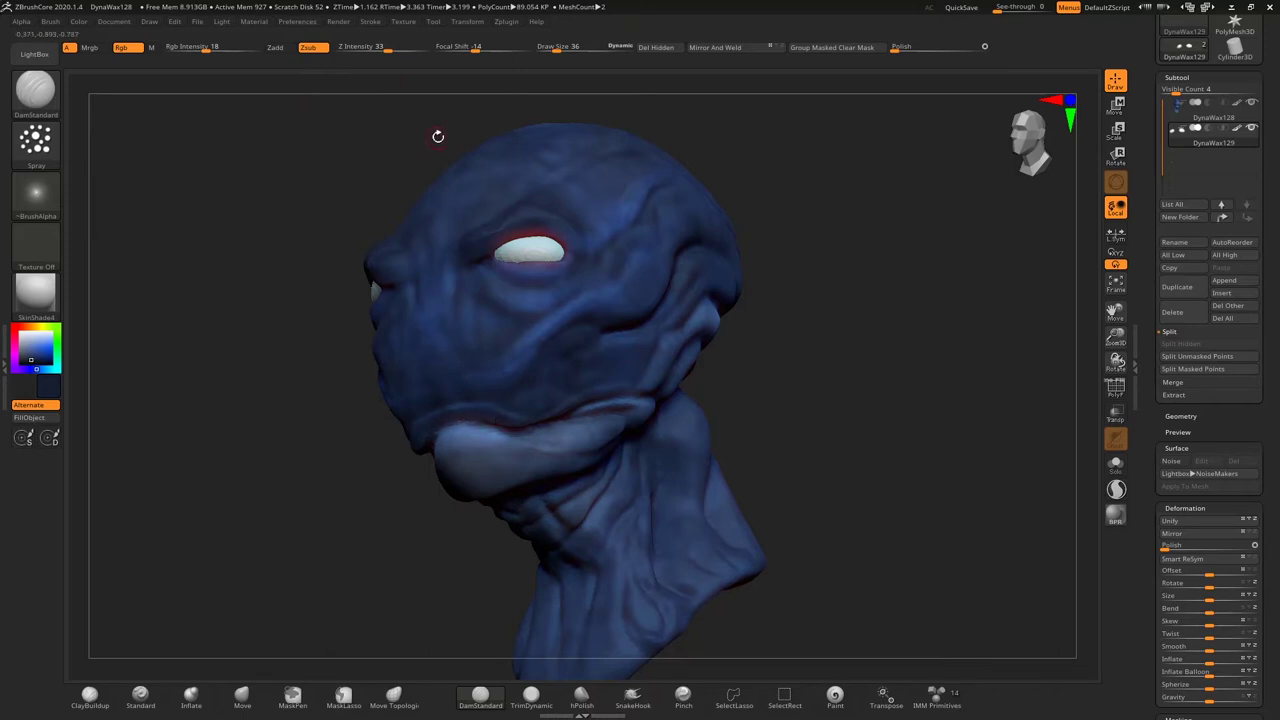
Step: Select DynaWax128 with Z Intensity 38, Draw Size 23, and Sculptris Pro enabled
drag(434, 137, 440, 200)
drag(386, 48, 391, 48)
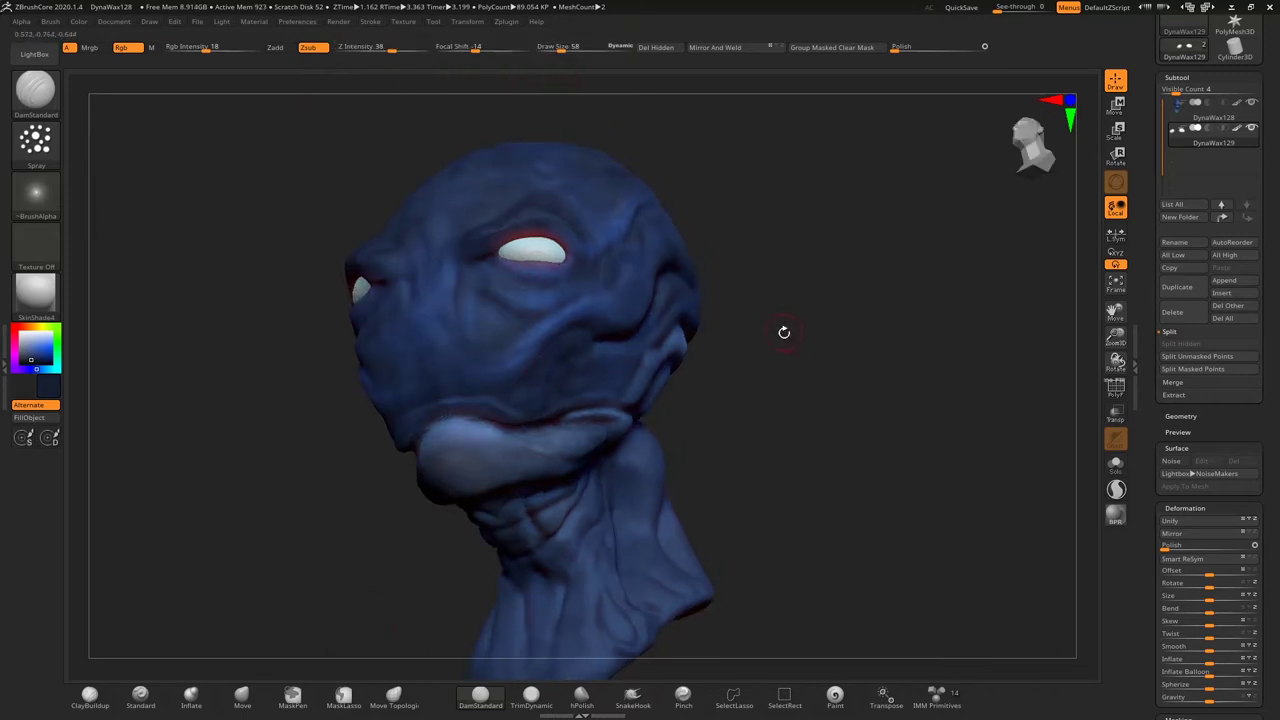
alt+click(460, 420)
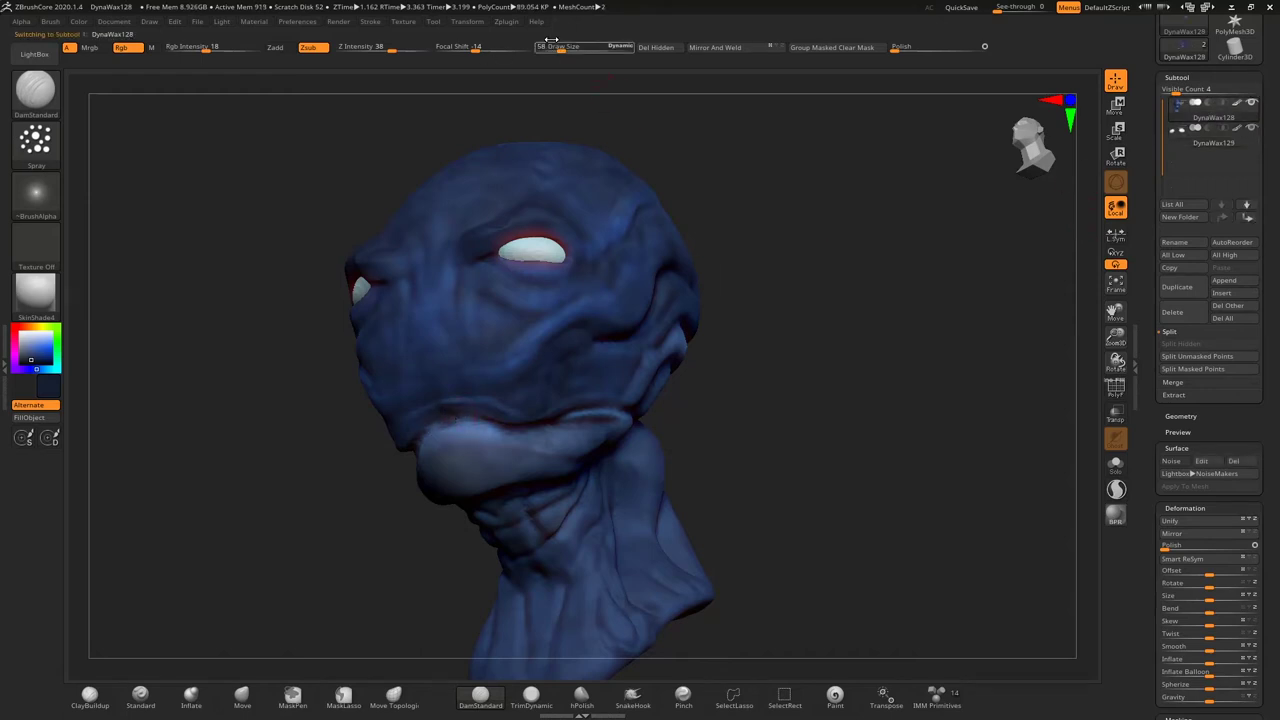
drag(561, 48, 552, 48)
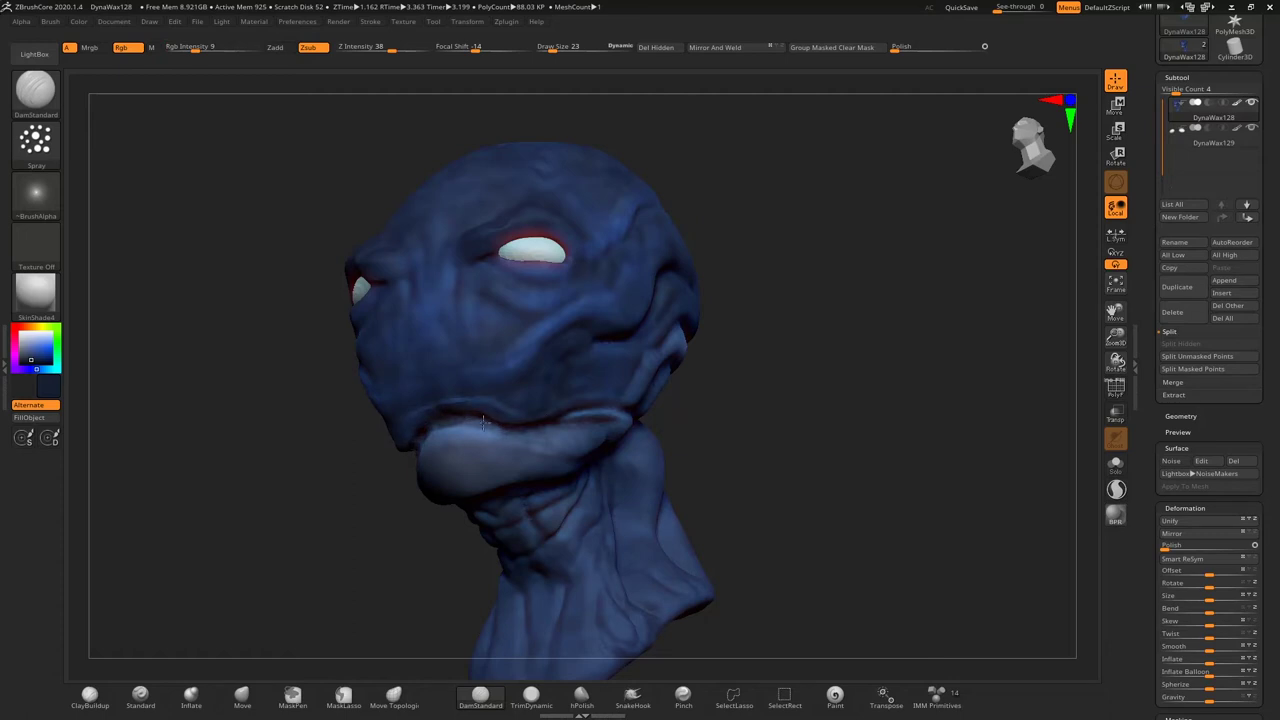
click(1110, 488)
Step: Carve fine wrinkles up the face and across the cheek, enlarging the brush to 73
drag(491, 424, 531, 374)
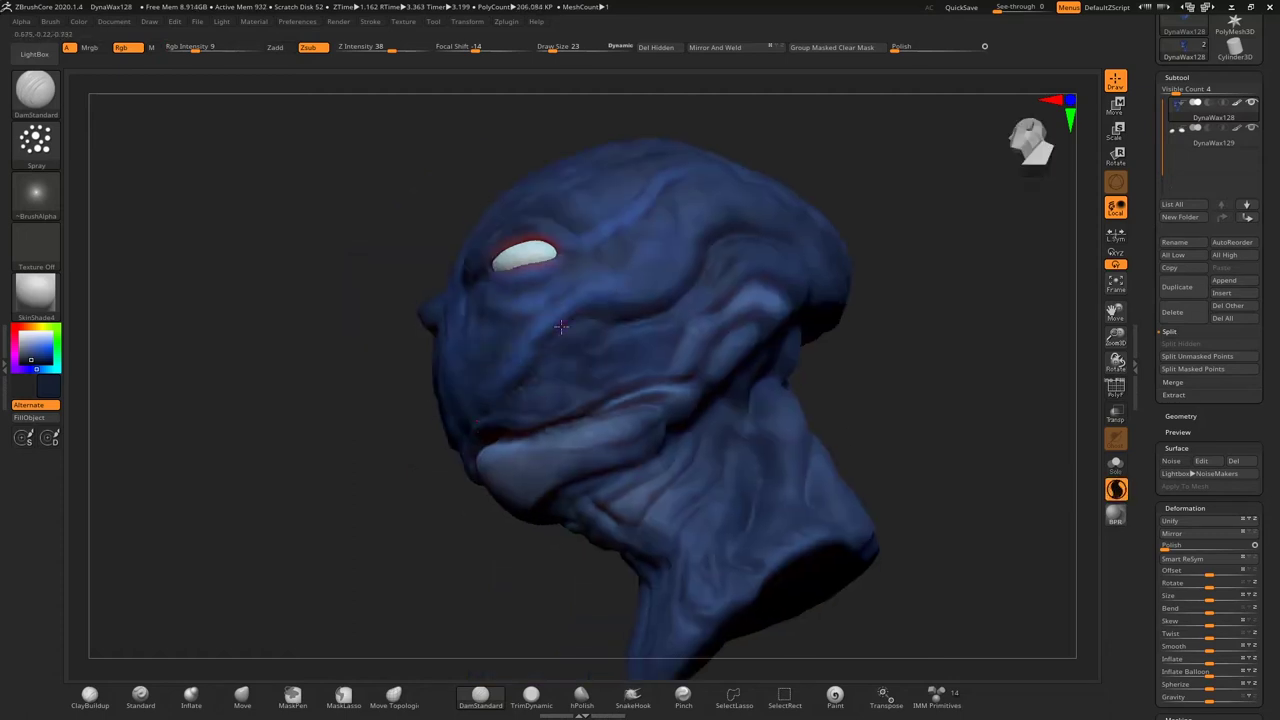
drag(581, 320, 544, 352)
drag(491, 404, 646, 311)
drag(583, 350, 535, 376)
key(space)
click(744, 240)
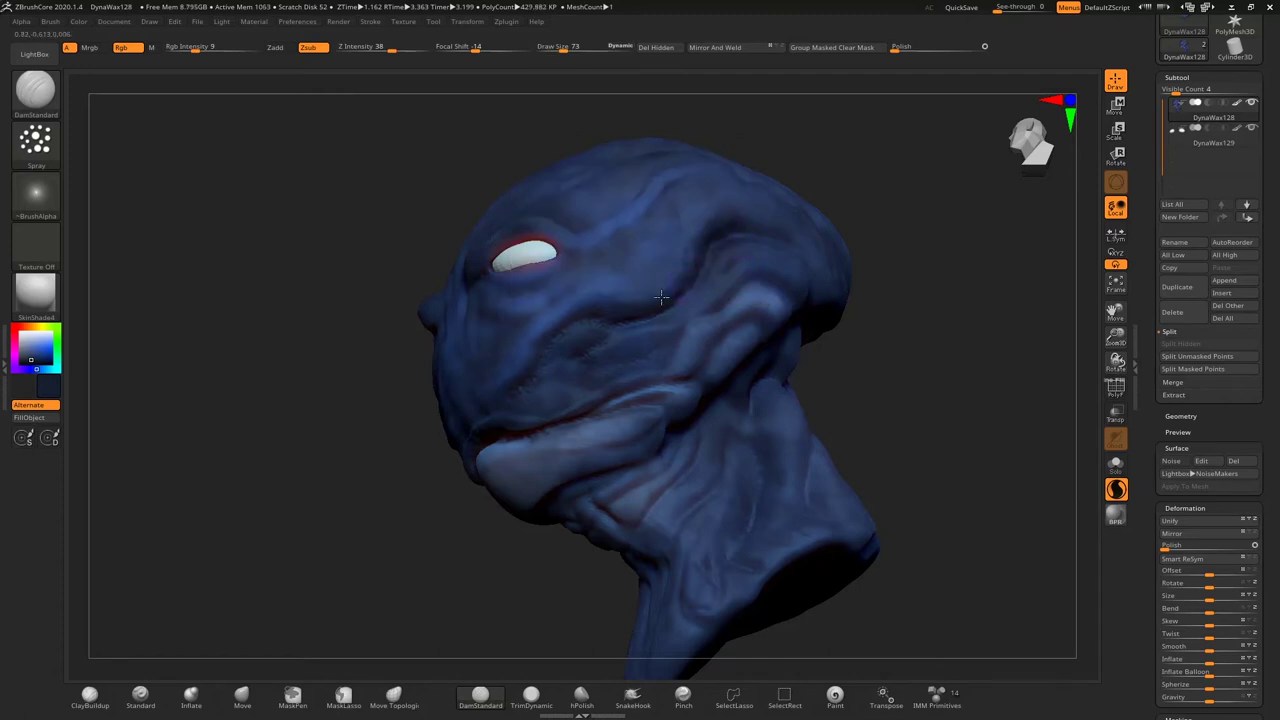
drag(734, 288, 719, 296)
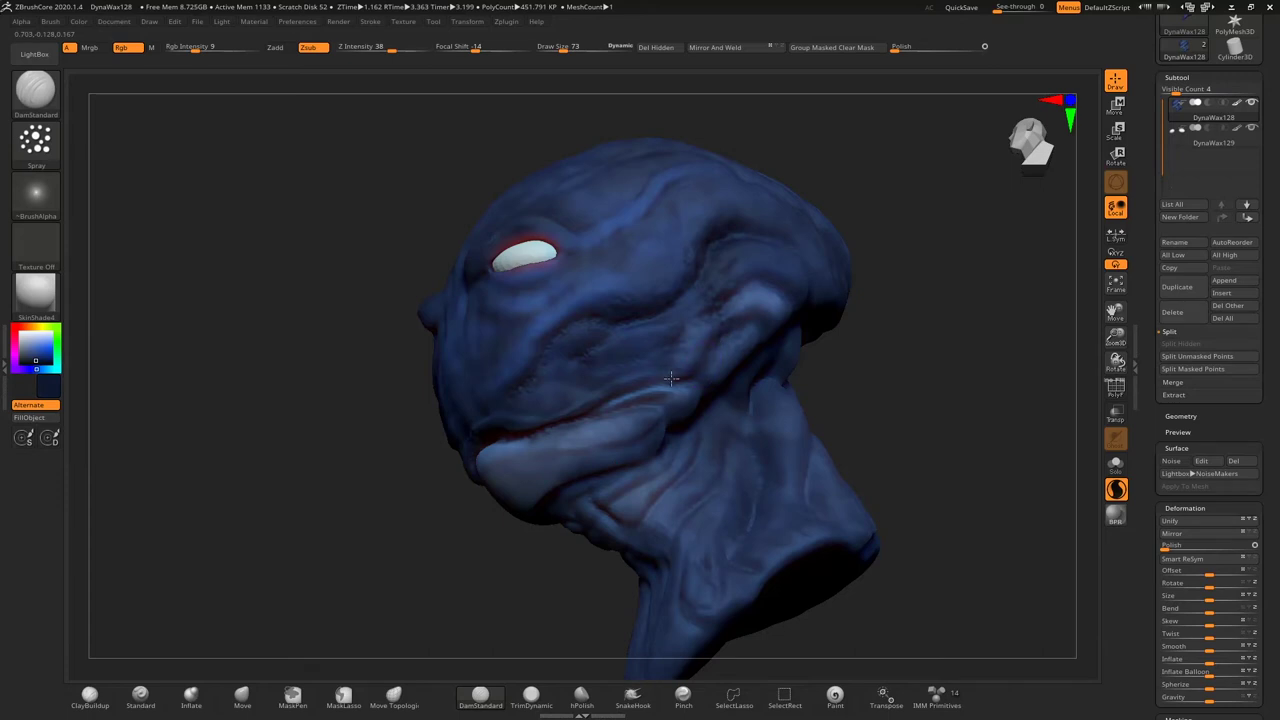
Step: Carve a small crease near the eye, checking from front and side views
right_drag(563, 491, 525, 316)
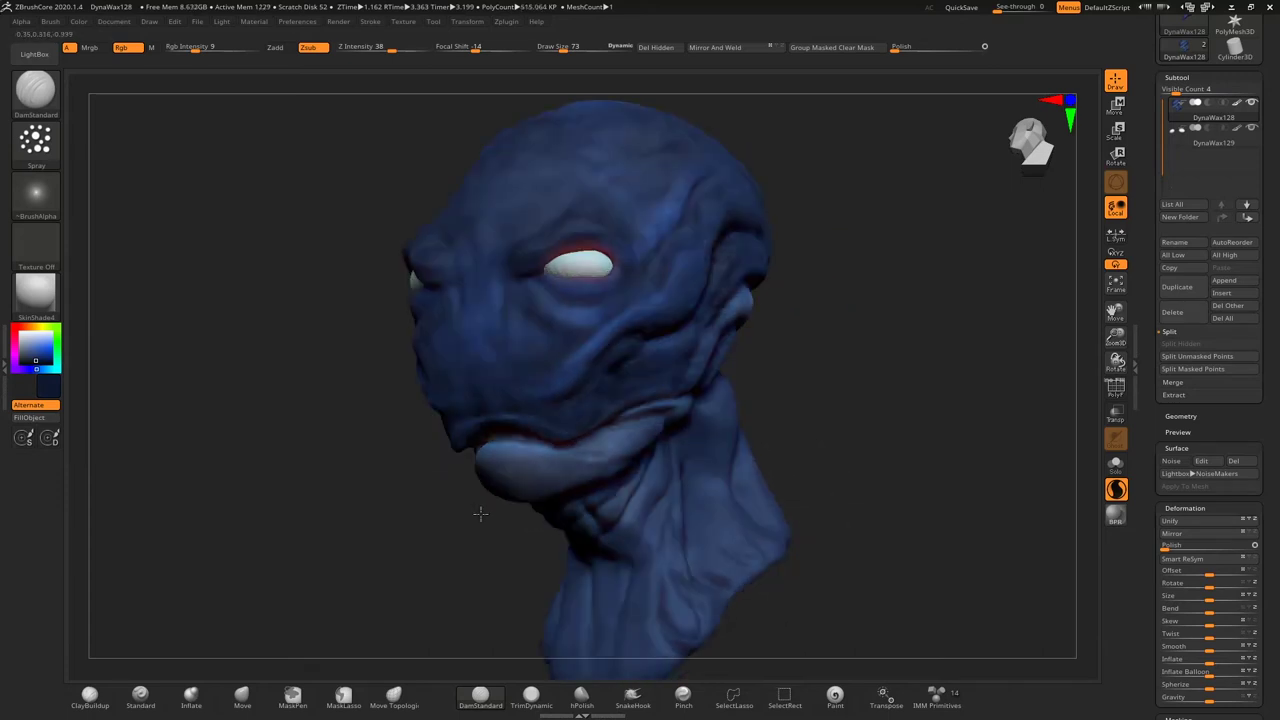
mouse_move(604, 317)
right_down()
mouse_move(777, 134)
mouse_move(632, 298)
right_up()
drag(623, 298, 622, 275)
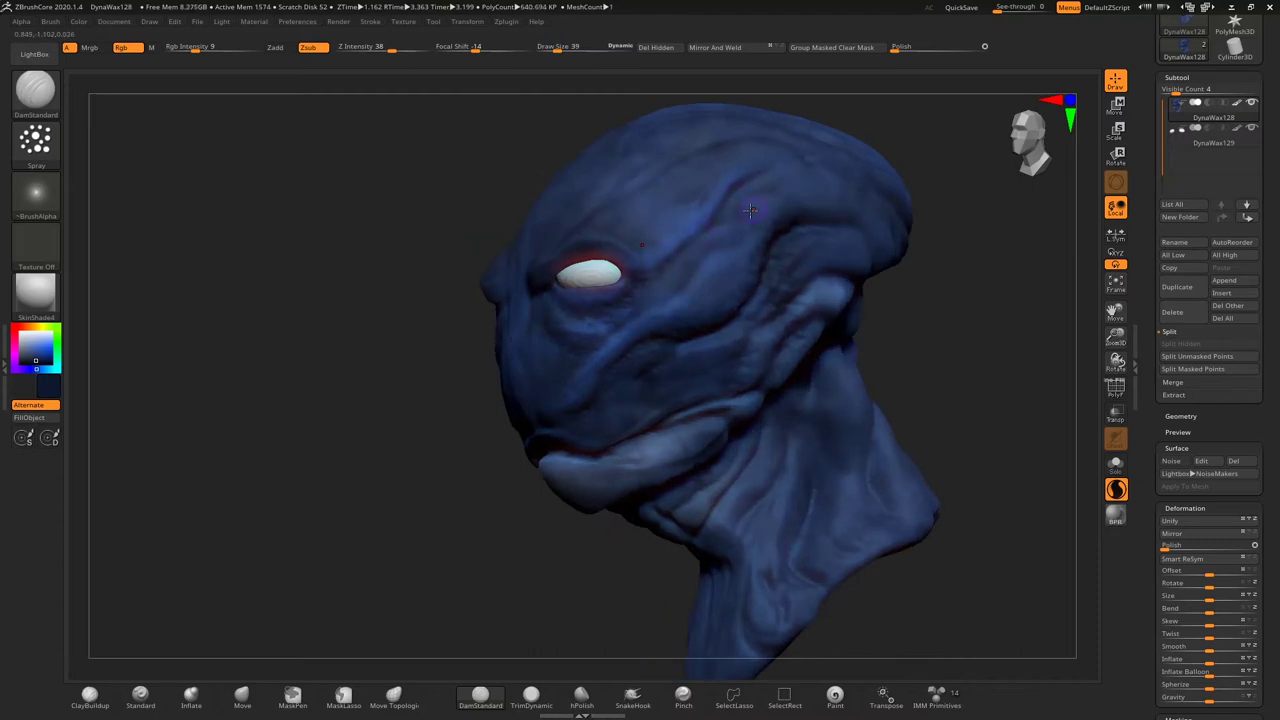
right_drag(757, 209, 617, 296)
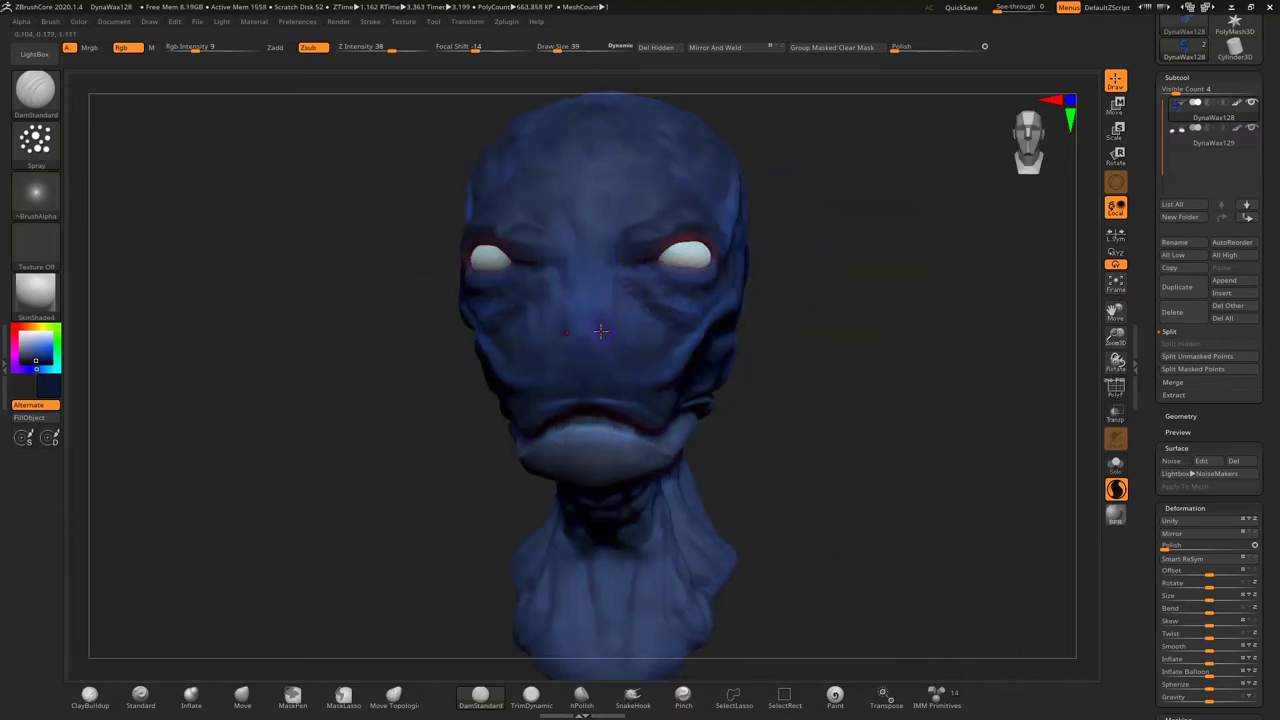
right_drag(514, 391, 330, 400)
Step: Set the stroke to Dots with Rgb off and Zadd on, then select the Pinch brush
click(36, 145)
click(104, 158)
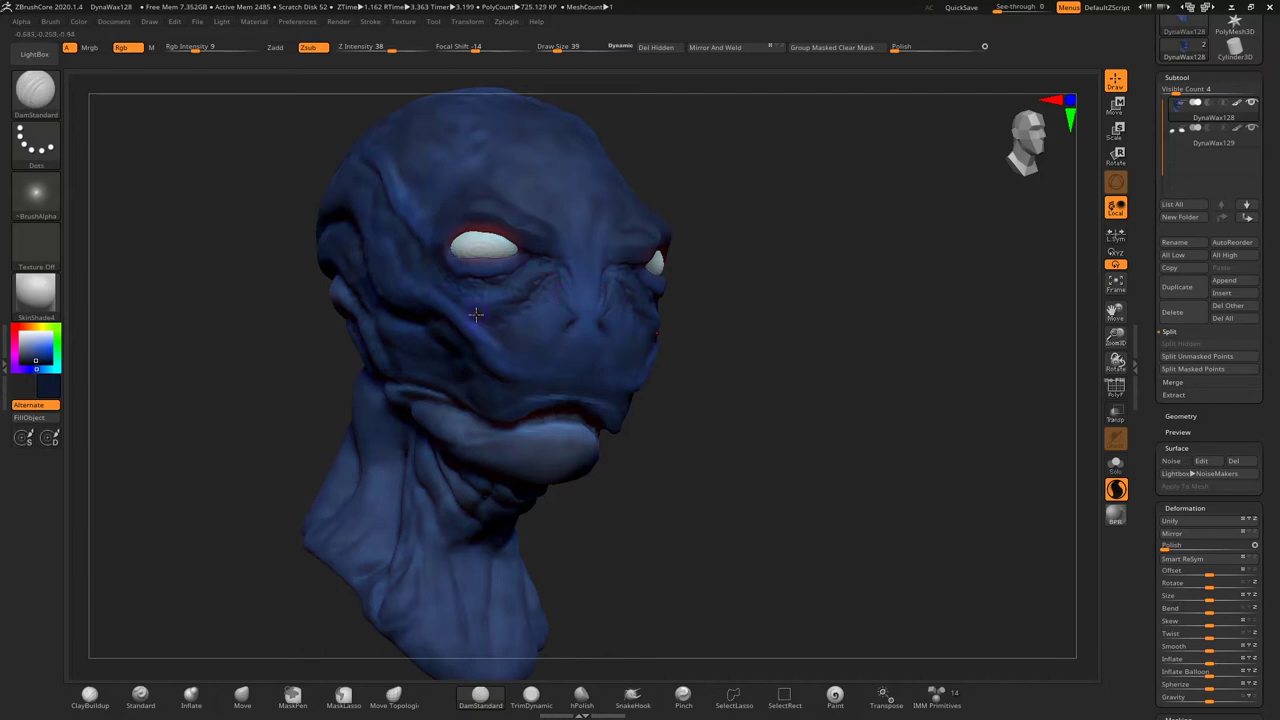
mouse_move(502, 305)
right_down()
mouse_move(694, 391)
mouse_move(587, 392)
right_up()
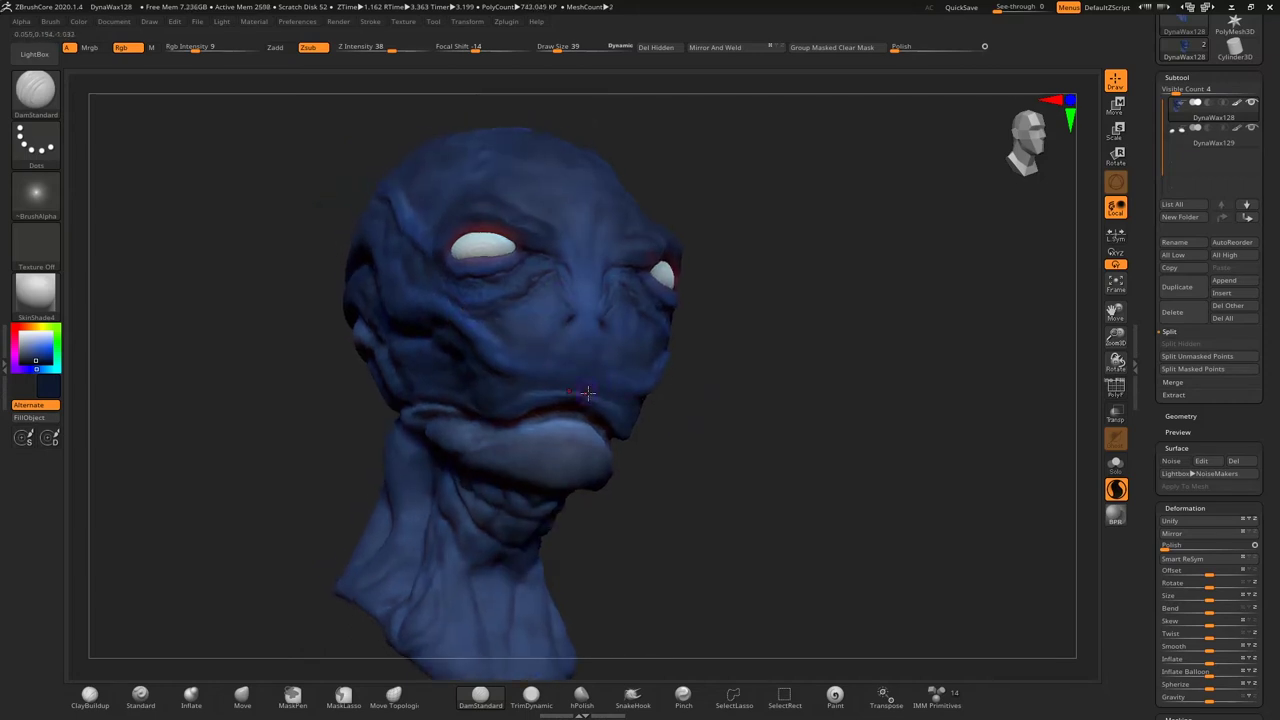
click(121, 47)
click(275, 47)
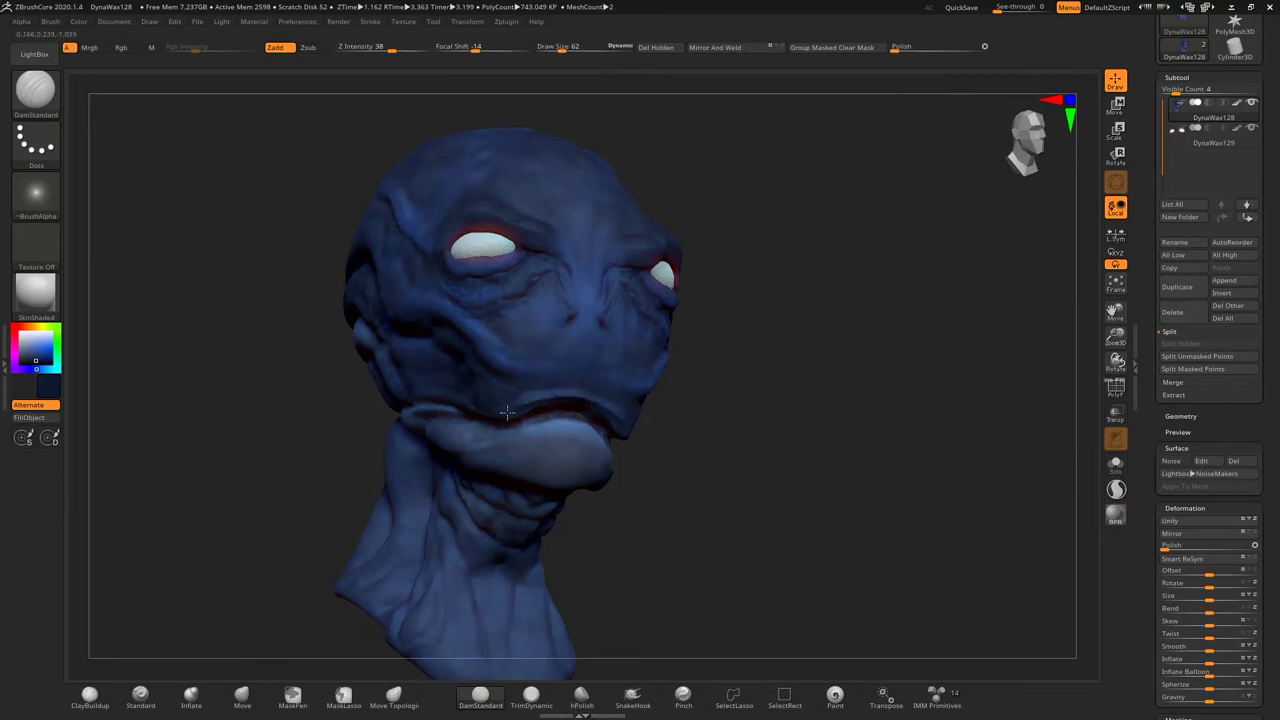
key(b)
key(p)
key(i)
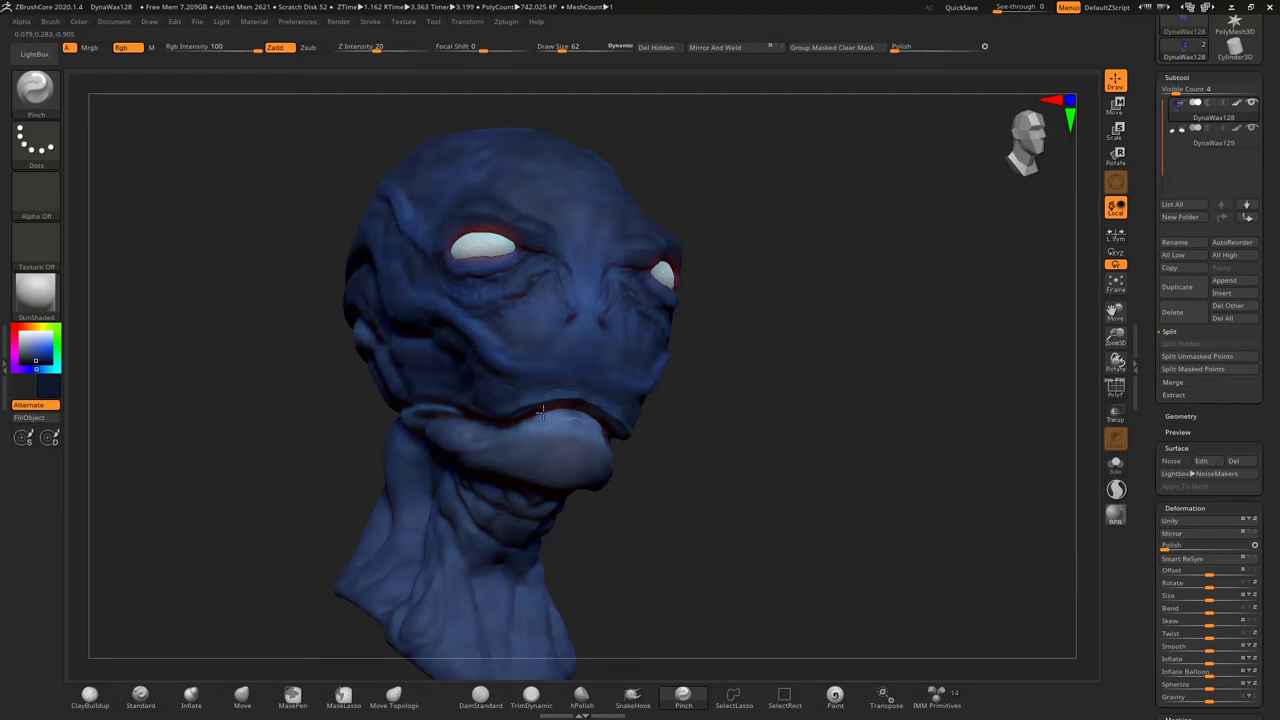
Step: Pinch the brow, cheek and lip creases tighter while orbiting to check several angles
right_drag(613, 418, 569, 404)
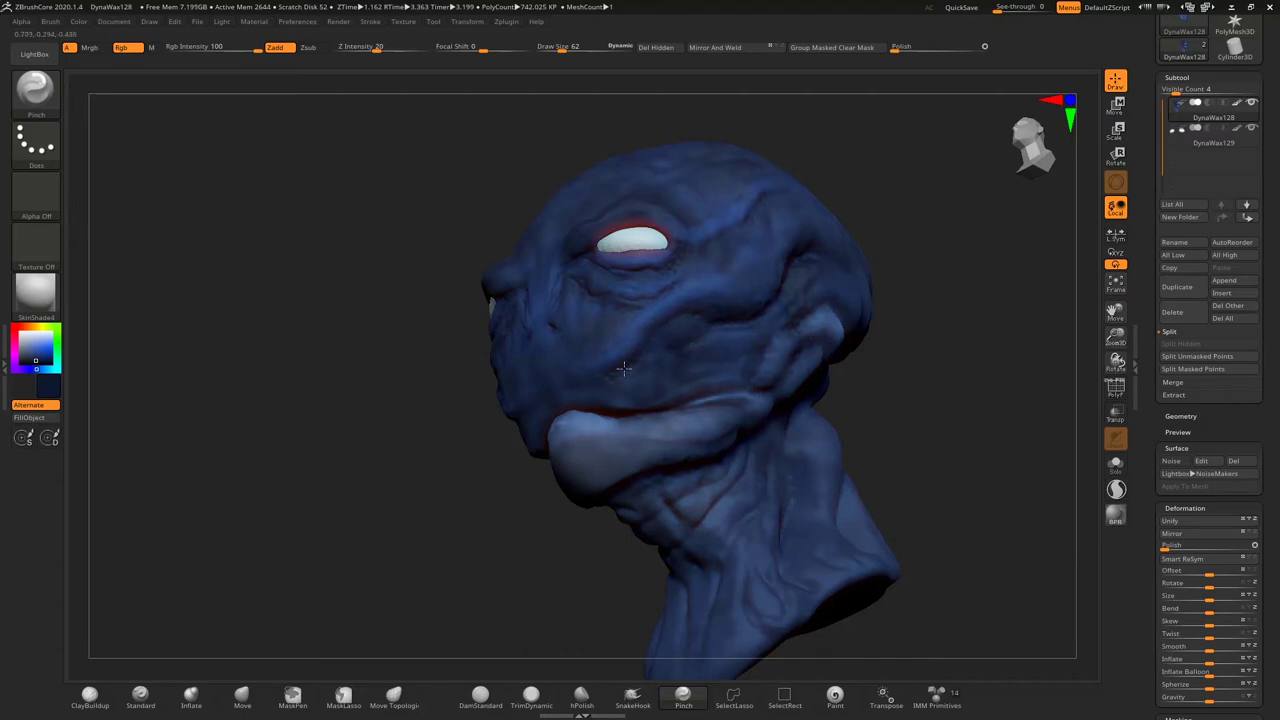
mouse_move(456, 413)
mouse_down()
mouse_move(394, 443)
mouse_move(605, 296)
mouse_up()
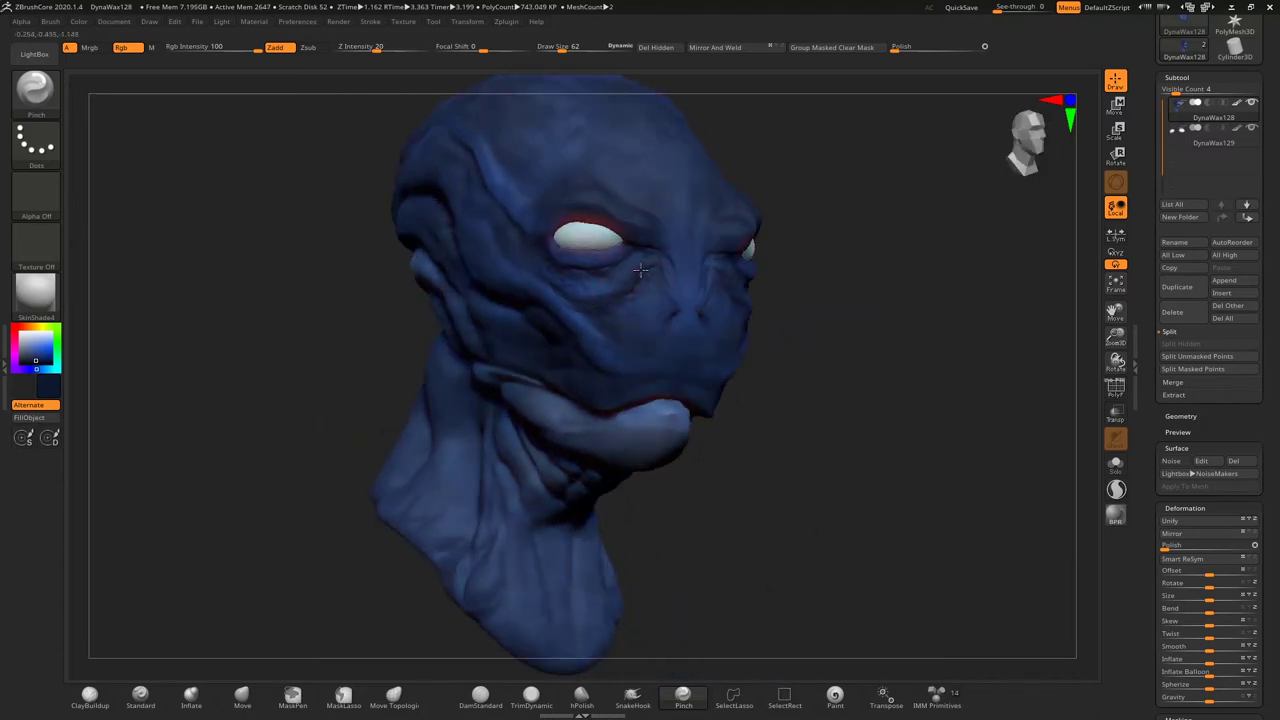
drag(338, 401, 472, 415)
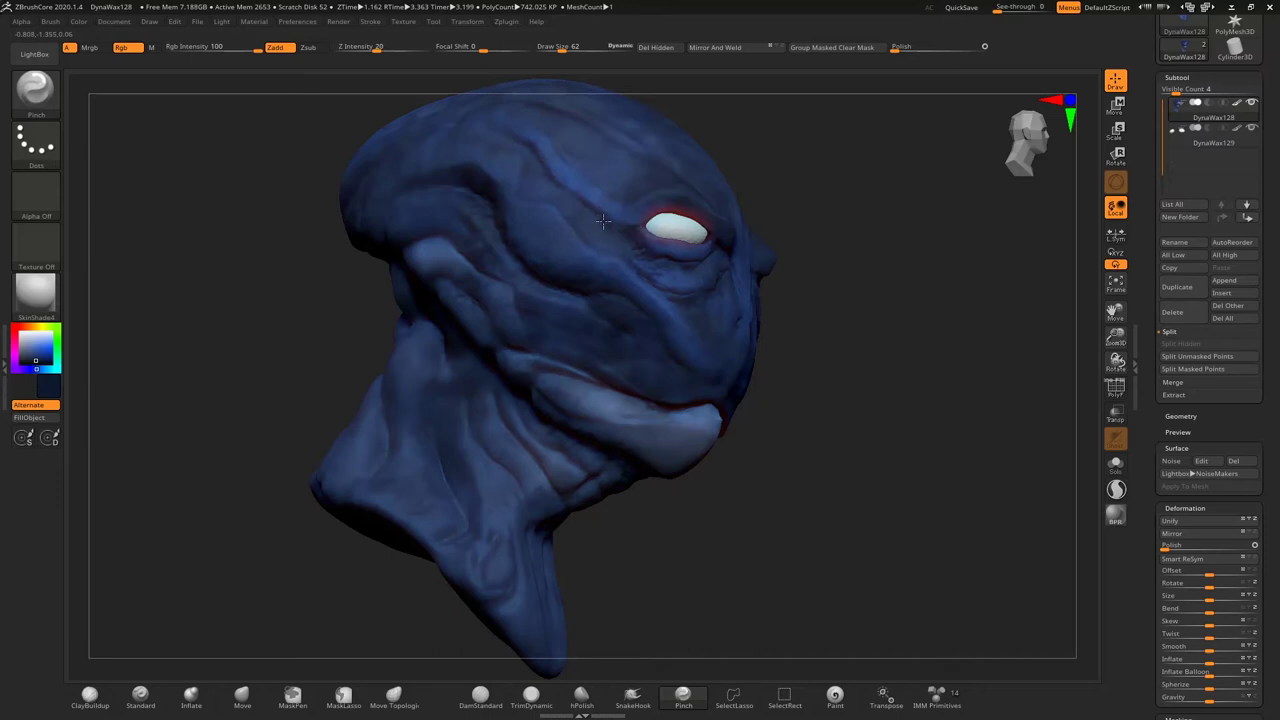
right_drag(666, 191, 717, 204)
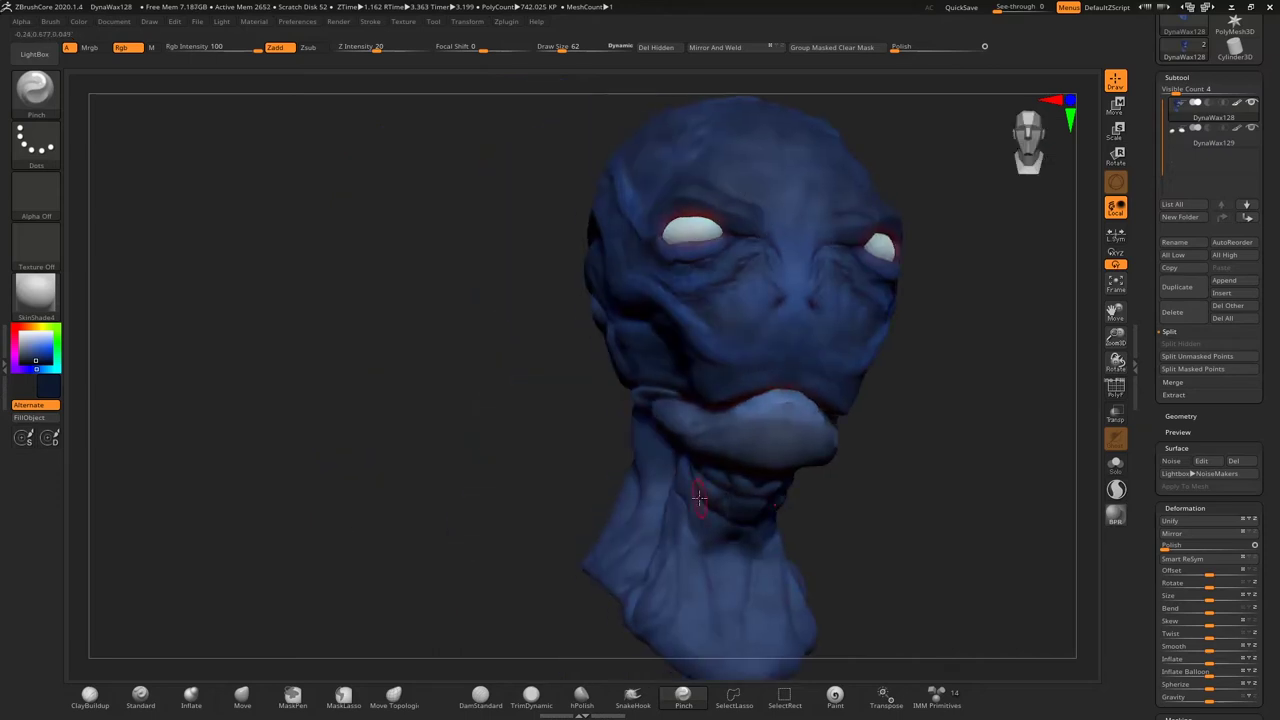
mouse_move(716, 548)
right_down()
mouse_move(712, 520)
mouse_move(523, 357)
mouse_move(716, 394)
right_up()
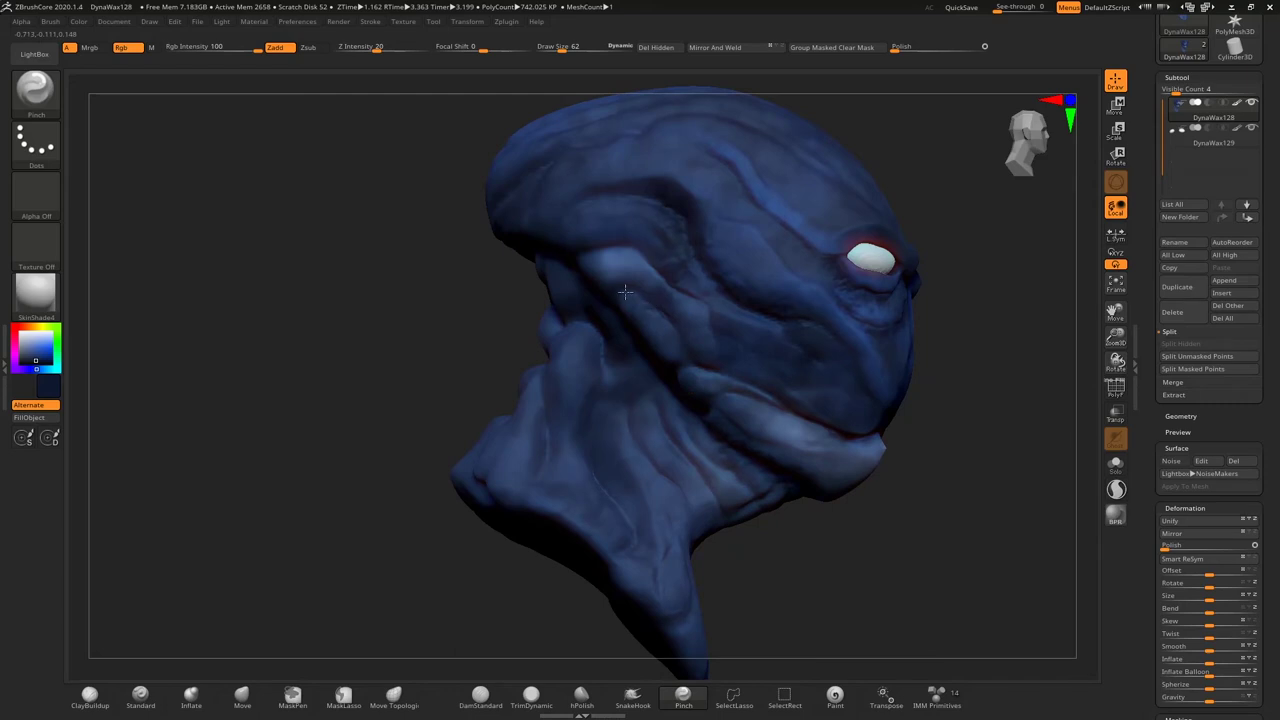
mouse_move(596, 186)
right_down()
mouse_move(479, 273)
mouse_move(571, 289)
mouse_move(557, 259)
right_up()
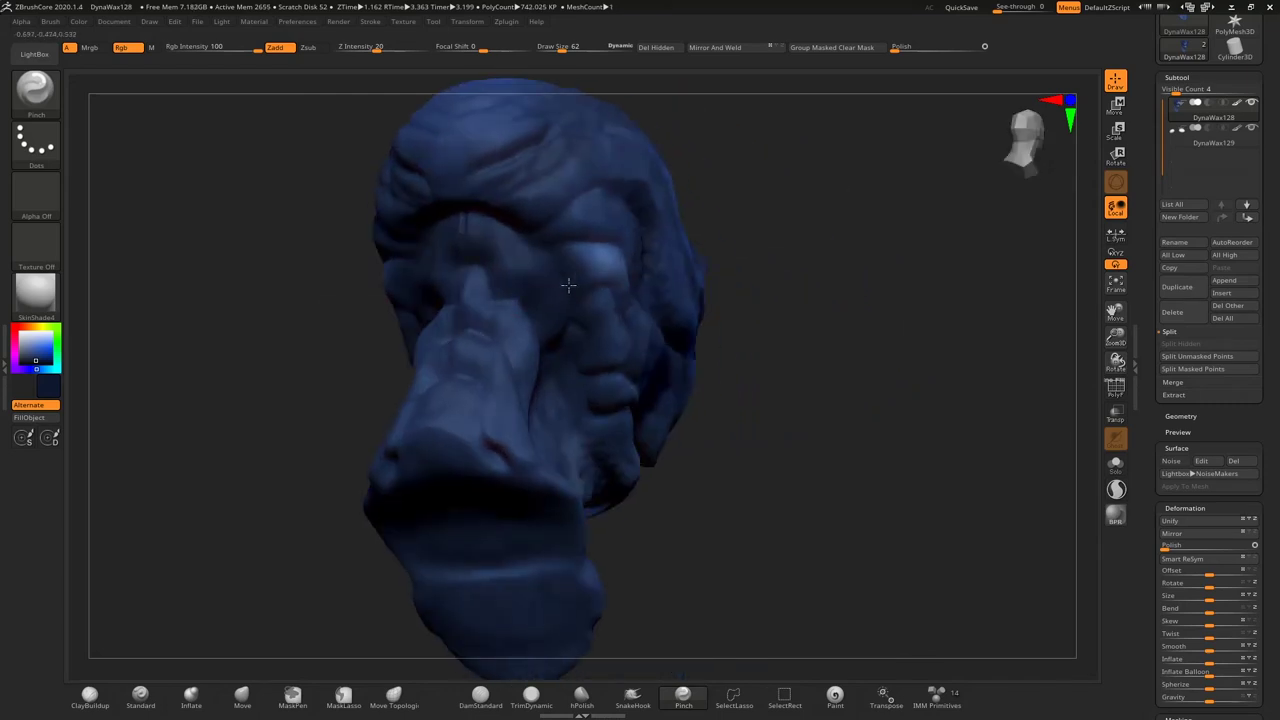
right_drag(485, 336, 464, 470)
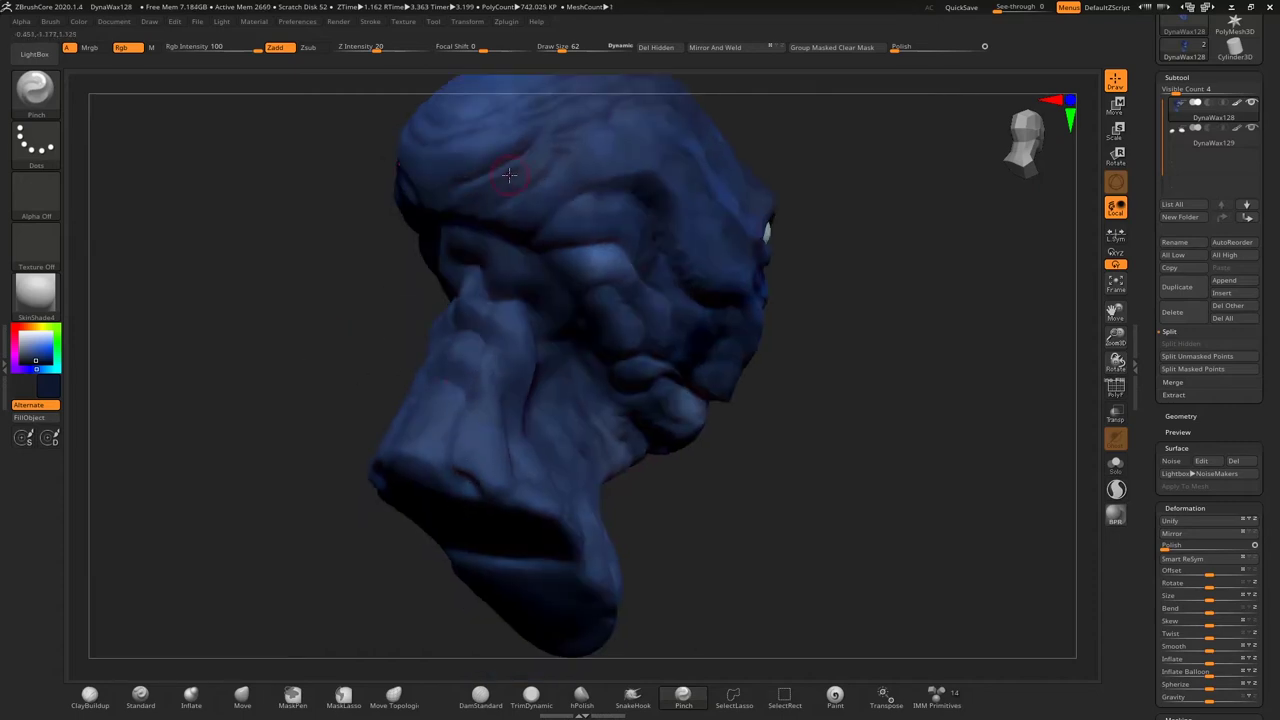
mouse_move(523, 165)
right_down()
mouse_move(846, 251)
mouse_move(749, 263)
mouse_move(734, 285)
mouse_move(606, 172)
mouse_move(800, 220)
mouse_move(950, 290)
right_up()
mouse_move(1115, 335)
mouse_down()
mouse_move(1066, 421)
mouse_move(937, 317)
mouse_up()
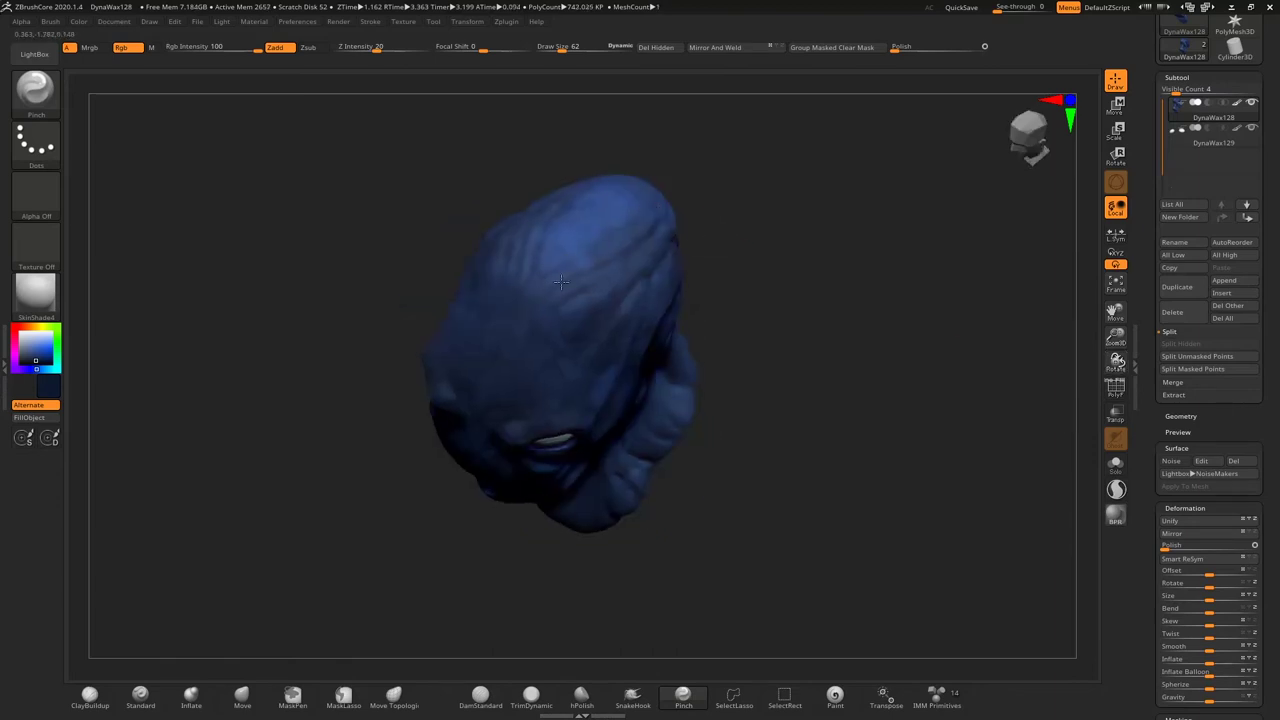
mouse_move(628, 292)
right_down()
mouse_move(717, 191)
mouse_move(633, 337)
mouse_move(703, 194)
right_up()
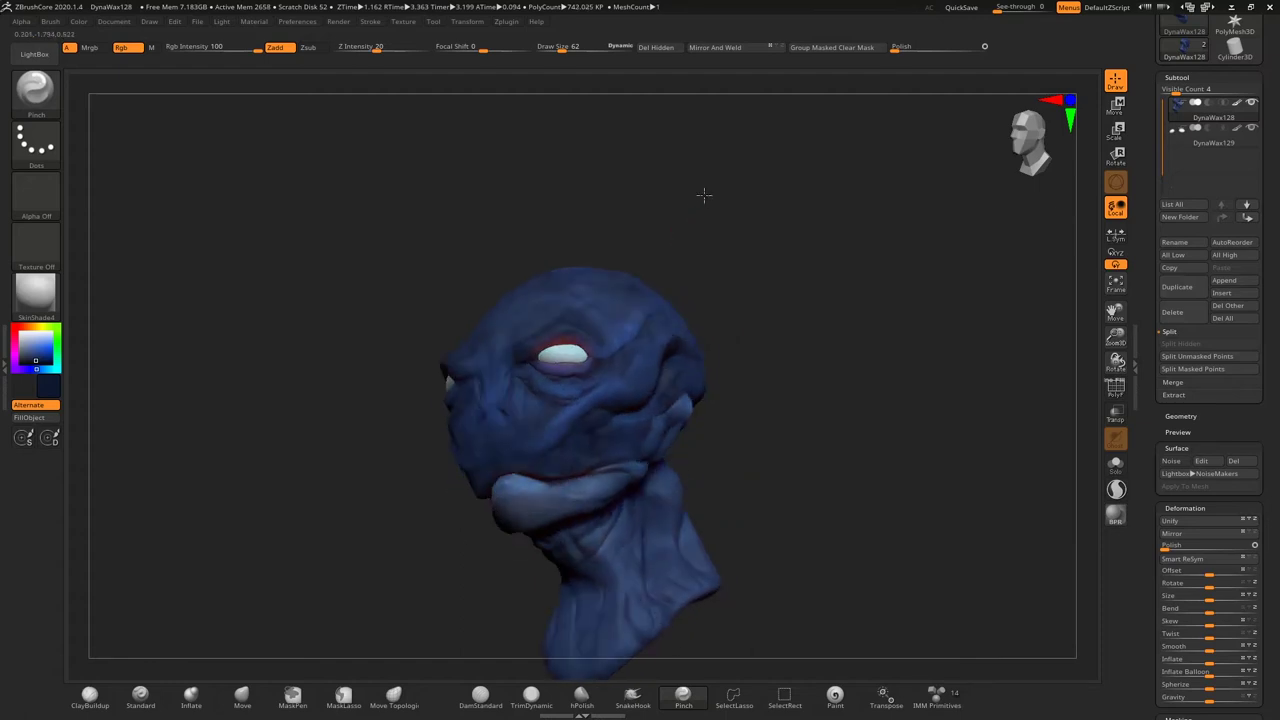
drag(1115, 360, 1110, 205)
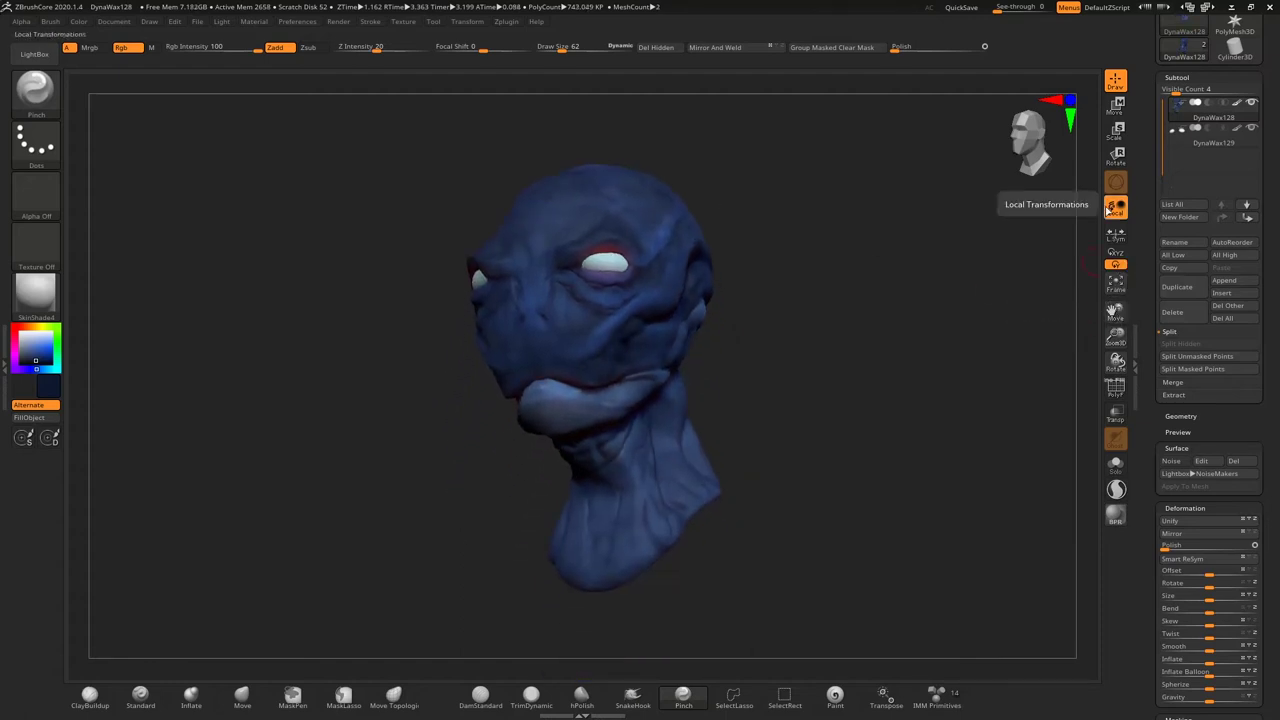
Step: Enable surface noise at Noise Scale about 2.7 with a central-peak noise curve
click(1176, 461)
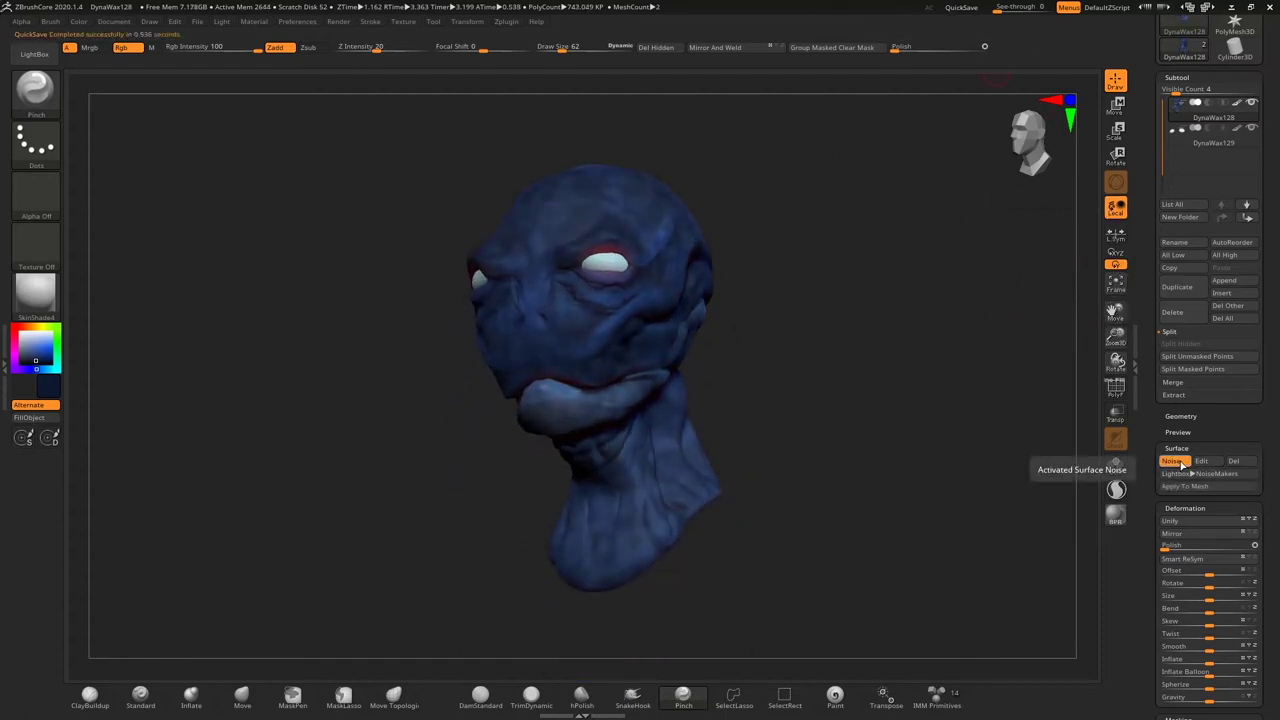
click(1201, 461)
drag(1193, 330, 1167, 320)
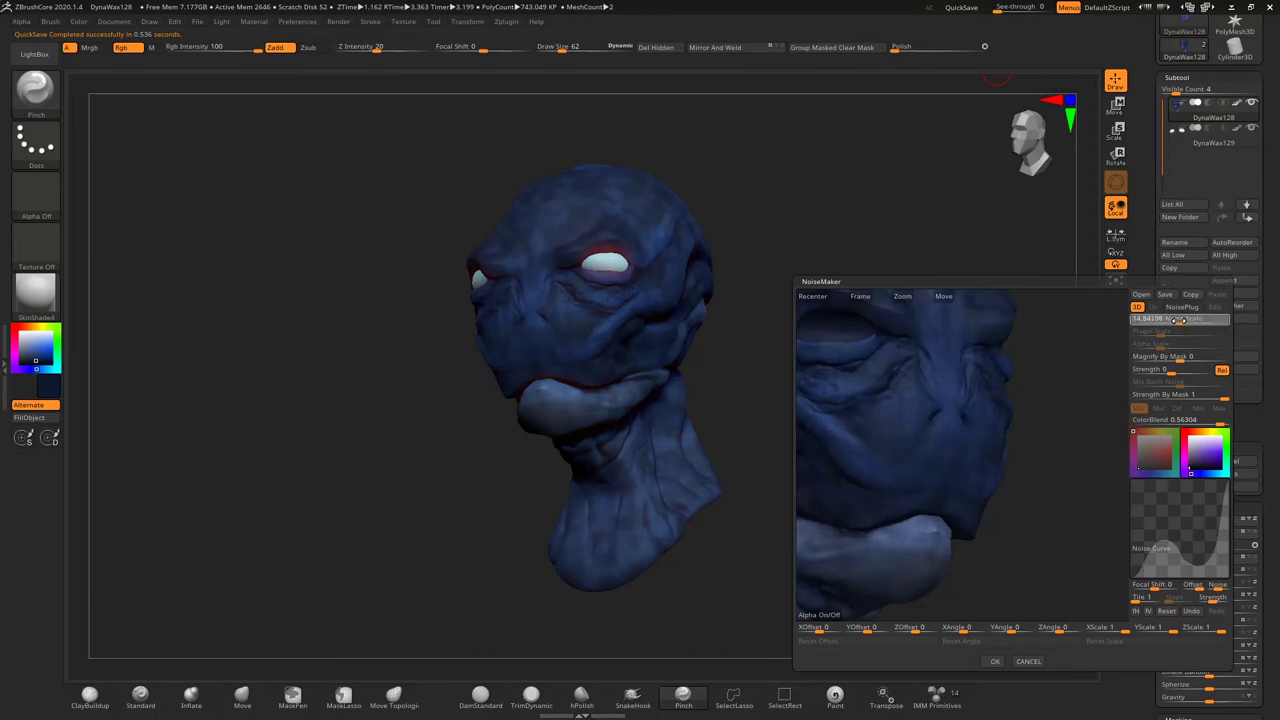
drag(1168, 545, 1191, 512)
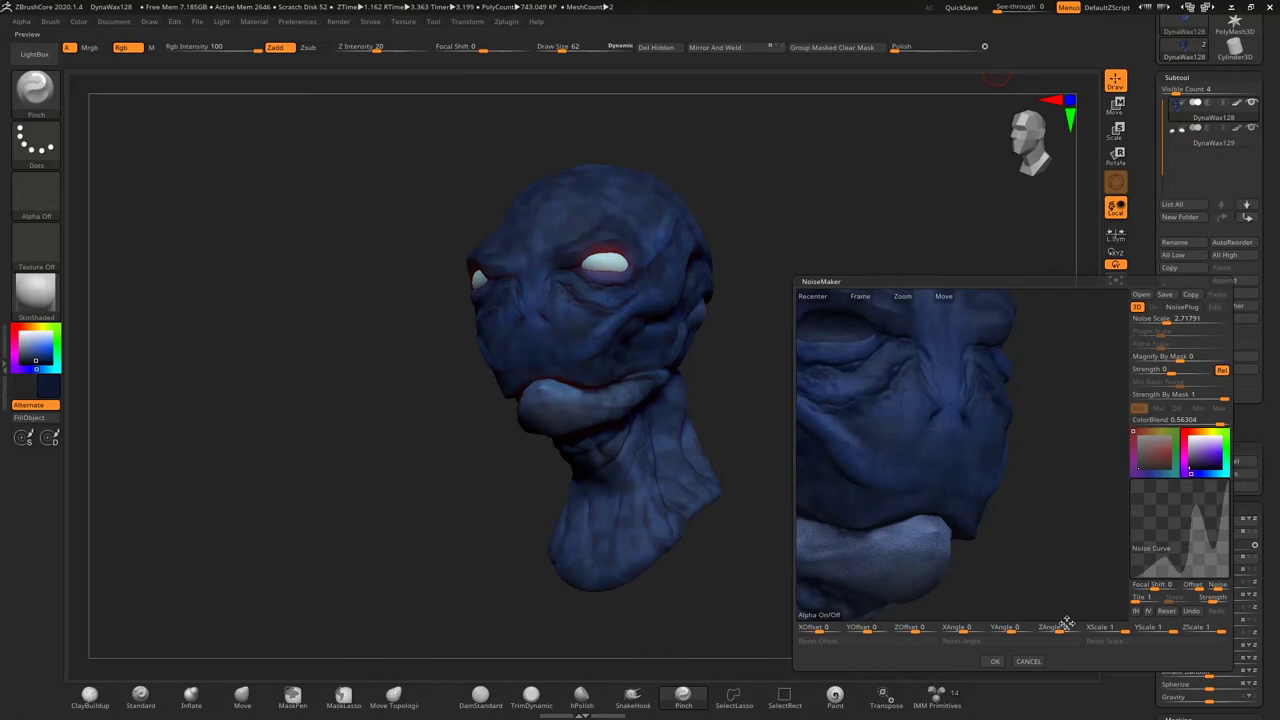
click(995, 661)
Step: Apply the noise permanently to the mesh and fit the whole head in view
drag(1006, 643, 840, 425)
drag(1116, 337, 1122, 390)
click(1195, 487)
drag(1040, 440, 1125, 292)
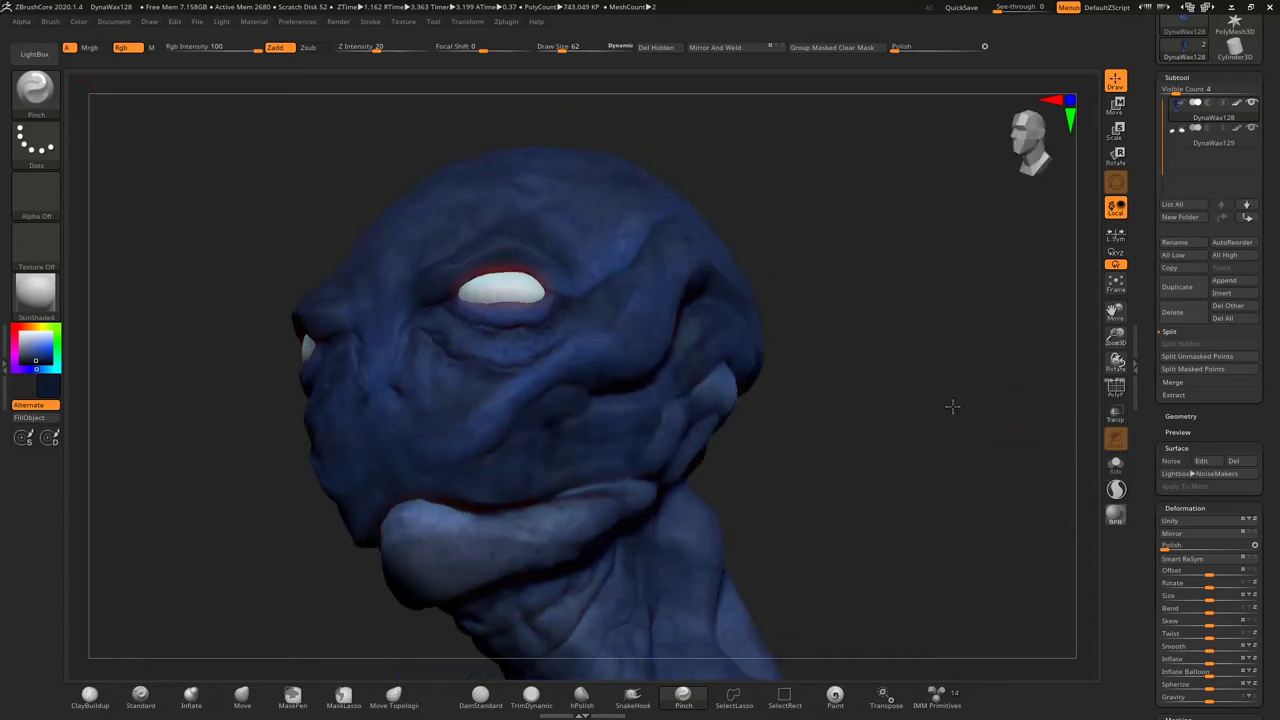
click(1123, 289)
Step: Render a BPR preview, then paint the eye sockets black
click(1116, 515)
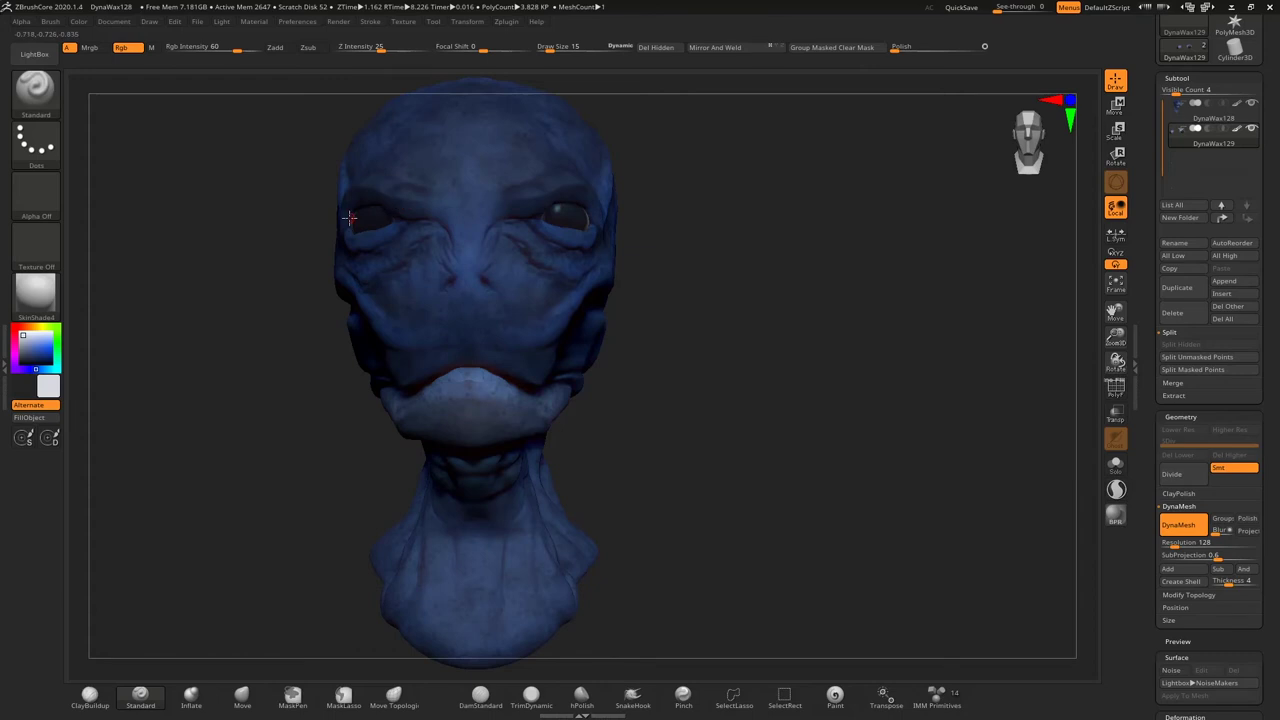
drag(557, 208, 366, 191)
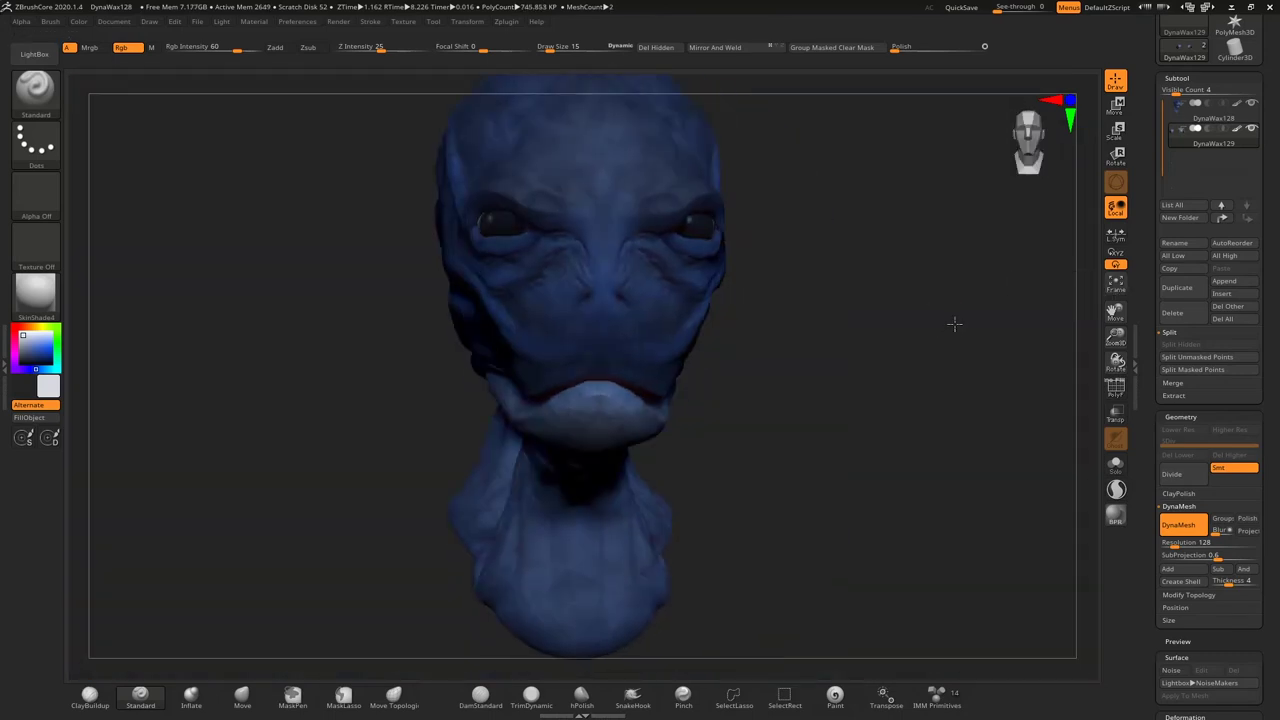
click(27, 359)
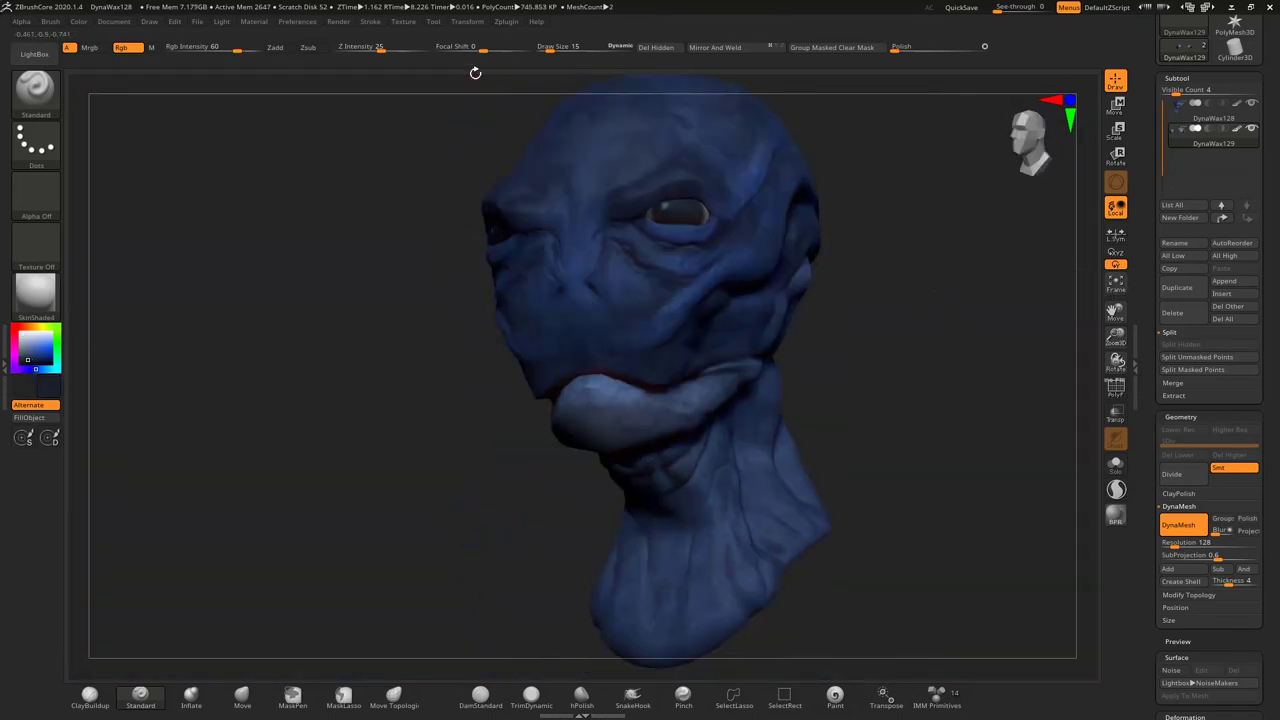
click(25, 362)
drag(662, 212, 692, 214)
click(35, 88)
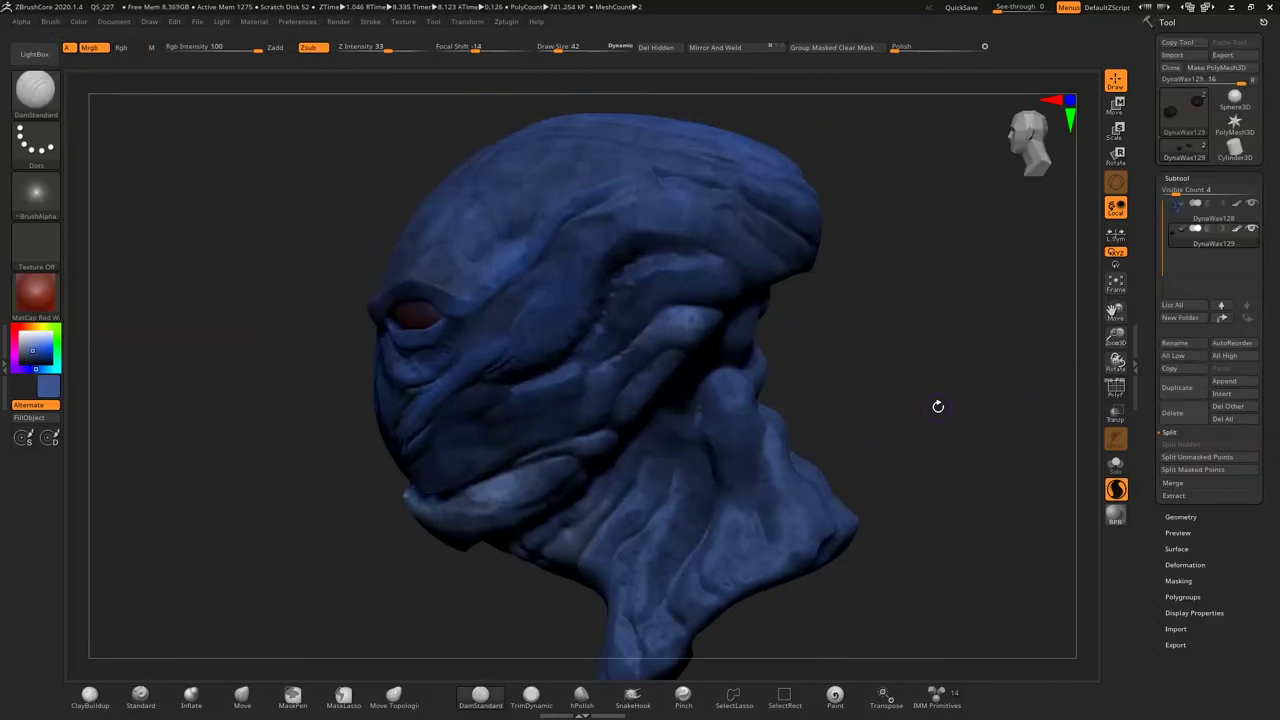
Step: Zoom in on the side of the face and make DynaWax128 the active subtool
mouse_move(938, 406)
mouse_down()
mouse_move(983, 391)
mouse_move(940, 349)
mouse_up()
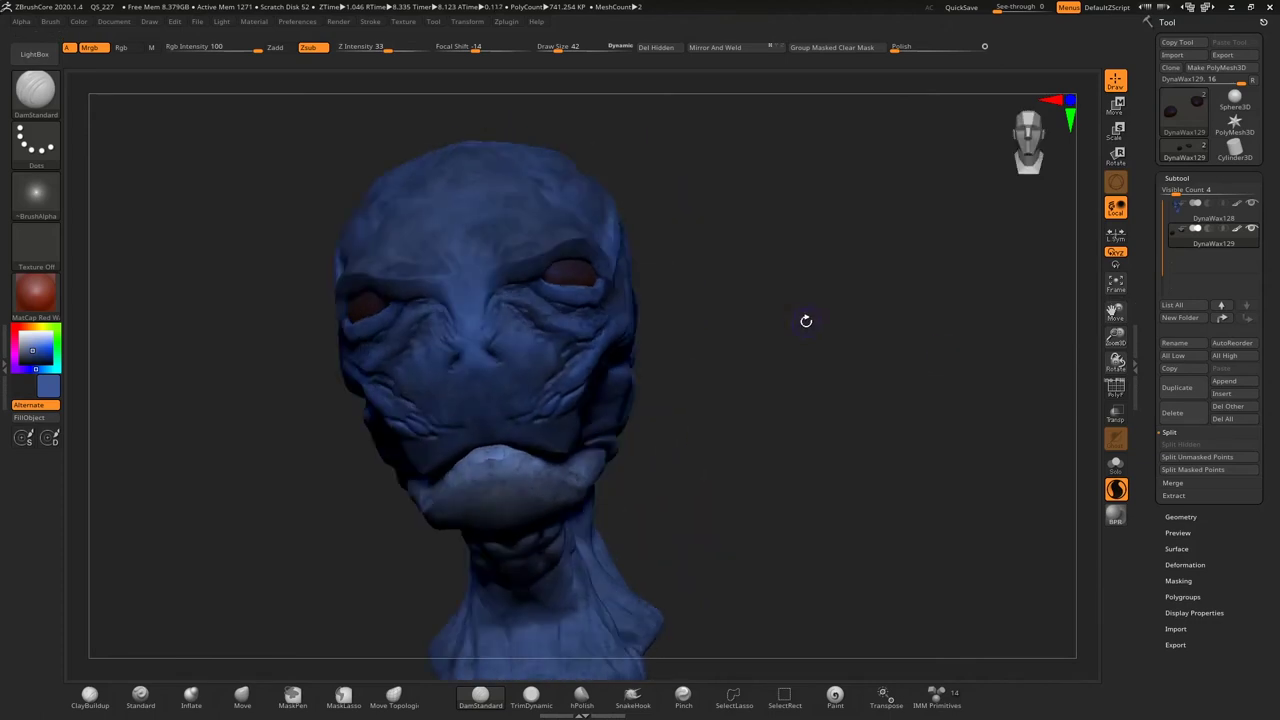
drag(806, 320, 720, 330)
drag(1115, 337, 1114, 386)
alt+click(923, 371)
mouse_move(930, 485)
mouse_down()
mouse_move(954, 463)
mouse_move(653, 386)
mouse_up()
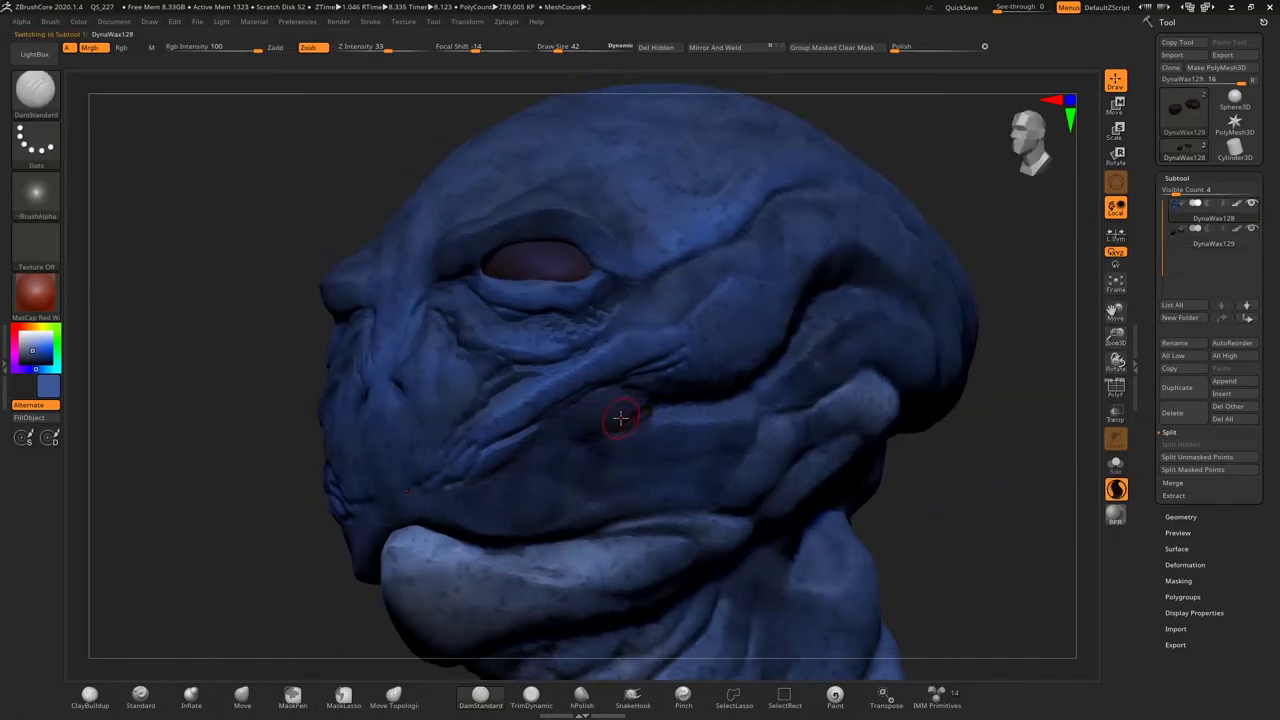
key(ctrl)
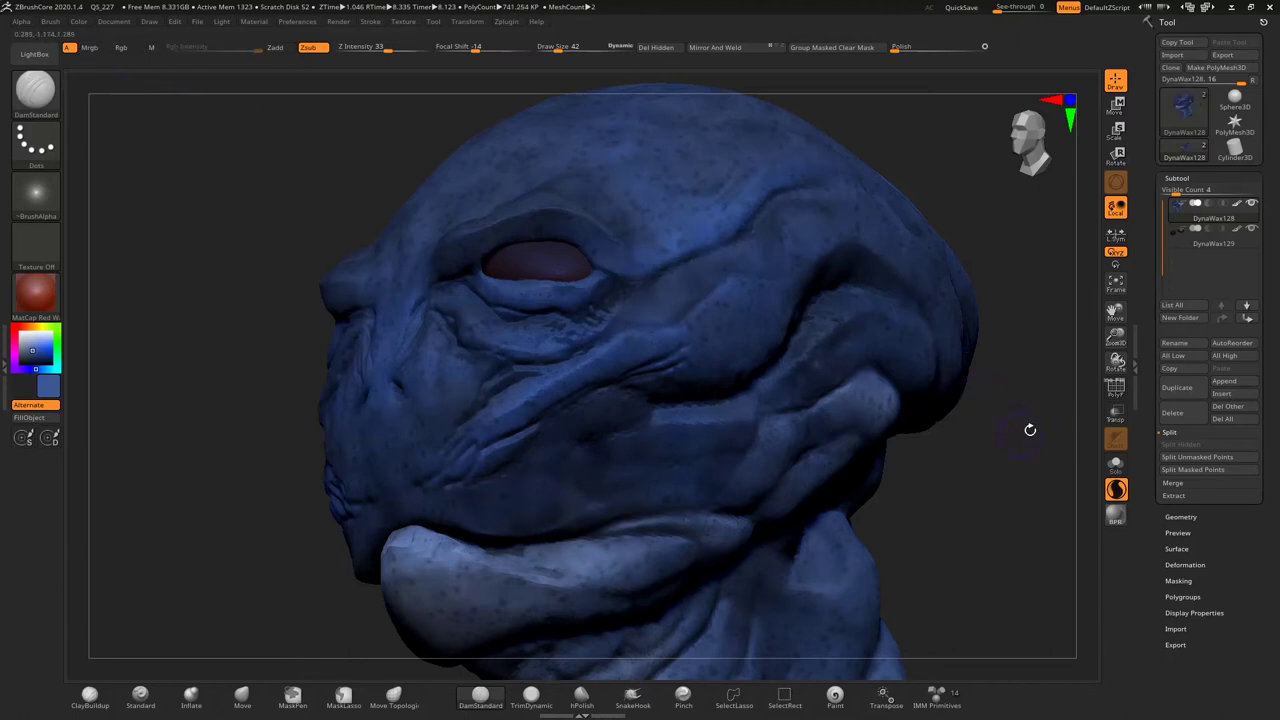
Step: Carve a small mark into the cheek and a crease along the jaw
drag(1036, 415, 1014, 414)
drag(638, 420, 612, 432)
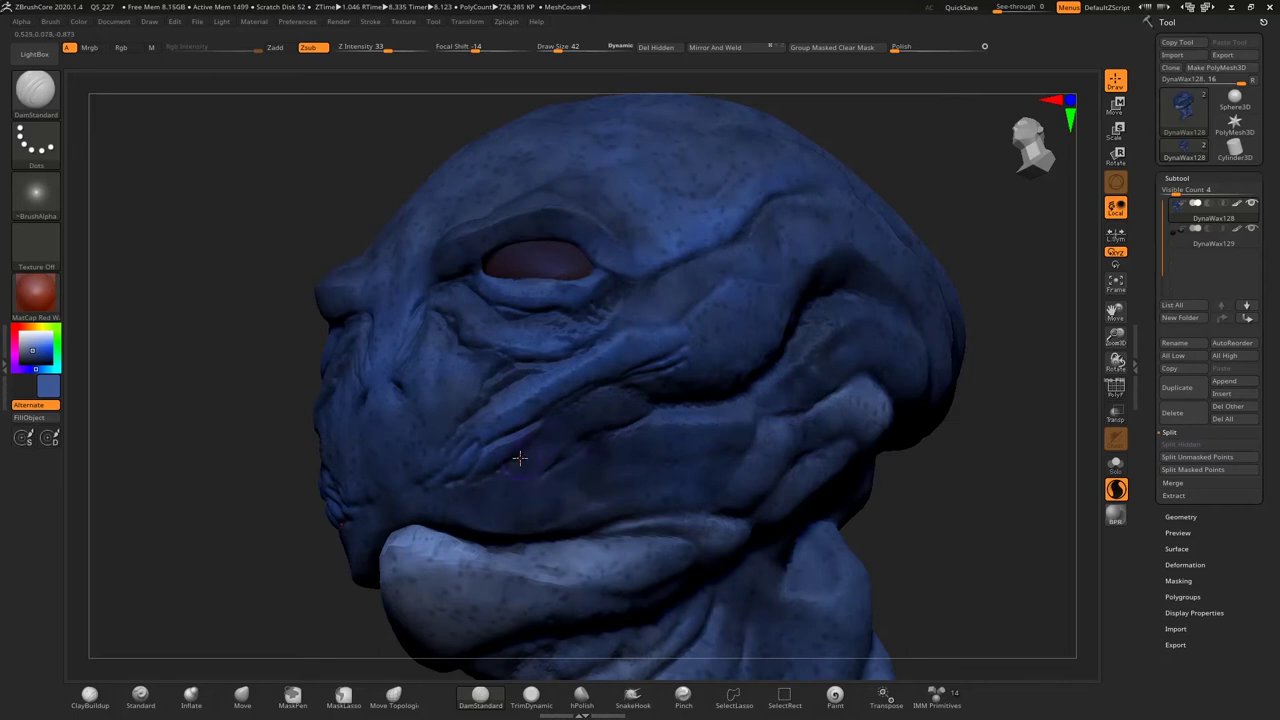
drag(453, 511, 457, 491)
Step: Turn on LazyMouse and carve wrinkles under the eye and across the lower face
click(370, 21)
click(400, 196)
click(405, 222)
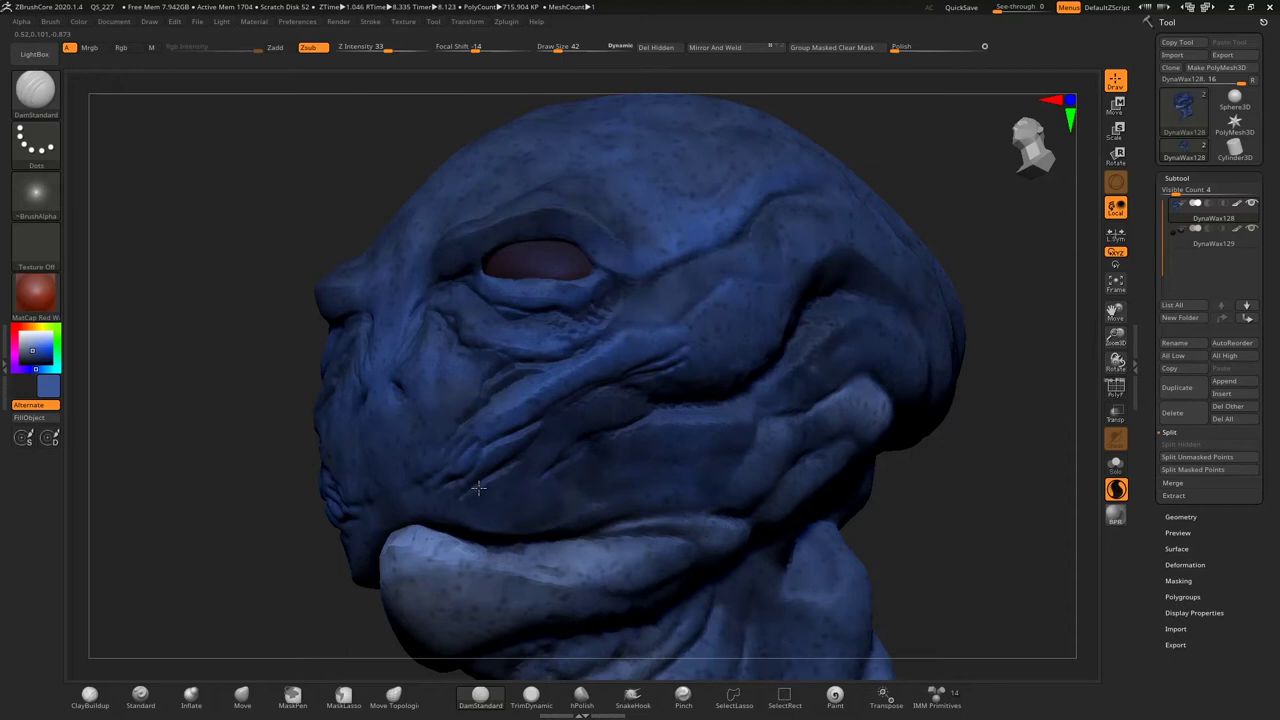
click(370, 21)
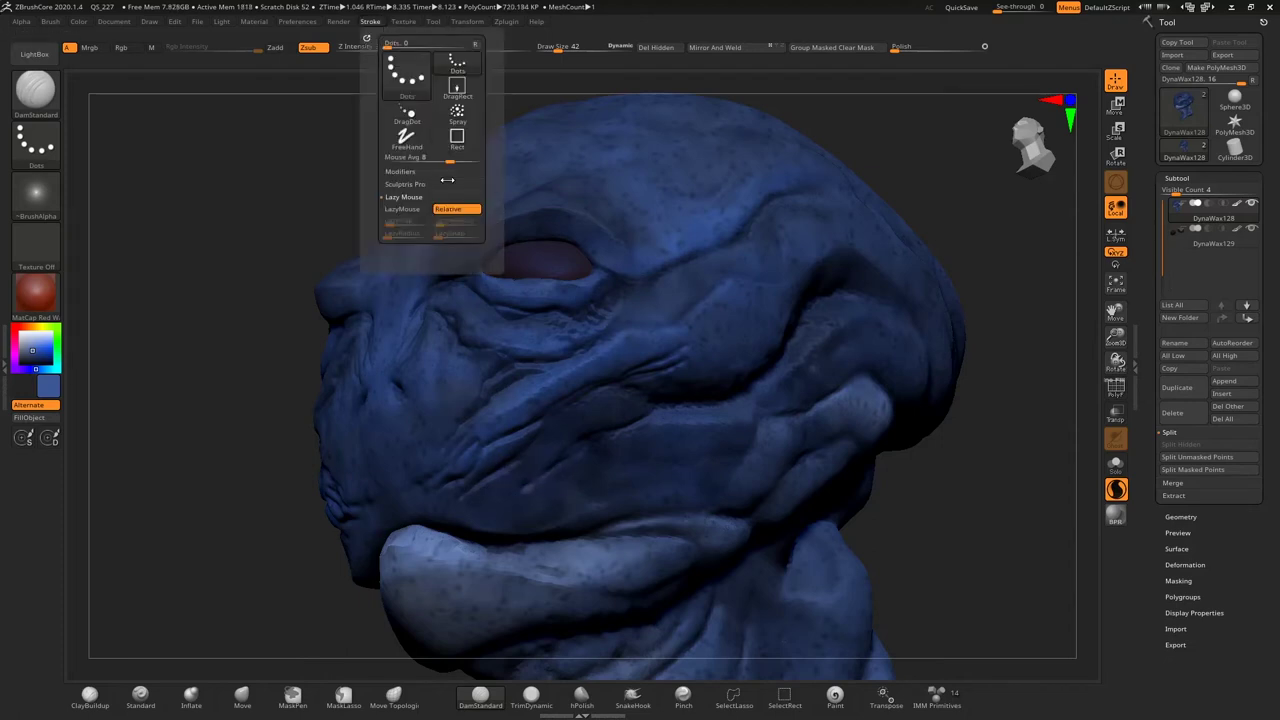
drag(540, 330, 526, 314)
drag(497, 491, 492, 496)
drag(618, 158, 628, 222)
Step: Carve more wrinkle creases across the cheek and lower face, then select Inflate
click(1116, 489)
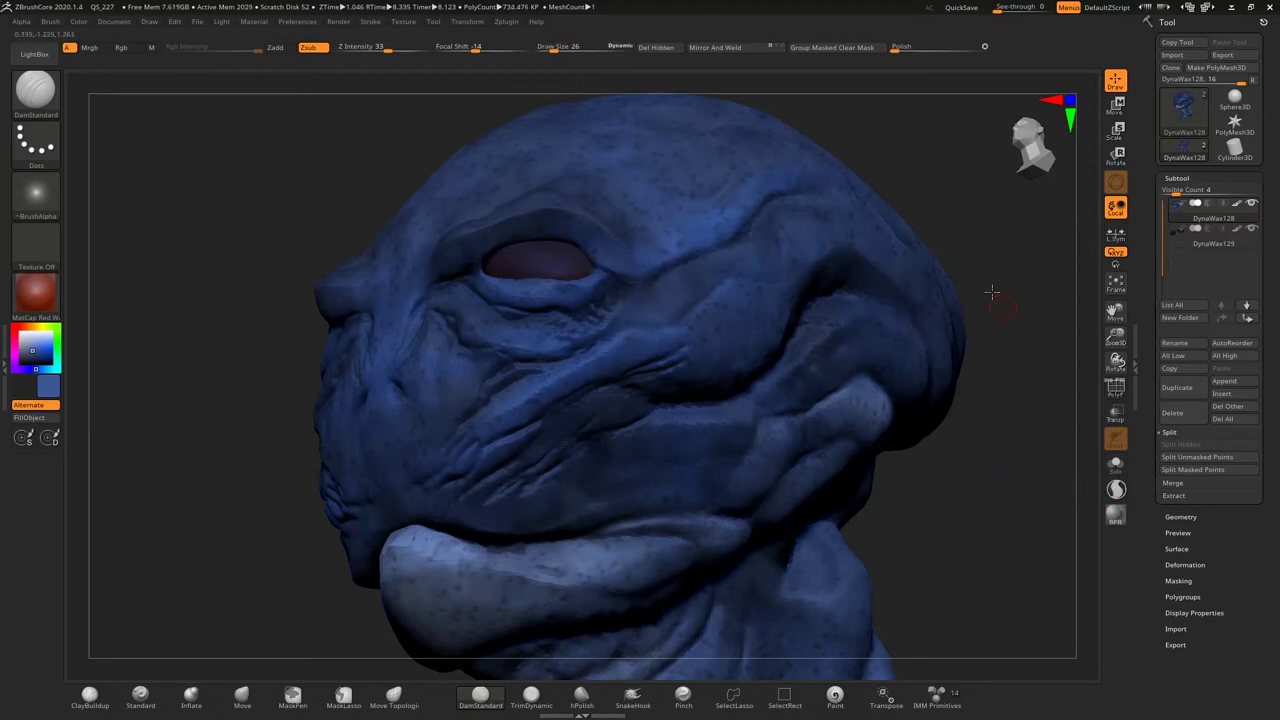
drag(992, 292, 543, 448)
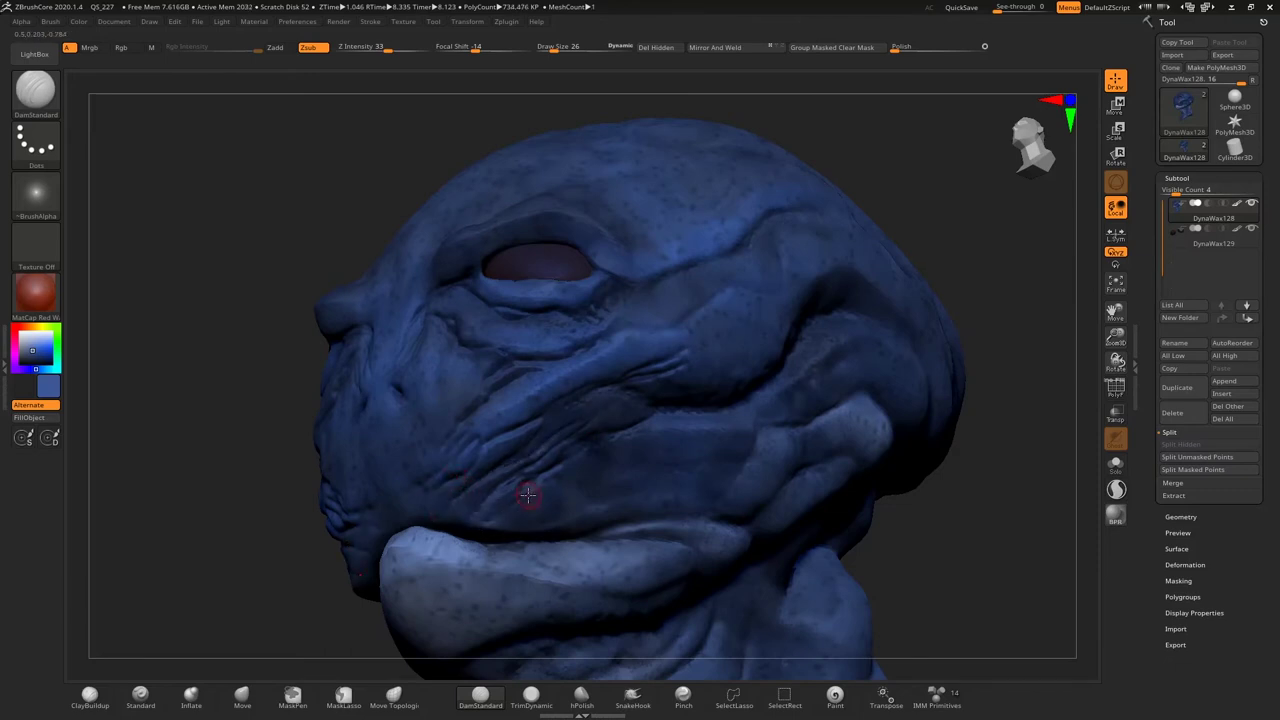
drag(736, 112, 757, 109)
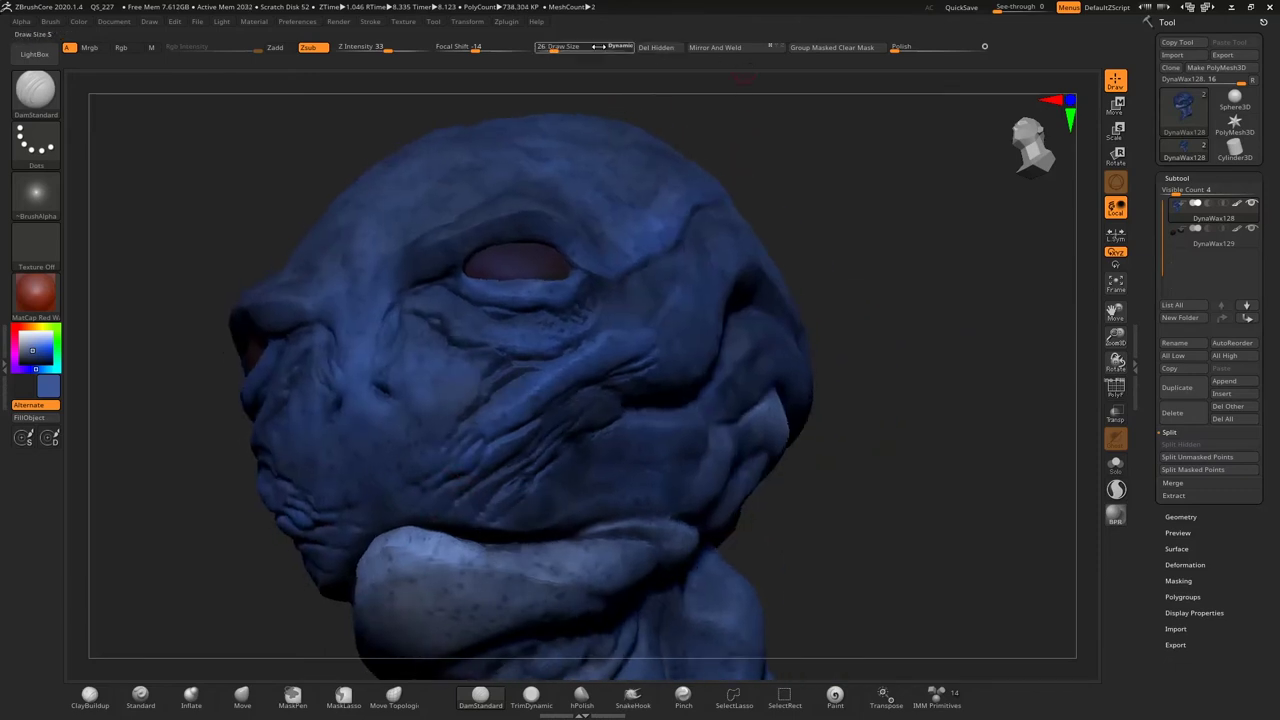
drag(463, 416, 420, 503)
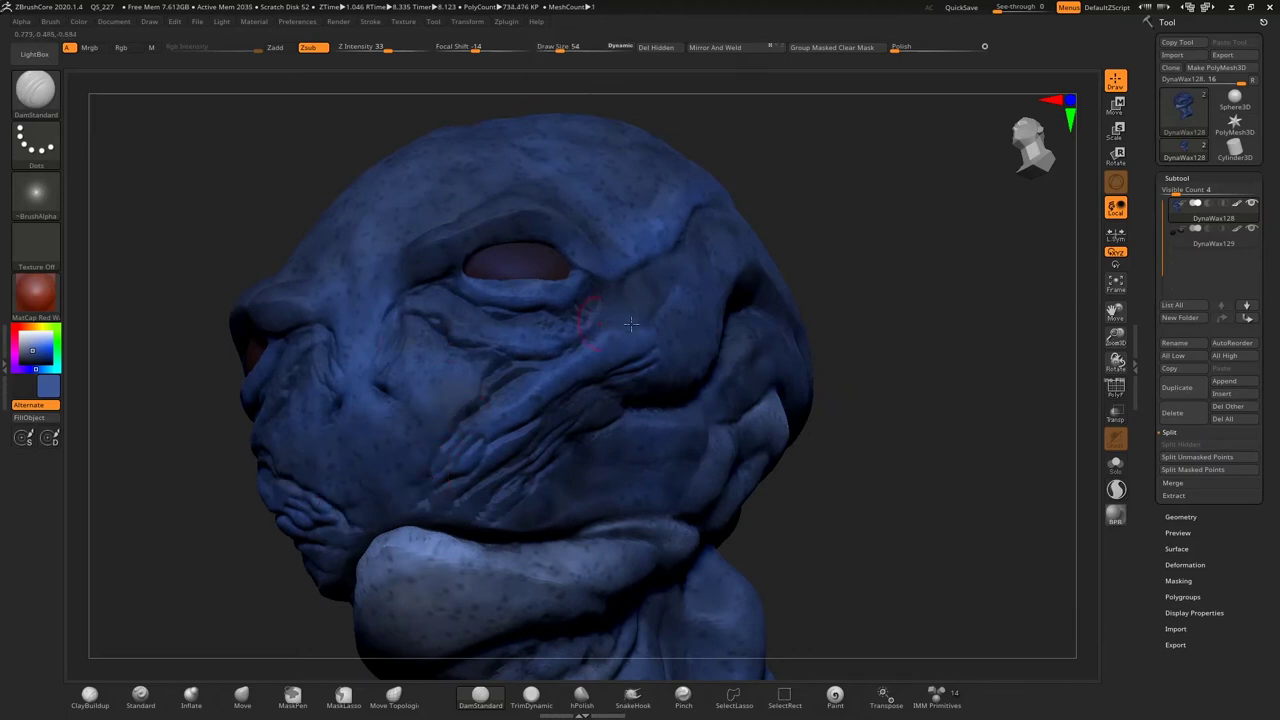
mouse_move(1080, 320)
mouse_down()
mouse_move(1017, 372)
mouse_move(820, 420)
mouse_up()
click(191, 697)
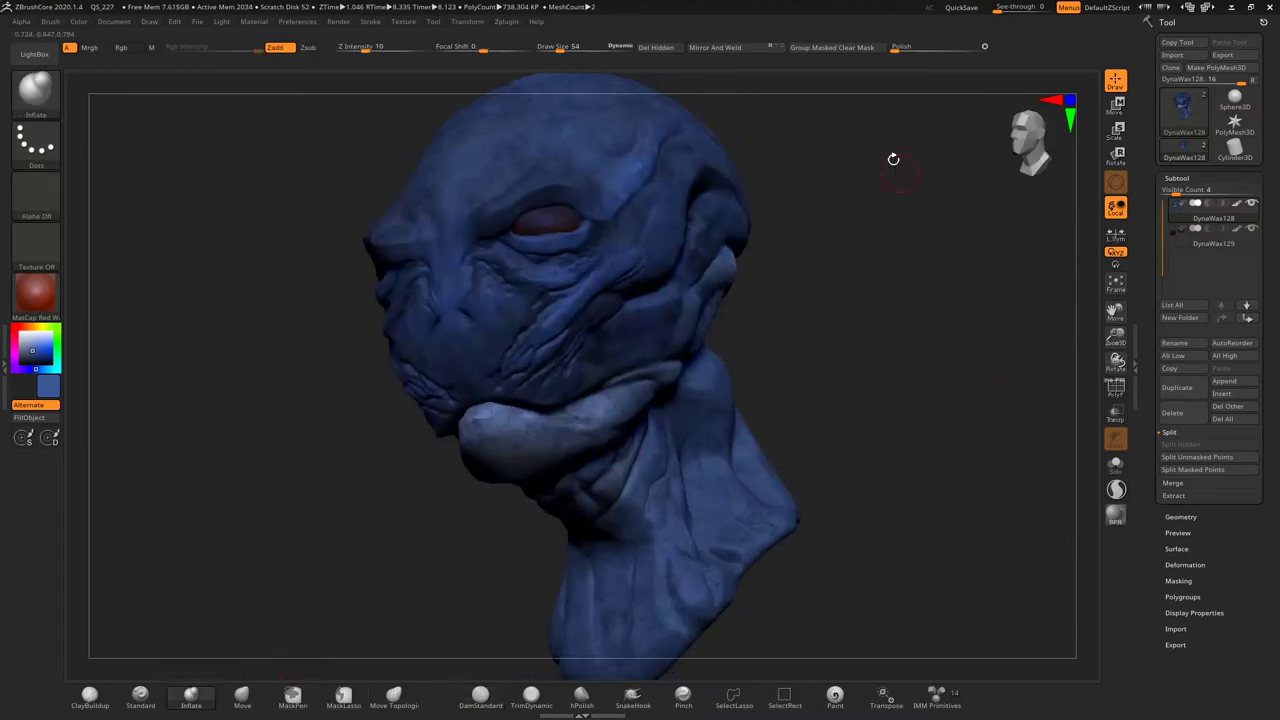
Step: Shrink the brush to 26, inspect the head from all sides, and select DamStandard
drag(1115, 337, 904, 364)
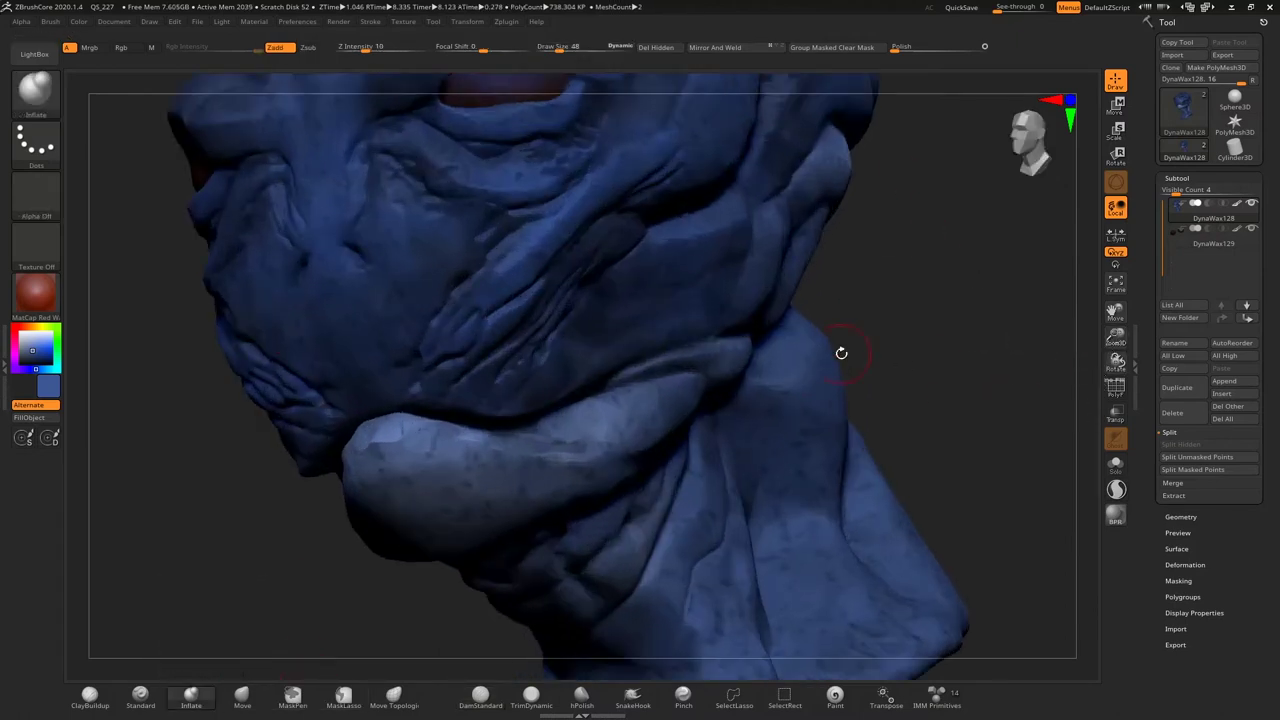
drag(557, 48, 550, 48)
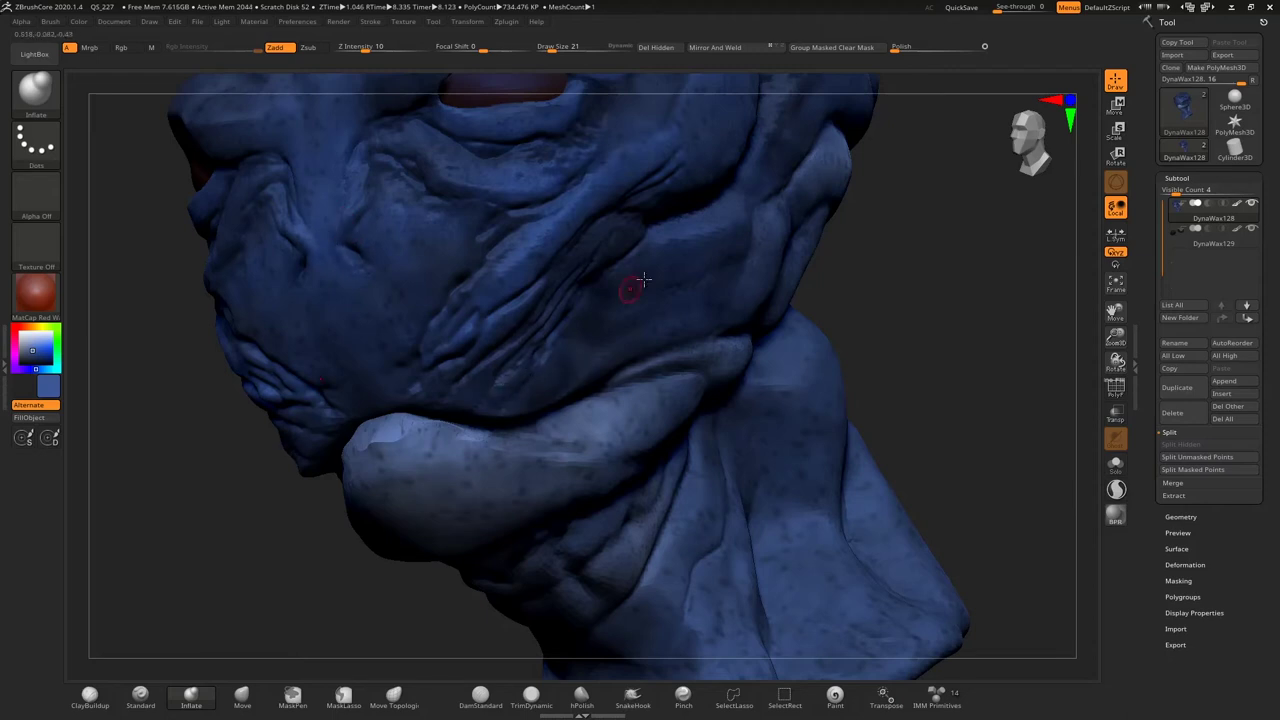
mouse_move(1115, 338)
mouse_down()
mouse_move(1104, 370)
mouse_move(943, 363)
mouse_move(746, 134)
mouse_up()
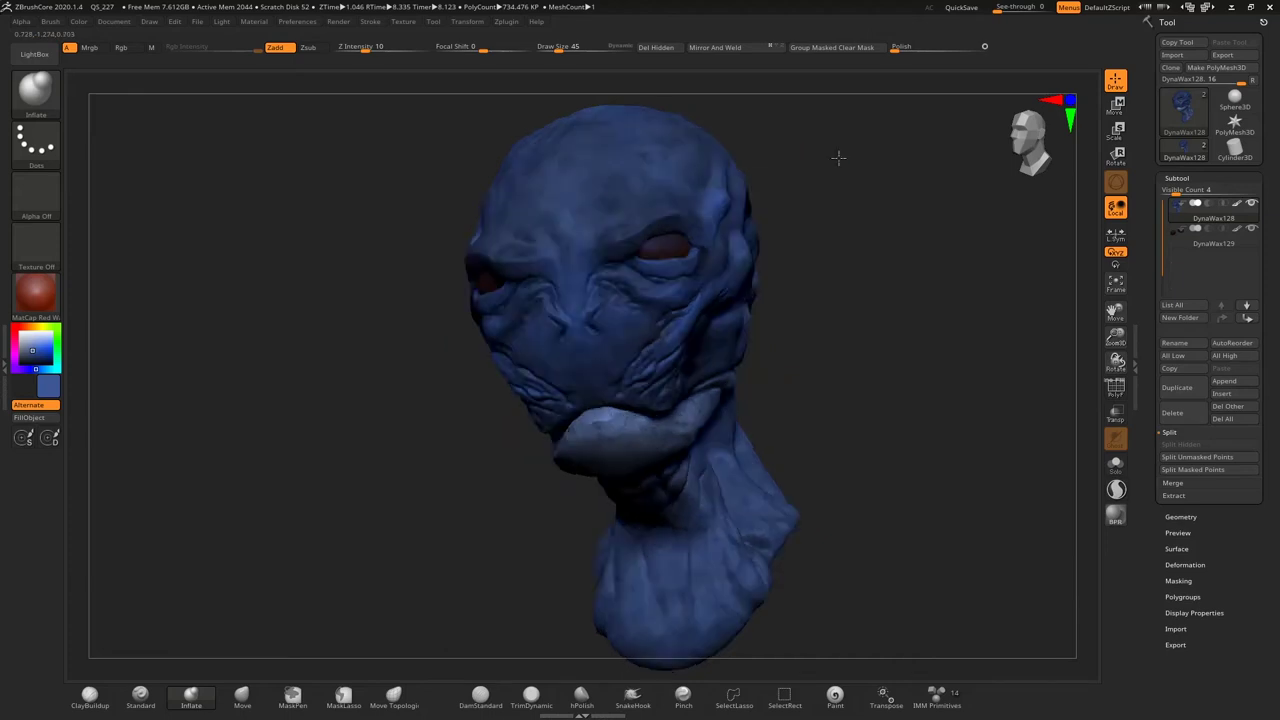
drag(840, 157, 597, 307)
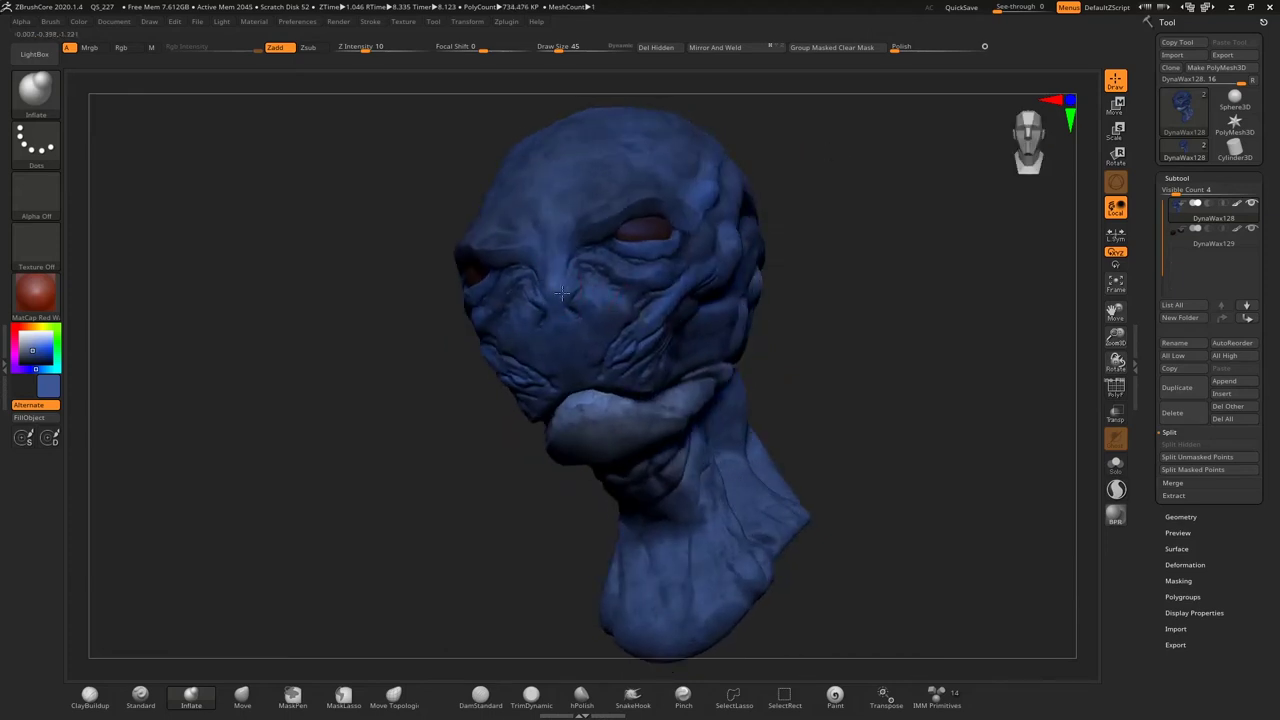
drag(795, 199, 522, 288)
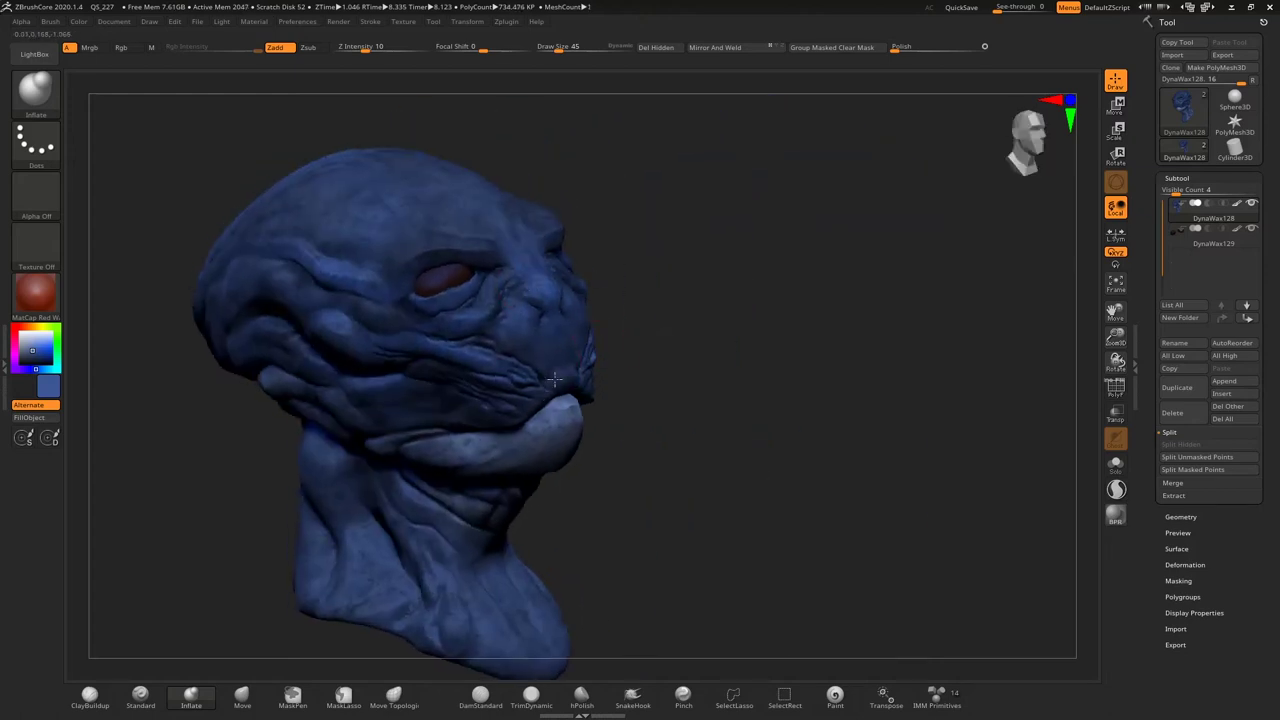
drag(598, 382, 713, 409)
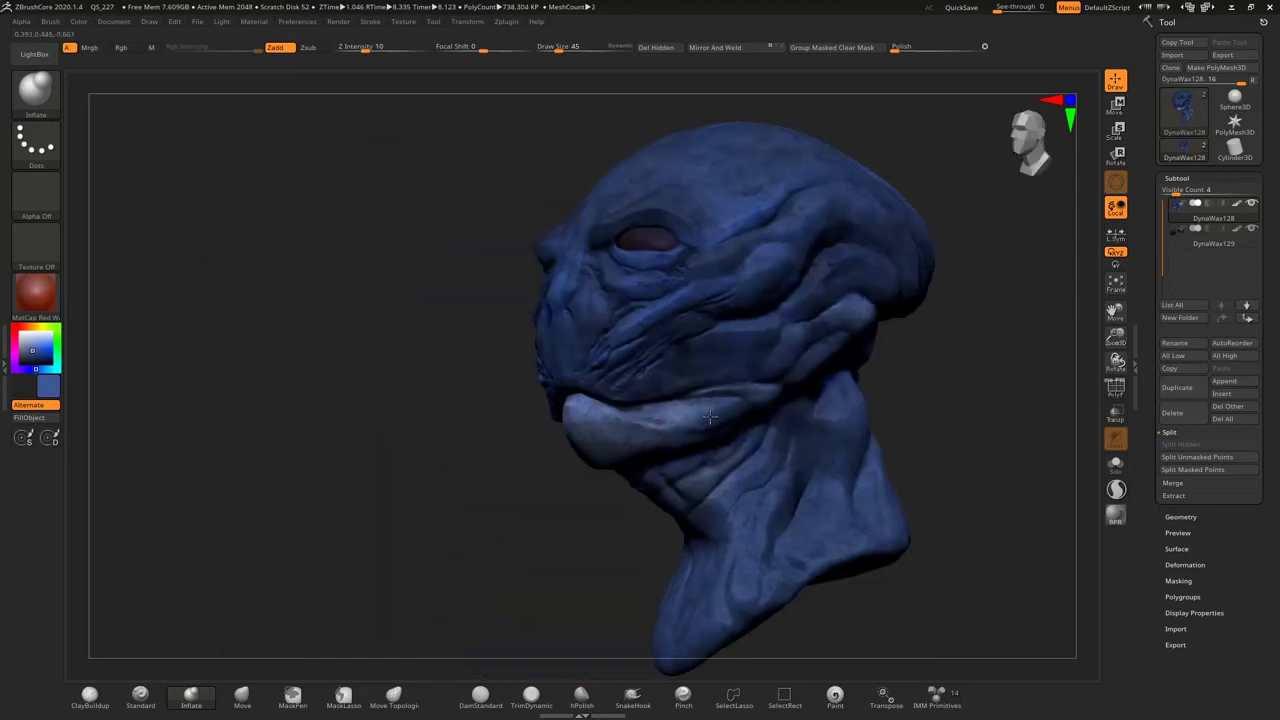
mouse_move(534, 431)
mouse_down()
mouse_move(465, 456)
mouse_move(837, 420)
mouse_move(913, 308)
mouse_up()
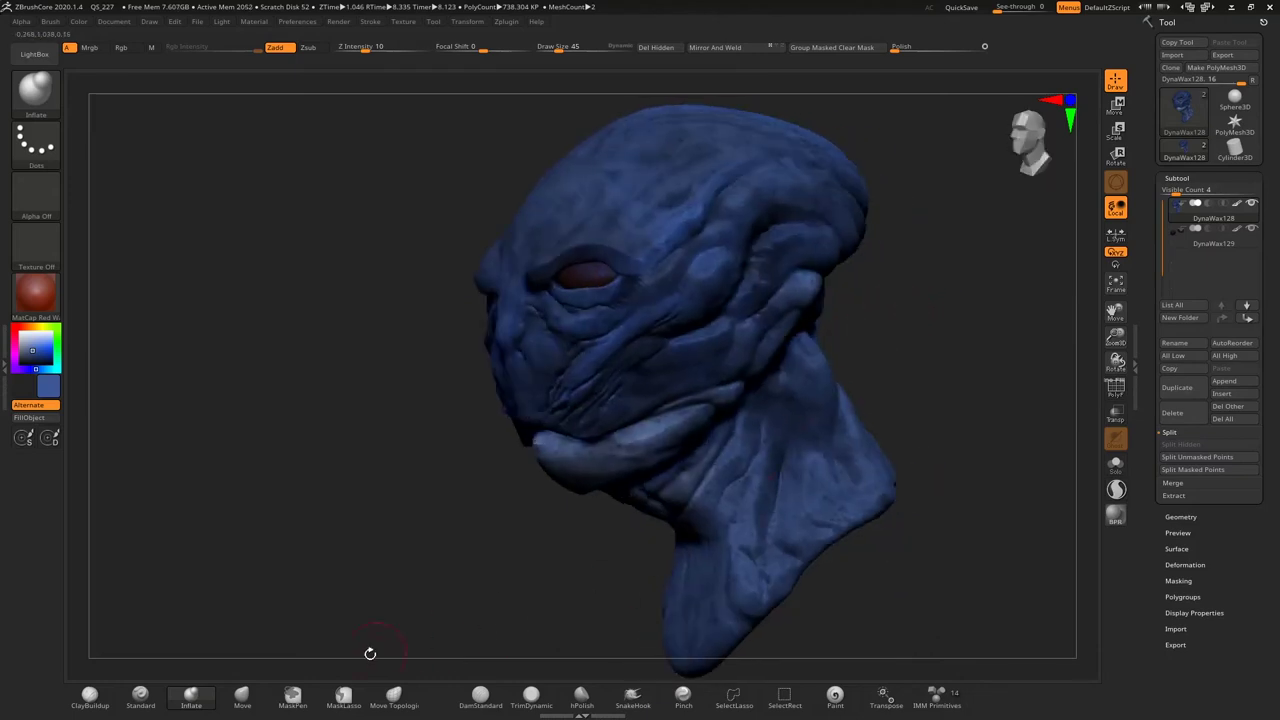
click(480, 693)
drag(917, 348, 1057, 474)
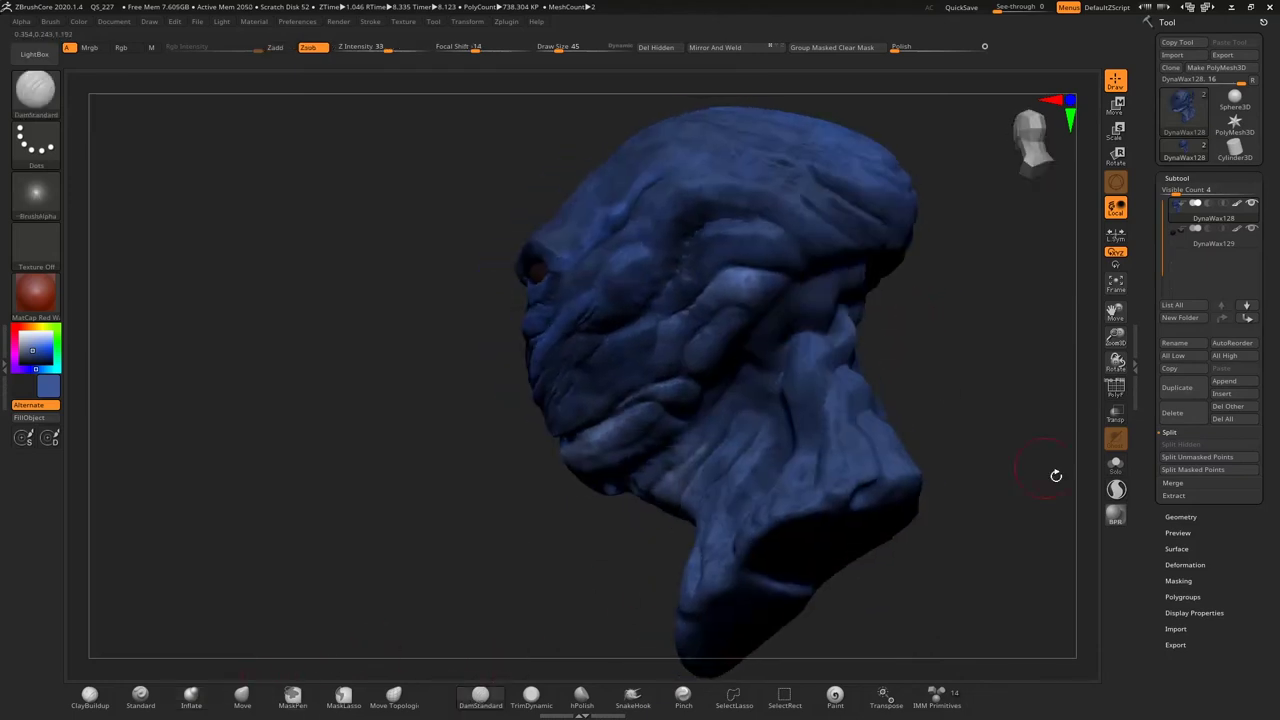
Step: Shrink the DamStandard brush to 33 and carve new folds into the neck
drag(886, 360, 785, 385)
key(bracketleft)
key(bracketleft)
key(bracketleft)
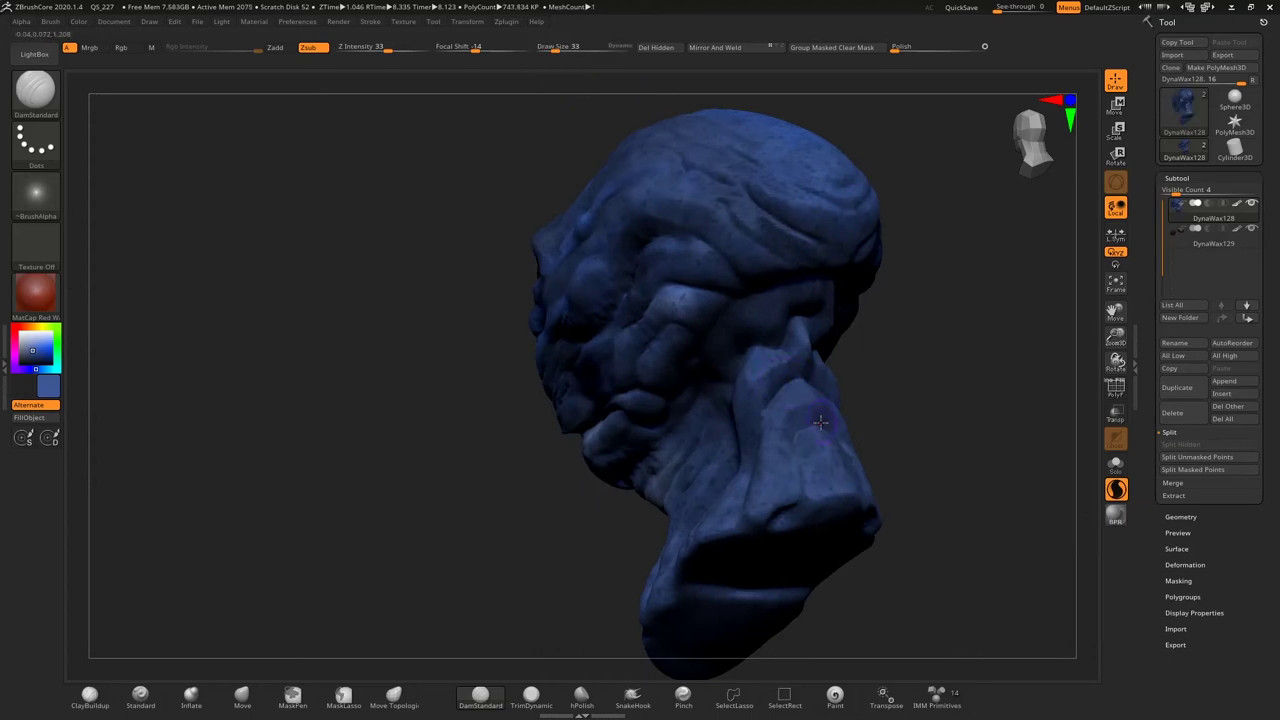
drag(531, 457, 679, 468)
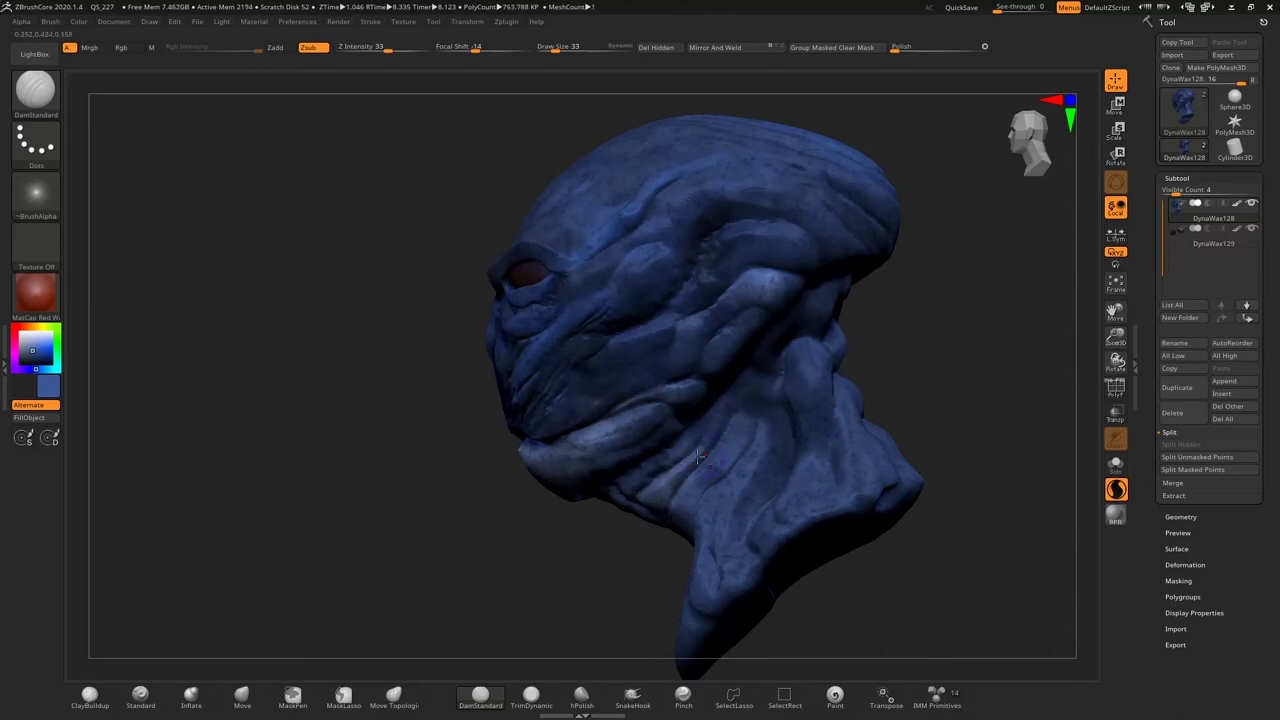
drag(700, 457, 606, 449)
mouse_move(743, 420)
mouse_down()
mouse_move(753, 445)
mouse_move(695, 371)
mouse_up()
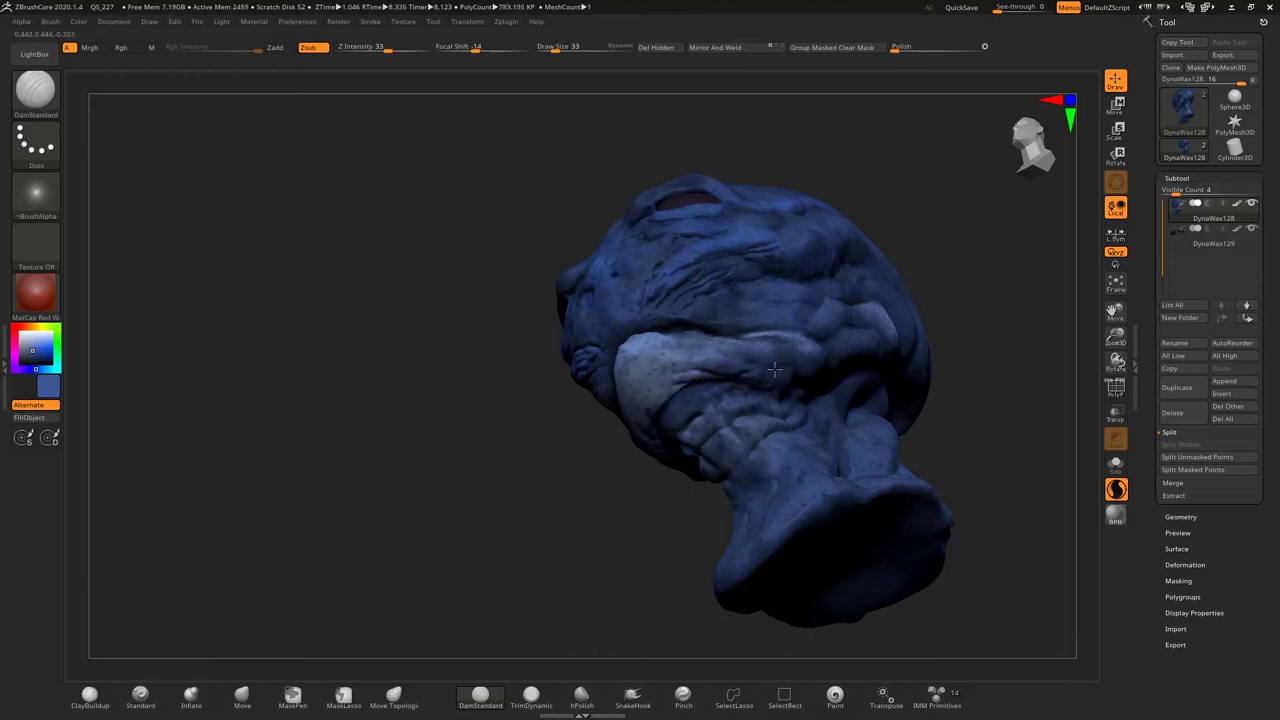
Step: Carve fine crease detail near the eye from a three-quarter view
mouse_move(638, 330)
right_down()
mouse_move(863, 289)
mouse_move(940, 300)
right_up()
mouse_move(1000, 332)
right_down()
mouse_move(814, 337)
mouse_move(714, 263)
right_up()
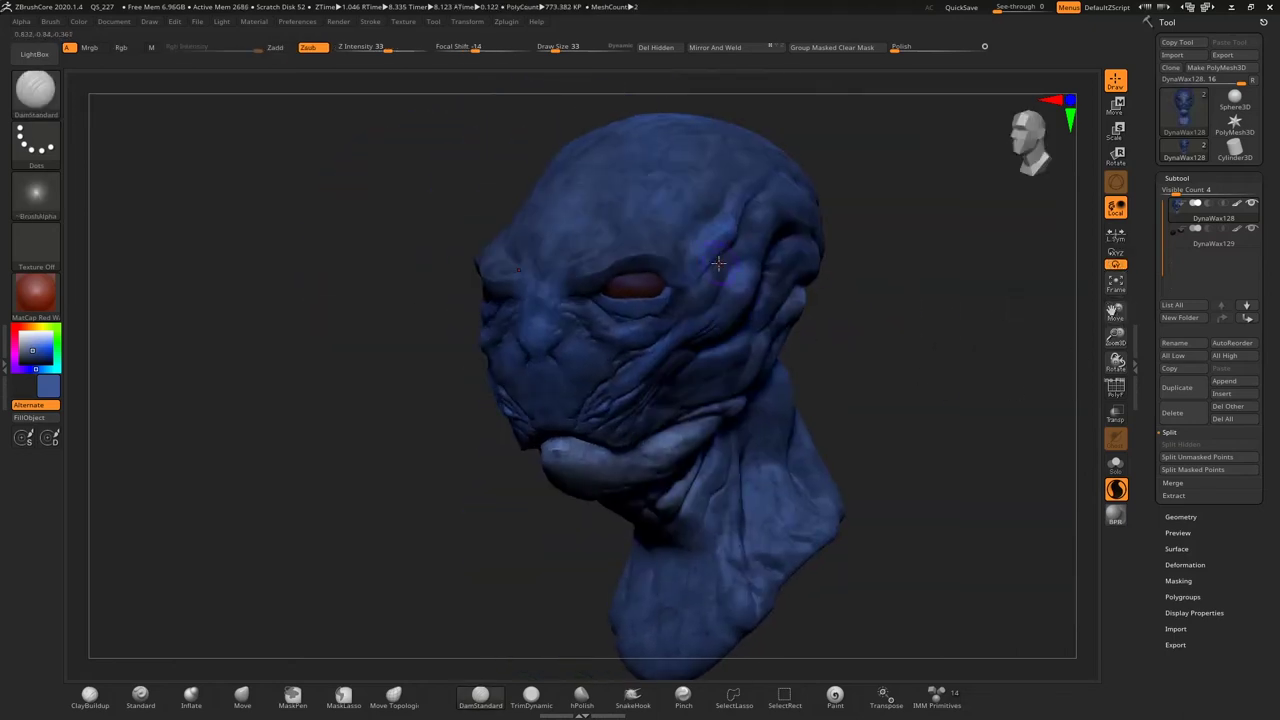
drag(687, 289, 682, 322)
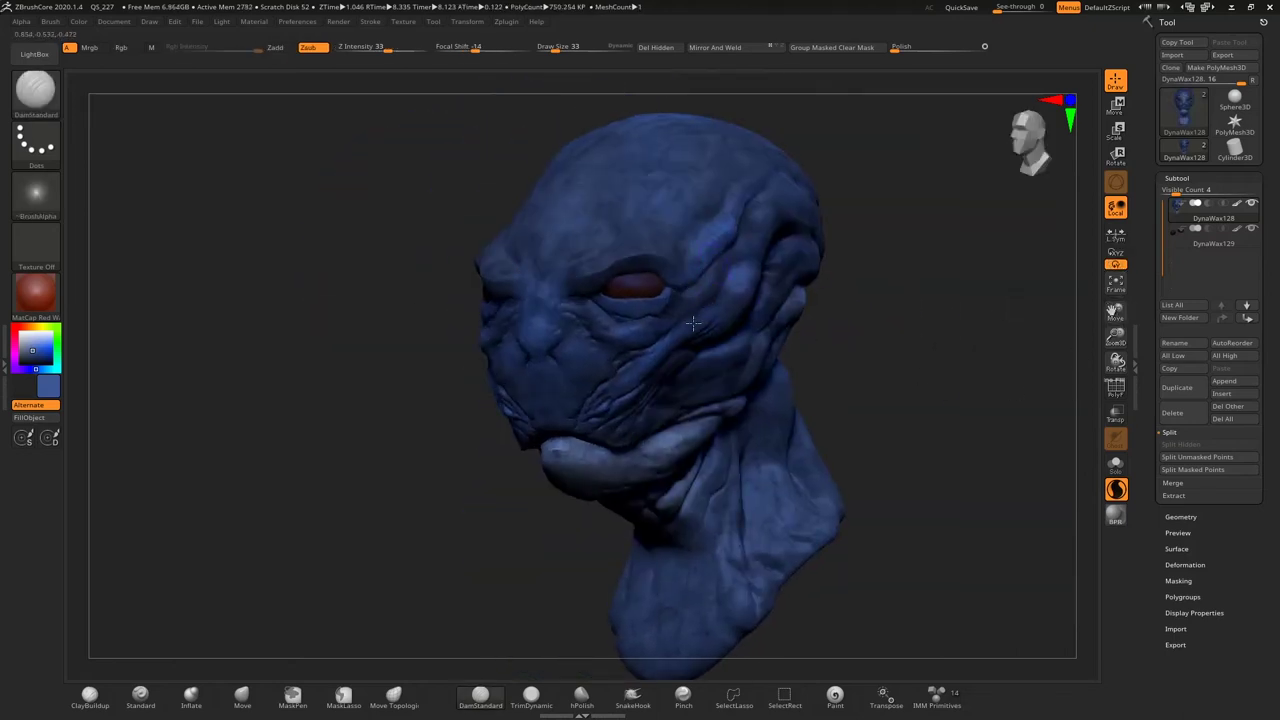
Step: Reduce the draw size to about 15 and carve short creases into the cheek
mouse_move(554, 520)
right_down()
mouse_move(537, 517)
mouse_move(806, 250)
right_up()
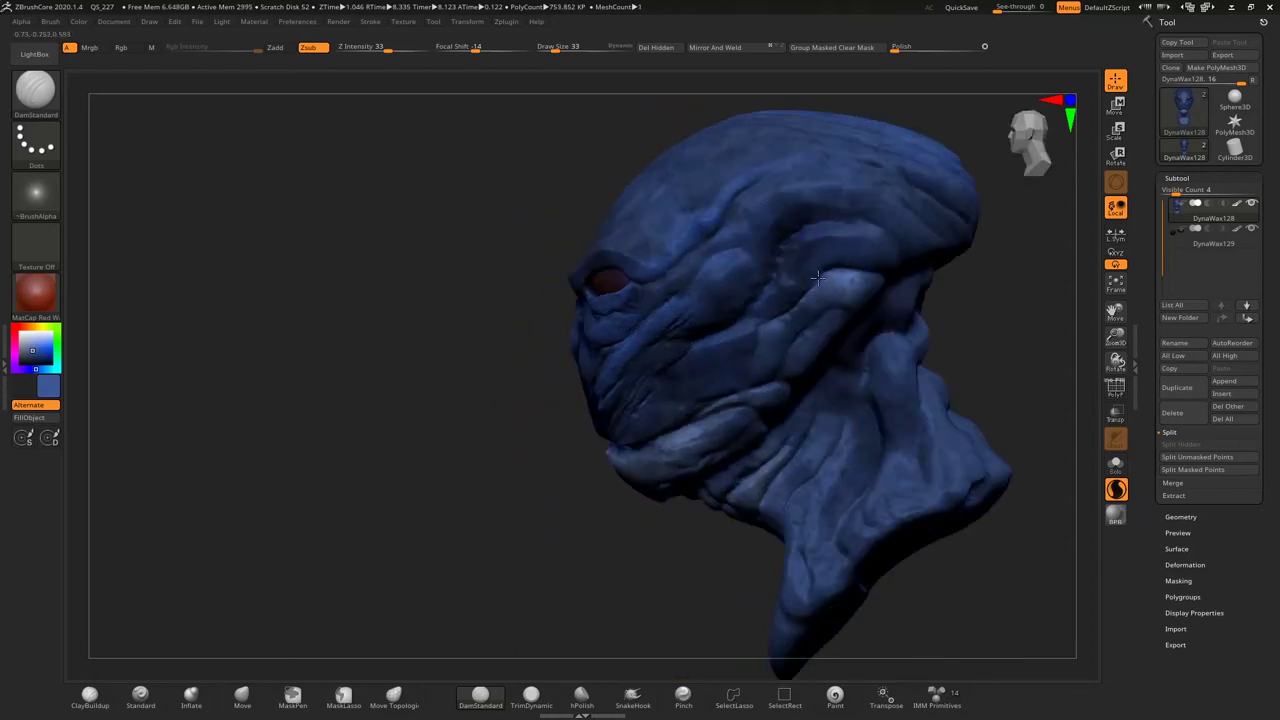
drag(818, 274, 776, 344)
drag(555, 48, 547, 50)
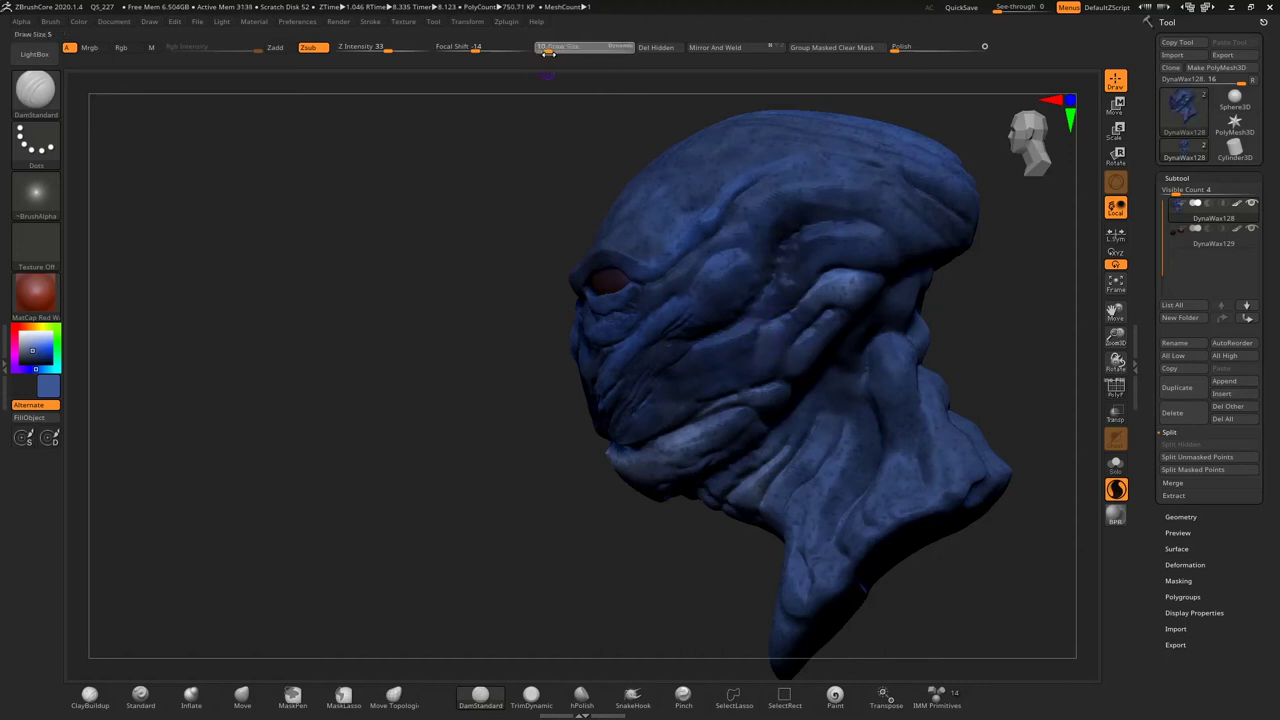
drag(784, 354, 744, 388)
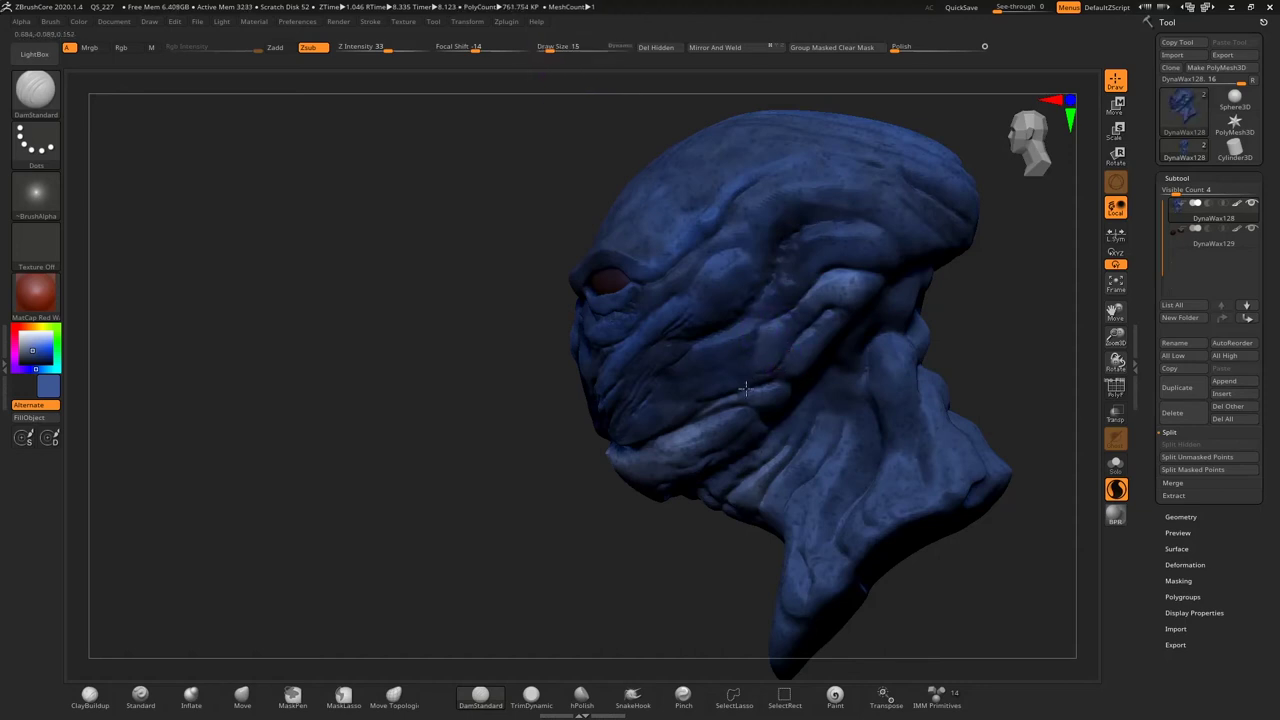
mouse_move(751, 343)
mouse_down()
mouse_move(712, 366)
mouse_move(728, 361)
mouse_up()
Step: Rotate the head and zoom in close on the cheek and lip
mouse_move(710, 393)
right_down()
mouse_move(551, 443)
mouse_move(679, 456)
right_up()
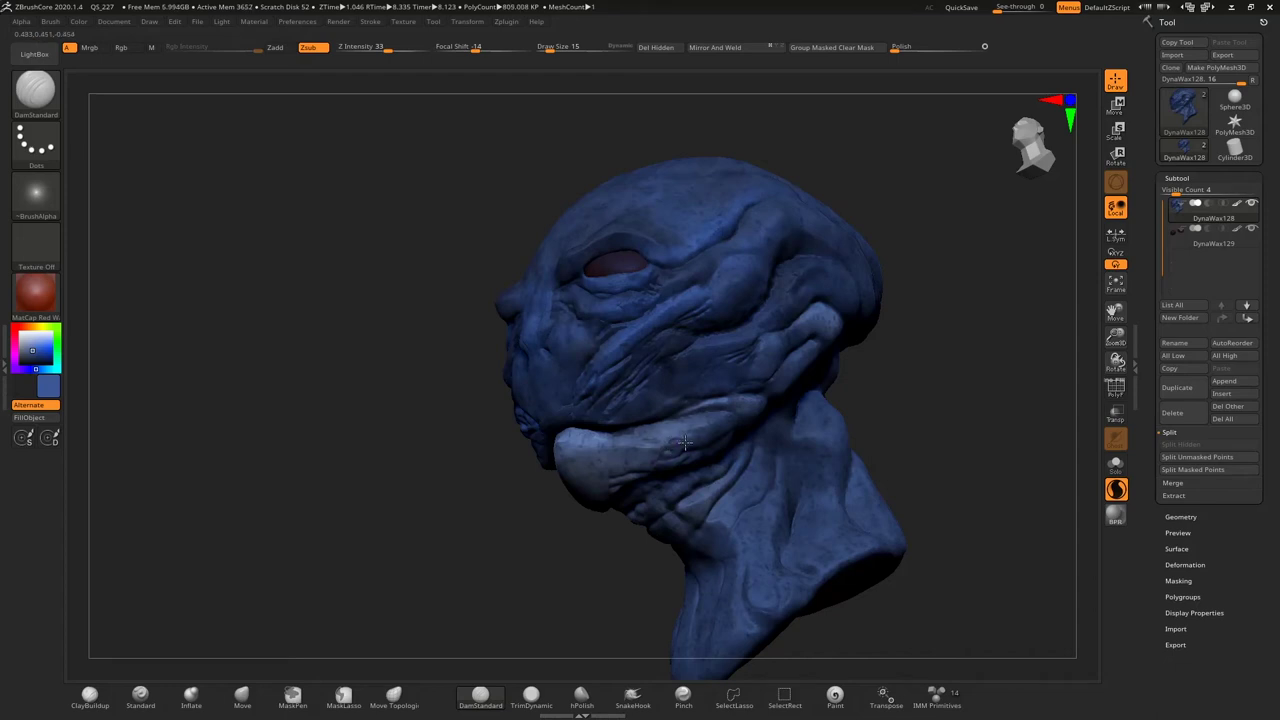
drag(894, 386, 712, 434)
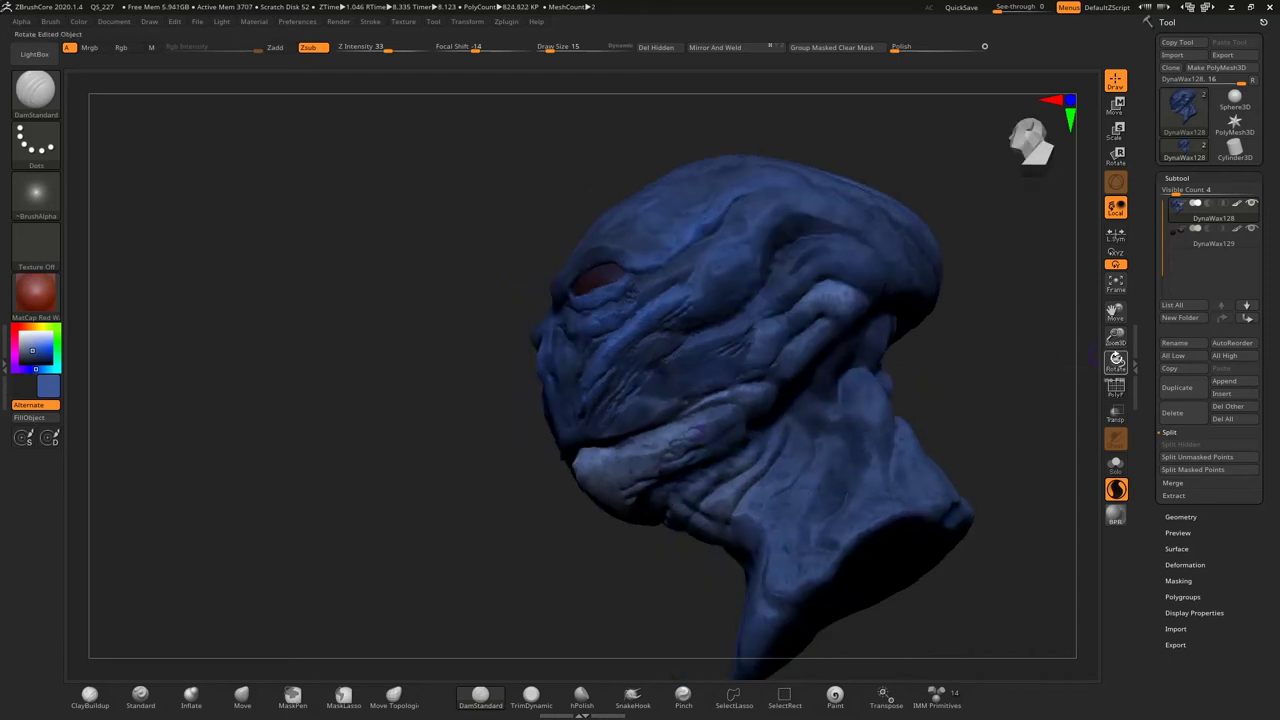
drag(1116, 336, 719, 423)
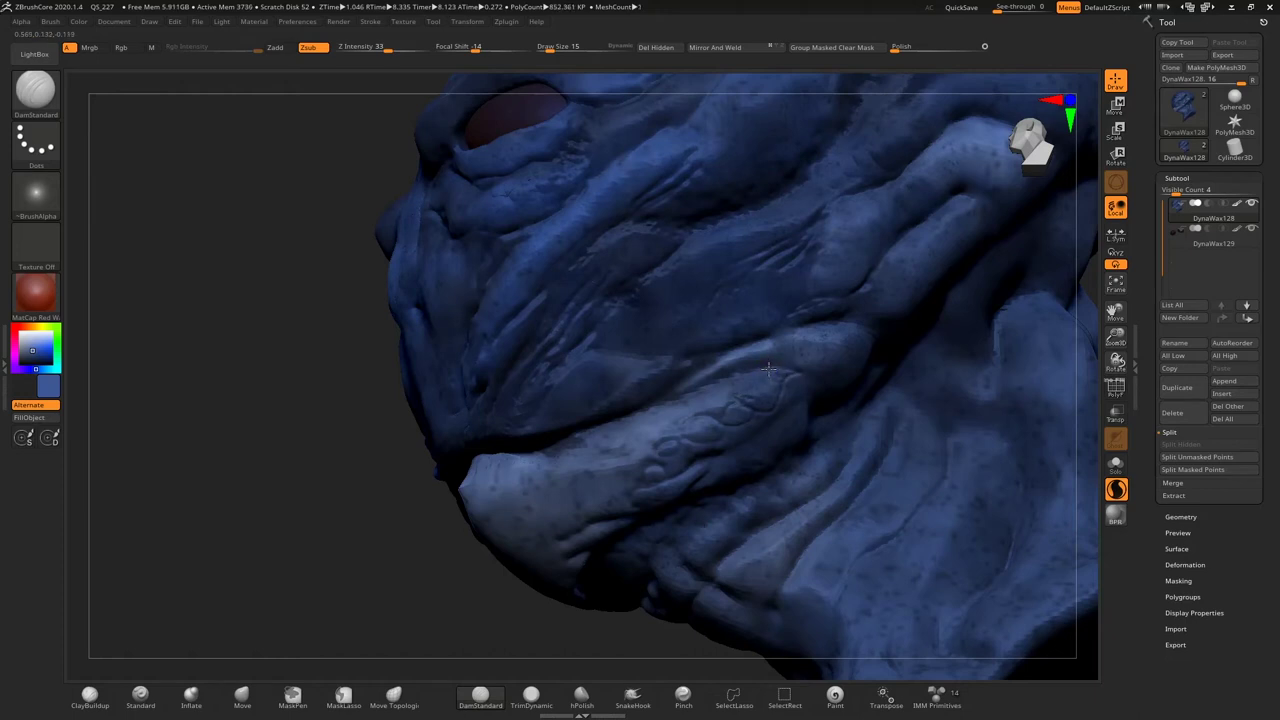
Step: Enlarge the brush to 30 and carve a mark into the lip fold
right_drag(760, 420, 785, 420)
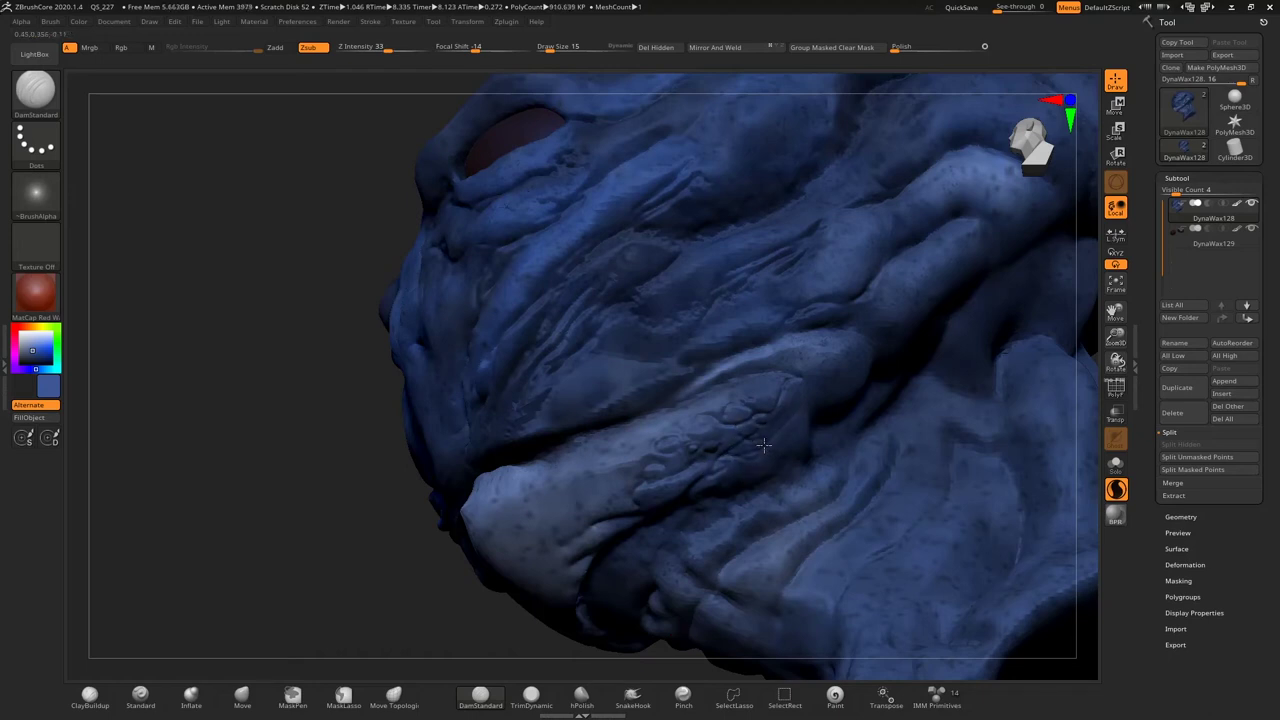
drag(549, 48, 554, 48)
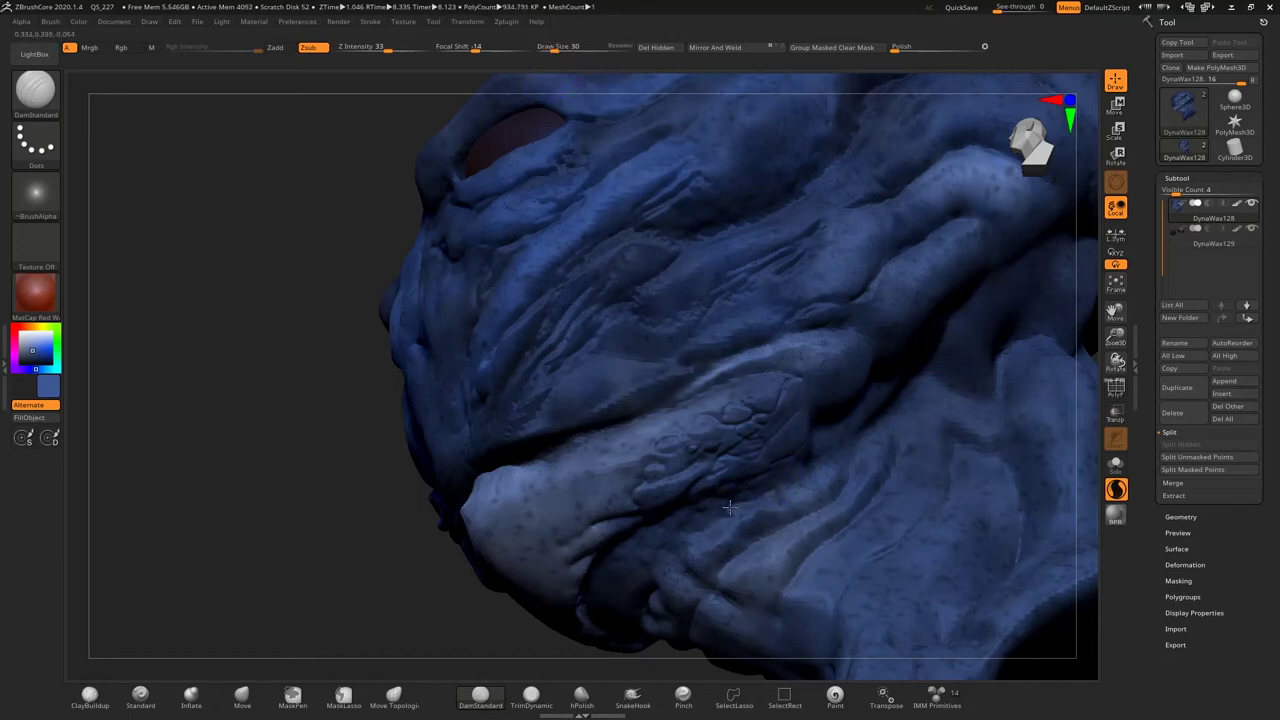
drag(852, 408, 806, 390)
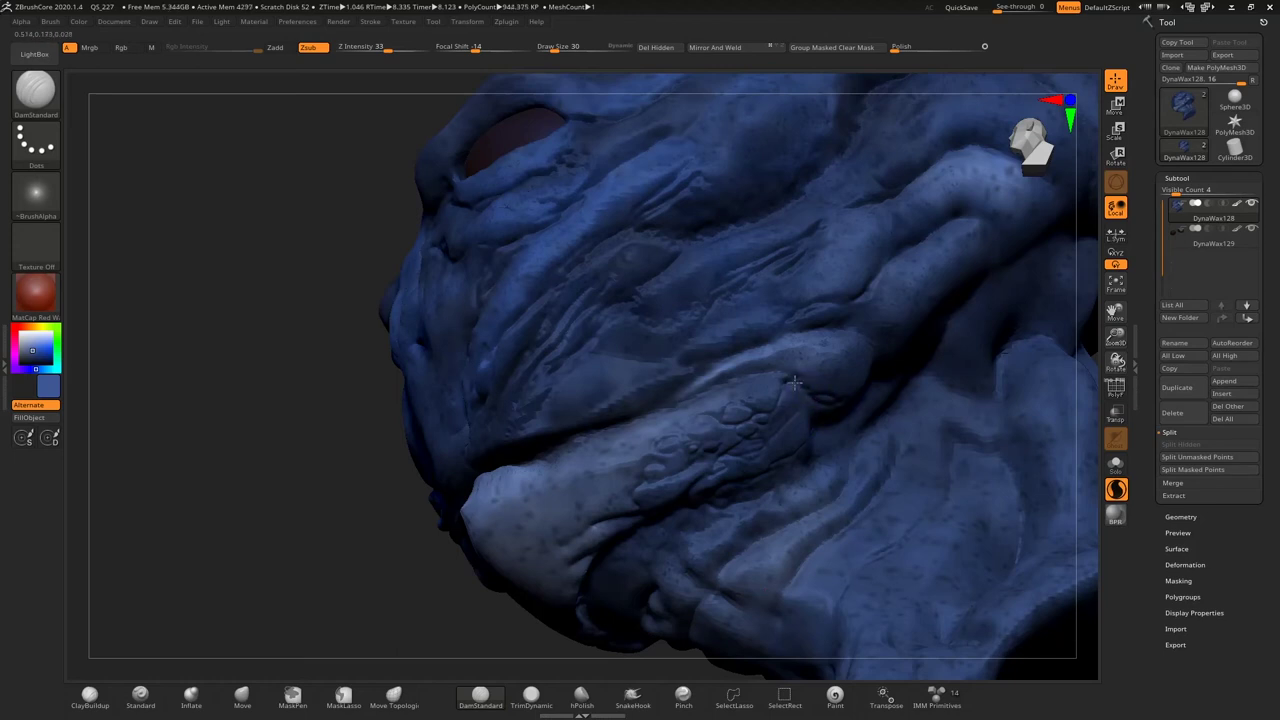
right_drag(634, 447, 636, 444)
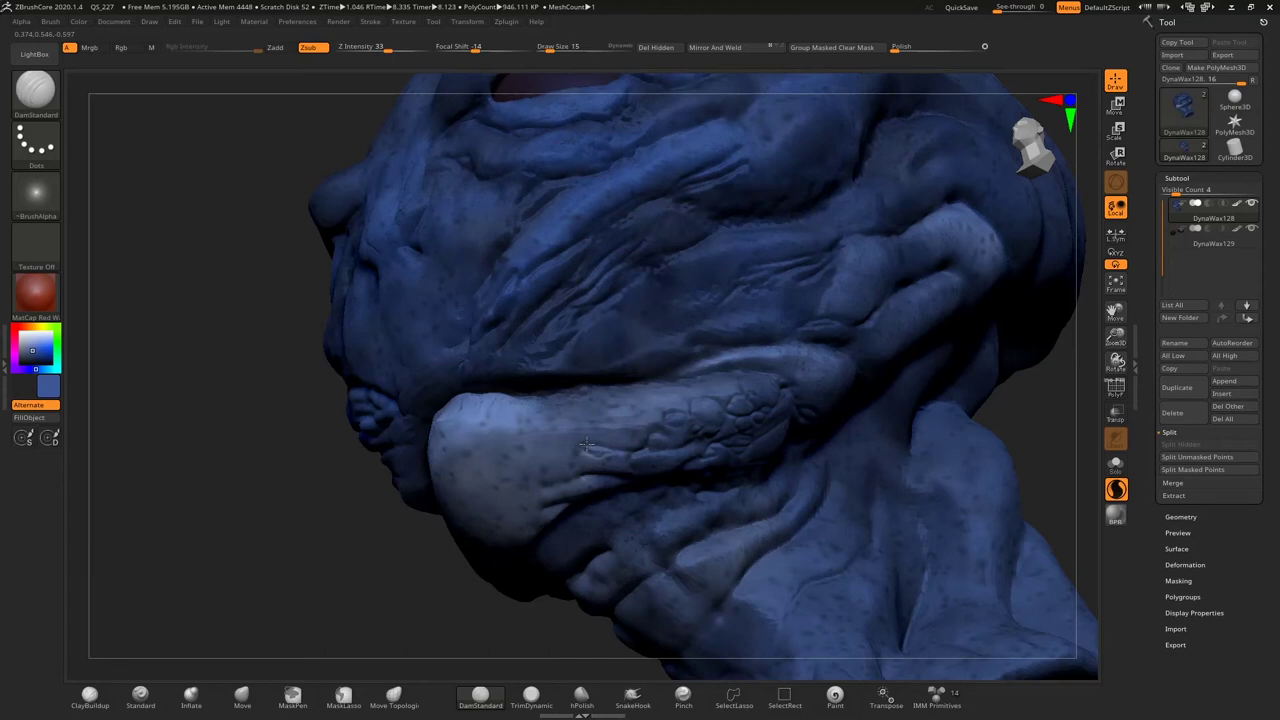
Step: Set draw size 23, toggle Sculptris Pro off and on, and stroke the upper cheek
click(370, 21)
key(bracketright)
key(bracketright)
click(1116, 489)
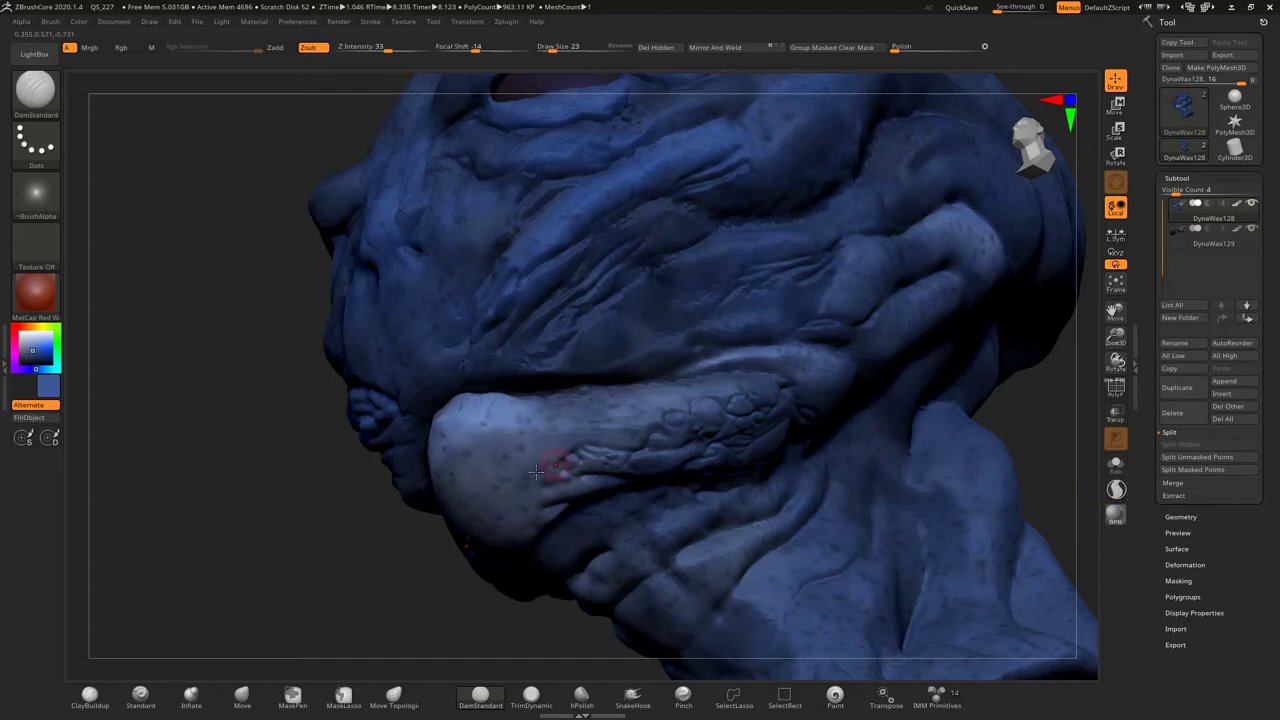
drag(323, 528, 535, 455)
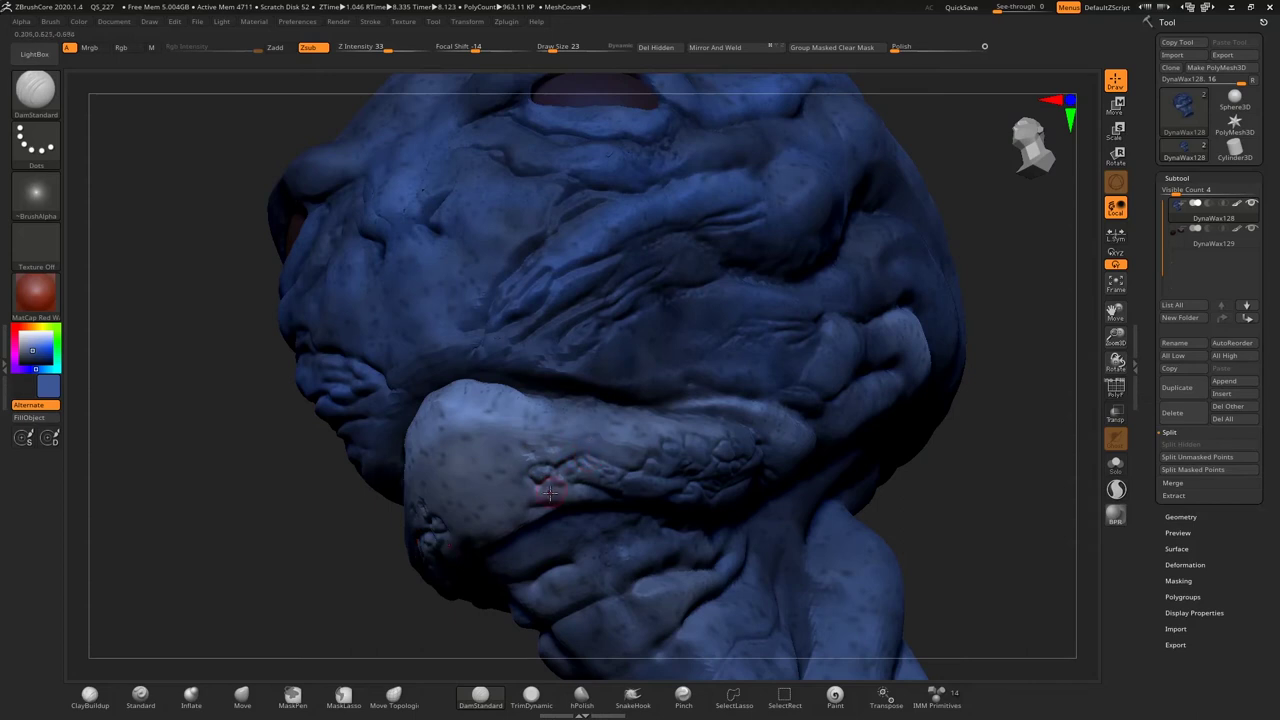
key(1)
drag(558, 363, 512, 344)
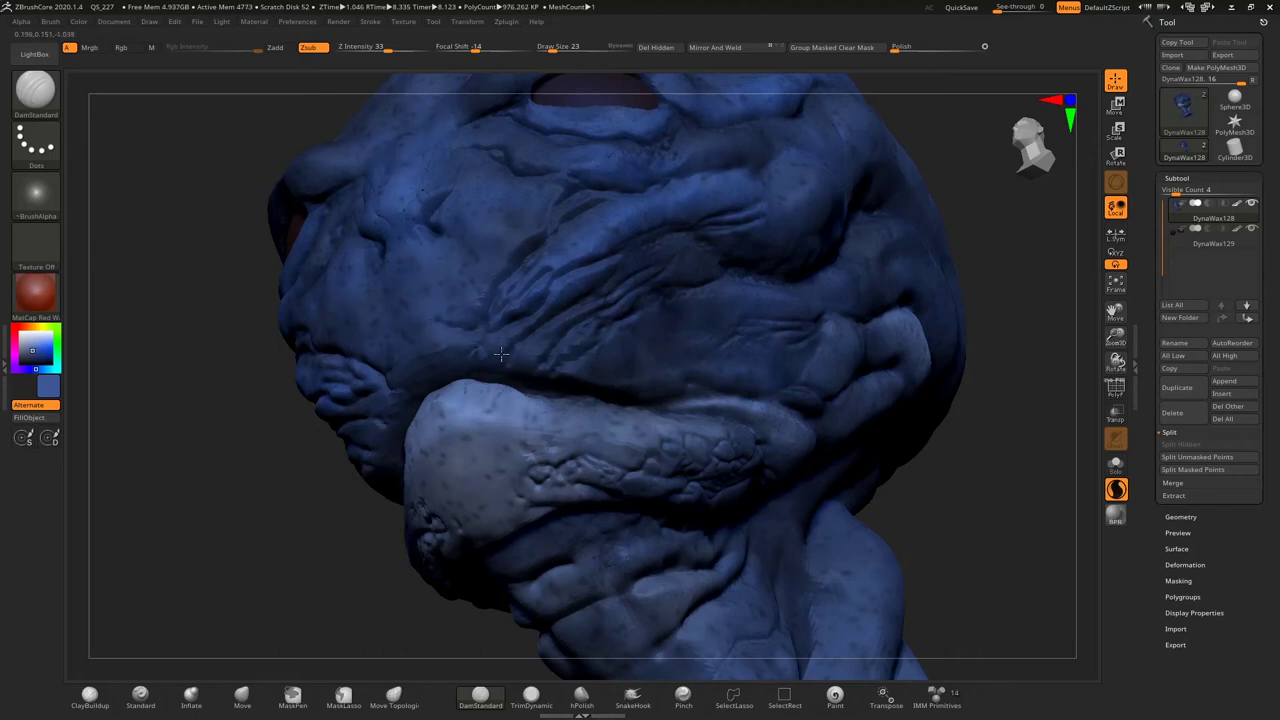
Step: Zoom in close on the lower lip and switch to the Pinch brush
drag(1060, 369, 879, 340)
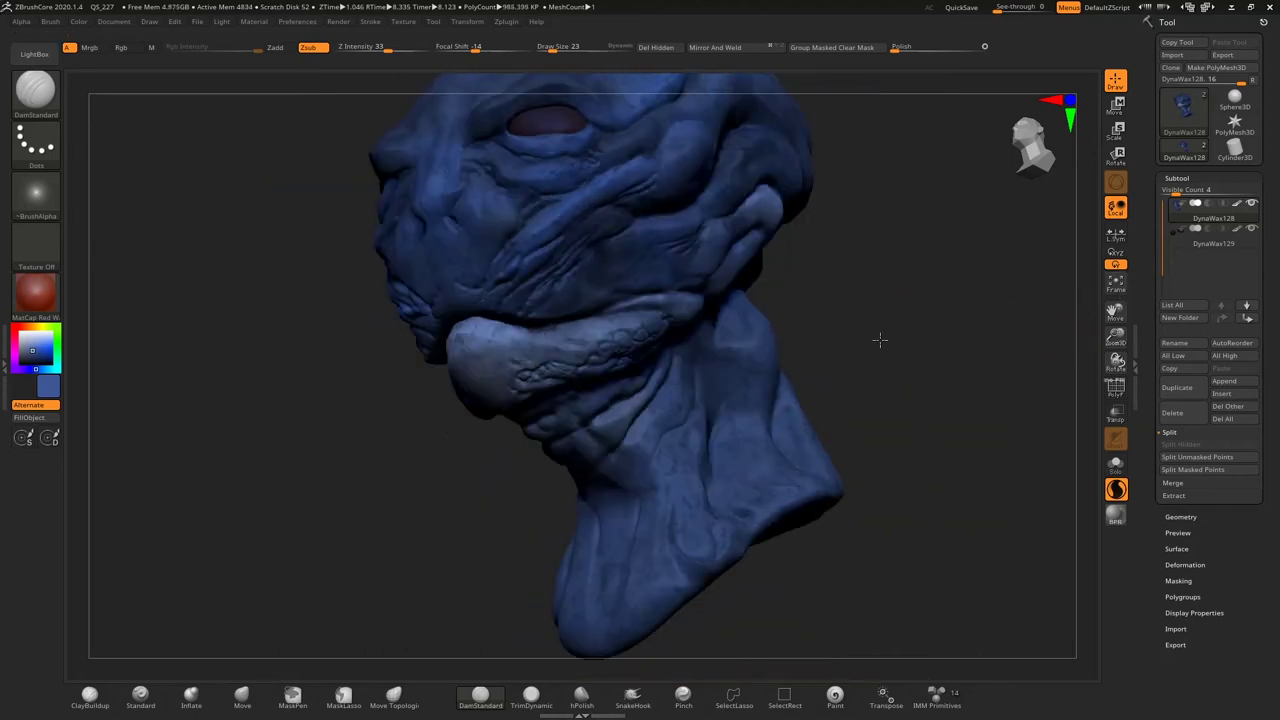
mouse_move(1116, 362)
mouse_down()
mouse_move(1057, 451)
mouse_move(1017, 449)
mouse_up()
drag(1116, 340, 1114, 345)
drag(417, 531, 577, 685)
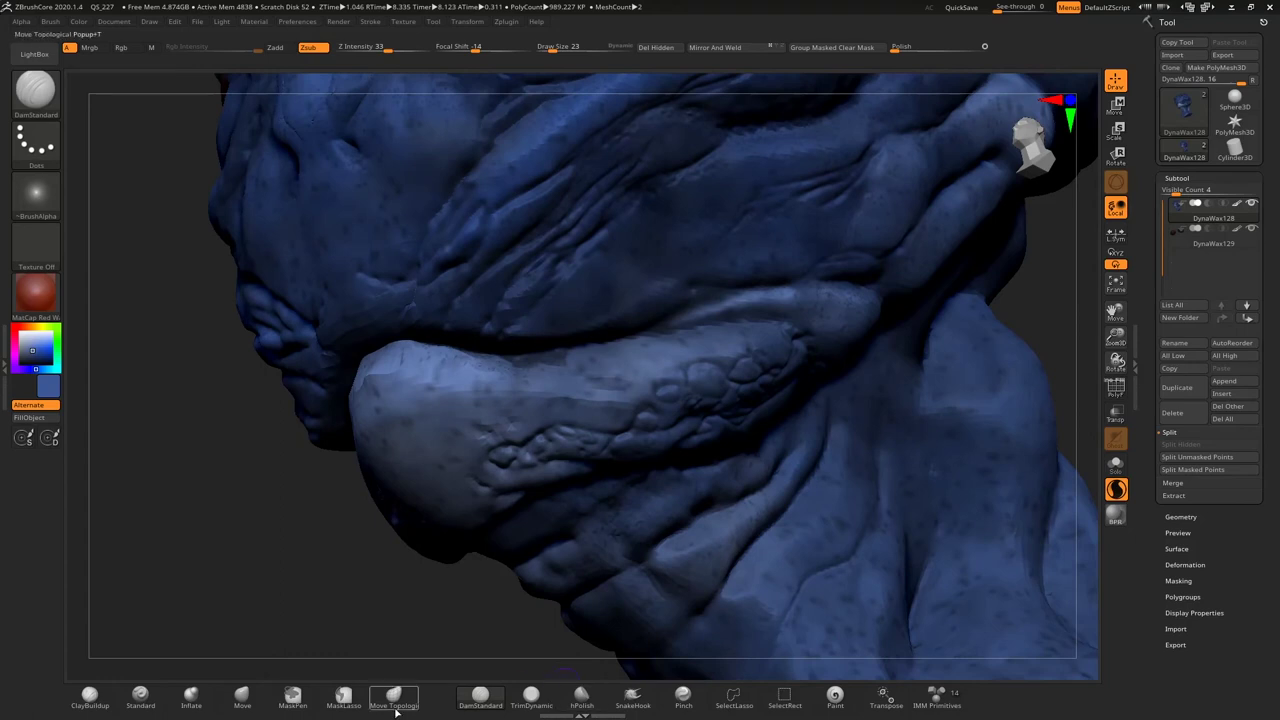
click(683, 697)
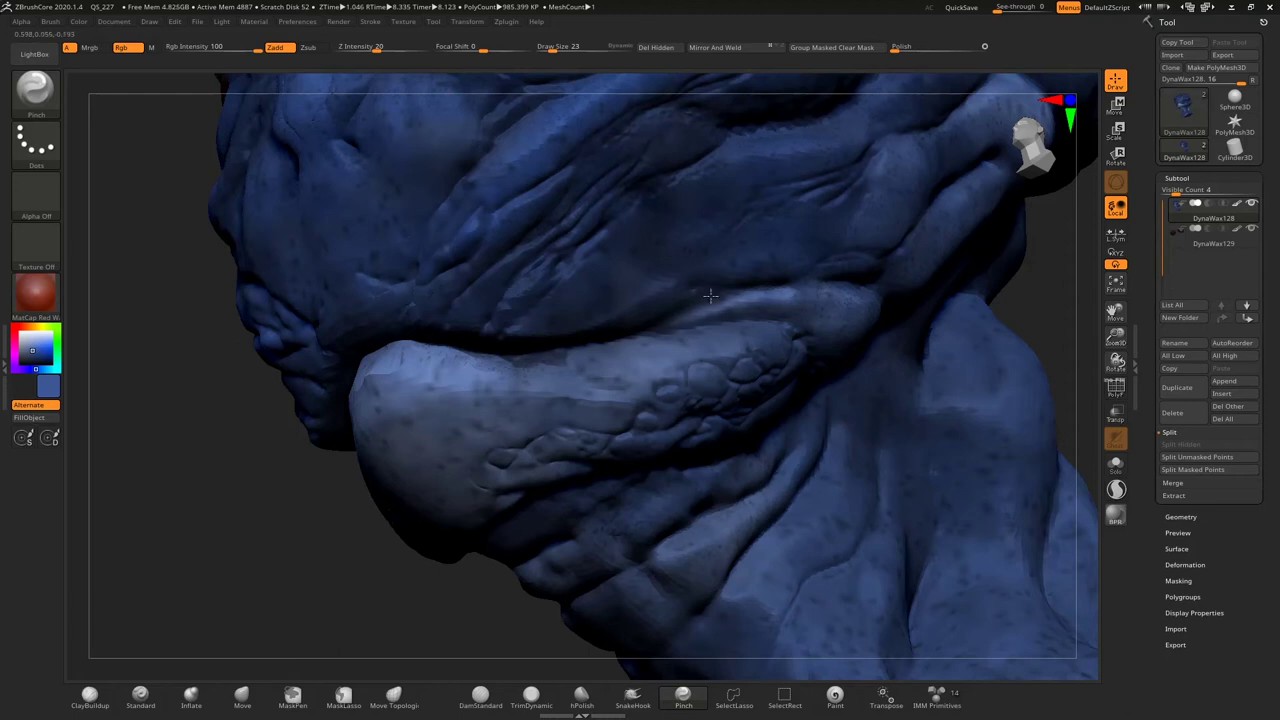
Step: Switch from Pinch to Inflate, then to the Standard brush with B-S-T
right_drag(743, 288, 653, 392)
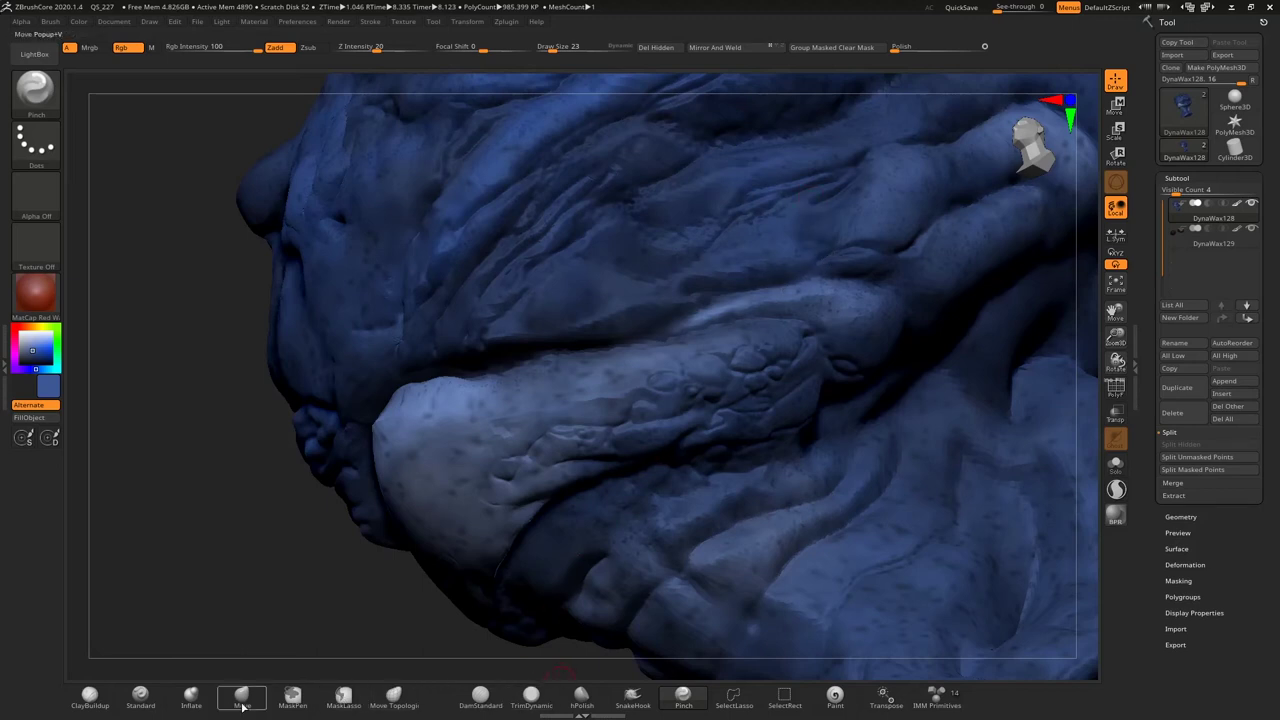
click(191, 697)
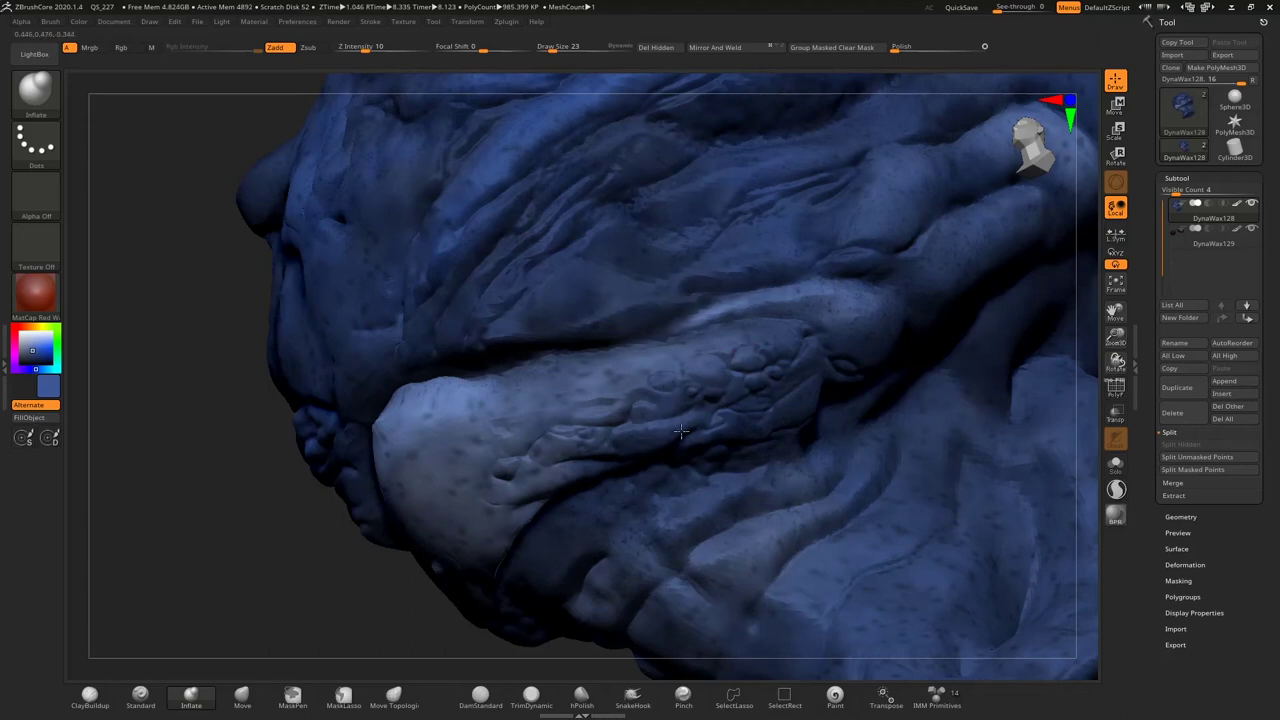
click(1115, 285)
mouse_move(971, 351)
mouse_down()
mouse_move(987, 364)
mouse_move(939, 354)
mouse_move(925, 335)
mouse_up()
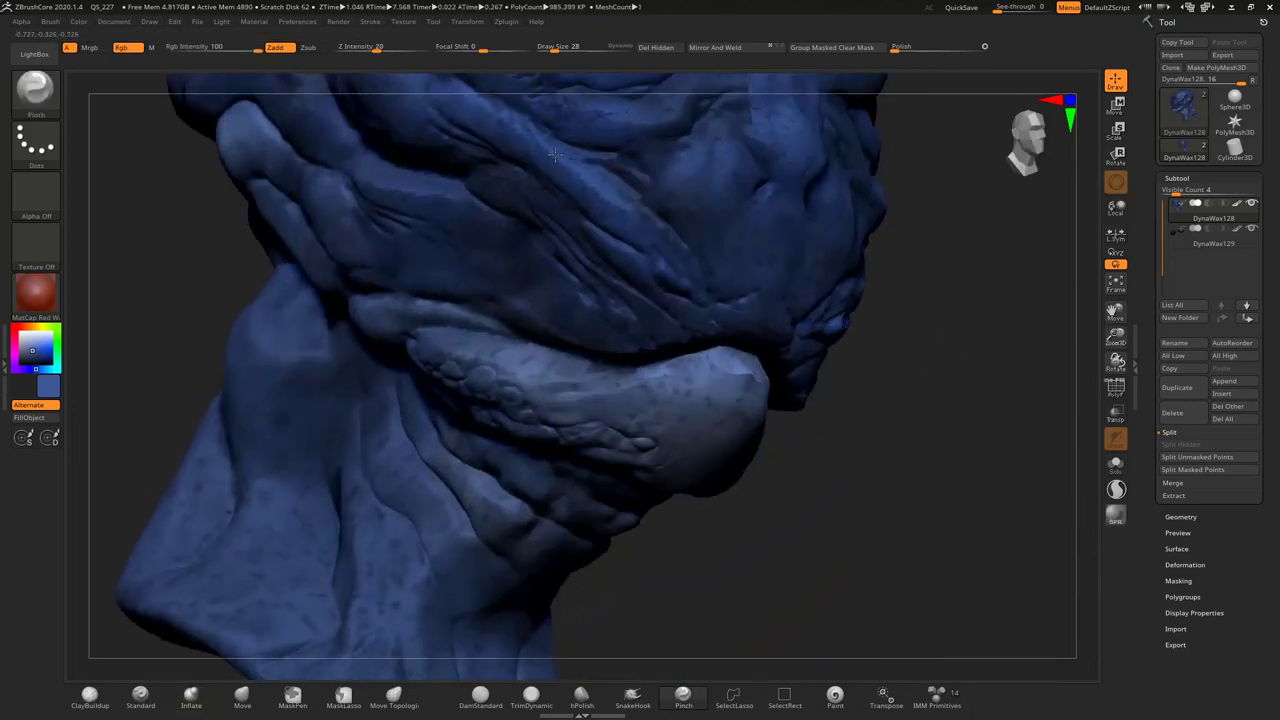
key(b)
key(s)
key(t)
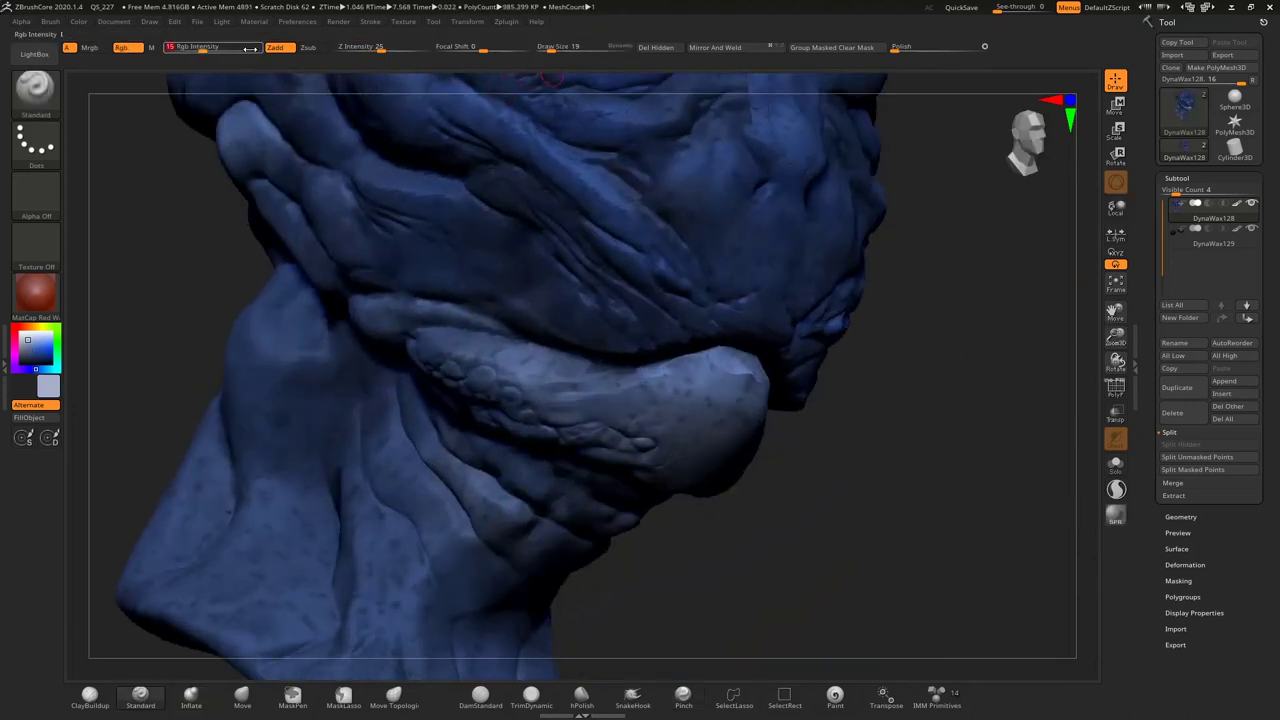
Step: Raise a row of seven small bumps along the lower lip ridge
drag(796, 420, 591, 290)
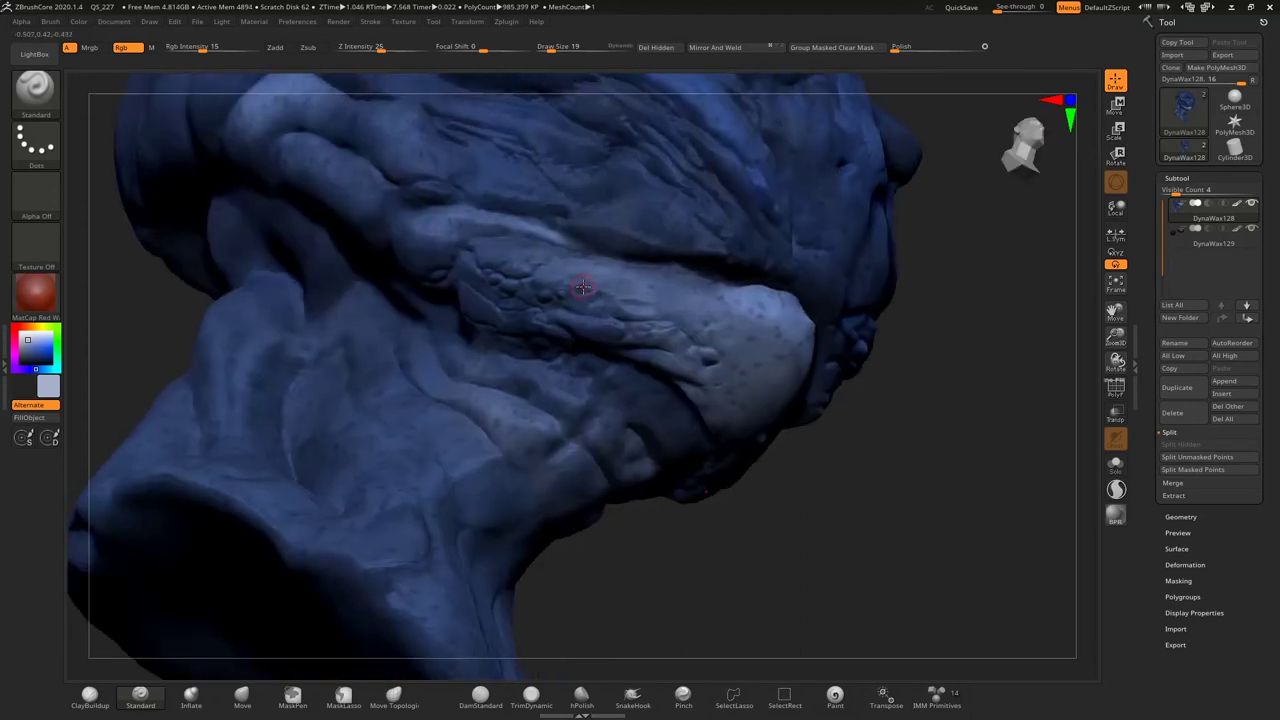
click(545, 295)
click(515, 268)
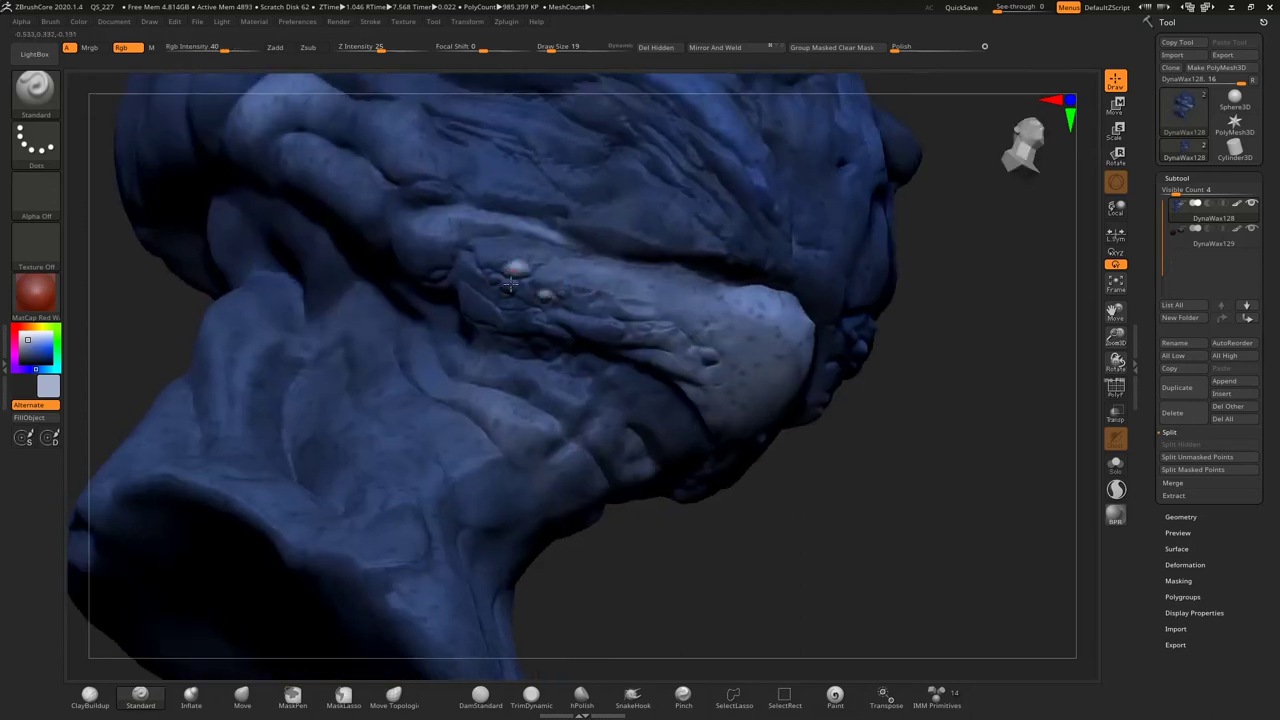
click(495, 281)
click(537, 289)
click(590, 291)
click(500, 300)
click(460, 275)
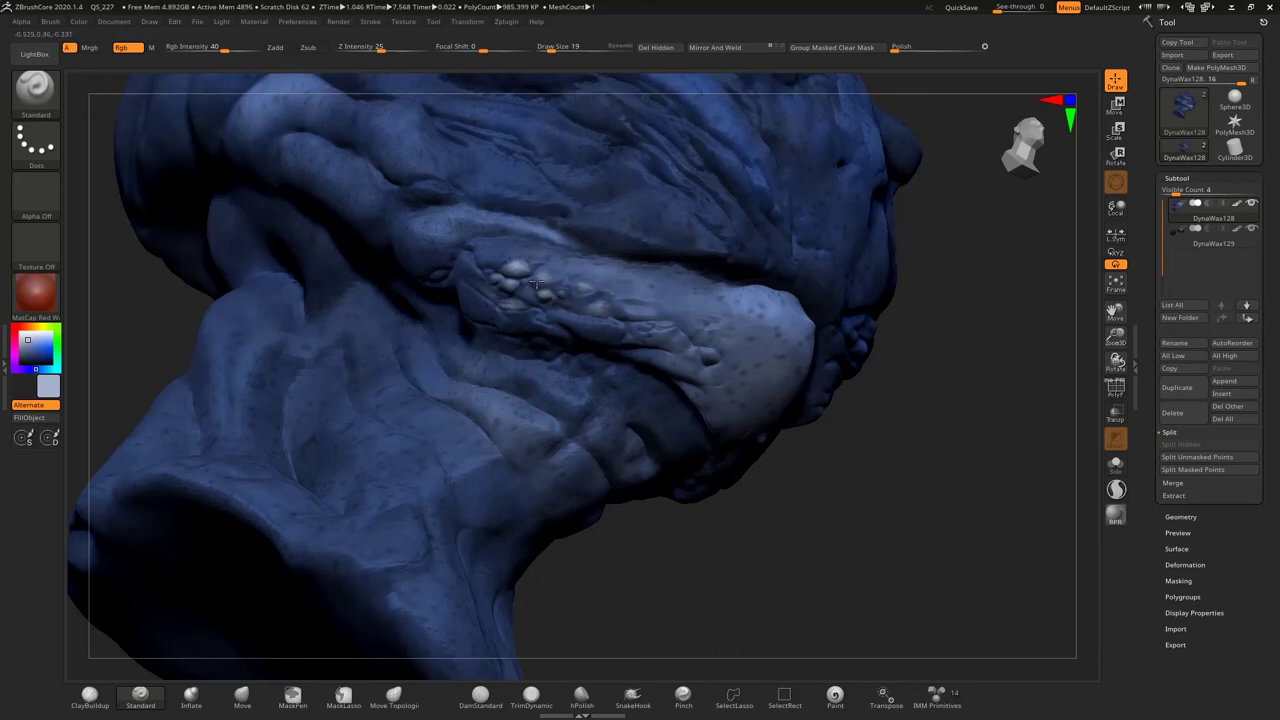
mouse_move(940, 420)
mouse_down()
mouse_move(984, 358)
mouse_move(906, 306)
mouse_up()
Step: Turn the head into a side profile and run a BPR render
mouse_move(686, 176)
mouse_down()
mouse_move(357, 371)
mouse_move(553, 374)
mouse_move(552, 343)
mouse_move(563, 376)
mouse_up()
drag(600, 500, 596, 560)
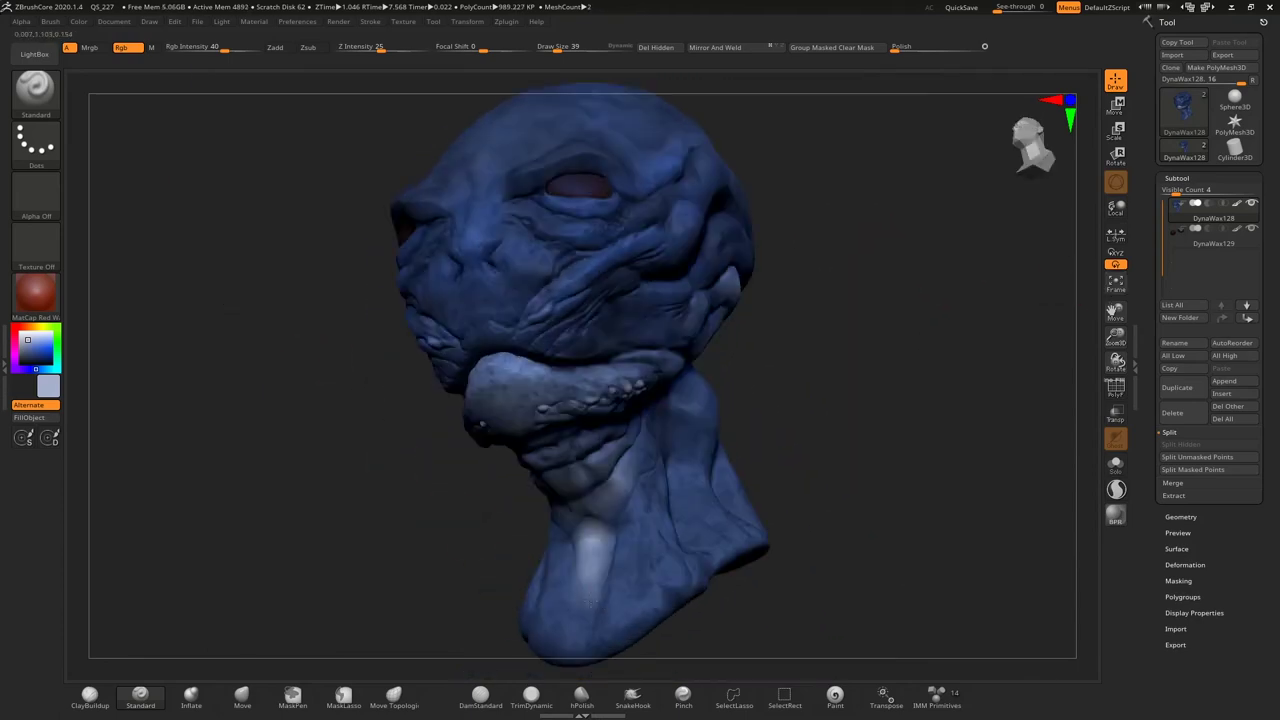
mouse_move(585, 480)
mouse_down()
mouse_move(510, 350)
mouse_move(640, 357)
mouse_up()
mouse_move(835, 297)
mouse_down()
mouse_move(523, 457)
mouse_move(640, 420)
mouse_up()
click(1116, 516)
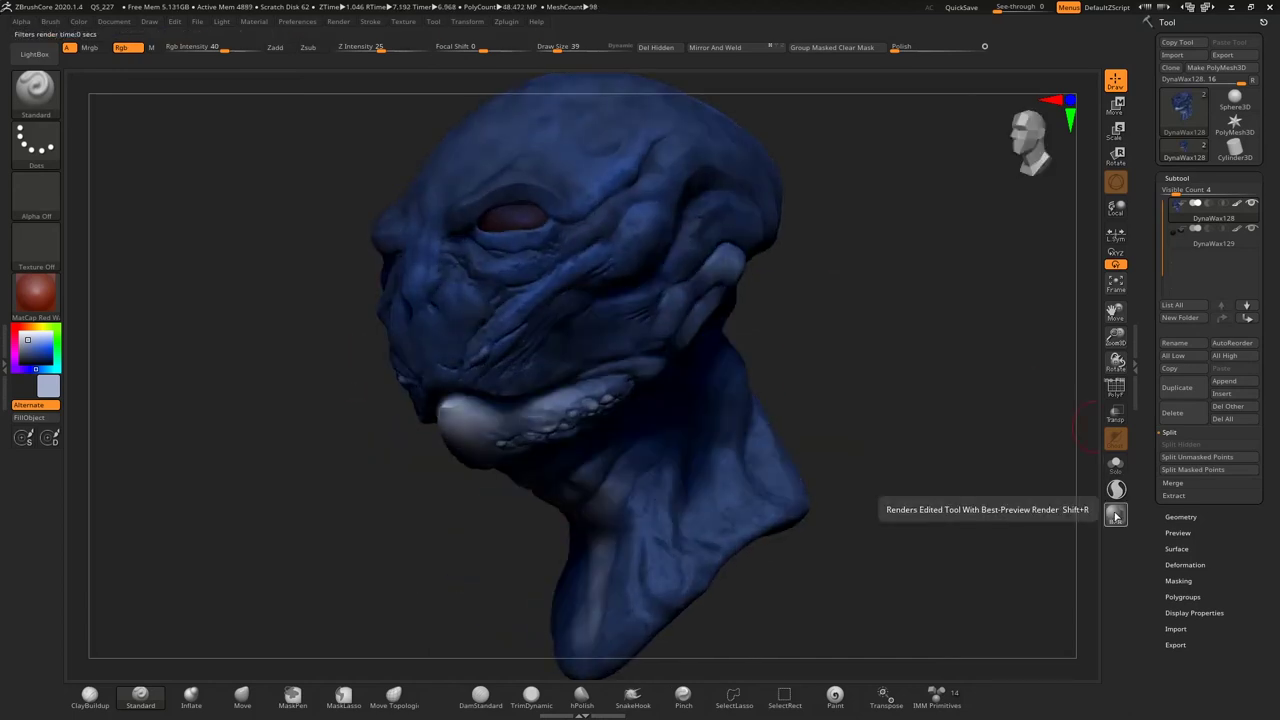
Step: Add NoiseMaker surface noise with tuned scale and strength, then BPR render it
click(1176, 549)
click(1190, 565)
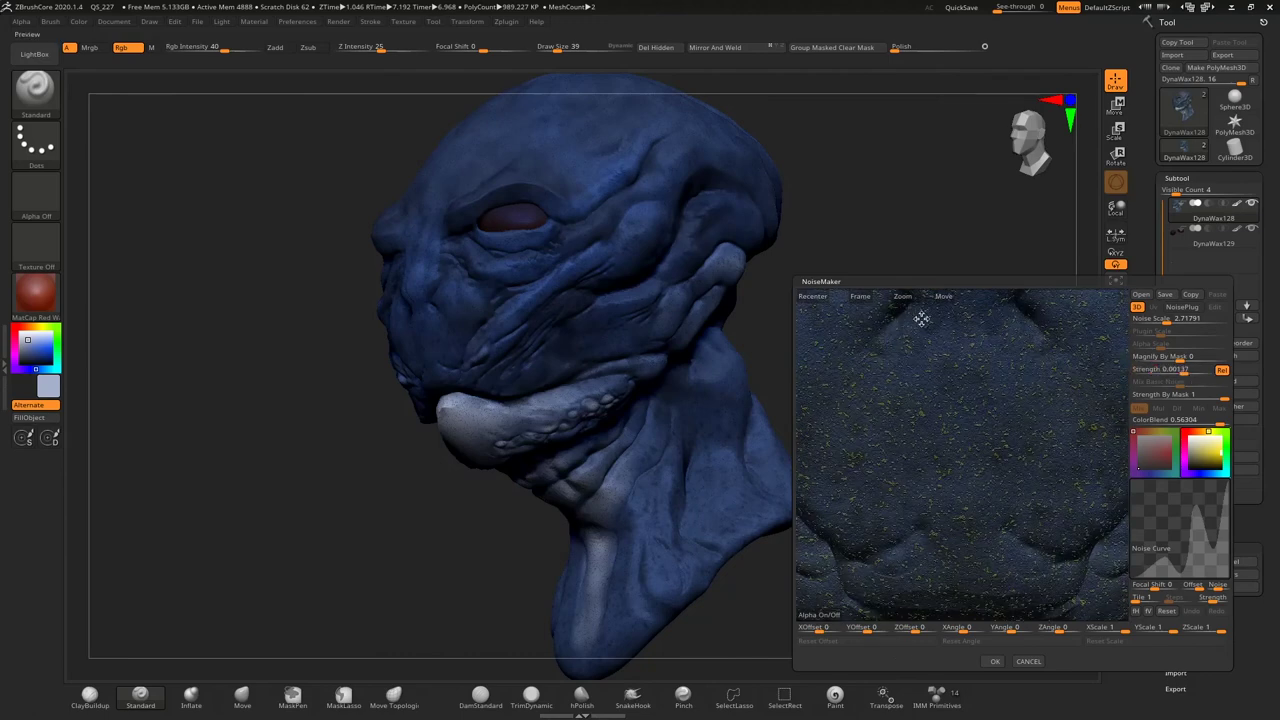
drag(921, 318, 960, 420)
click(995, 661)
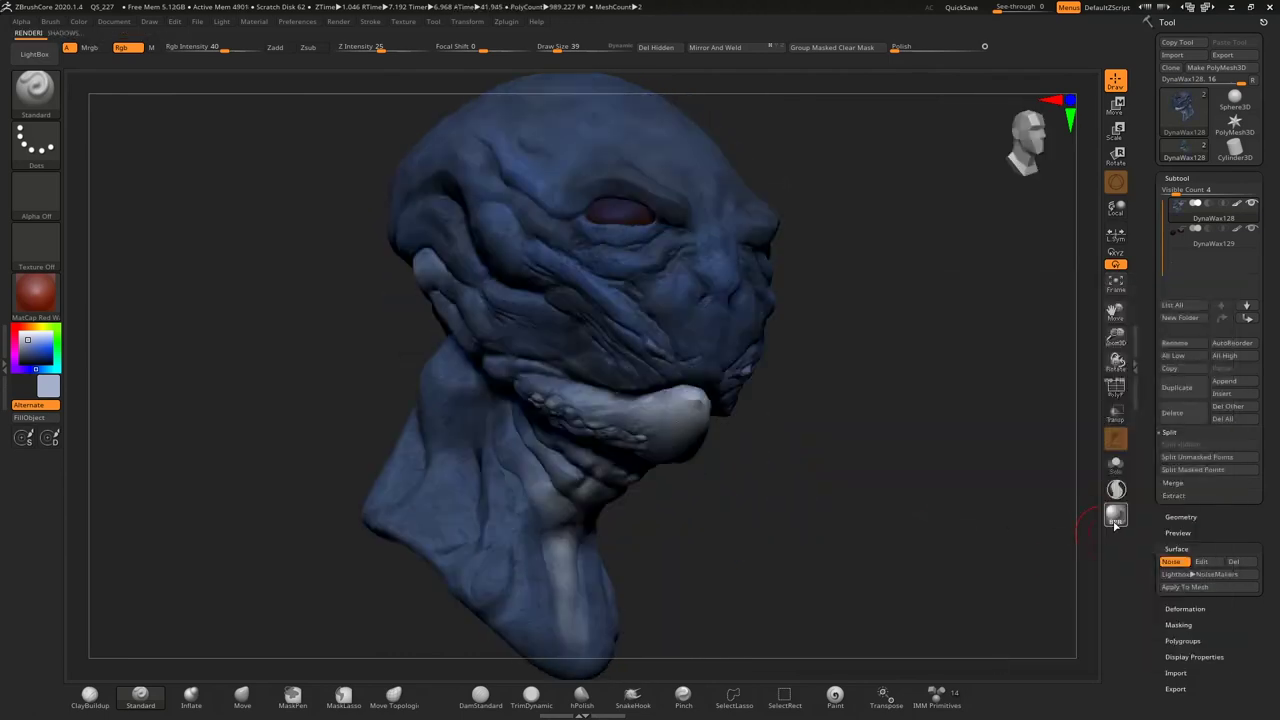
click(1116, 518)
Step: Refine the noise to a scale of about 0.94 and re-render in close-up
click(1200, 561)
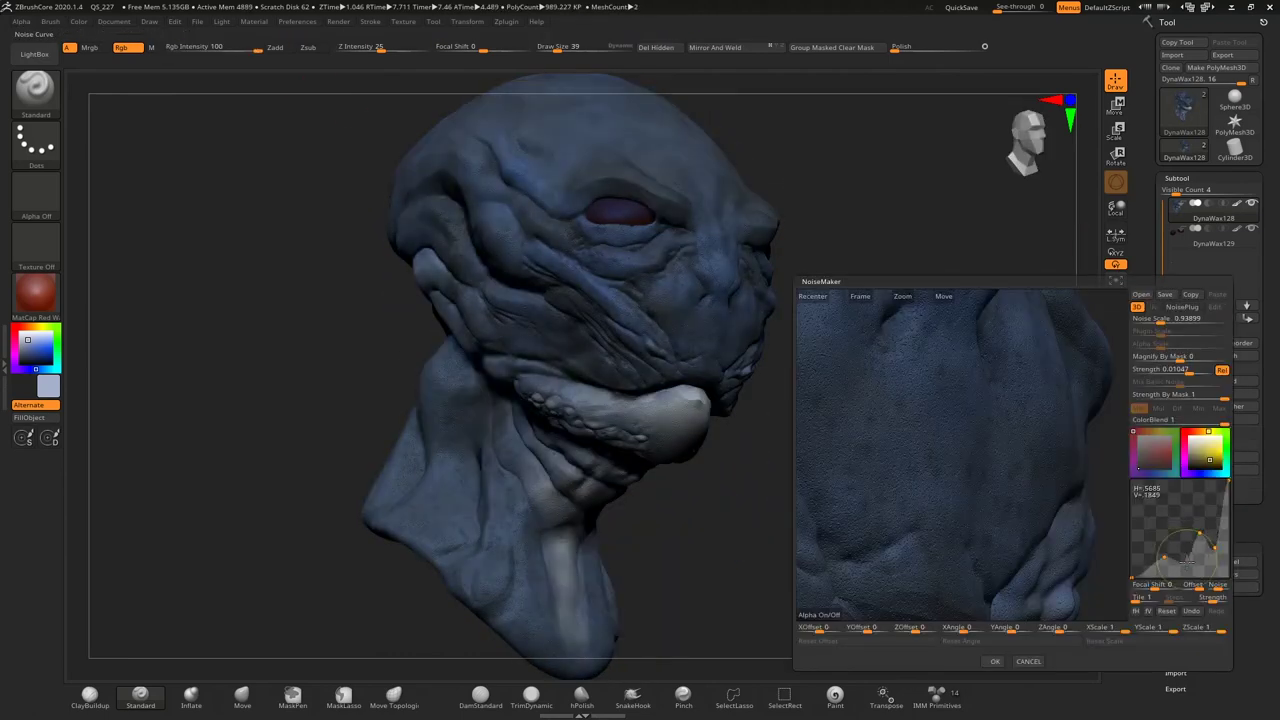
click(995, 661)
drag(1116, 335, 1118, 609)
click(1116, 518)
drag(1000, 470, 860, 260)
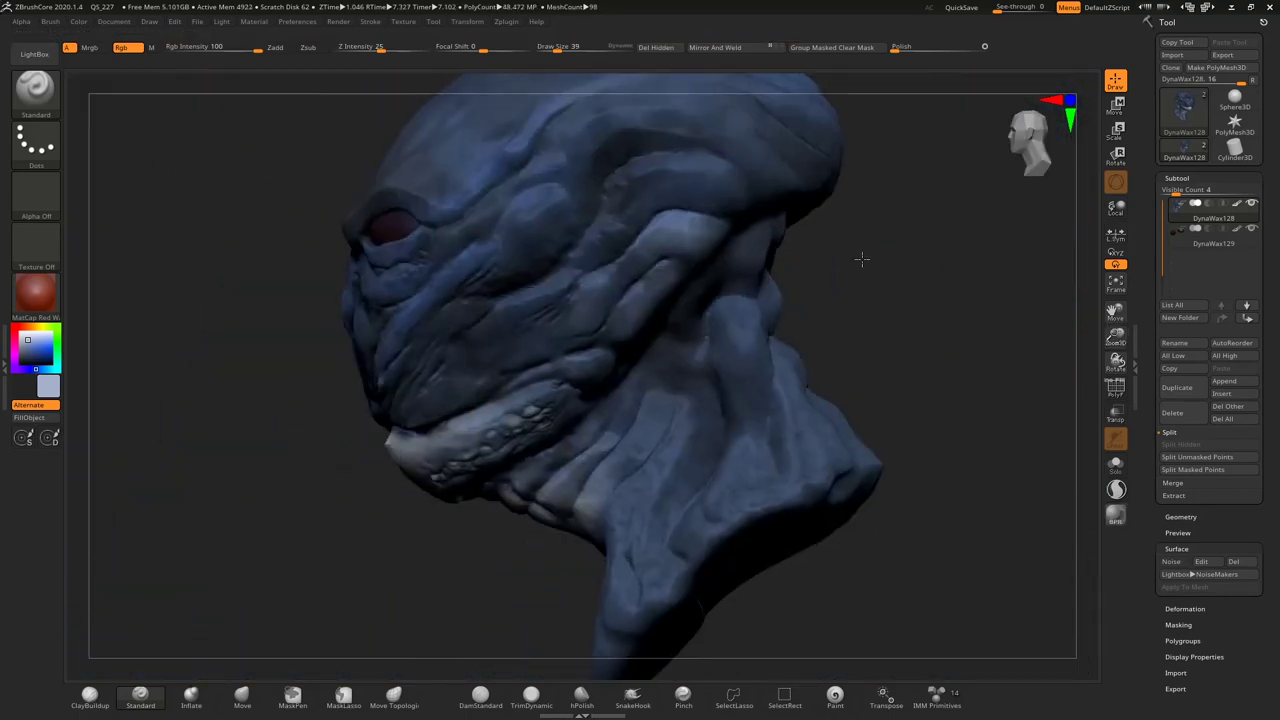
drag(1115, 335, 1094, 484)
key(bracketleft)
Step: Shrink the brush, set colour intensity, swap main and secondary colours, and frame the head
key(bracketleft)
key(bracketleft)
key(i)
key(bracketleft)
key(bracketleft)
key(bracketleft)
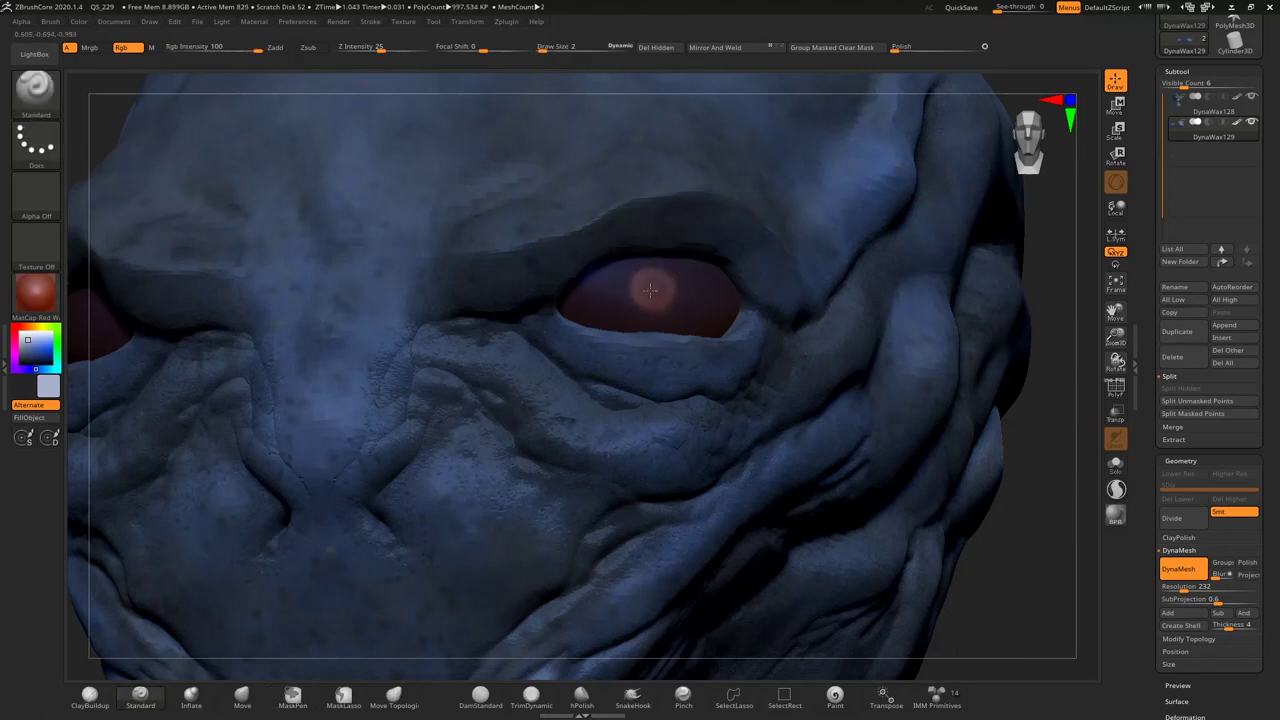
key(v)
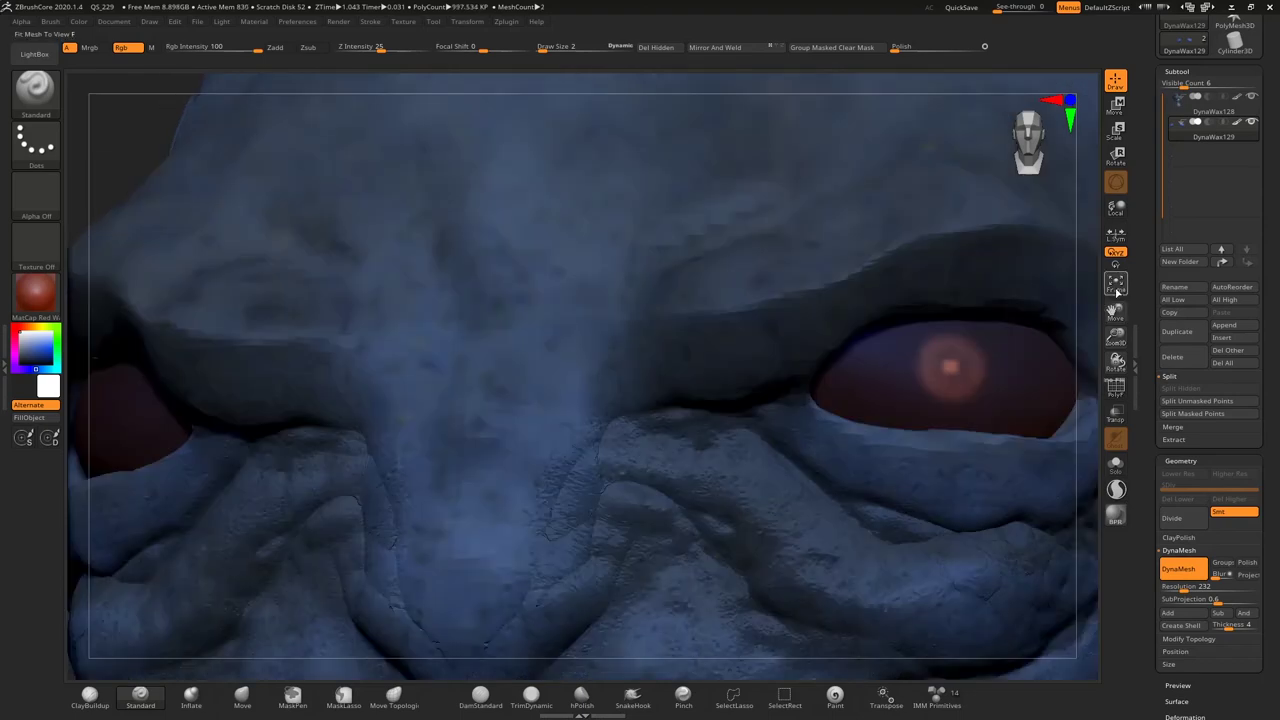
click(1115, 285)
Step: Try the Transpose gizmo from a three-quarter view, then return to sculpting
click(1184, 717)
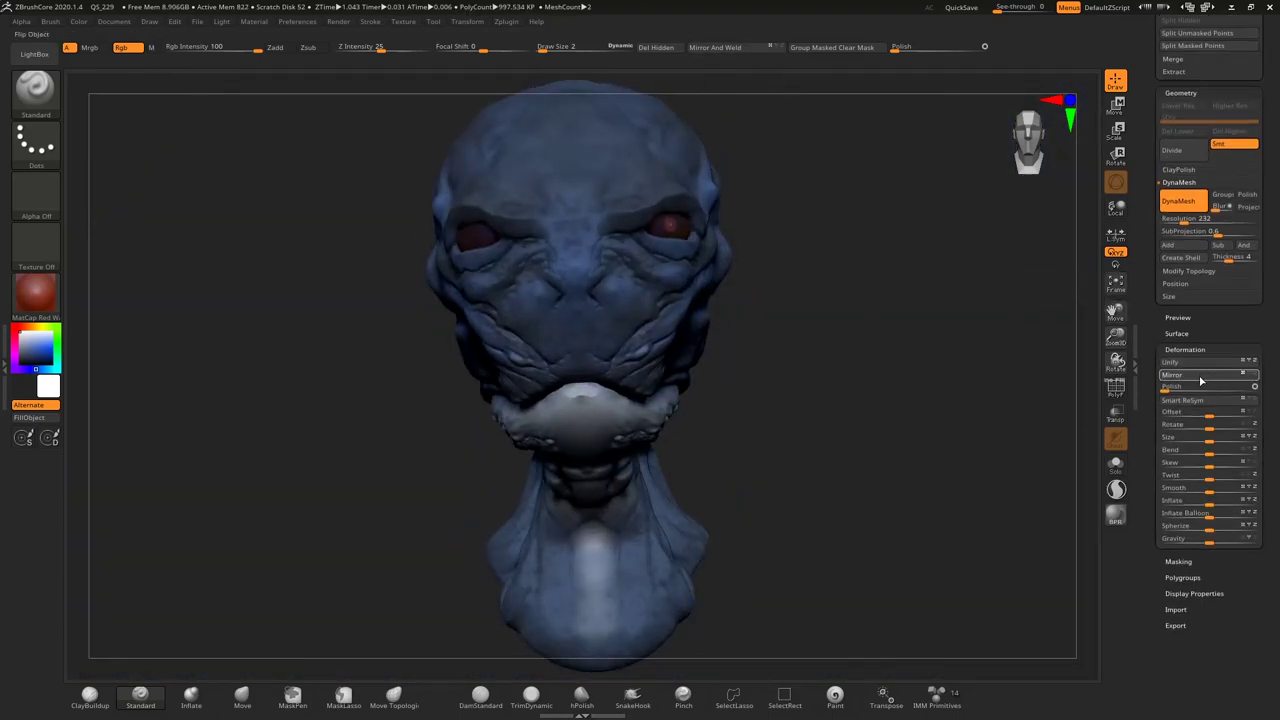
drag(806, 229, 790, 200)
key(w)
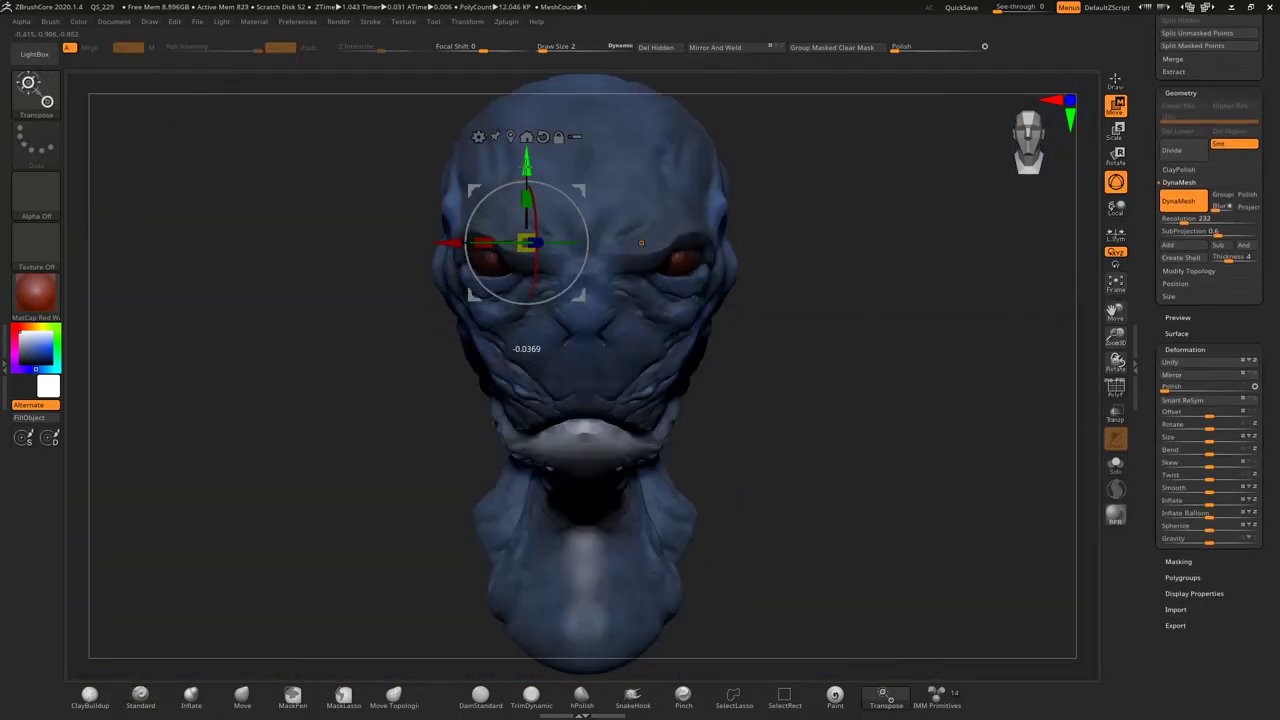
drag(990, 270, 890, 241)
key(q)
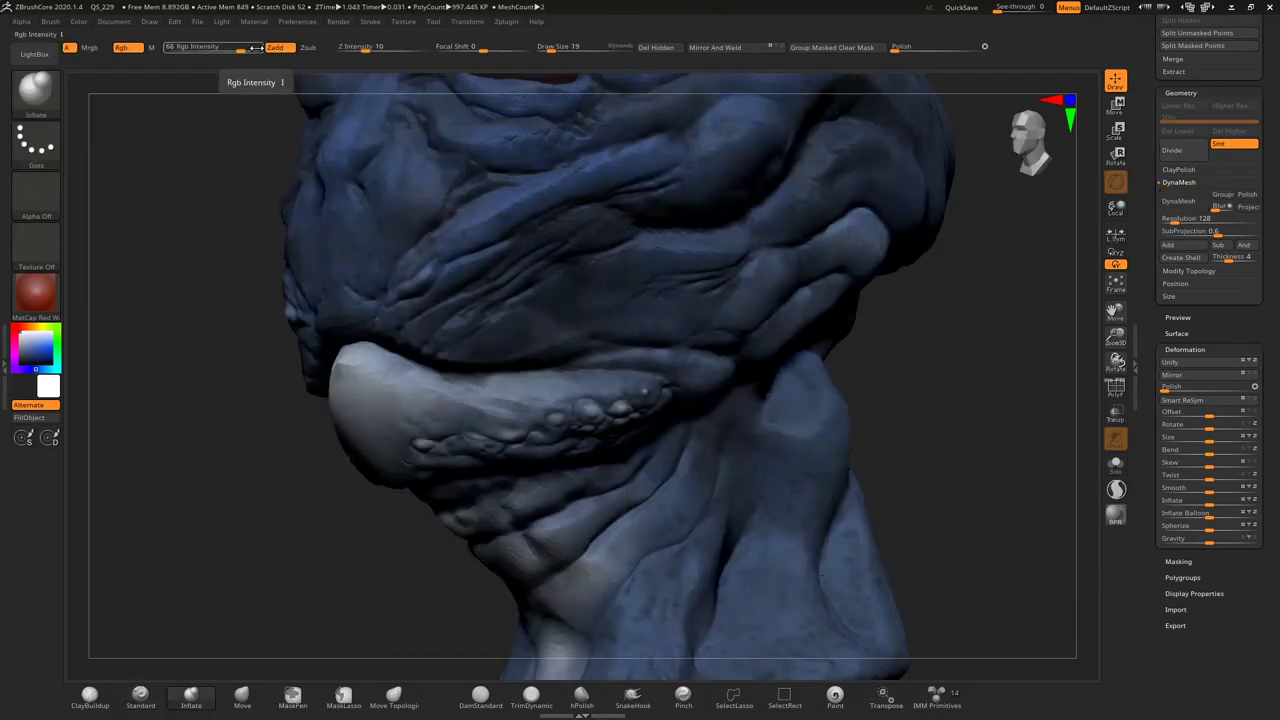
Step: Inflate two lower-lip bumps, then set Z Intensity 30 and brush size 12
click(591, 410)
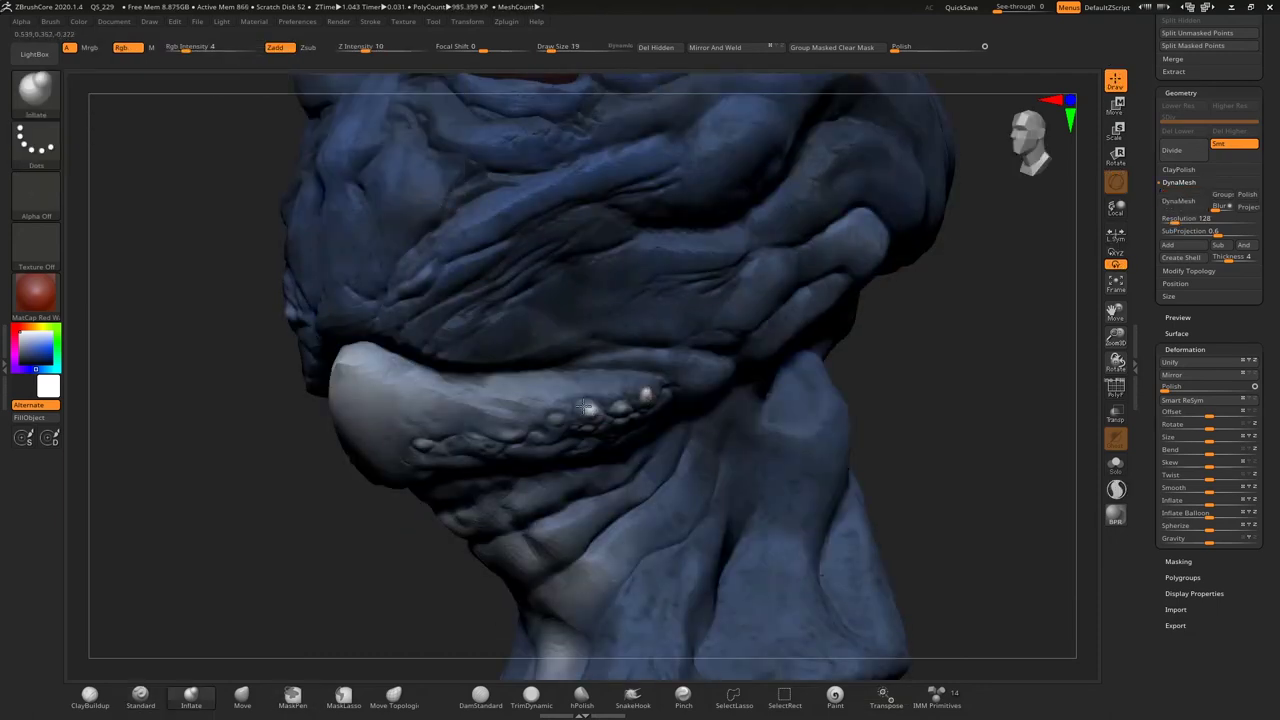
click(555, 416)
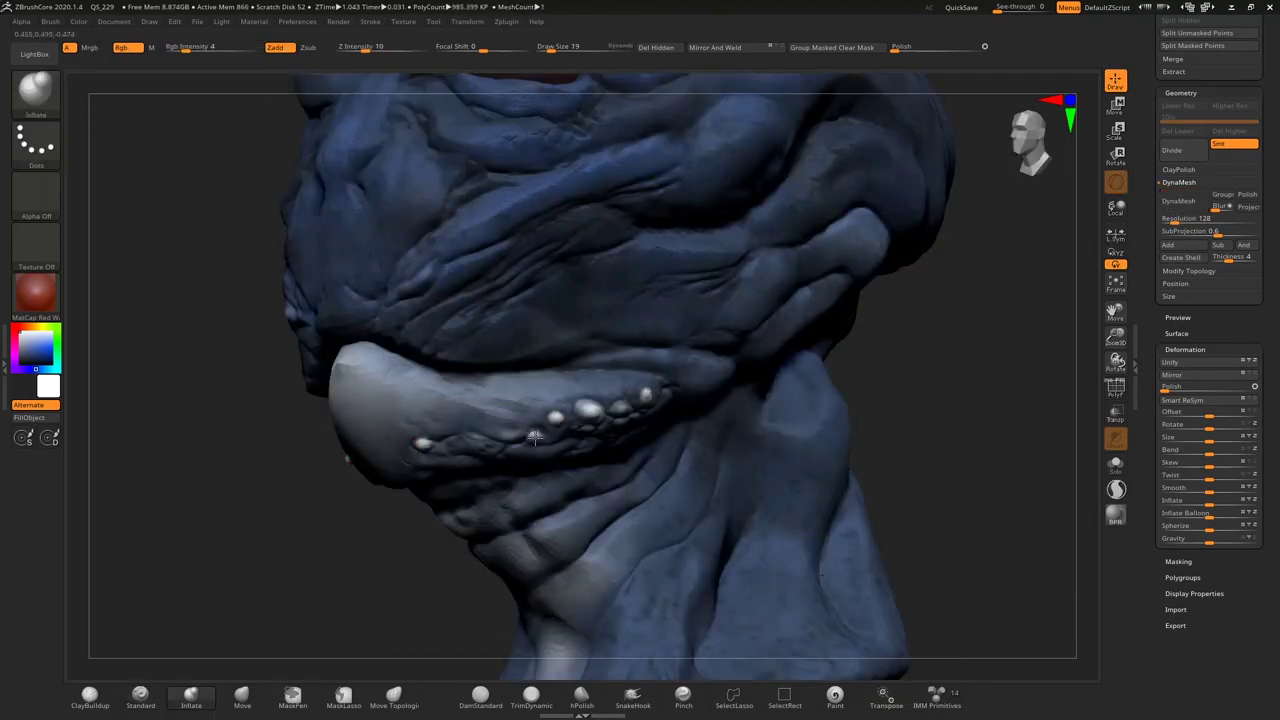
drag(300, 460, 292, 283)
drag(560, 47, 552, 47)
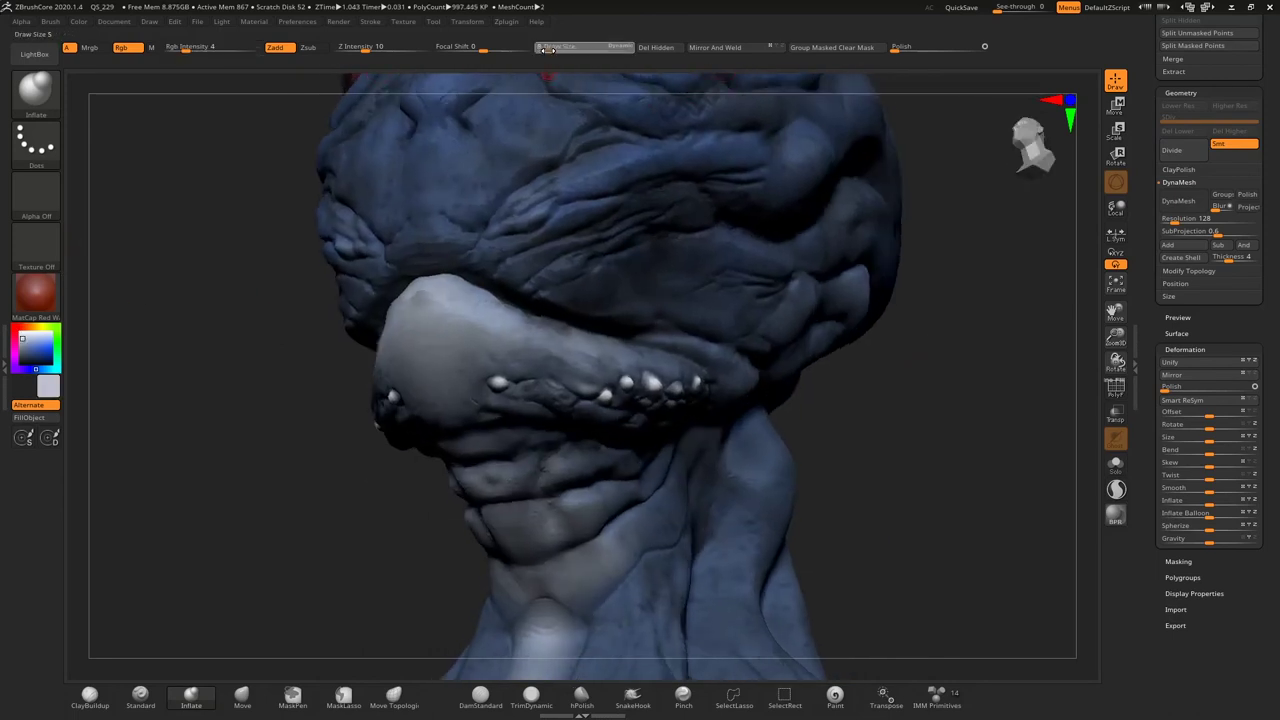
drag(379, 55, 392, 55)
key(bracketleft)
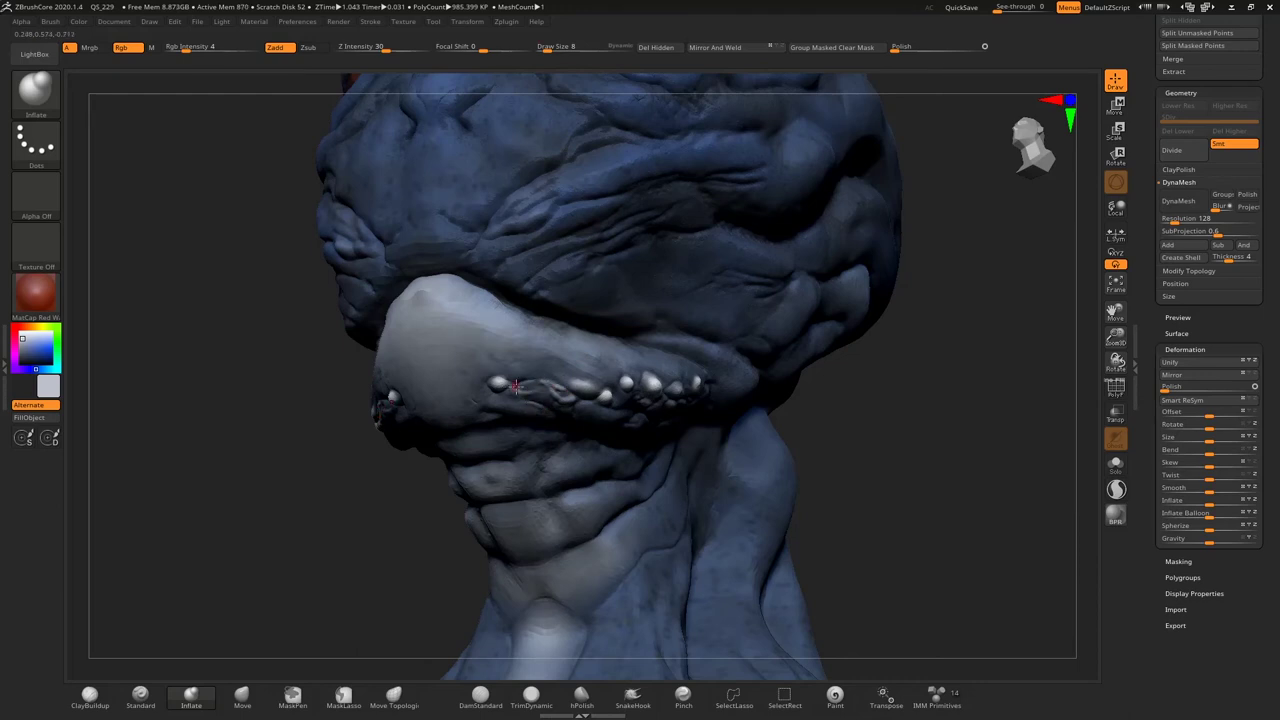
drag(826, 411, 474, 348)
key(bracketright)
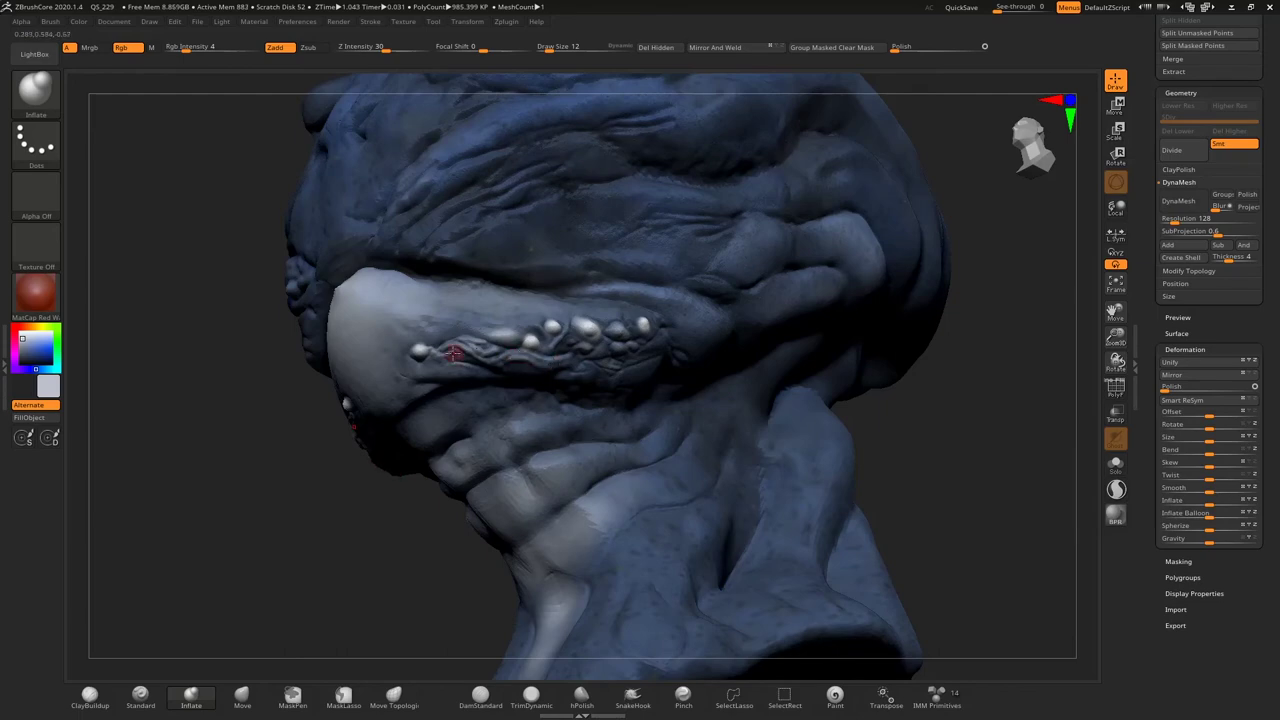
Step: Sculpt a thin raised ridge along the lower lip with a short follow-up stroke
right_drag(810, 365, 533, 315)
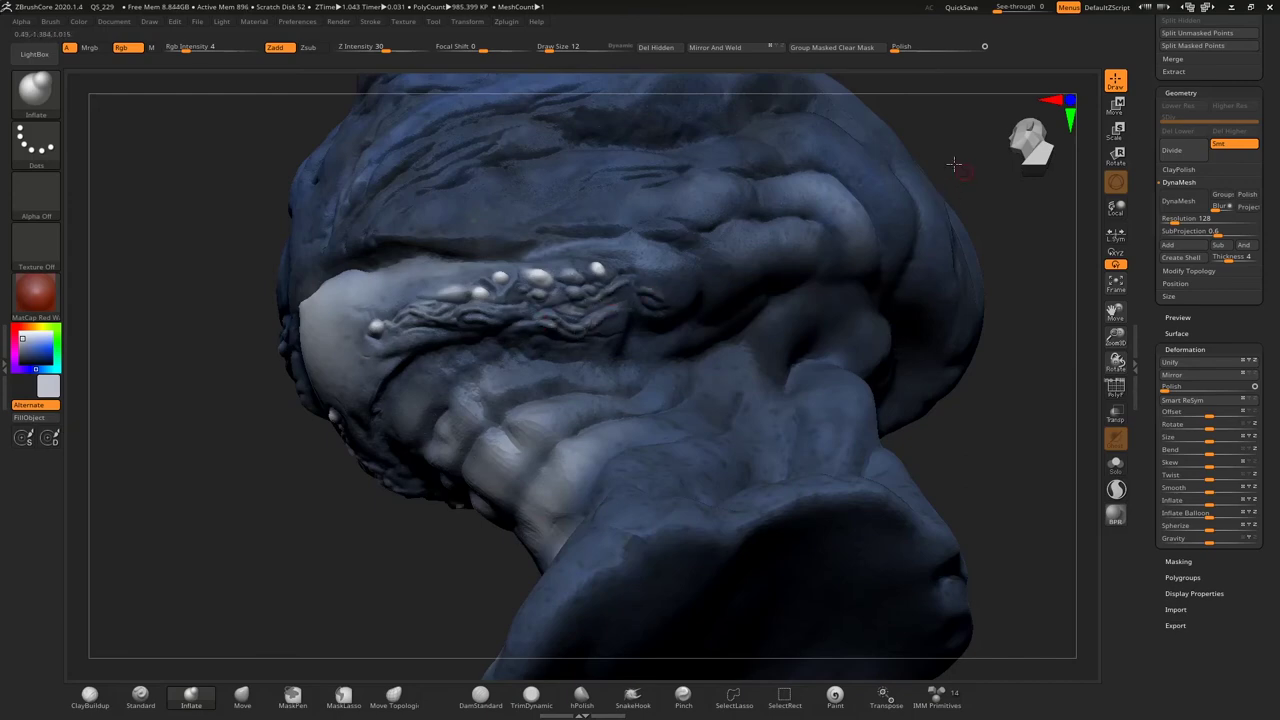
right_drag(954, 164, 597, 260)
mouse_move(585, 272)
mouse_down()
mouse_move(538, 291)
mouse_move(549, 328)
mouse_up()
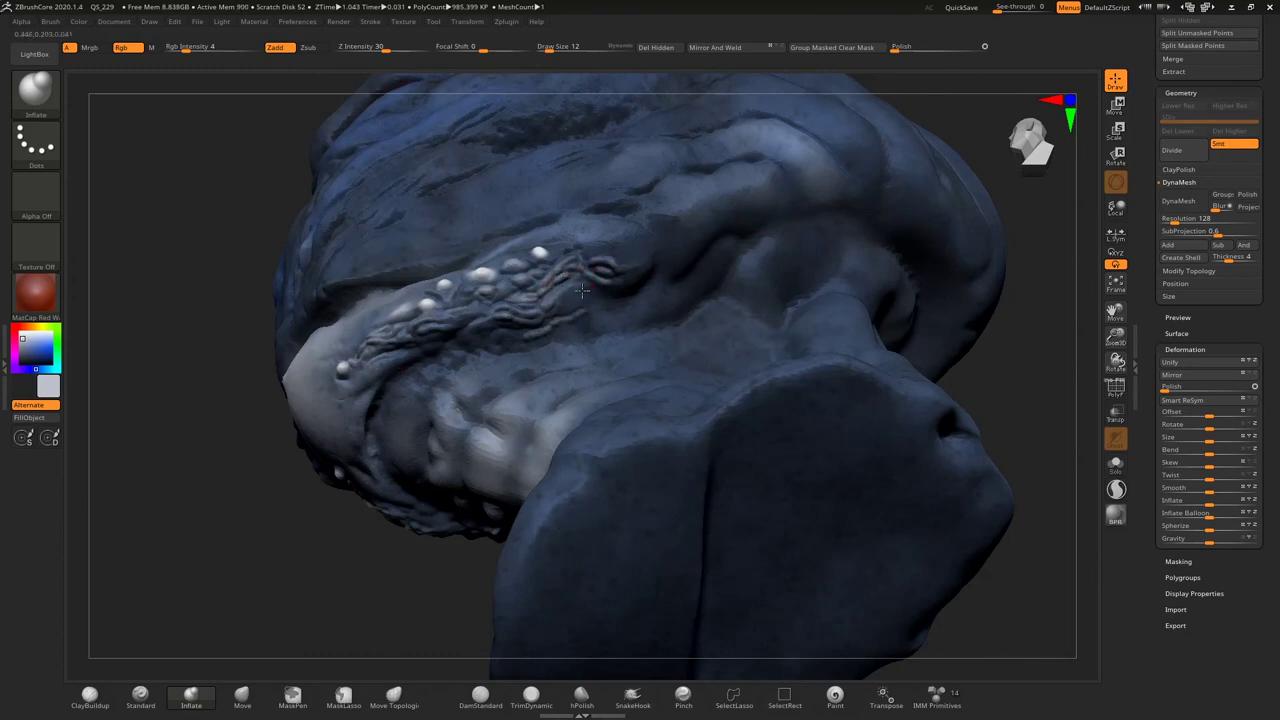
key(bracketright)
key(bracketleft)
drag(580, 300, 640, 293)
Step: Pick a dark bluish-grey, stroke below the ridge, and enable Sculptris Pro at size 19
click(28, 344)
drag(365, 46, 368, 46)
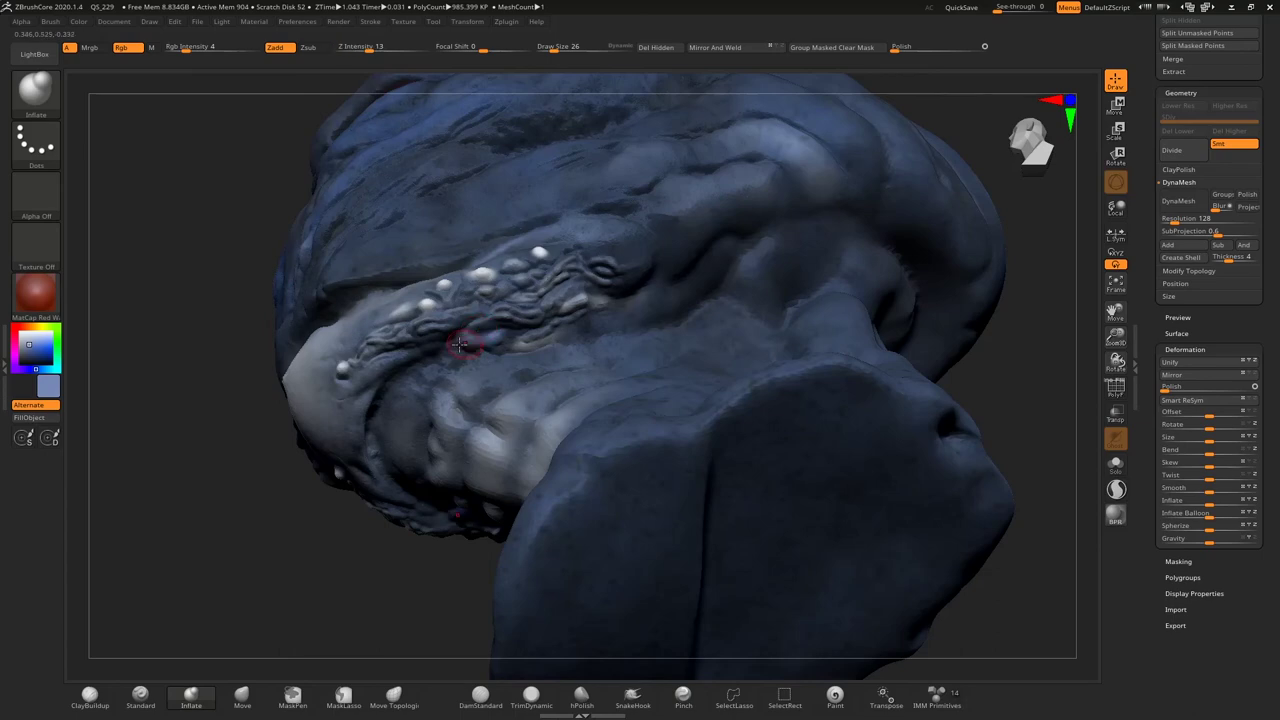
drag(400, 385, 487, 373)
drag(214, 364, 240, 380)
key(bracketleft)
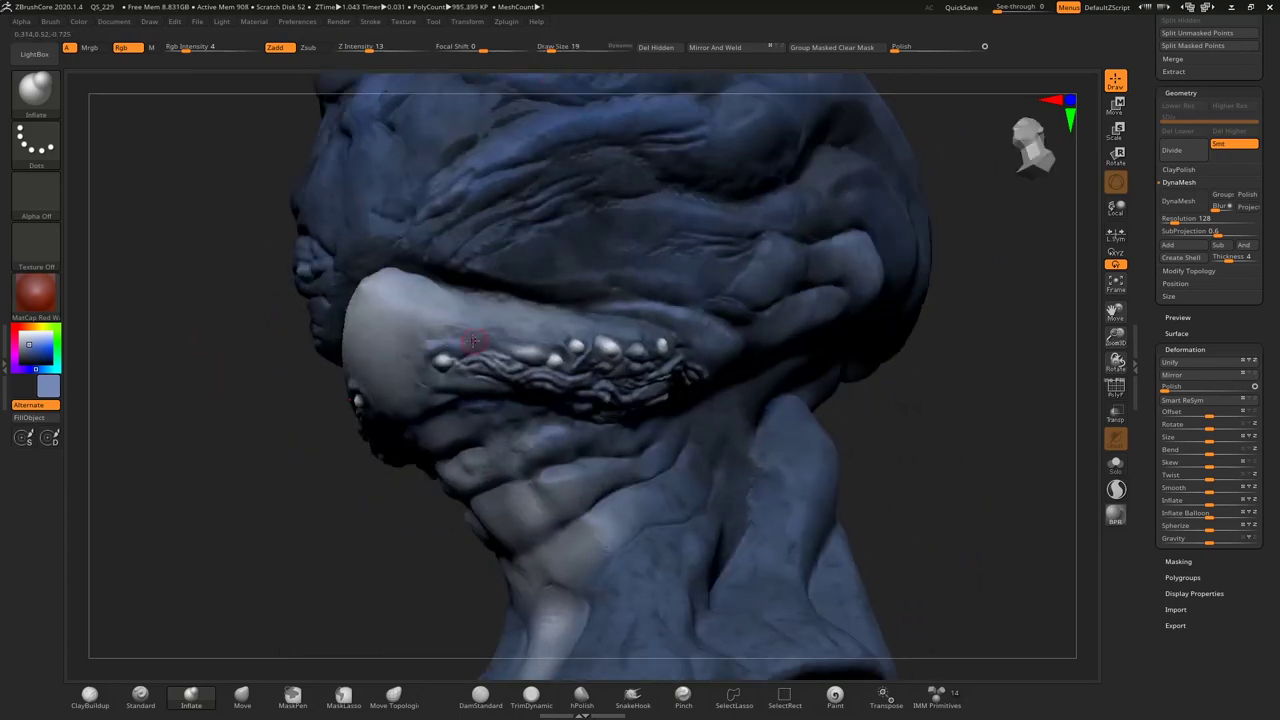
click(1116, 488)
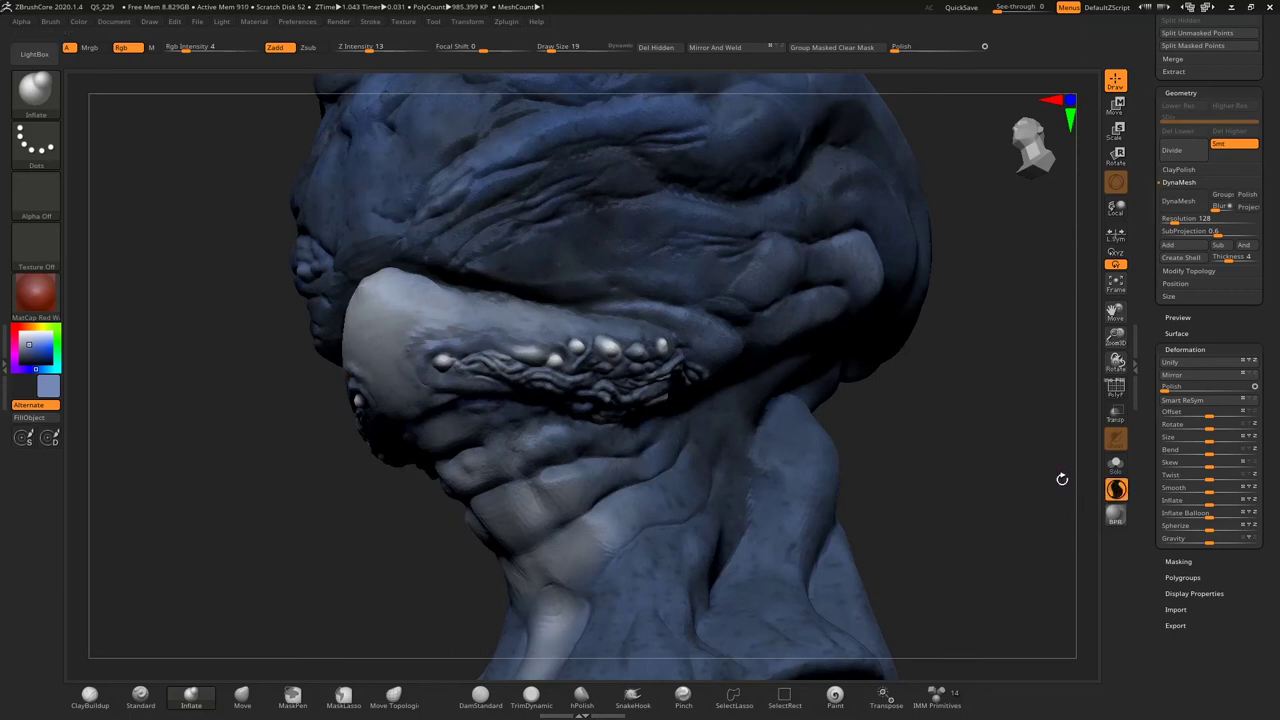
mouse_move(420, 340)
mouse_down()
mouse_move(409, 343)
mouse_move(420, 340)
mouse_up()
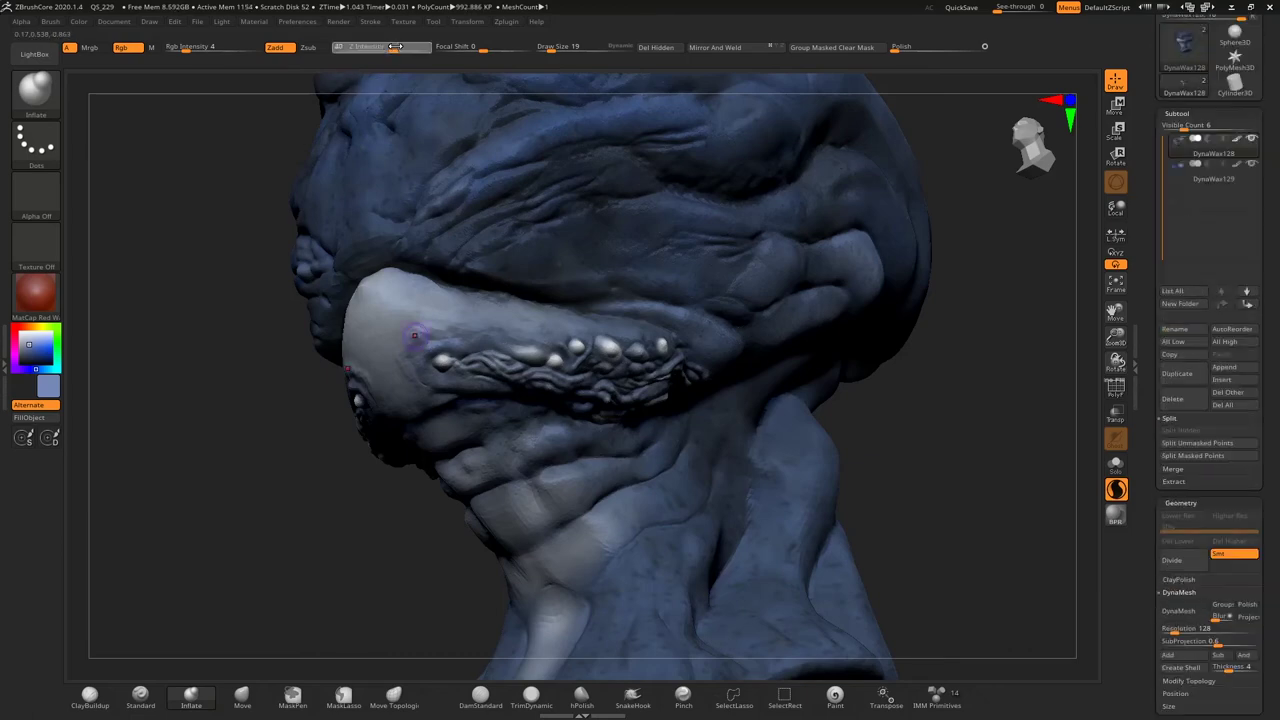
Step: Smooth the upper lower lip, check the wireframe briefly, and undo the stroke
key(shift)
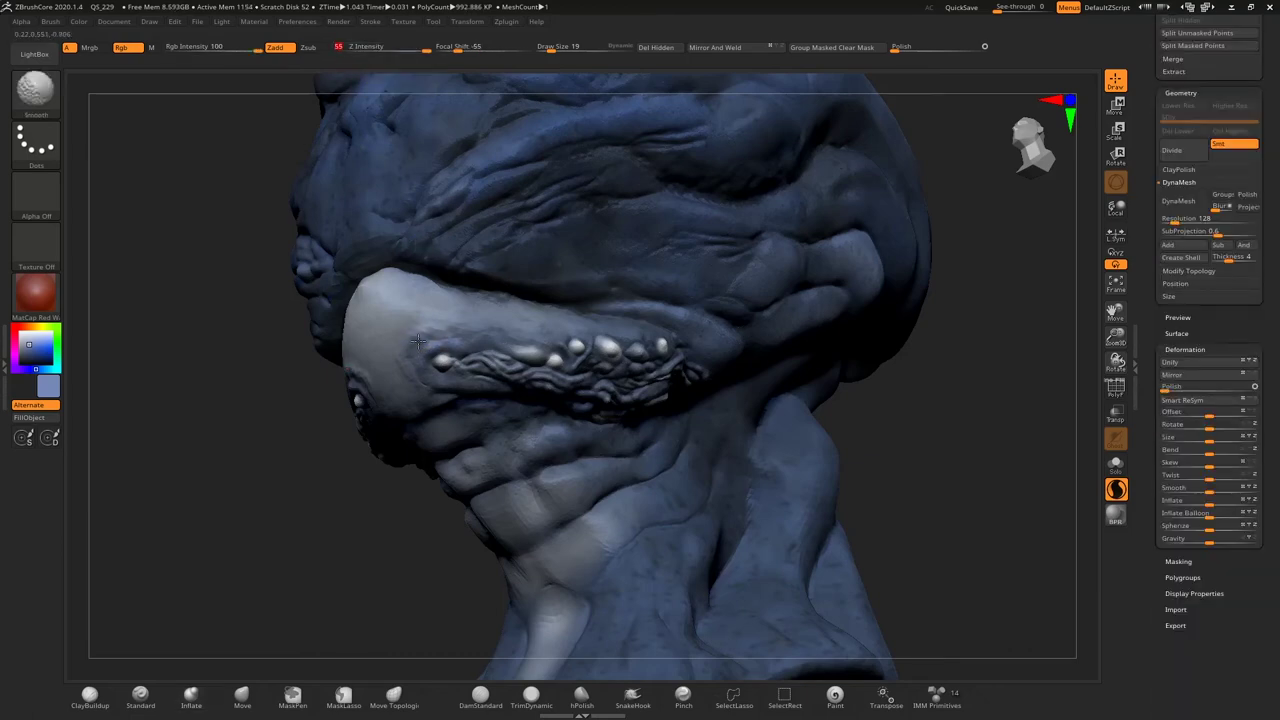
mouse_move(440, 322)
shift+mouse_down()
mouse_move(415, 337)
mouse_move(451, 321)
shift+mouse_up()
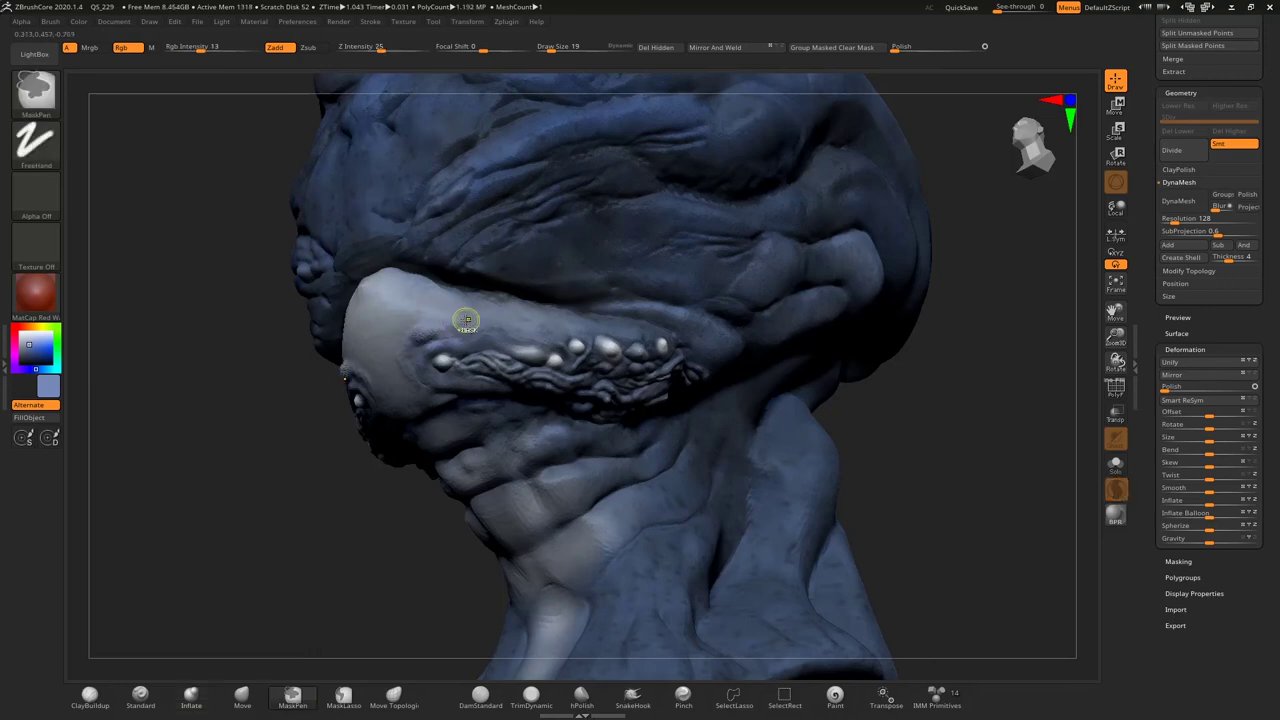
click(1116, 388)
click(1117, 391)
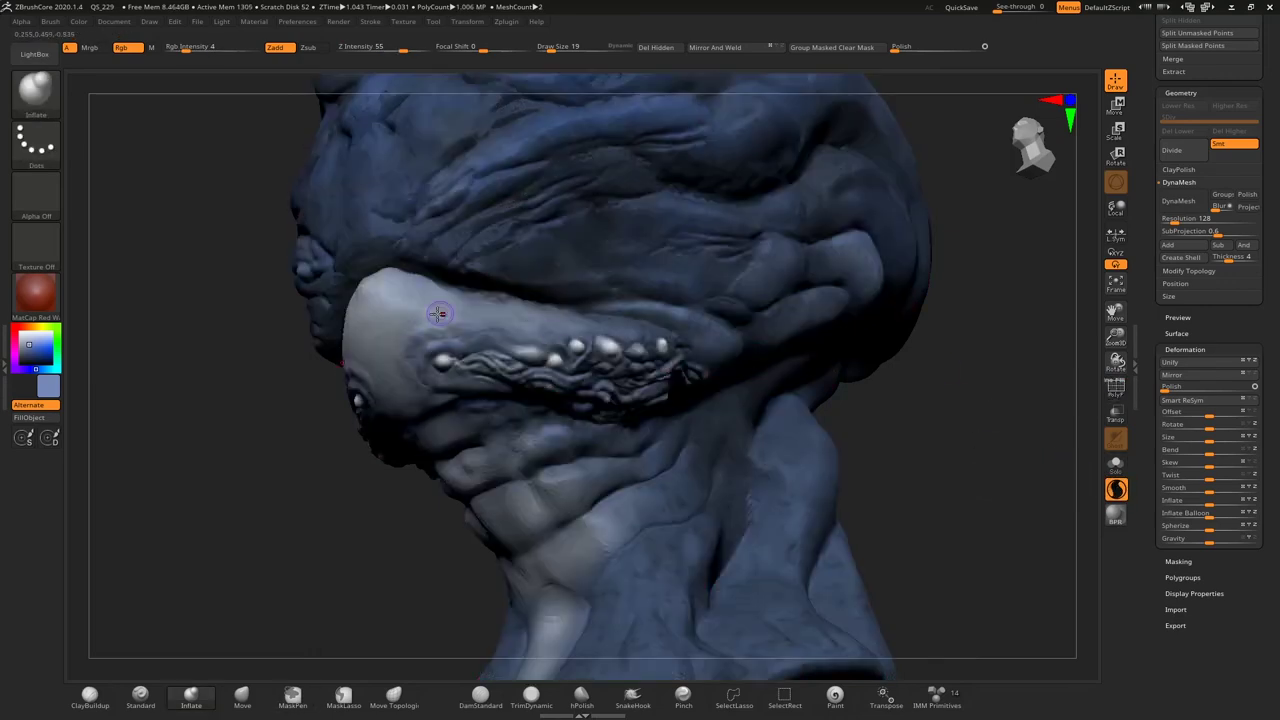
key(ctrl+z)
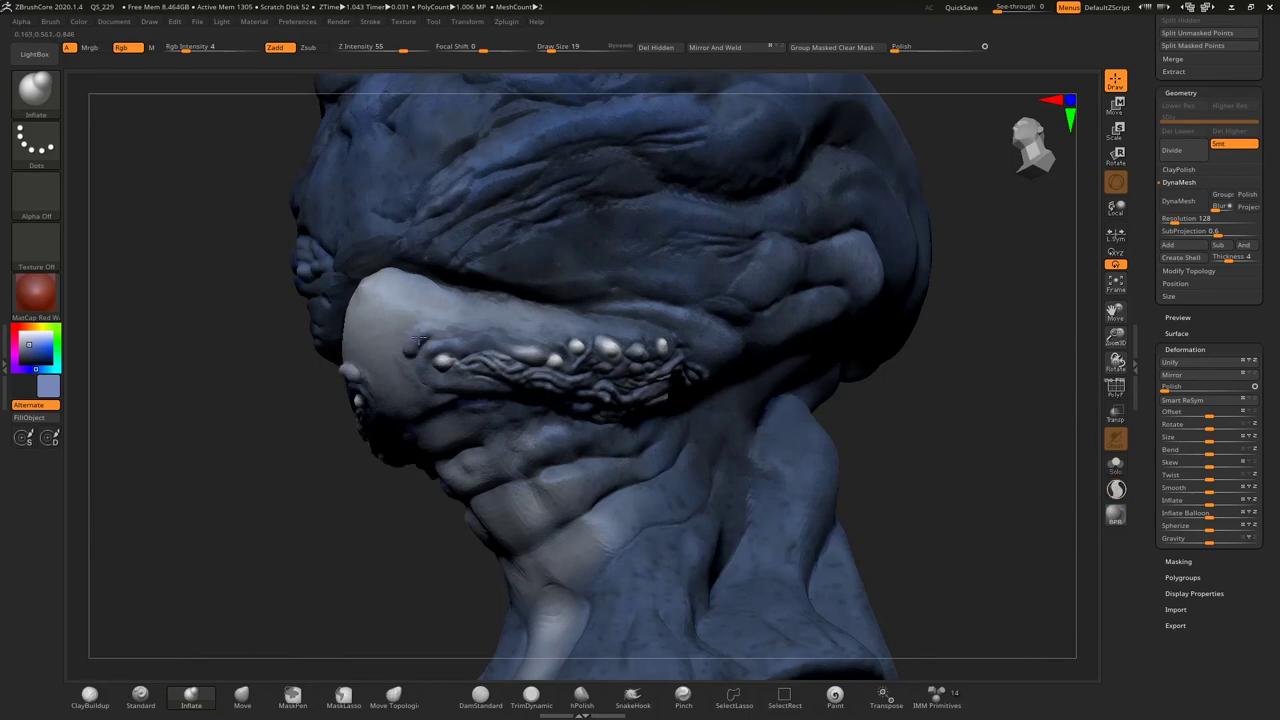
key(ctrl+z)
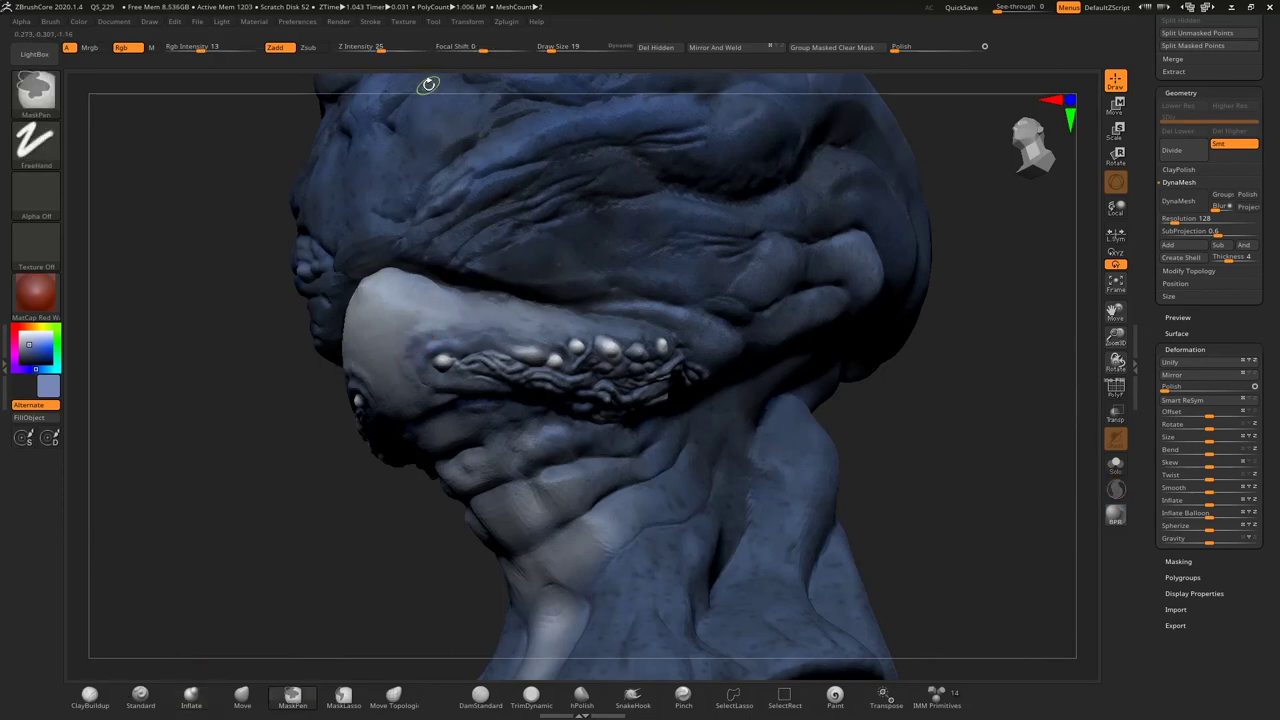
key(ctrl+z)
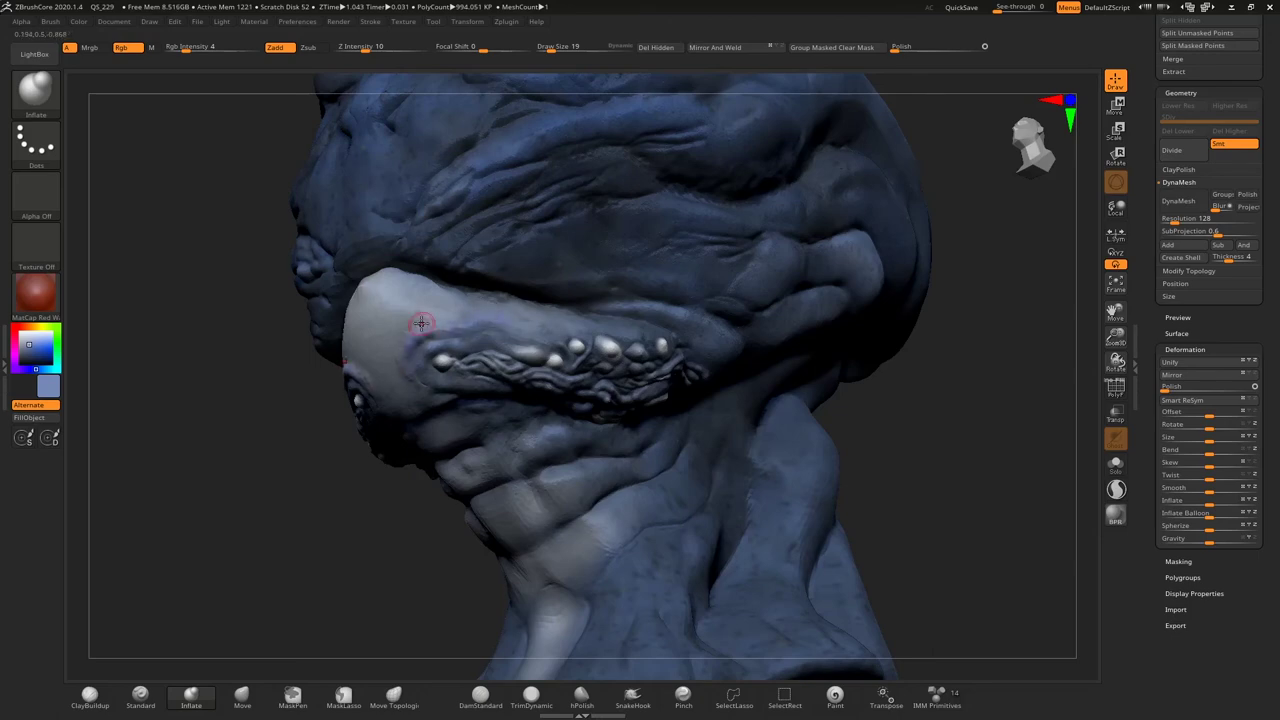
Step: Turn the head to inspect it and switch back to DamStandard
mouse_move(330, 375)
mouse_down()
mouse_move(332, 622)
mouse_move(338, 612)
mouse_up()
key(b)
key(d)
key(s)
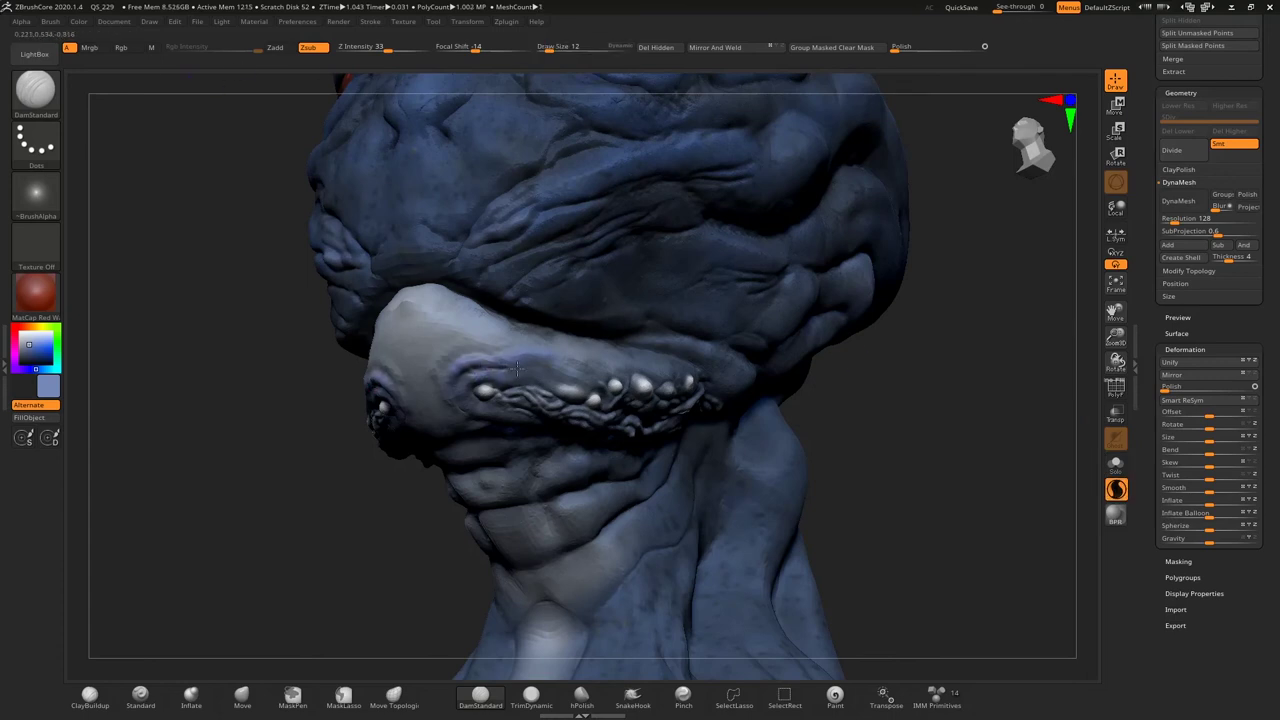
Step: Review the stroke settings and set the draw size to 10, then 19
click(370, 21)
click(413, 201)
click(548, 50)
text(10)
key(Return)
text(19)
key(Return)
Step: Undo, then deepen the crease along the upper lip fold
key(ctrl+z)
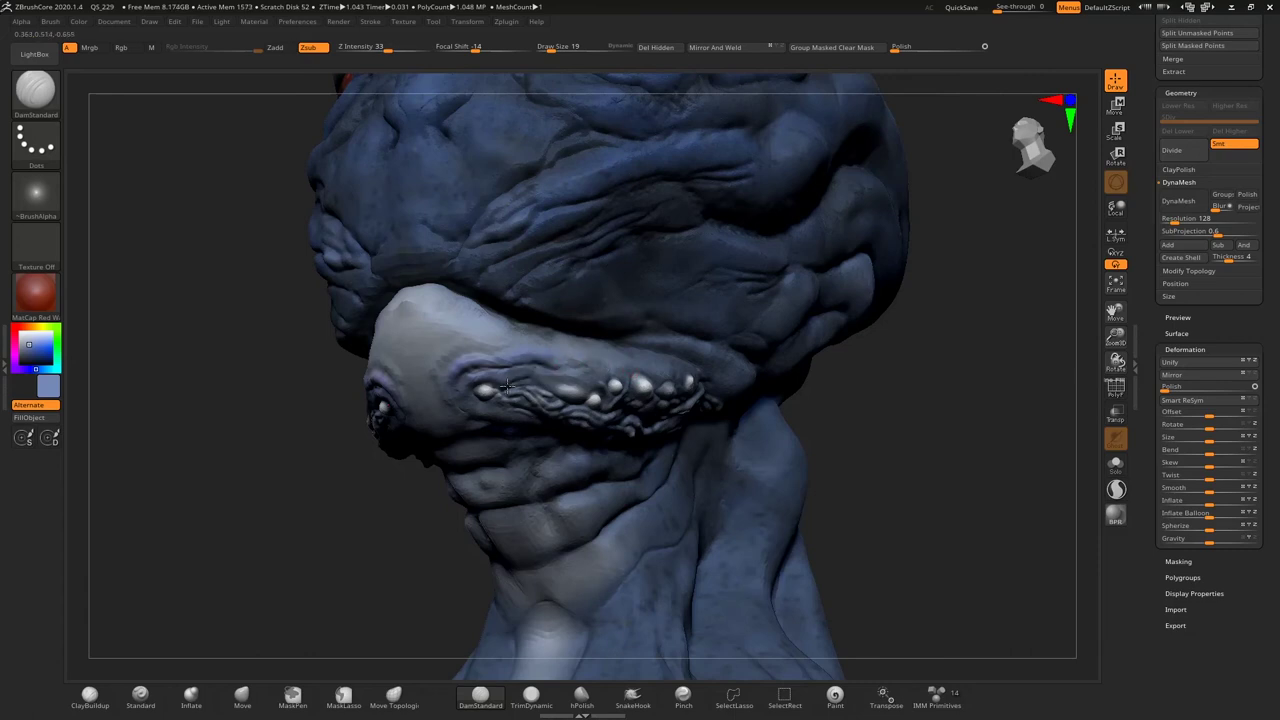
right_drag(507, 387, 503, 307)
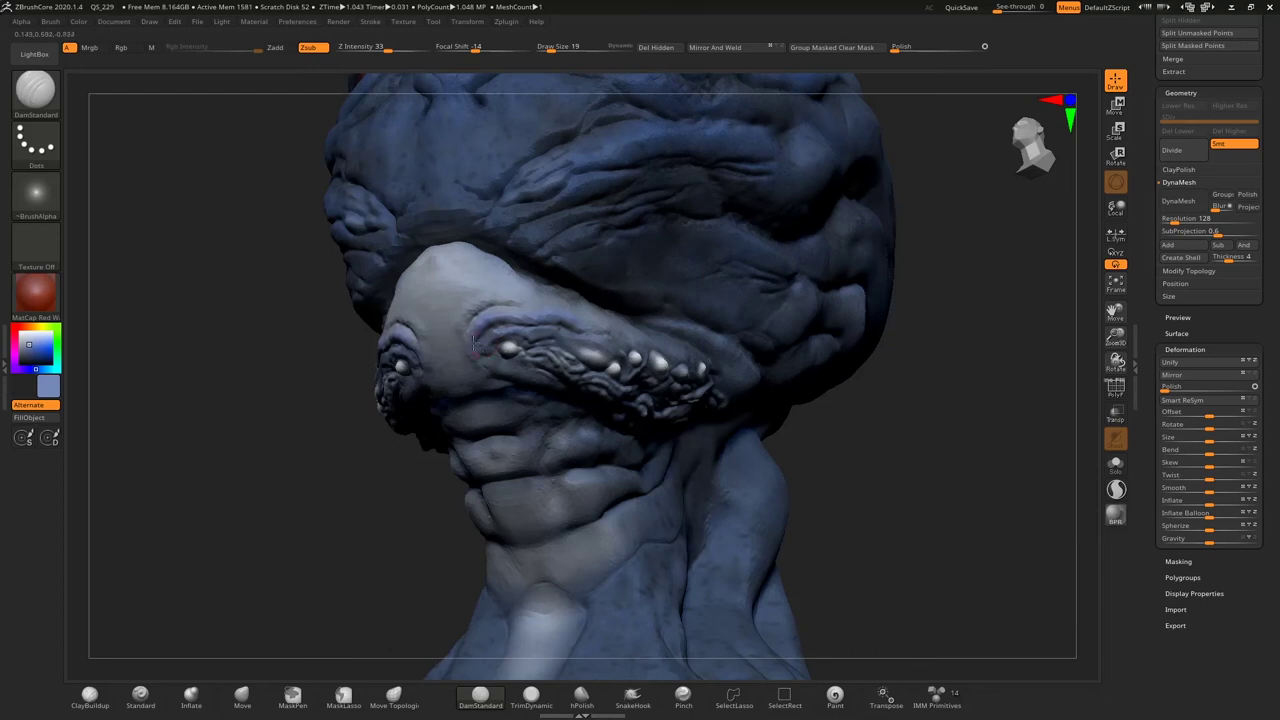
drag(468, 300, 496, 292)
drag(350, 452, 466, 354)
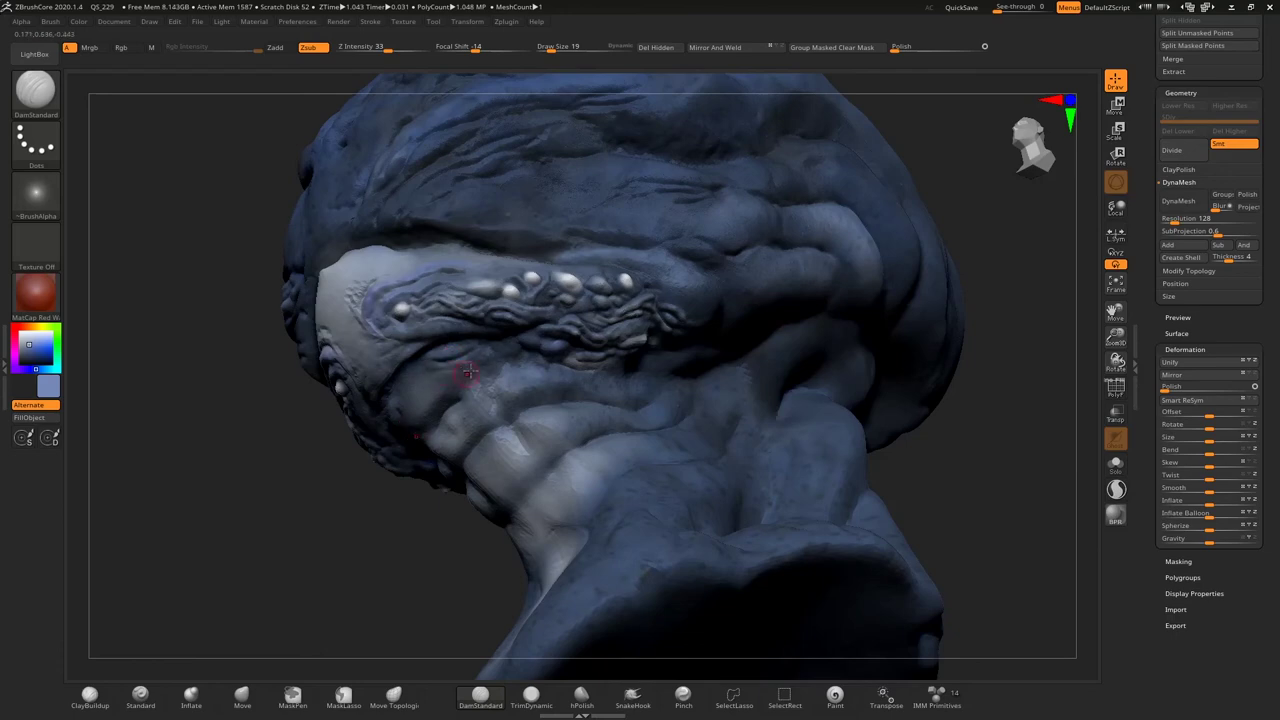
Step: Raise Z Intensity to 39, enable Sculptris Pro, and carve a crease into the lower jaw
click(50, 21)
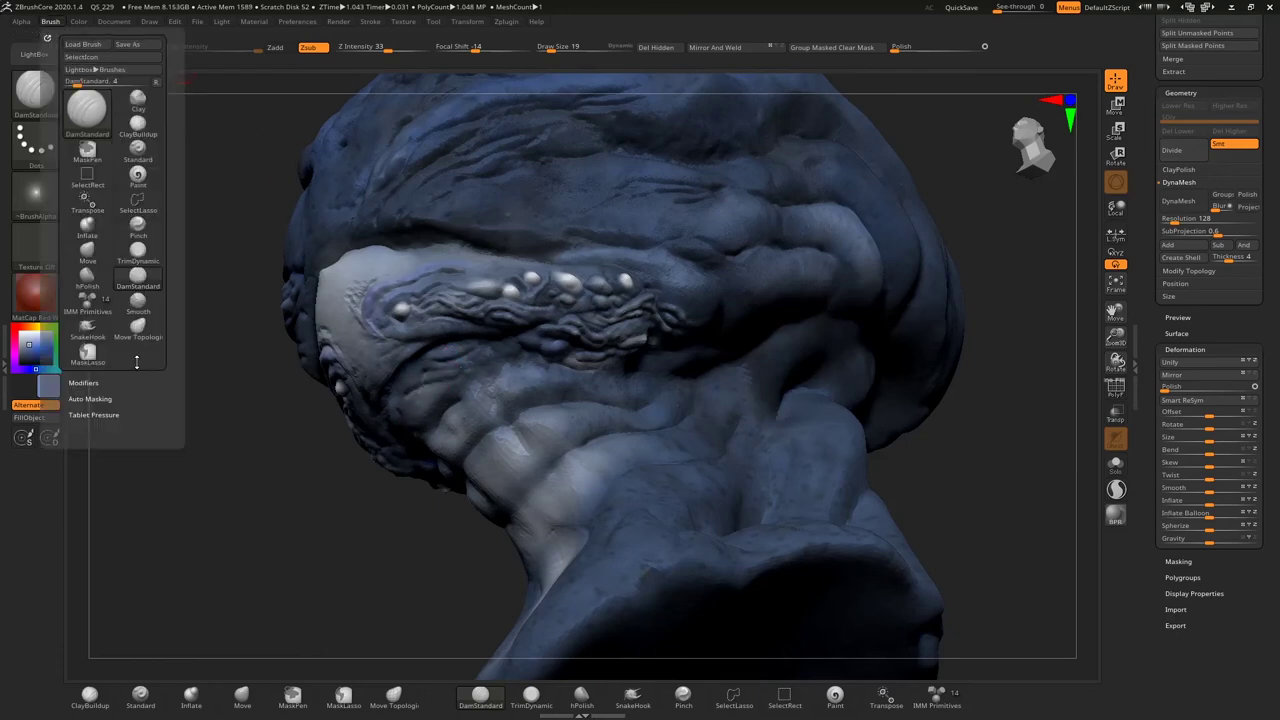
click(96, 382)
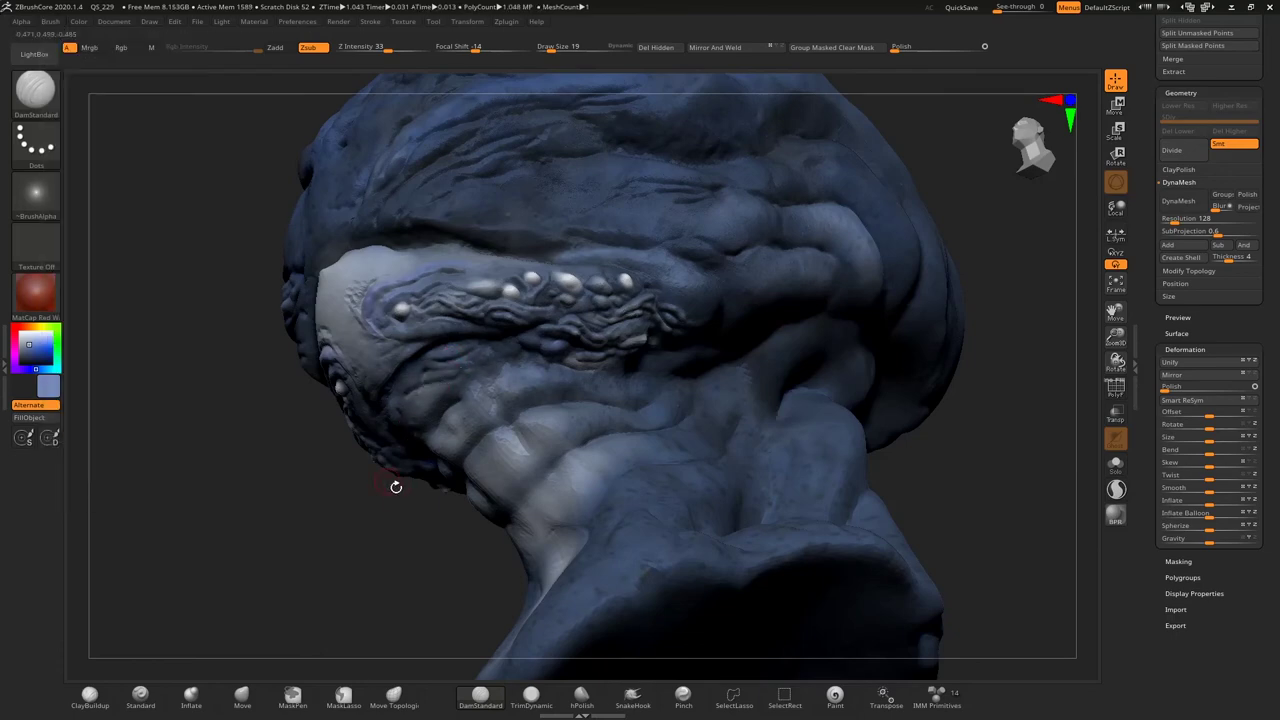
key(b)
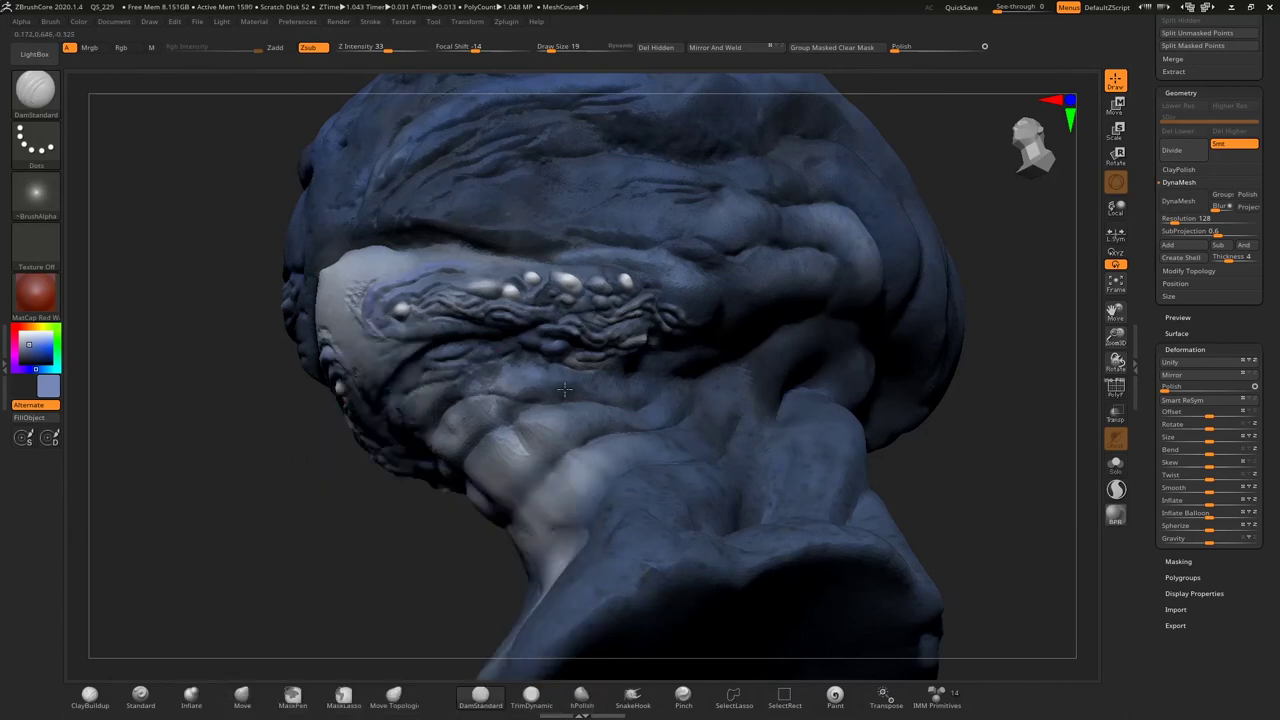
drag(333, 479, 548, 440)
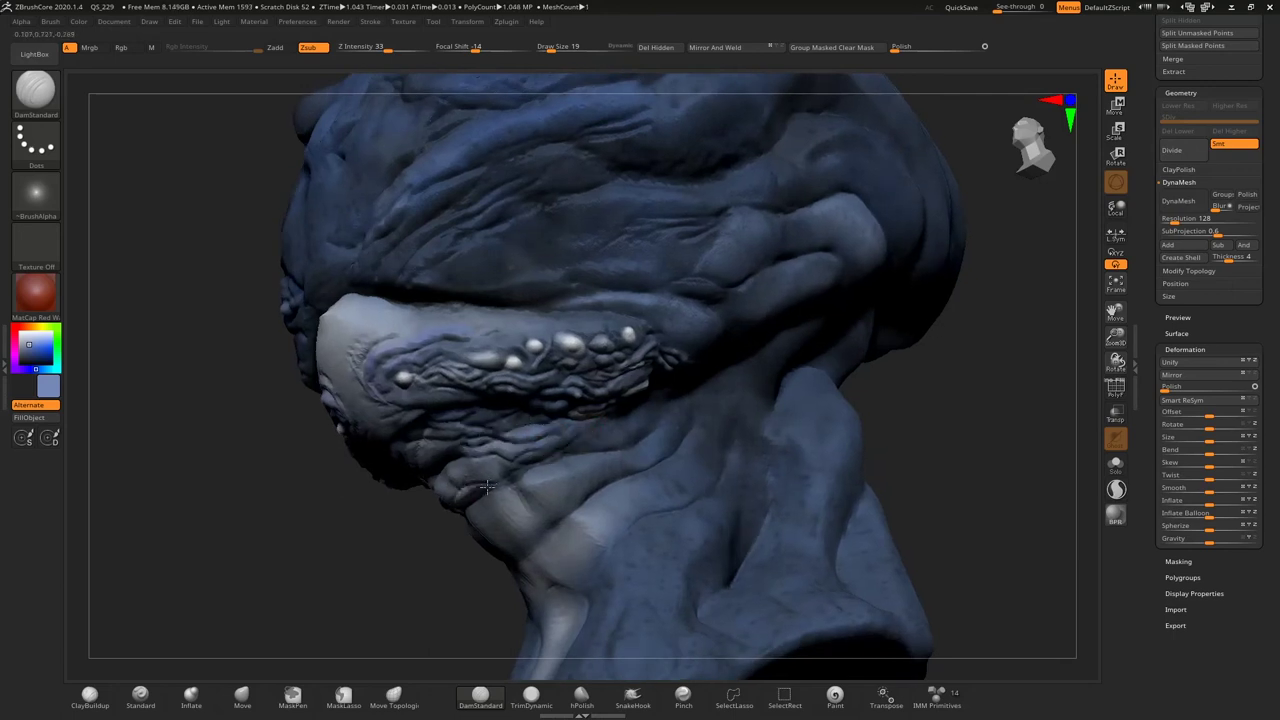
key(u)
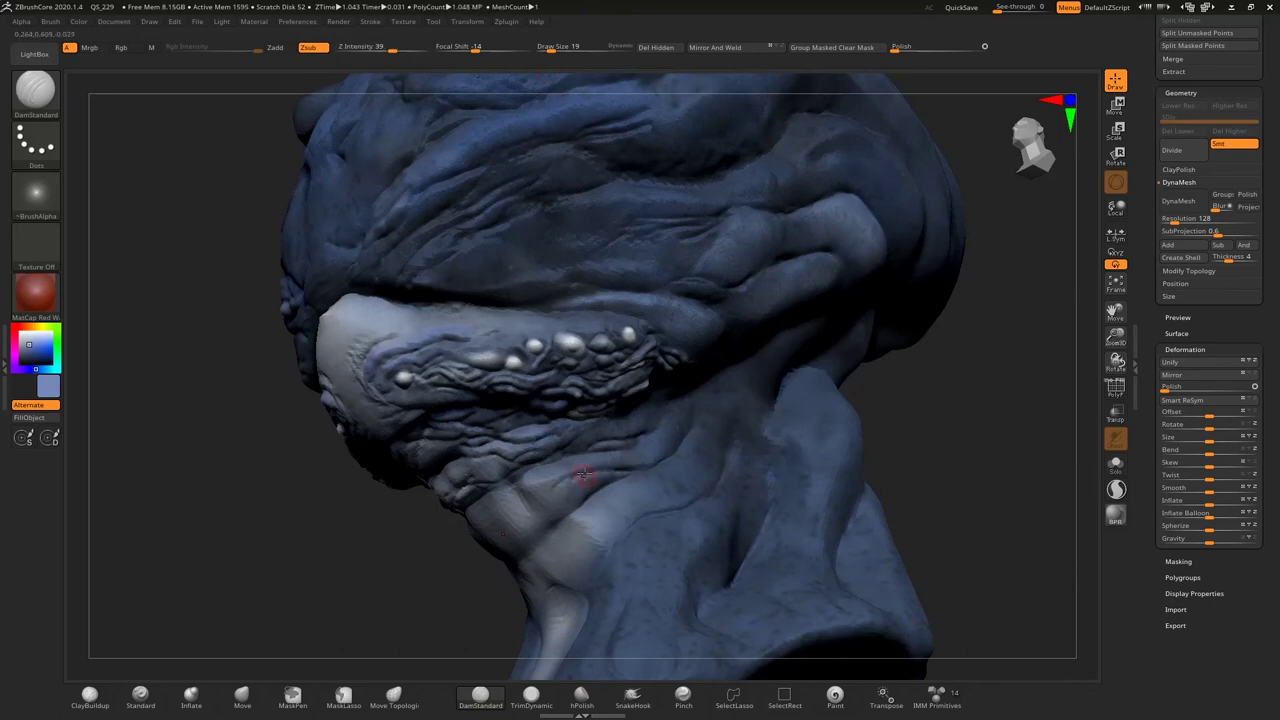
key(ctrl+1)
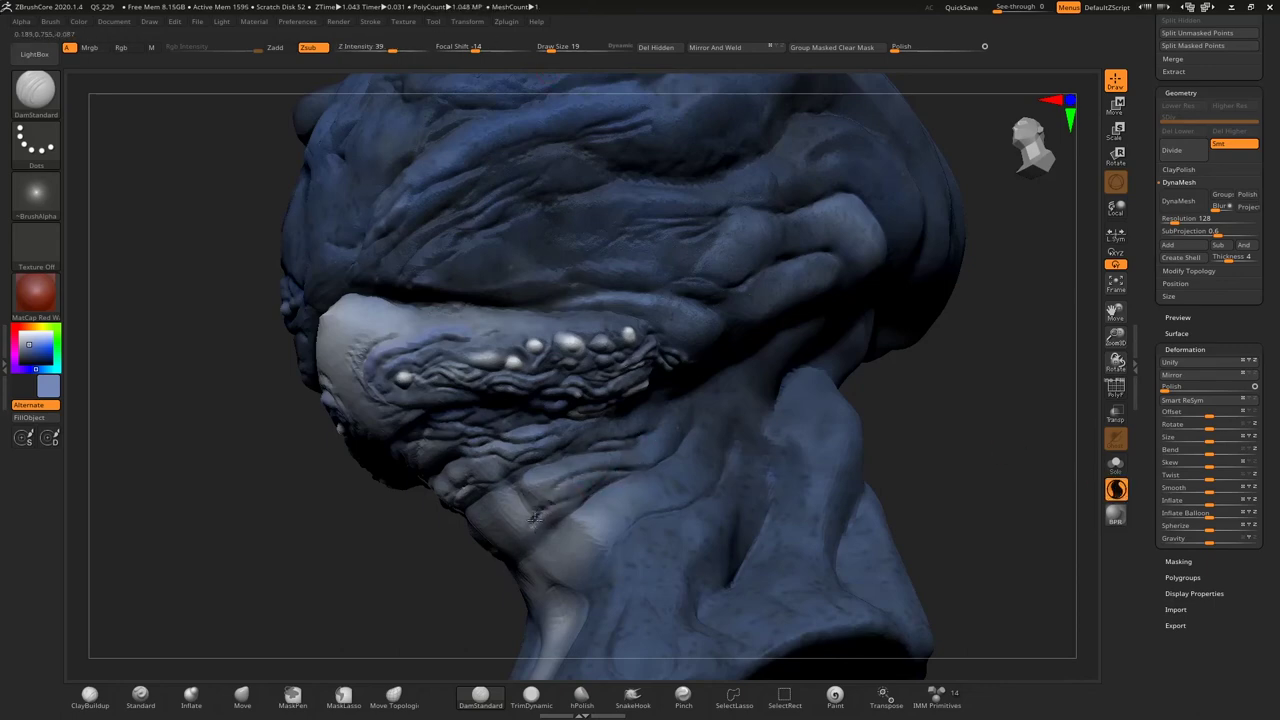
drag(515, 540, 563, 515)
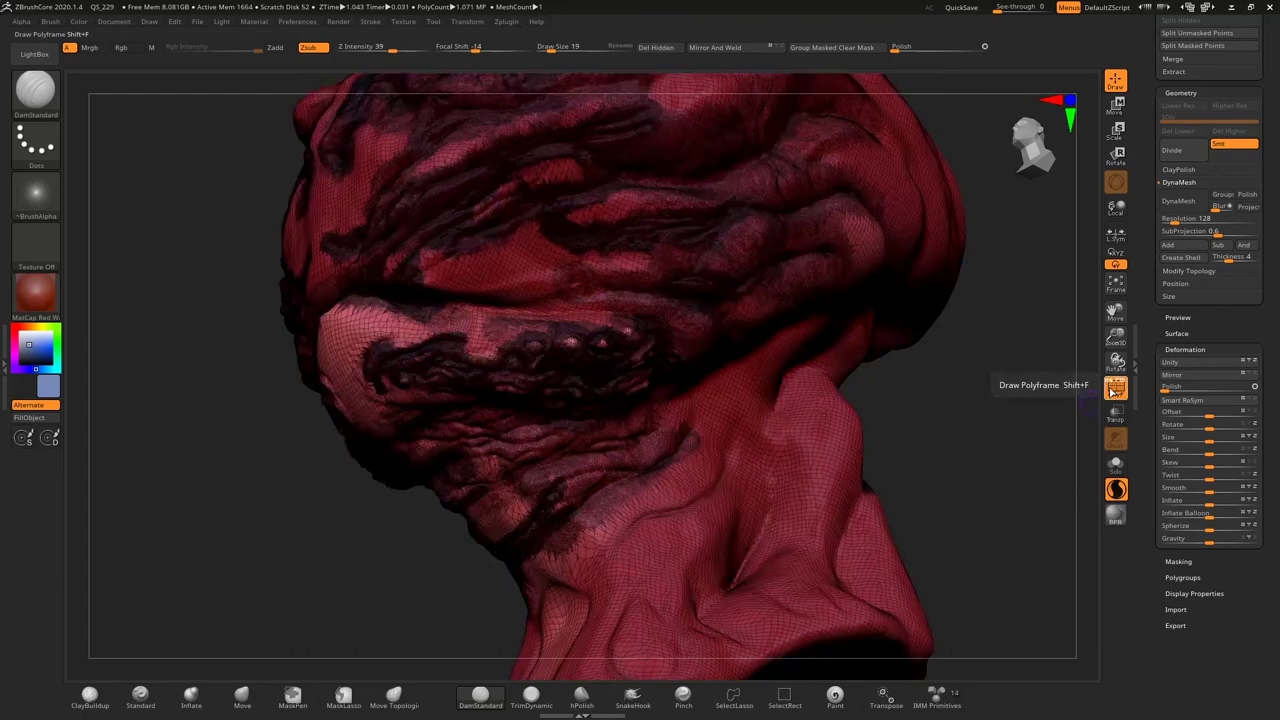
Step: Carve a stroke along the lower jaw and a crease up the side of the neck
mouse_move(530, 490)
shift+mouse_down()
mouse_move(549, 498)
mouse_move(597, 476)
shift+mouse_up()
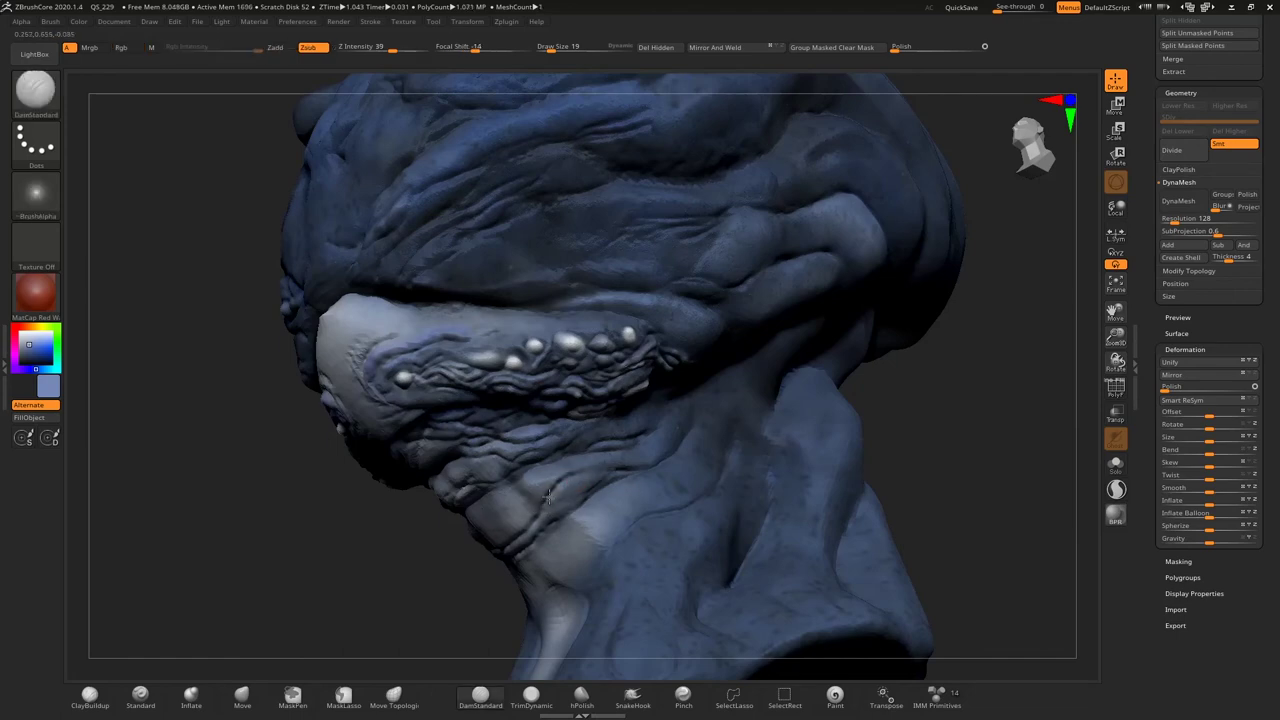
drag(490, 544, 535, 503)
right_drag(570, 467, 563, 455)
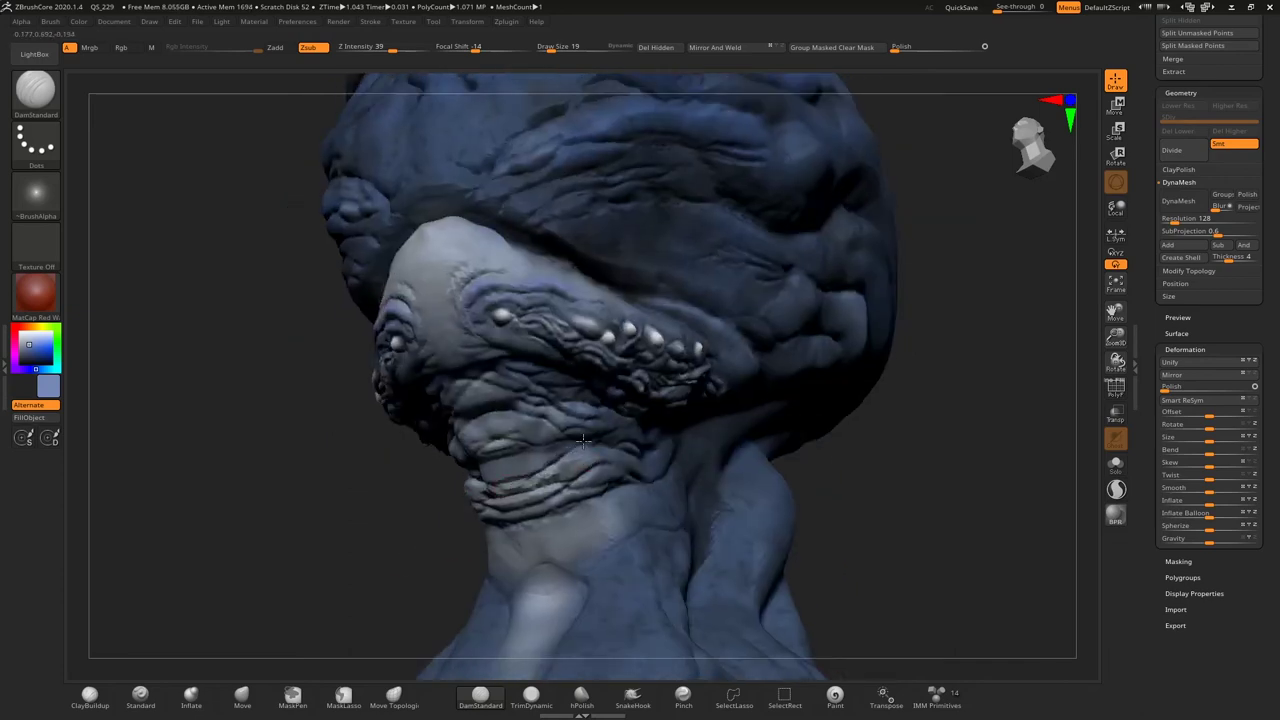
drag(871, 423, 626, 483)
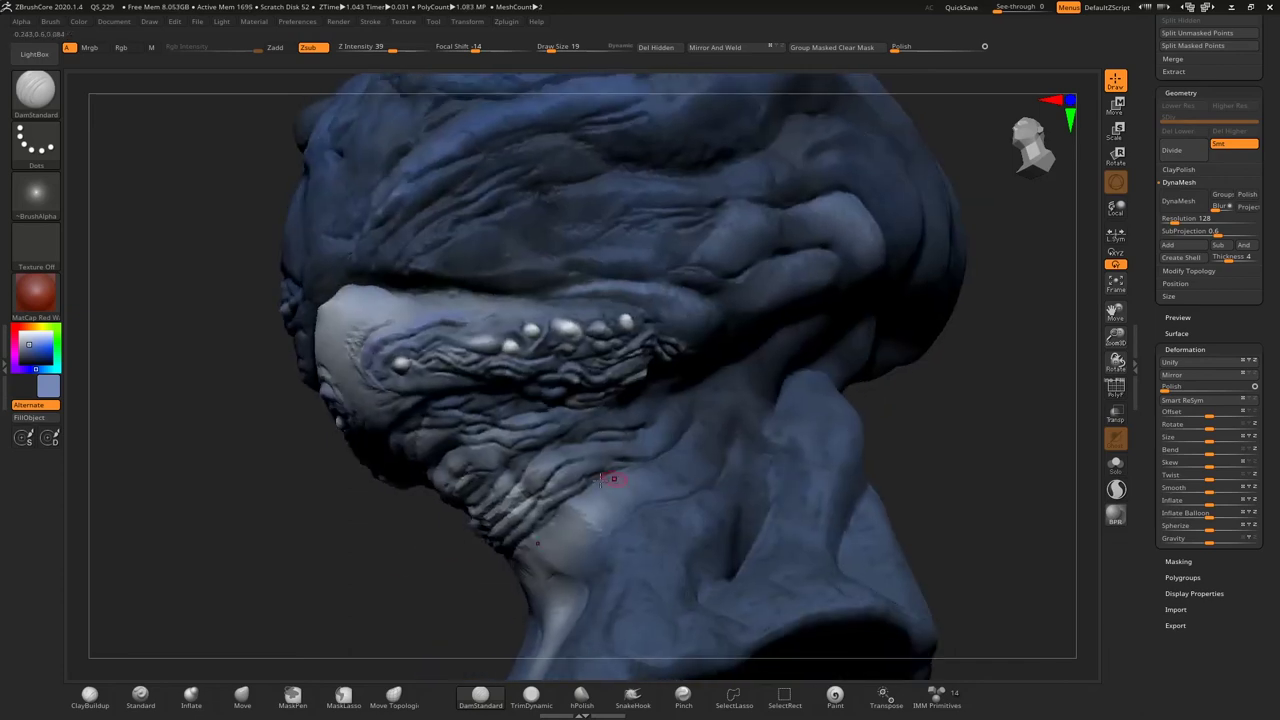
right_drag(626, 483, 666, 447)
Step: At brush size 30, reshape the neck broadly, re-enable Sculptris Pro, and add small neck marks
key(])
drag(578, 530, 595, 585)
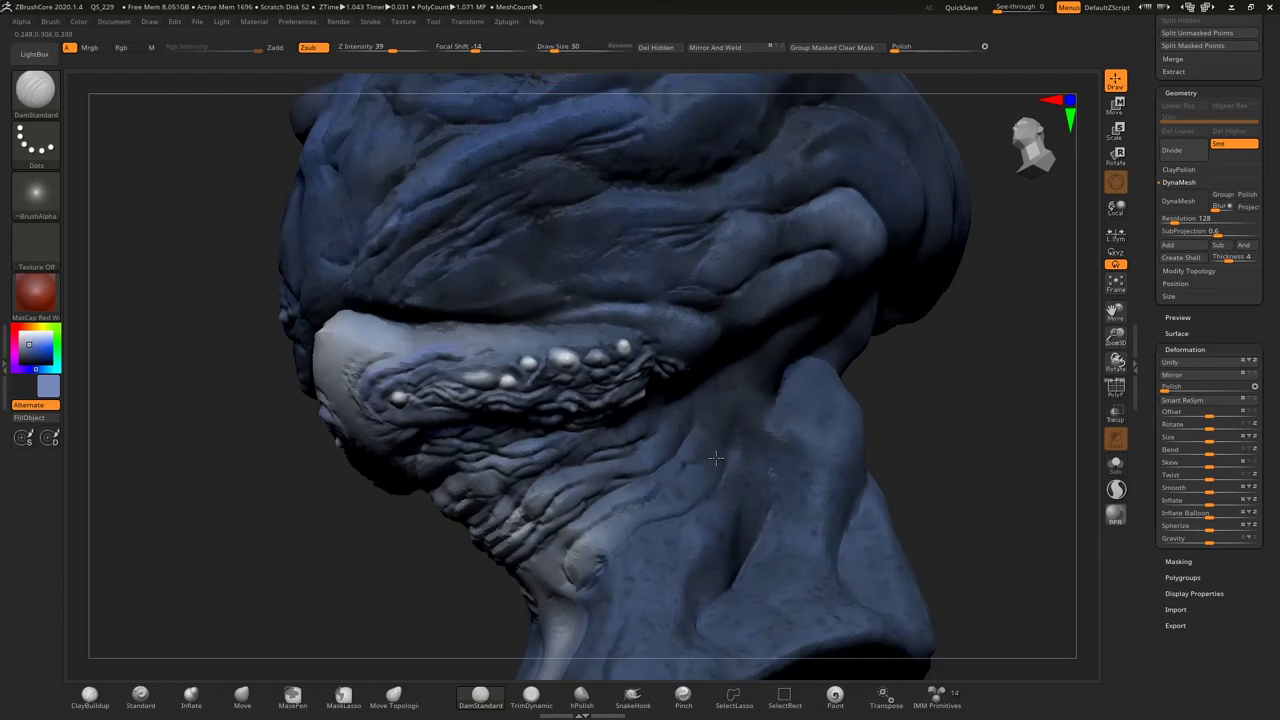
mouse_move(696, 465)
right_down()
mouse_move(846, 400)
mouse_move(614, 443)
right_up()
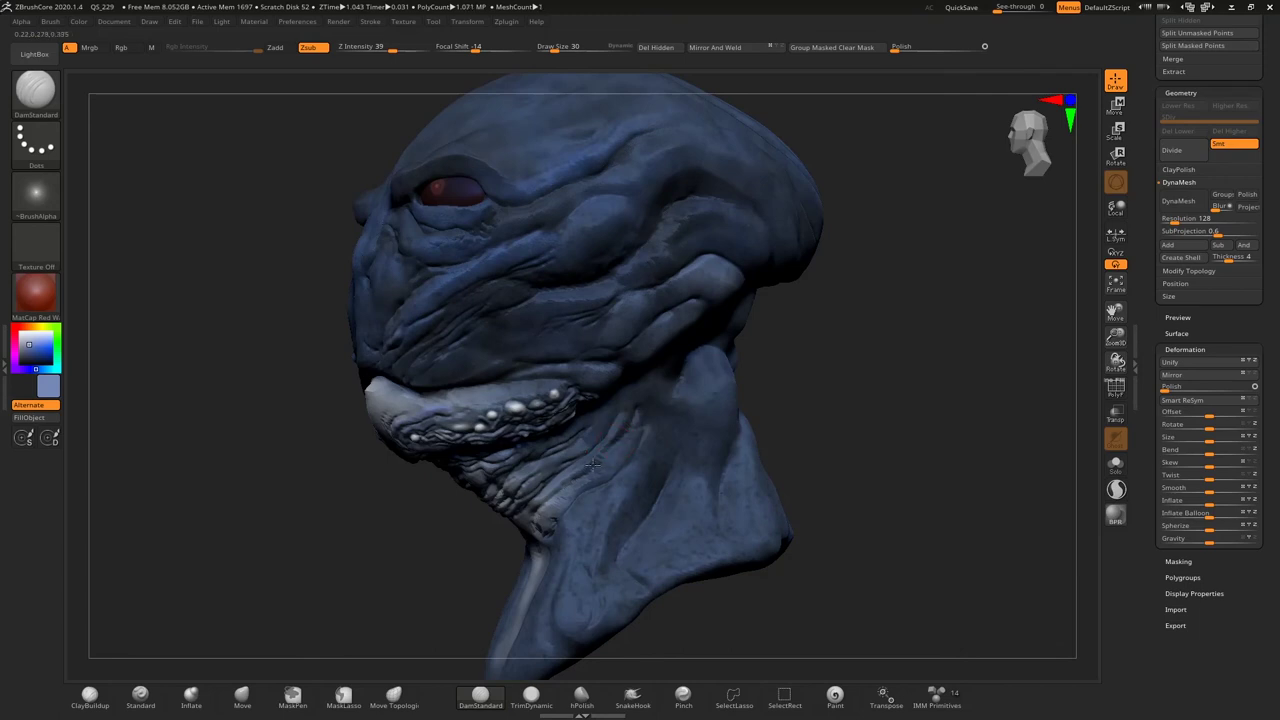
drag(459, 536, 600, 460)
click(1116, 489)
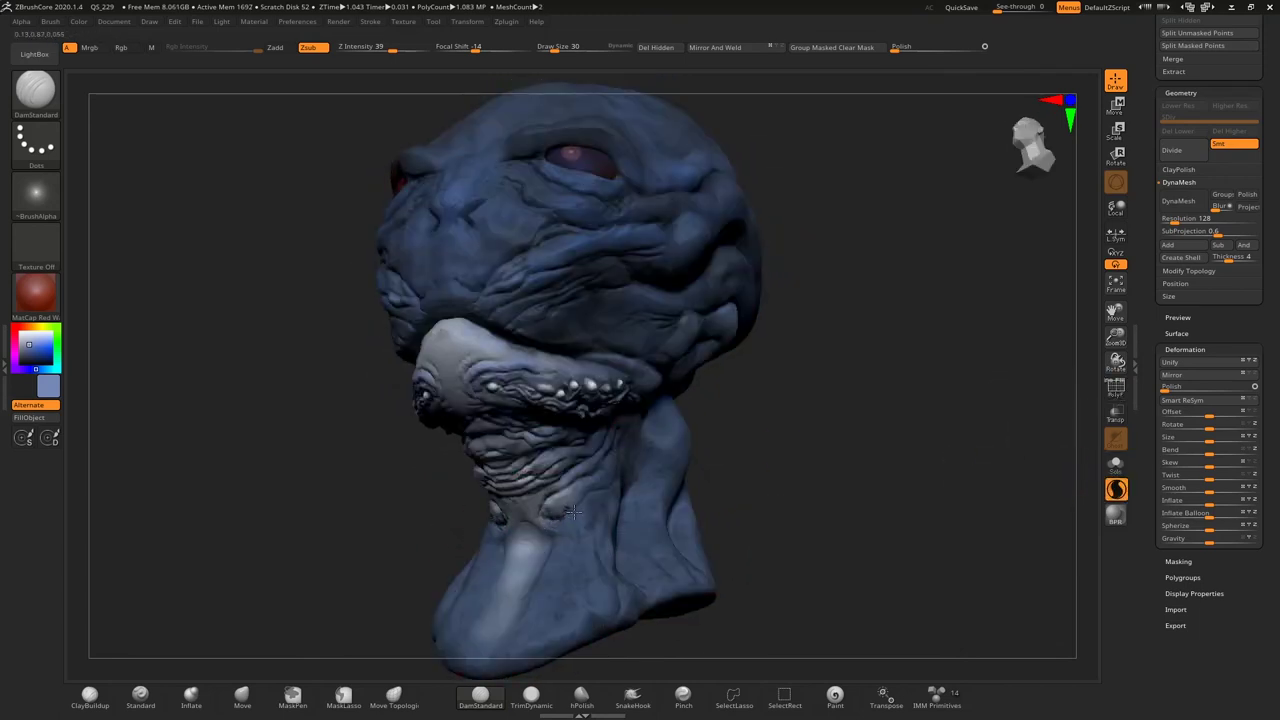
mouse_move(567, 540)
right_down()
mouse_move(622, 482)
mouse_move(636, 512)
mouse_move(654, 501)
right_up()
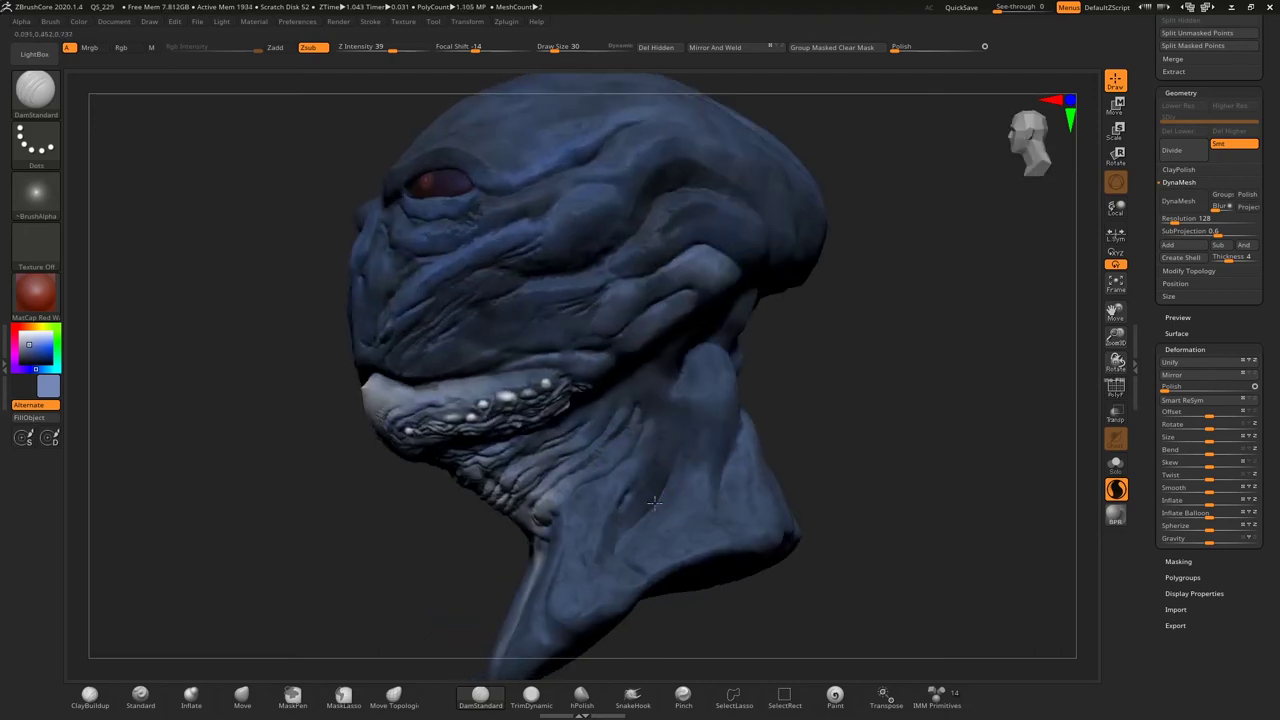
drag(625, 418, 640, 435)
mouse_move(590, 481)
mouse_down()
mouse_move(636, 457)
mouse_move(604, 500)
mouse_up()
Step: Set Draw Size to 10 and carve small creases on the neck
click(370, 21)
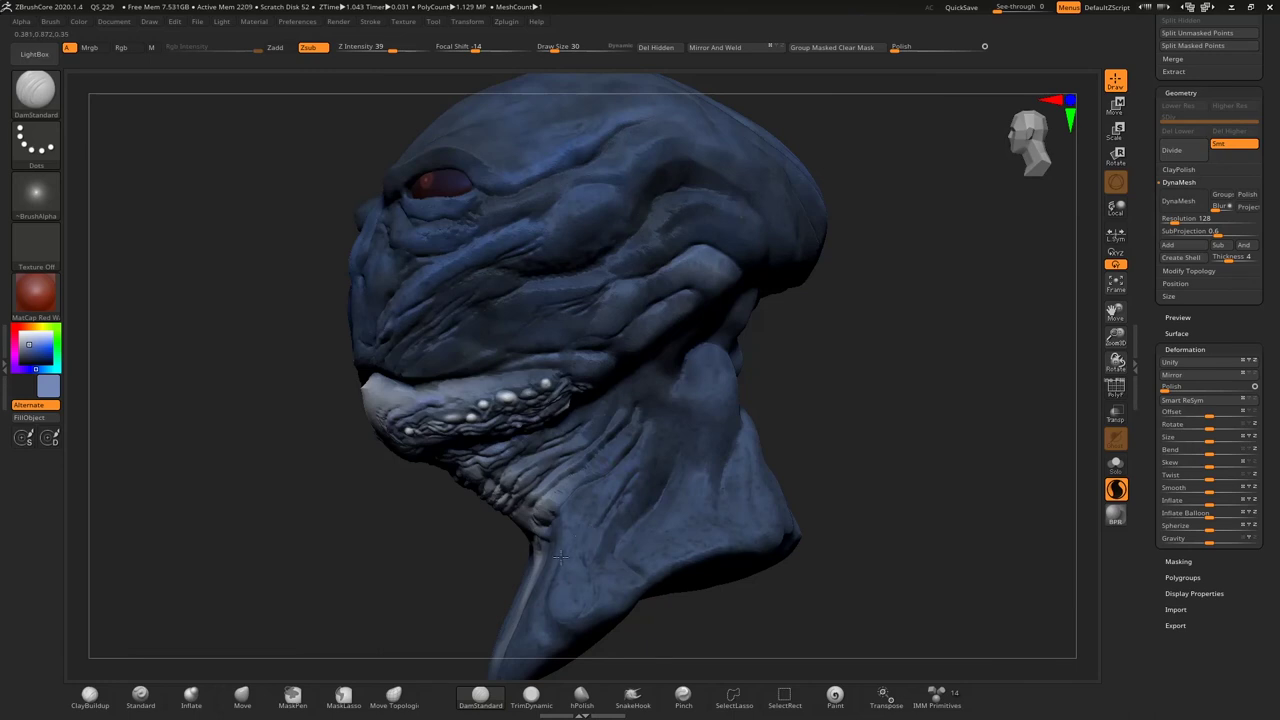
drag(562, 550, 600, 520)
click(370, 21)
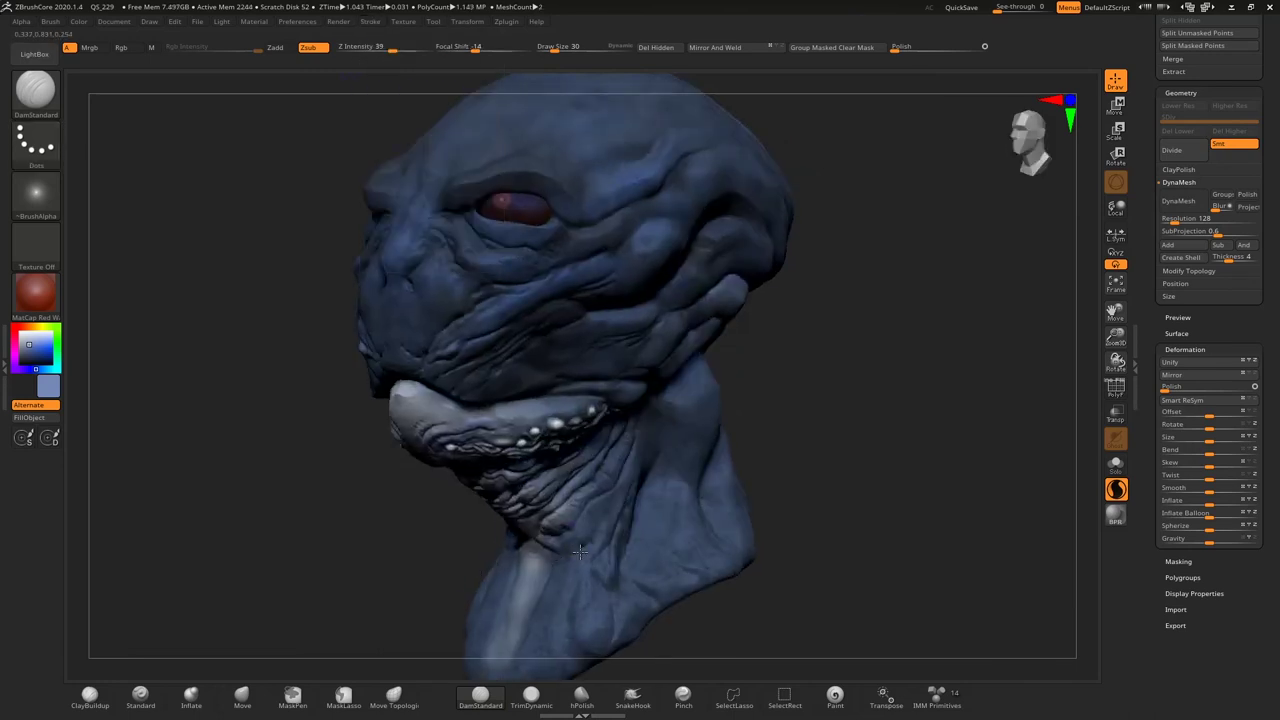
key(bracketright)
key(bracketright)
text(10)
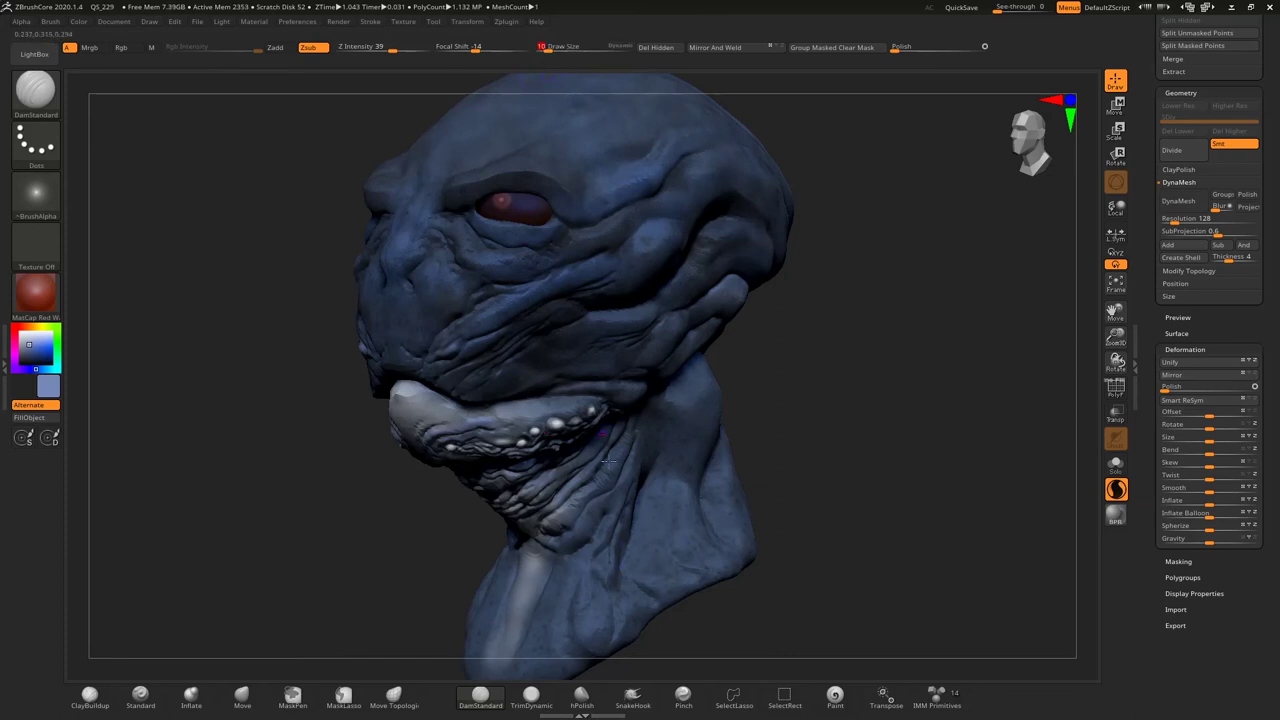
key(Return)
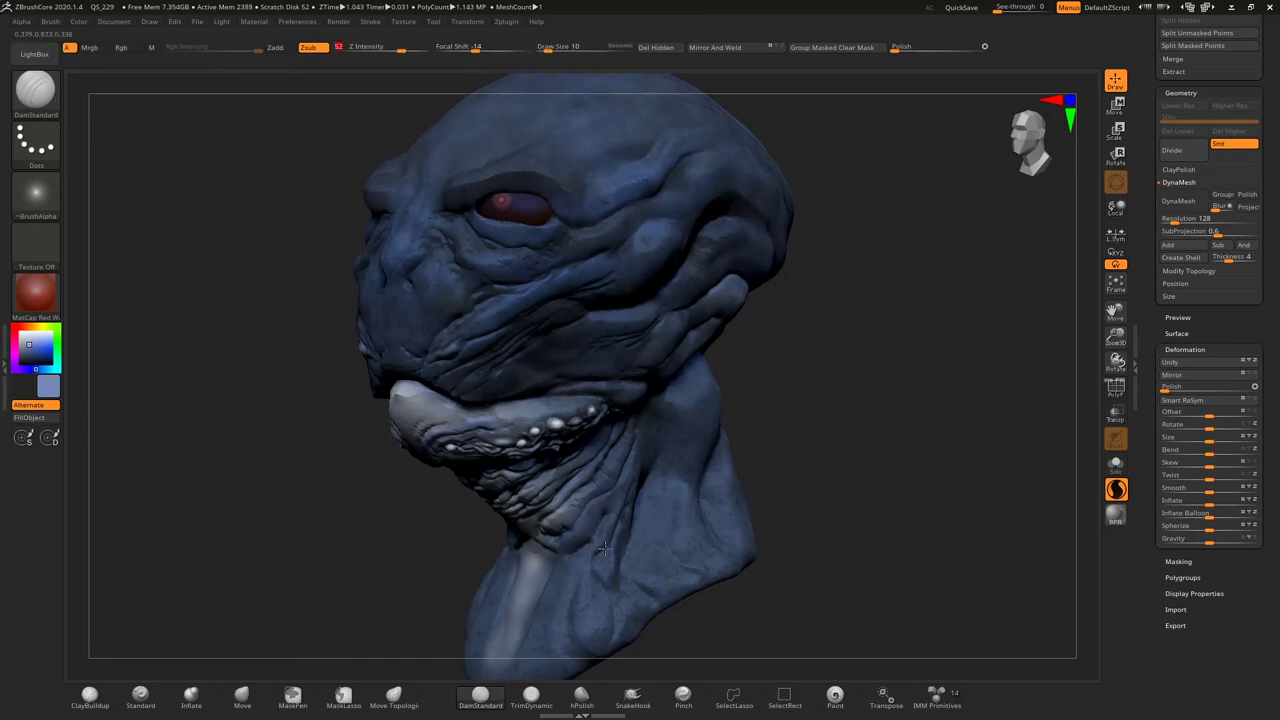
drag(517, 568, 548, 571)
click(1115, 386)
click(1115, 386)
drag(577, 586, 541, 634)
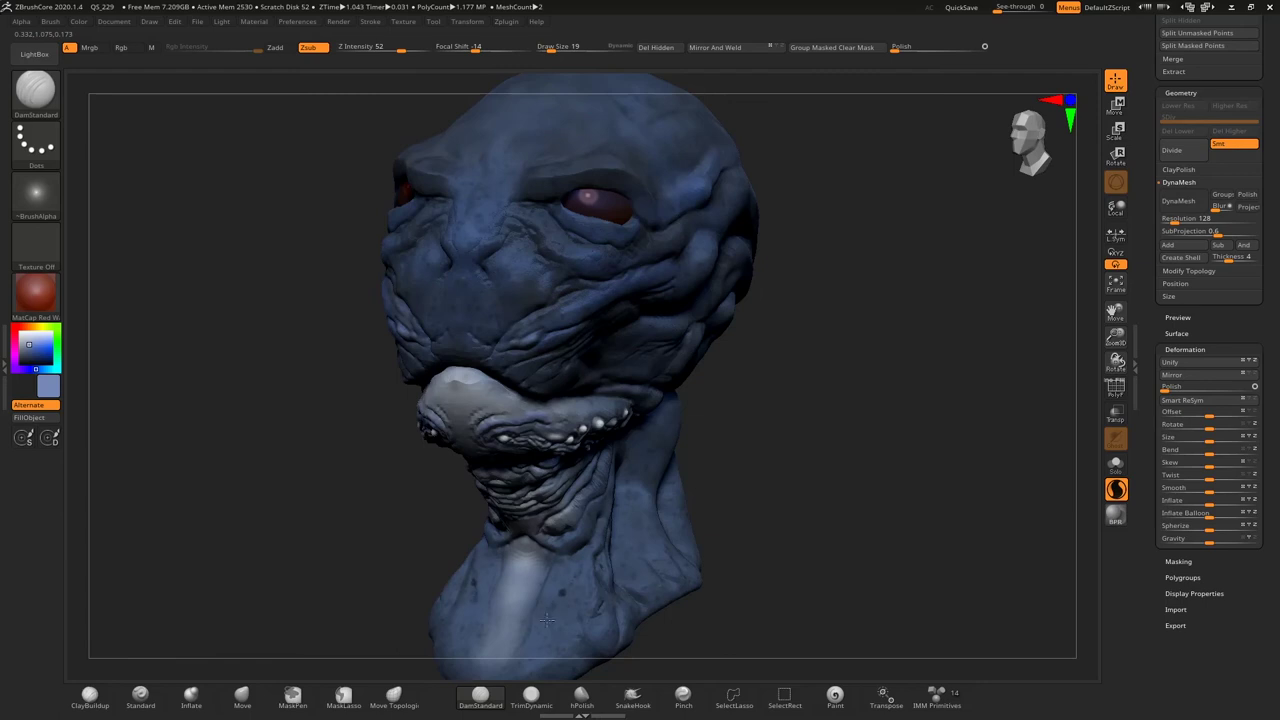
Step: Turn on LazyMouse for smoother strokes and shrink the brush to size 12
click(371, 23)
click(403, 208)
key(bracketleft)
drag(404, 517, 700, 330)
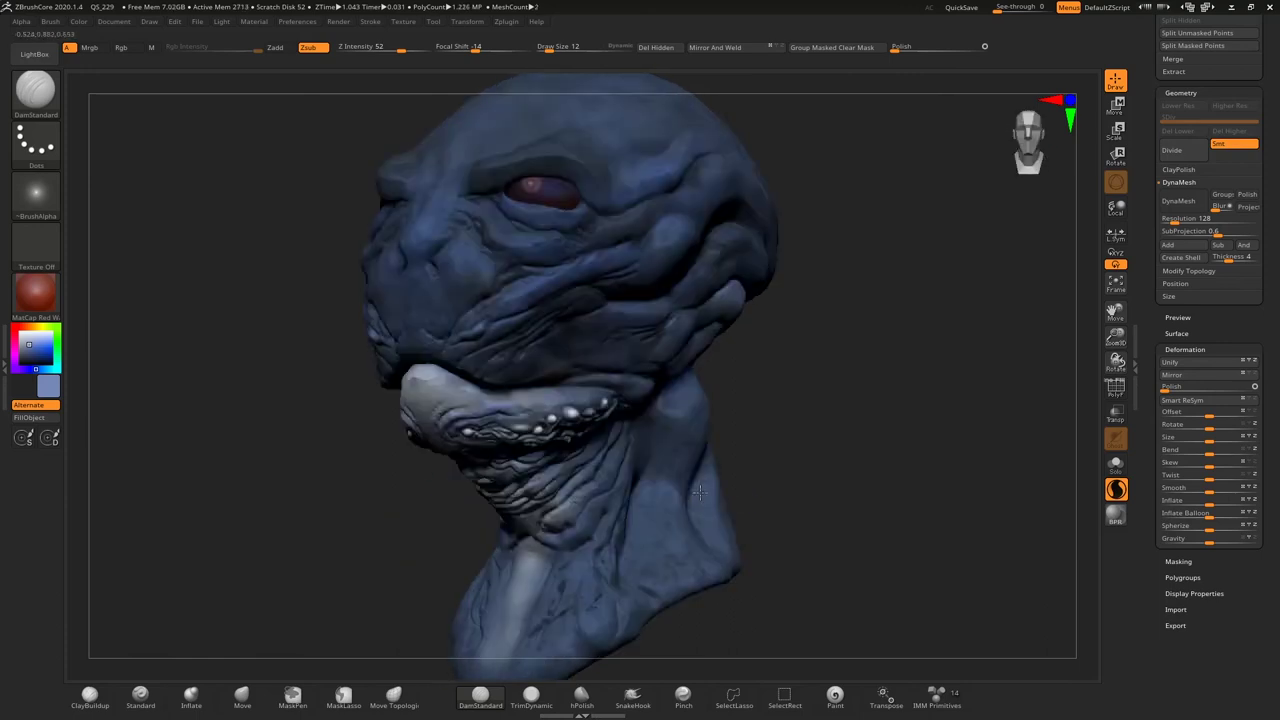
mouse_move(950, 320)
mouse_down()
mouse_move(734, 433)
mouse_move(814, 503)
mouse_move(852, 262)
mouse_move(634, 470)
mouse_move(636, 512)
mouse_up()
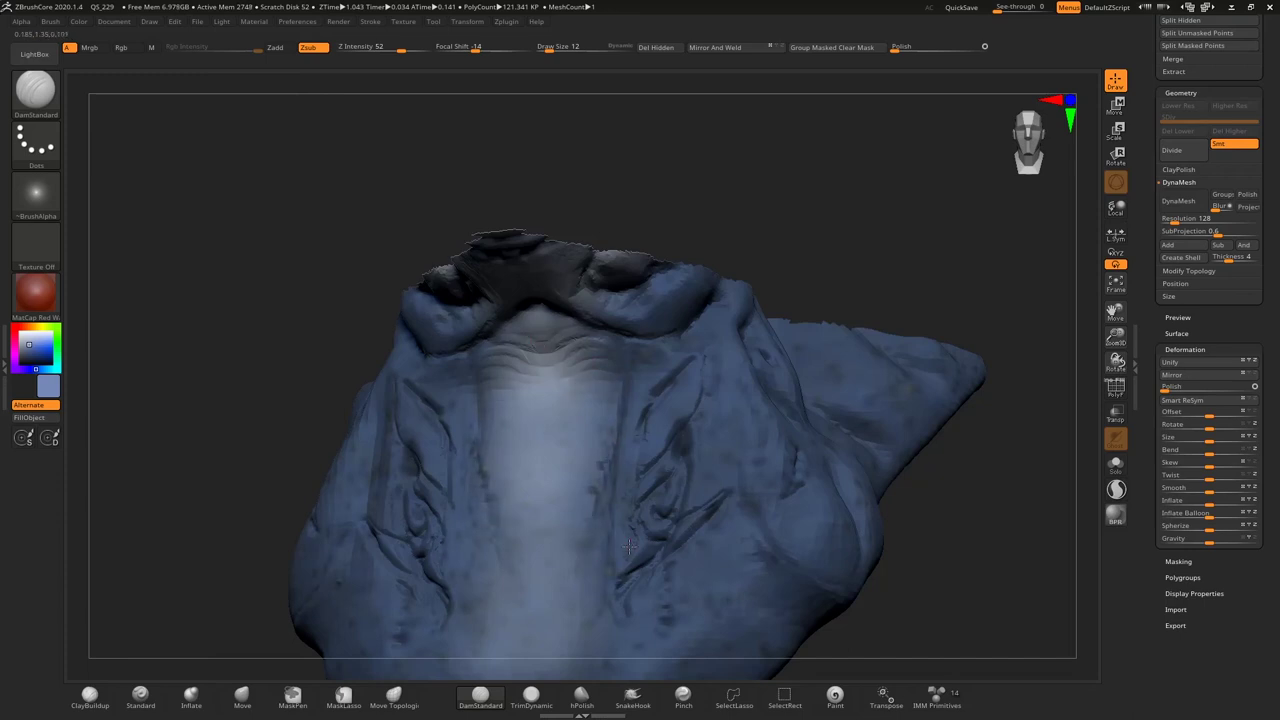
Step: At brush size 26, carve mirrored grooves along both sides of the neck's underside
drag(960, 460, 900, 363)
key(bracketright)
drag(630, 376, 590, 512)
mouse_move(688, 396)
mouse_down()
mouse_move(642, 262)
mouse_move(575, 196)
mouse_up()
drag(600, 240, 556, 220)
mouse_move(940, 300)
mouse_down()
mouse_move(929, 380)
mouse_move(946, 441)
mouse_move(700, 515)
mouse_up()
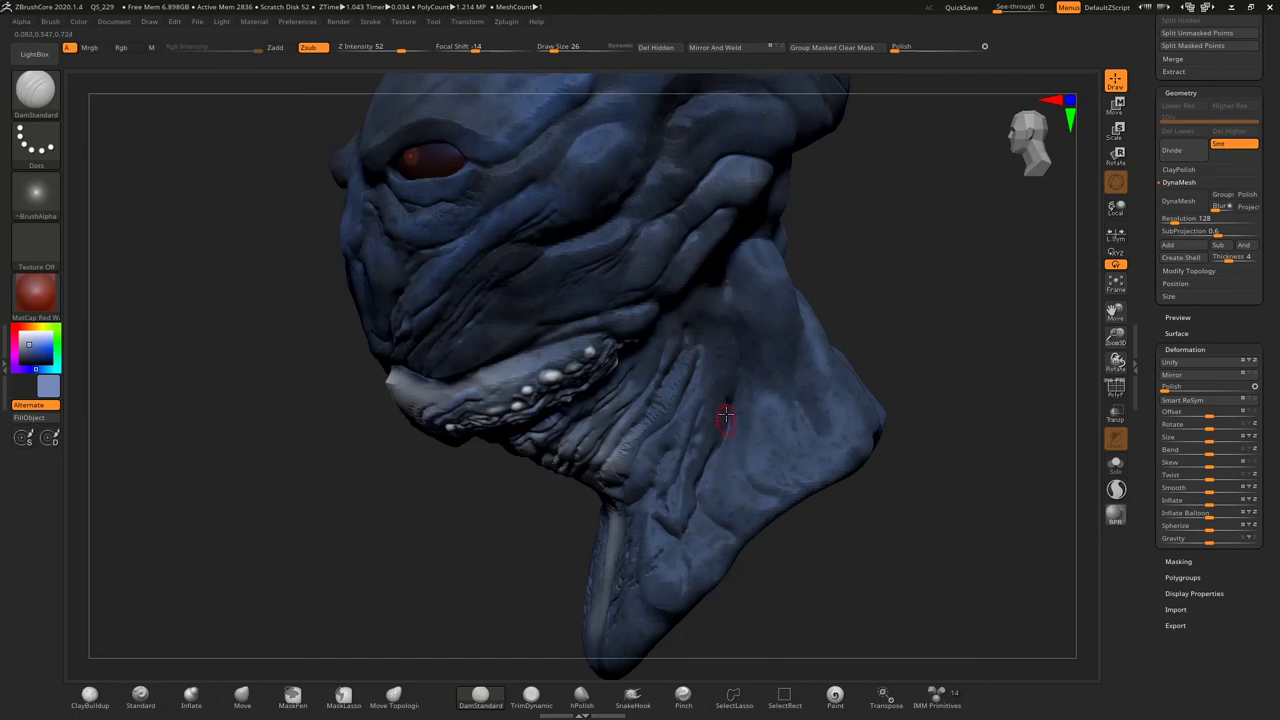
Step: Lower Z Intensity to 27, carve grooves along the neck folds, and quick-save the sculpt
mouse_move(686, 330)
mouse_down()
mouse_move(766, 366)
mouse_move(803, 428)
mouse_up()
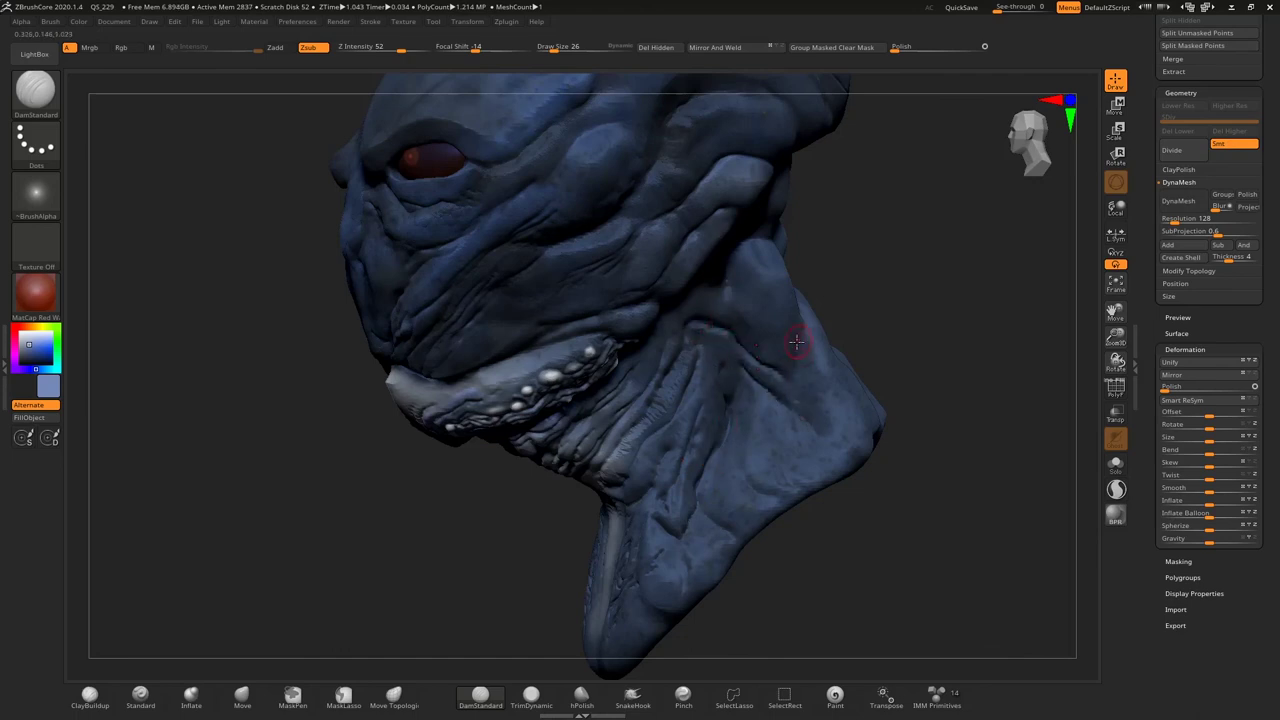
drag(795, 343, 792, 343)
drag(867, 293, 750, 440)
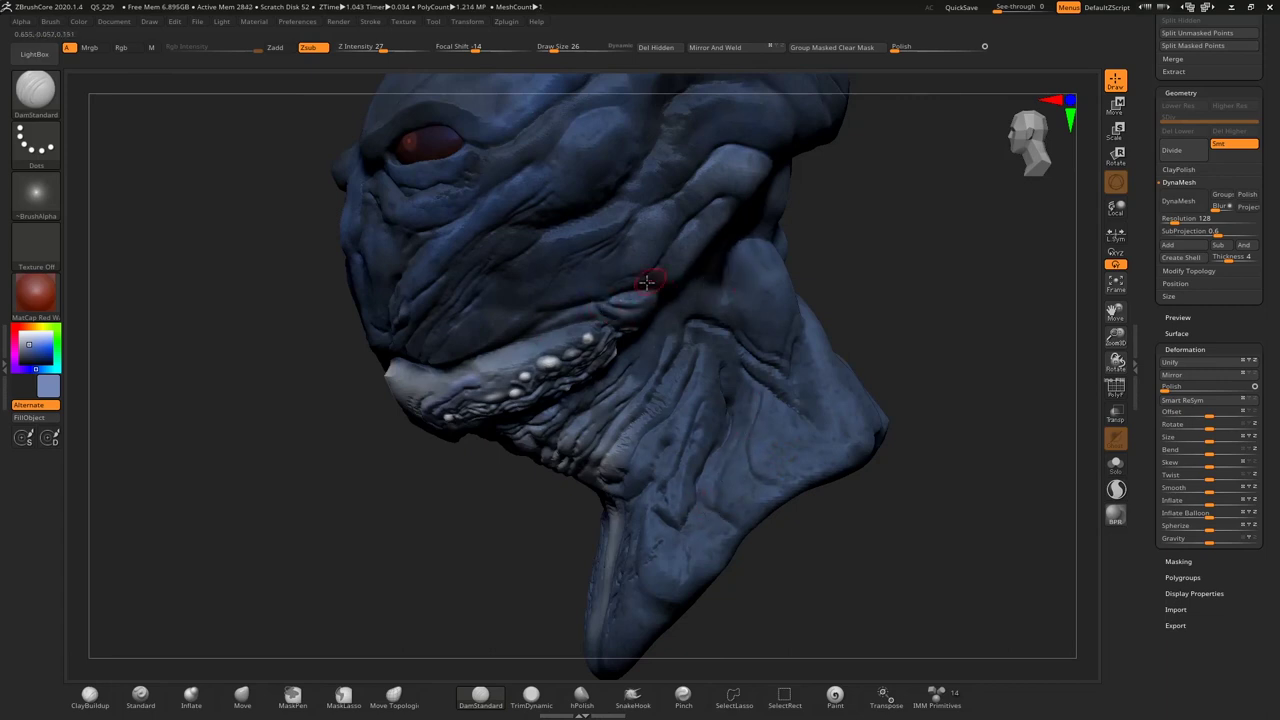
right_drag(631, 339, 702, 534)
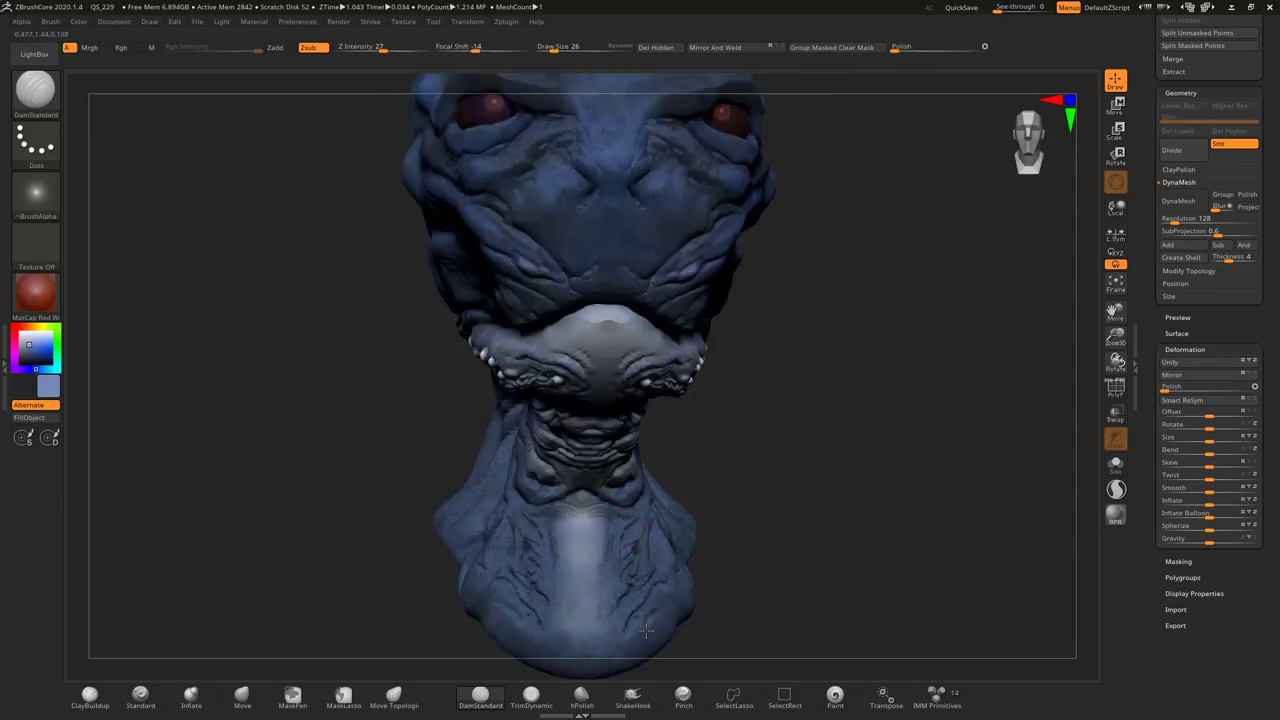
right_drag(718, 550, 680, 572)
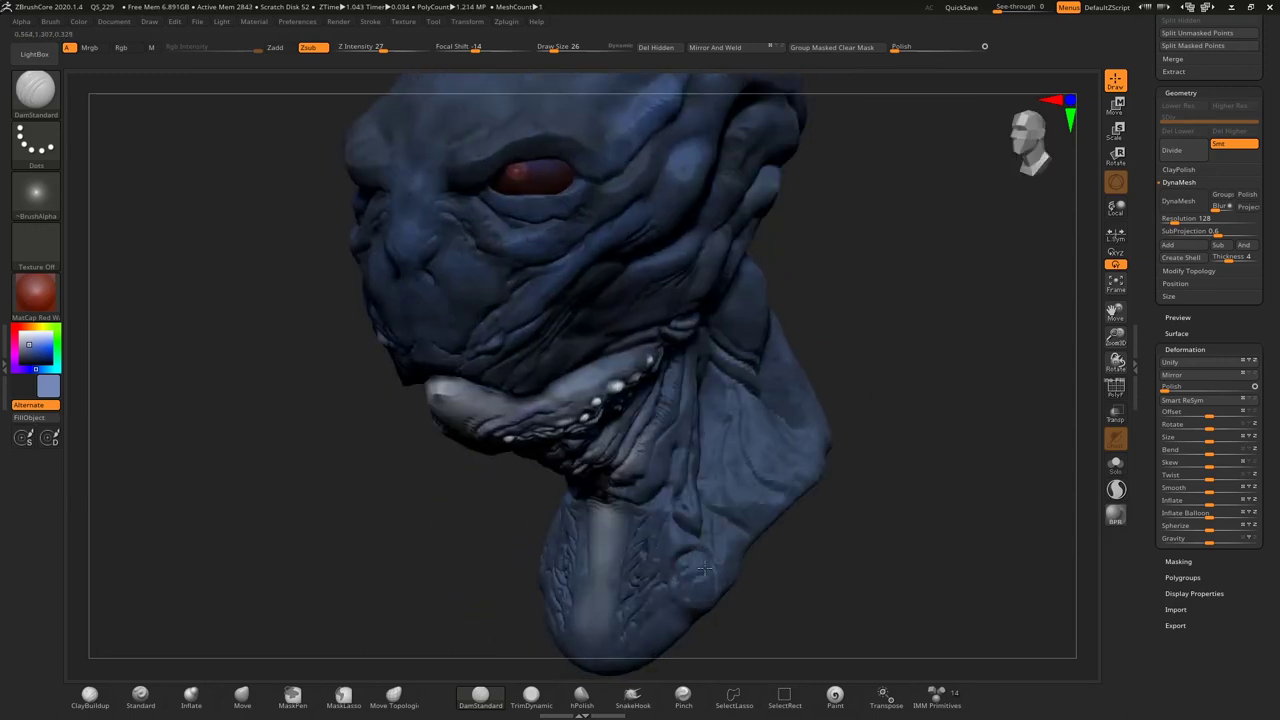
drag(715, 510, 740, 450)
mouse_move(860, 417)
mouse_down()
mouse_move(914, 394)
mouse_move(961, 307)
mouse_up()
click(960, 8)
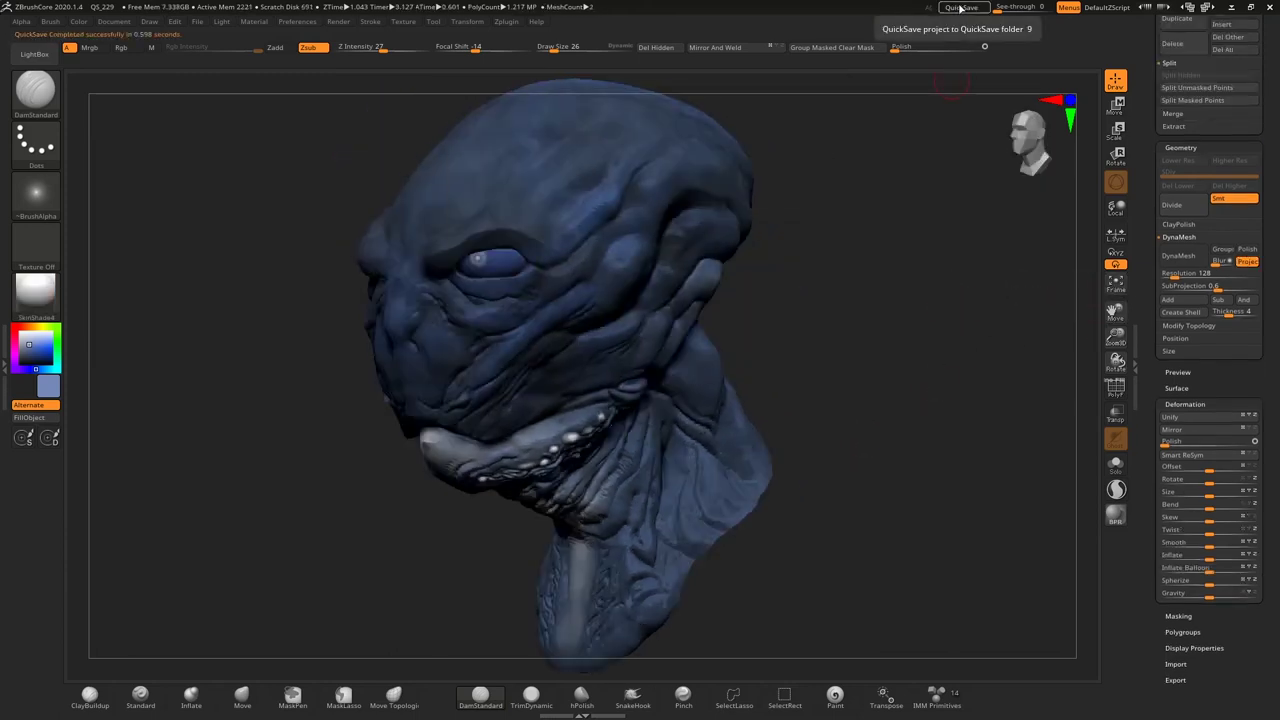
Step: Switch to the Standard brush with a darker blue colour and the Spray stroke
drag(1040, 322, 1006, 328)
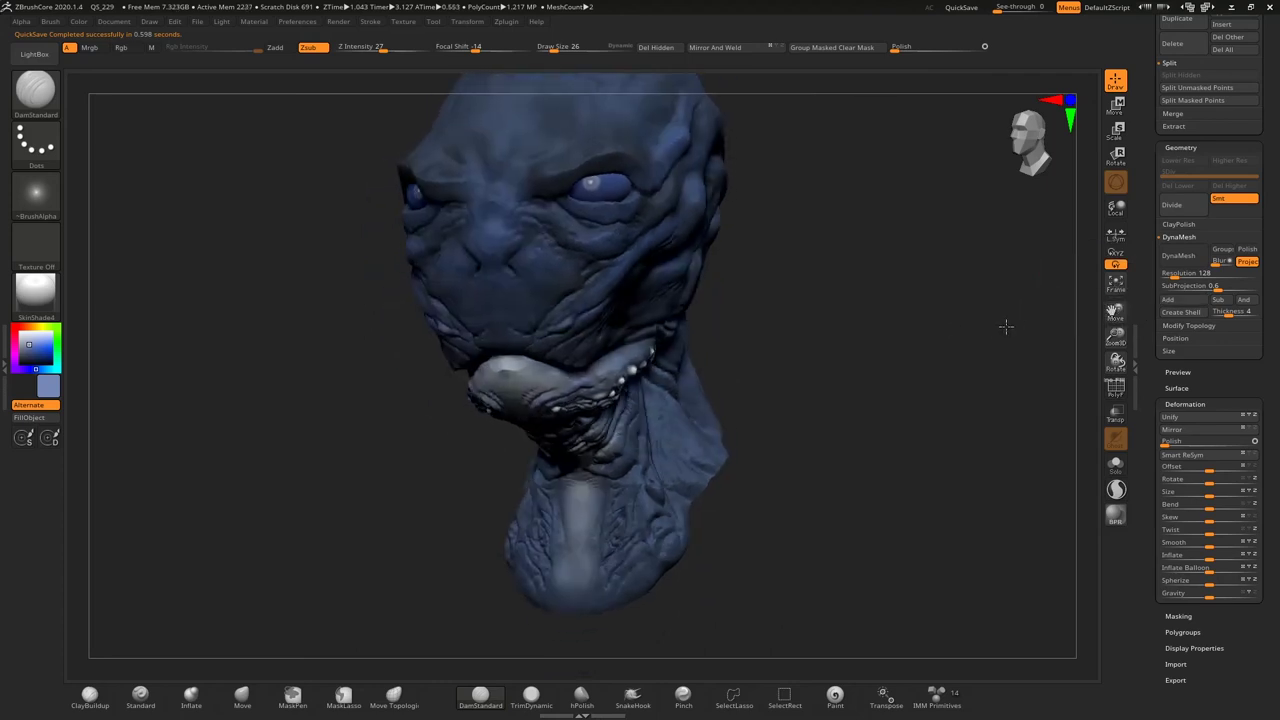
click(140, 693)
click(31, 356)
drag(31, 356, 408, 33)
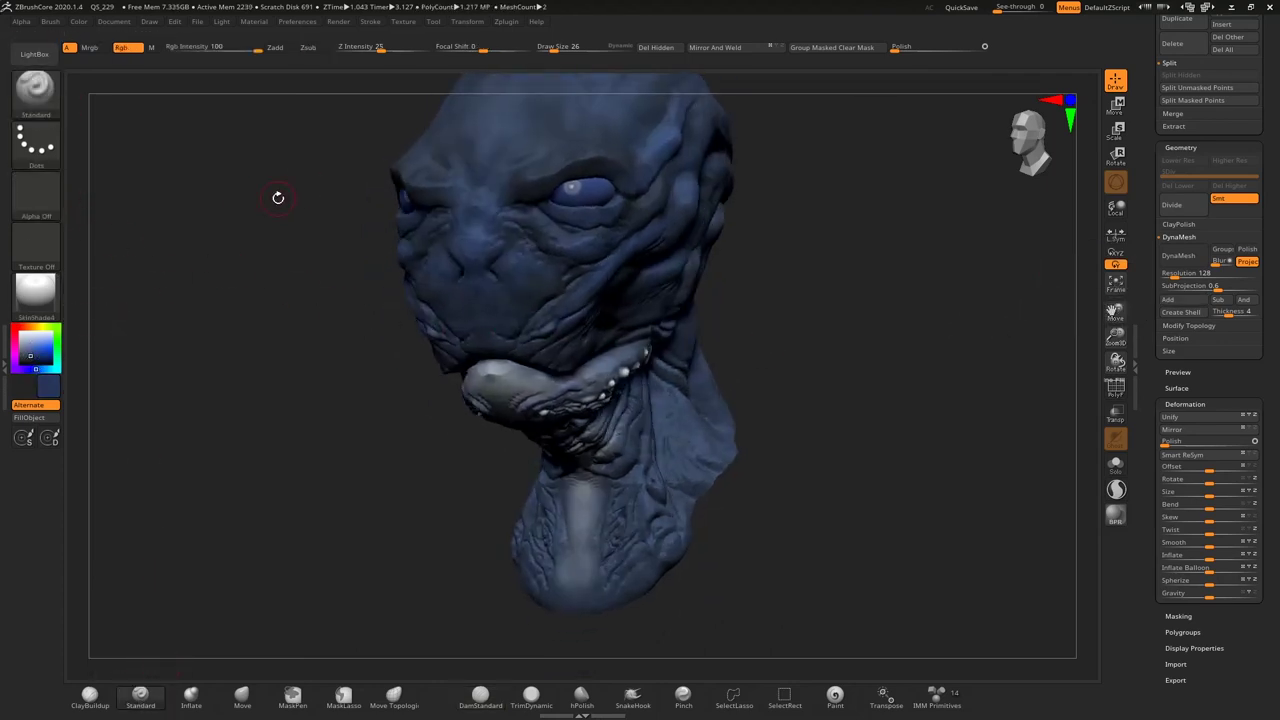
click(370, 21)
click(450, 112)
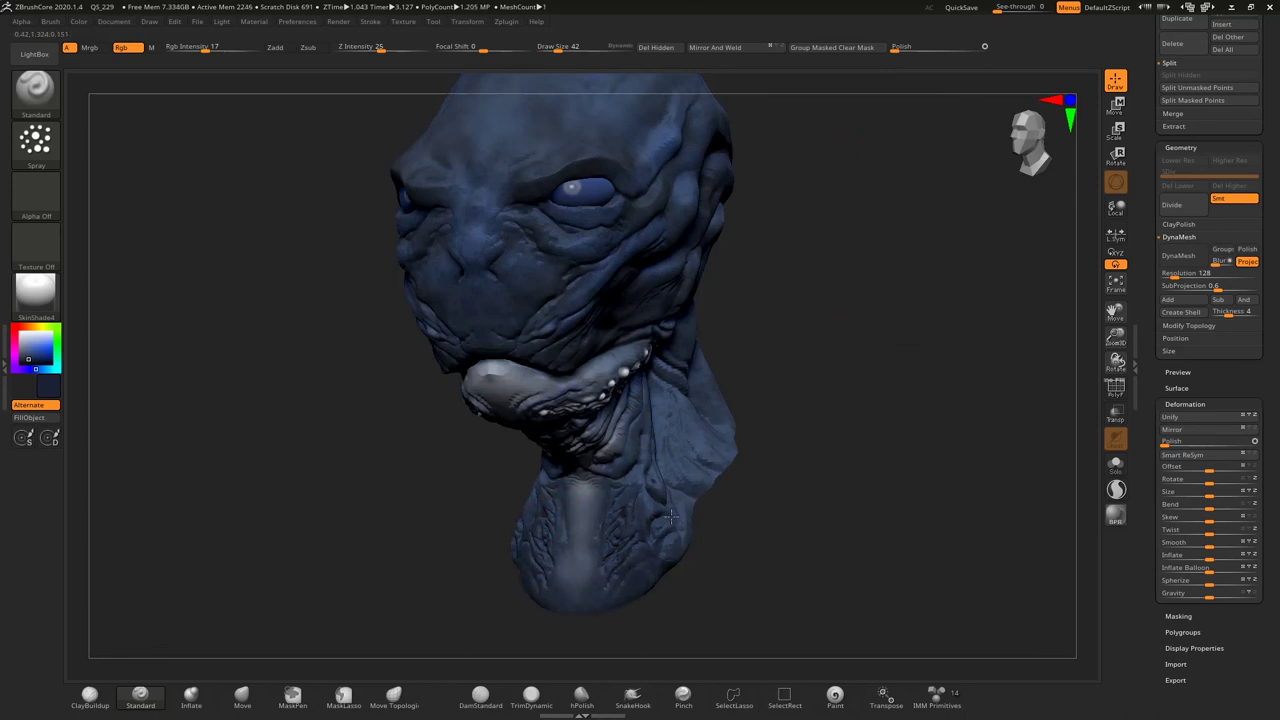
Step: Set Draw Size to 65 and display the head with the Flat Color material
drag(797, 387, 704, 436)
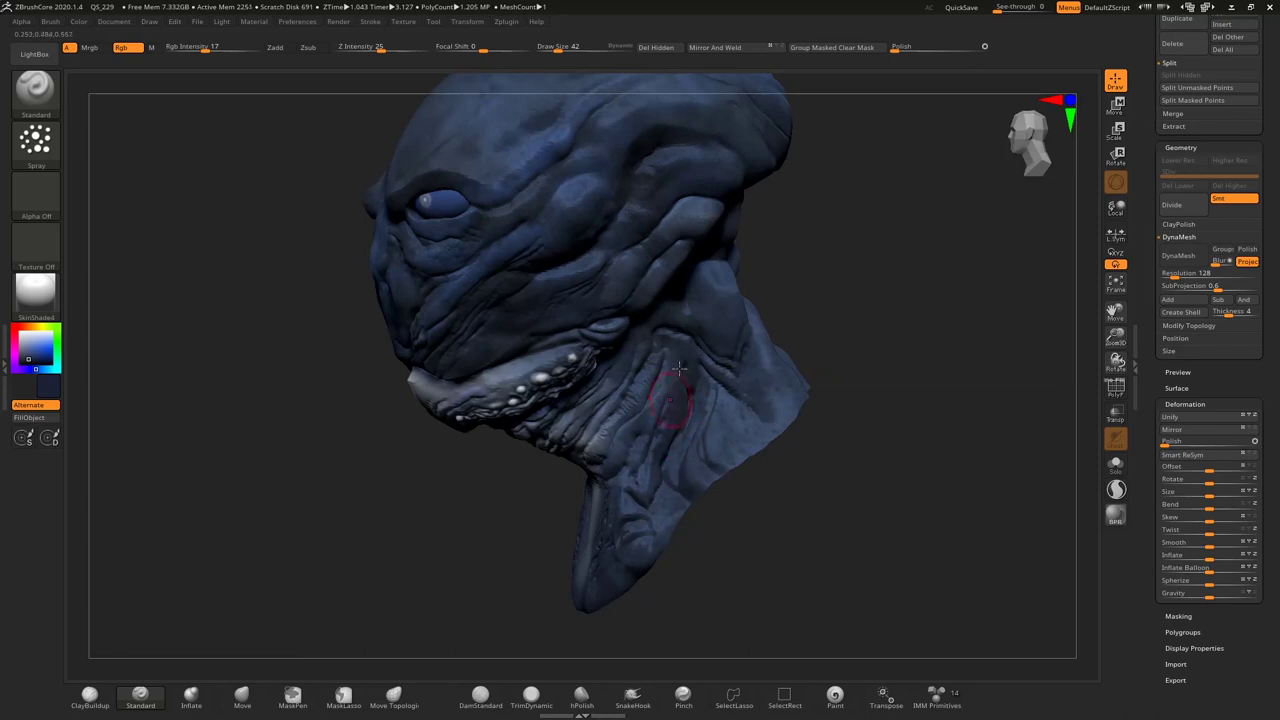
click(561, 46)
key(Return)
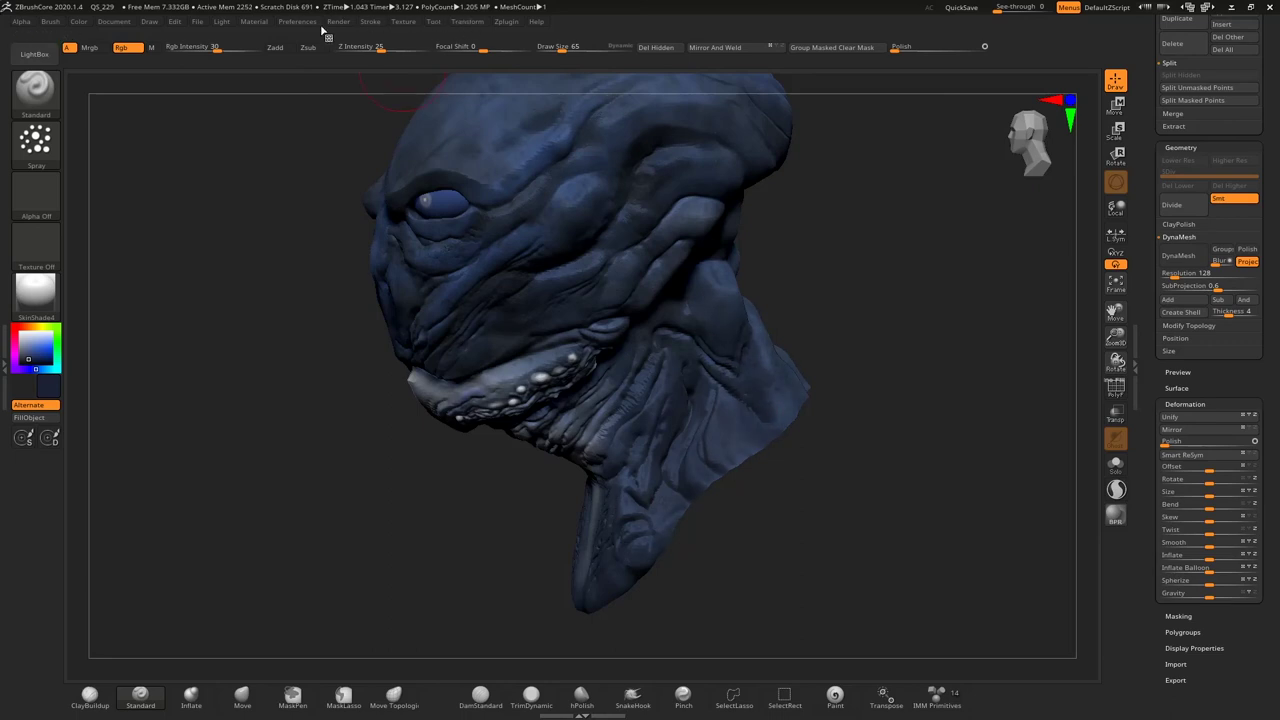
click(254, 21)
click(333, 137)
click(560, 240)
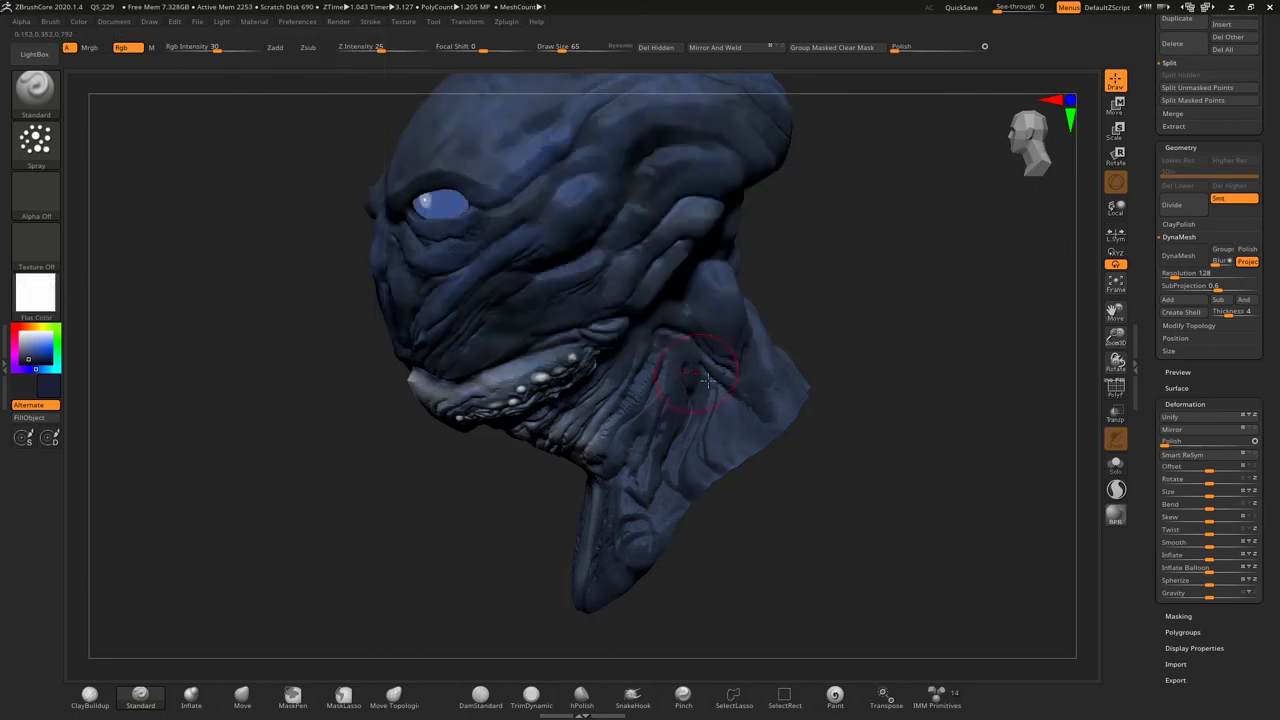
scroll(1210, 300, up, 5)
Step: Select the DynaWax128 subtool and fill the whole object using Color > FillObject
click(1215, 210)
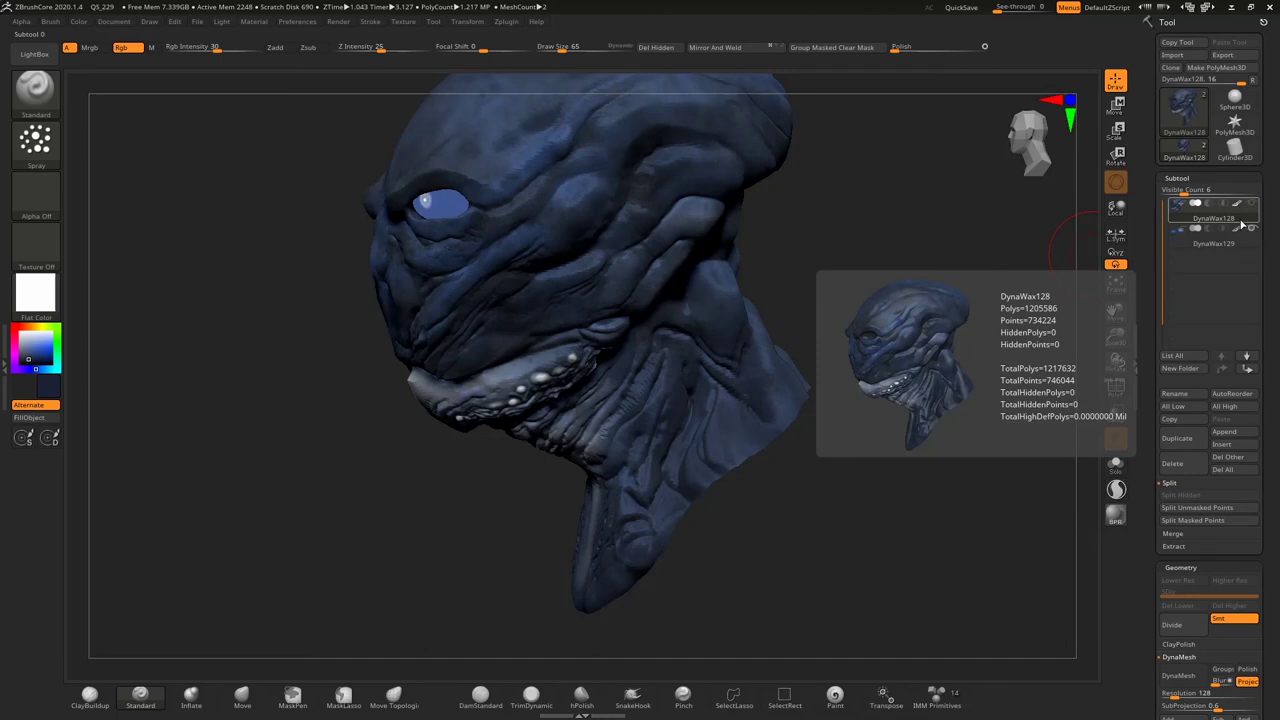
click(254, 21)
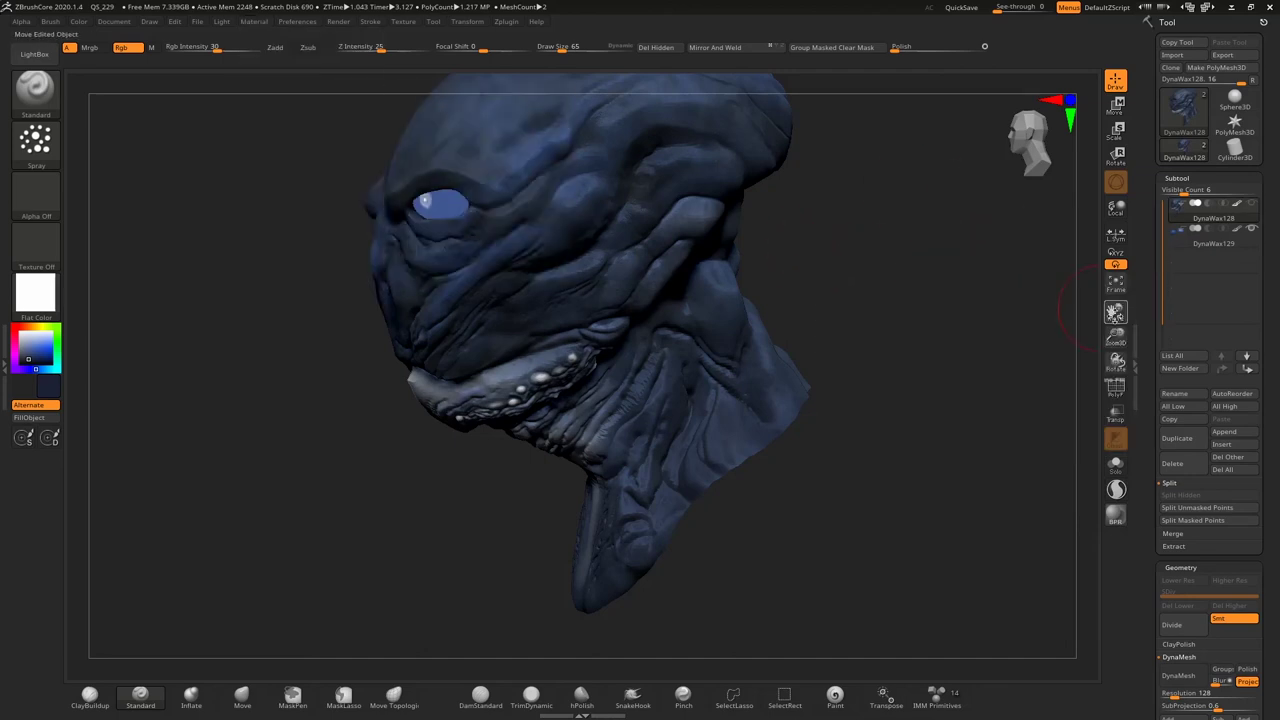
drag(1090, 320, 1030, 332)
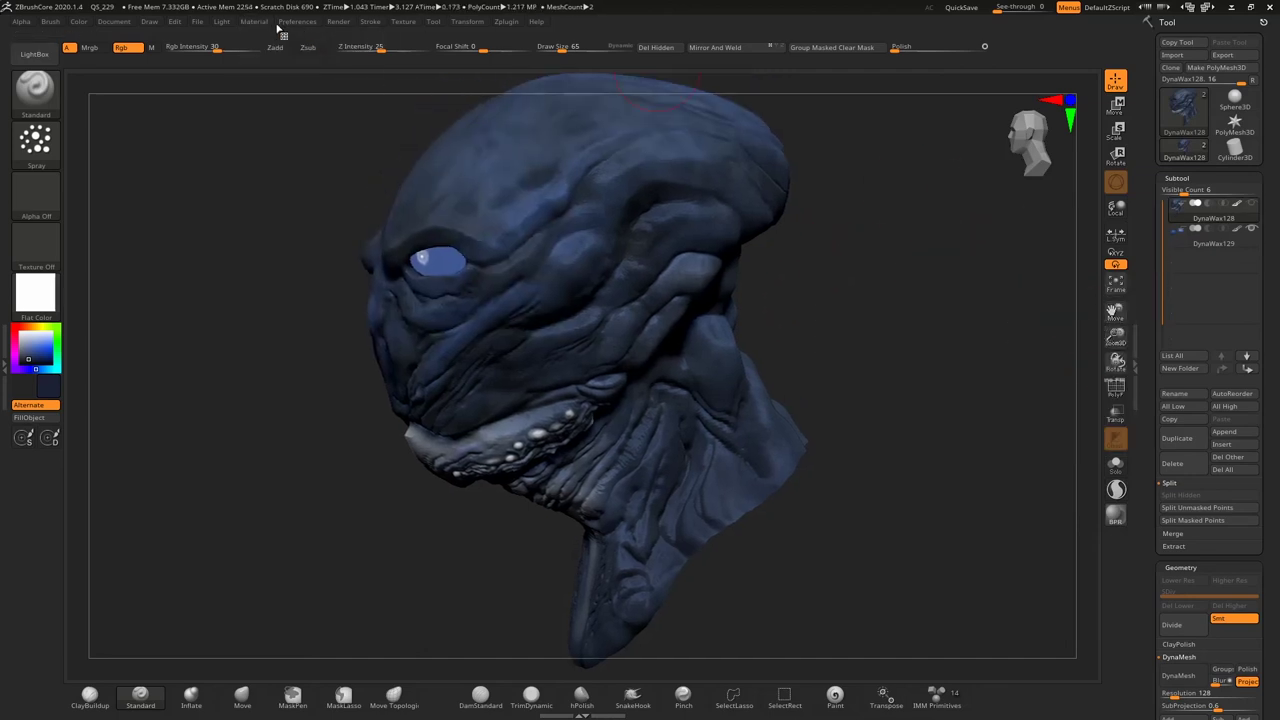
click(254, 21)
click(152, 47)
click(78, 21)
click(117, 261)
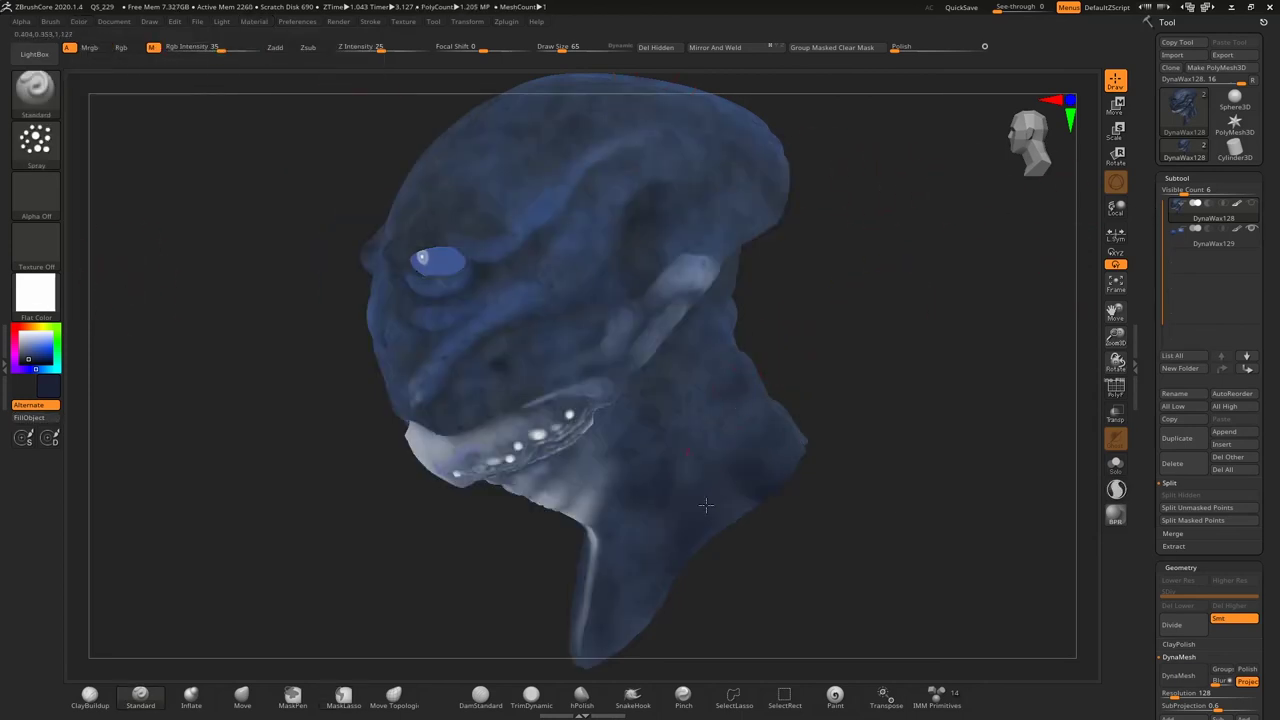
click(124, 47)
Step: Configure NoiseMaker surface noise, accept it, and apply it to the head's mesh
mouse_move(760, 560)
mouse_down()
mouse_move(669, 529)
mouse_move(797, 391)
mouse_move(610, 651)
mouse_move(786, 266)
mouse_move(432, 441)
mouse_move(949, 400)
mouse_up()
scroll(1210, 400, down, 5)
click(1215, 462)
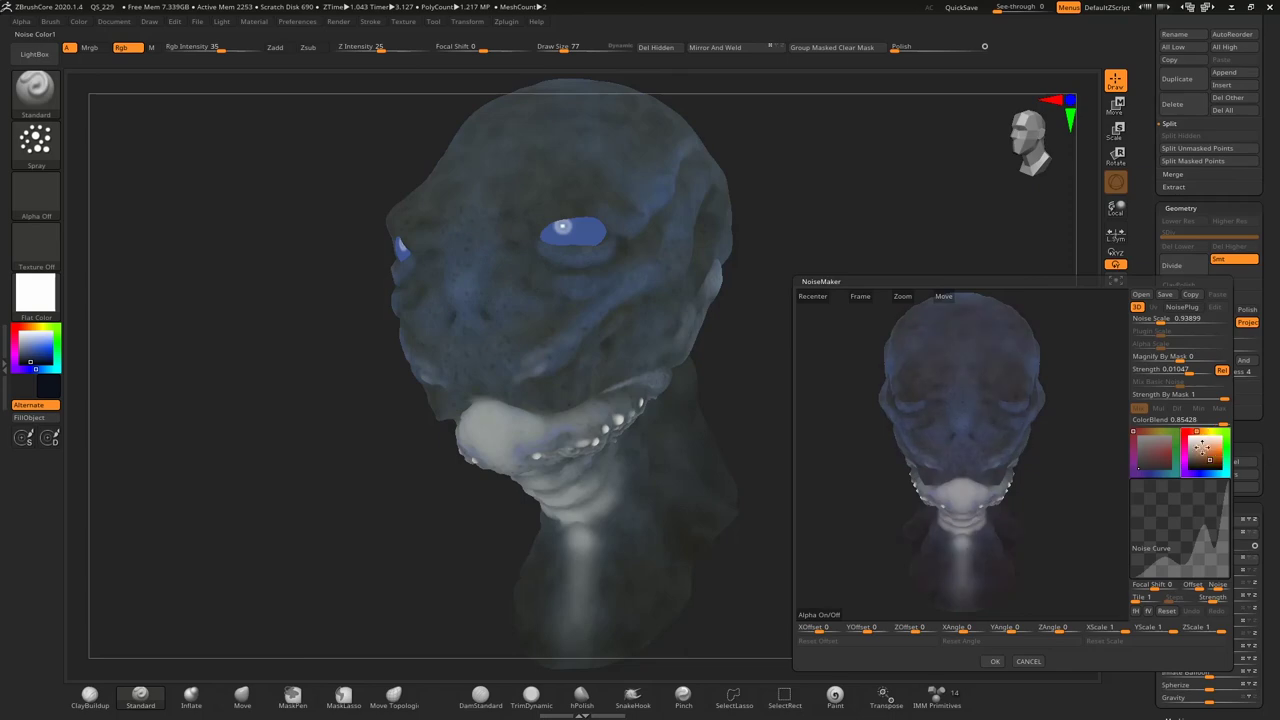
click(995, 661)
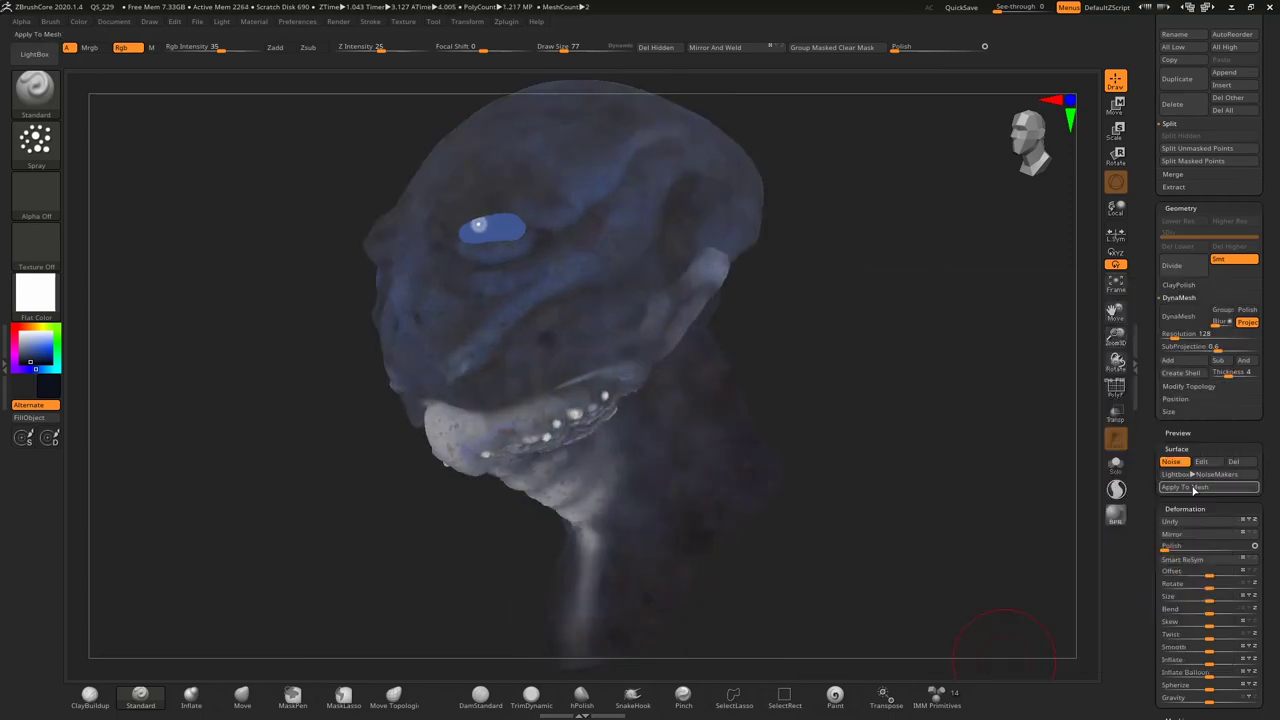
mouse_move(151, 134)
mouse_down()
mouse_move(811, 323)
mouse_move(866, 260)
mouse_move(903, 272)
mouse_move(743, 514)
mouse_up()
click(683, 694)
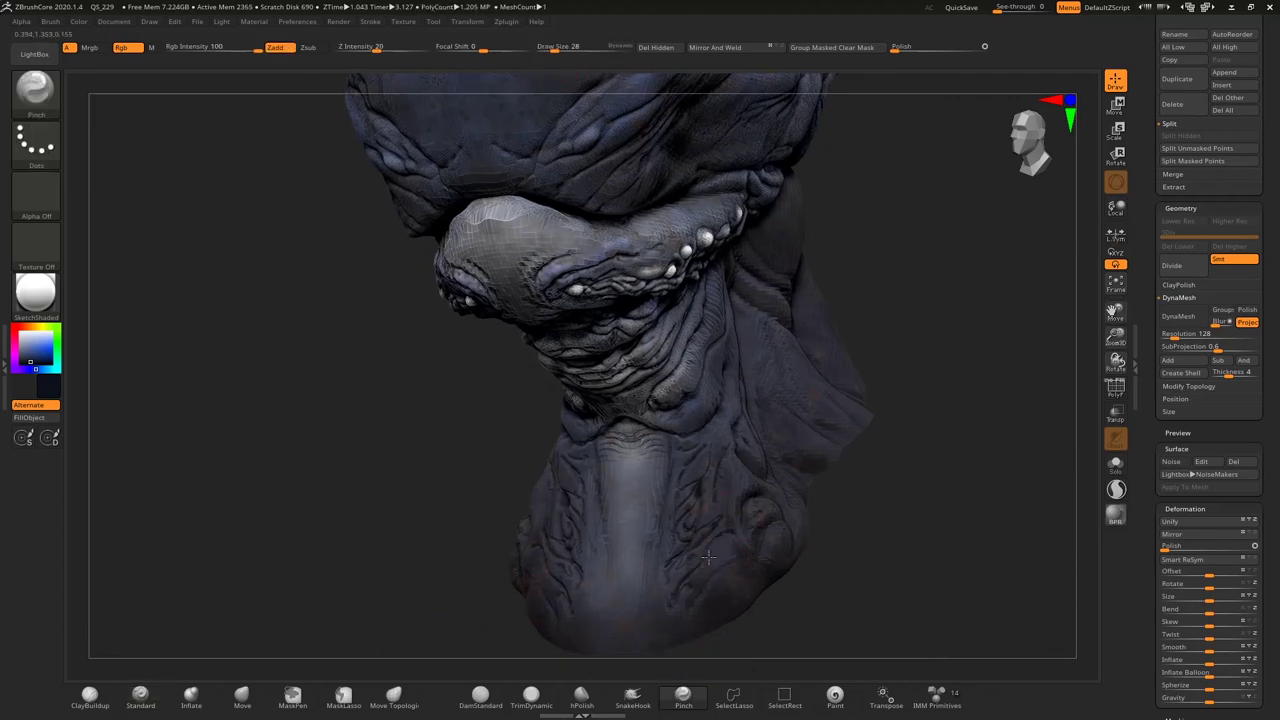
Step: Orbit around the chin, neck and back of the head to inspect the creases
drag(426, 523, 700, 521)
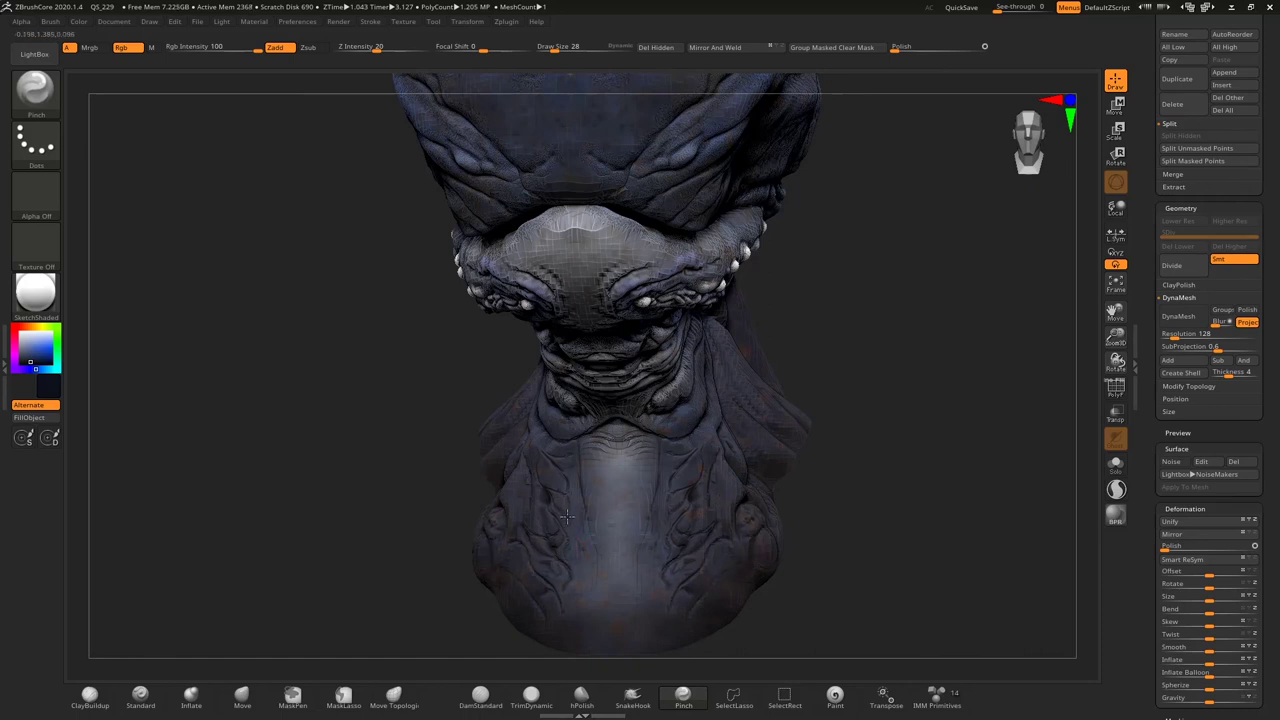
key(shift)
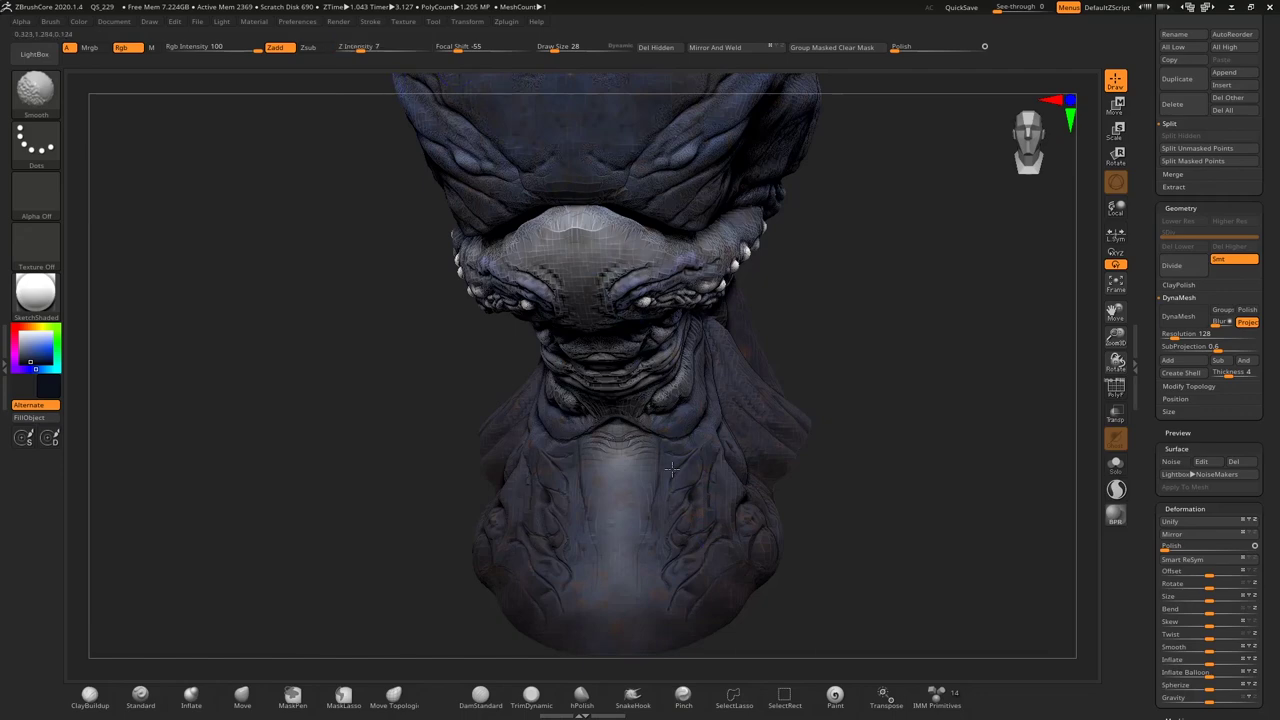
drag(811, 491, 760, 443)
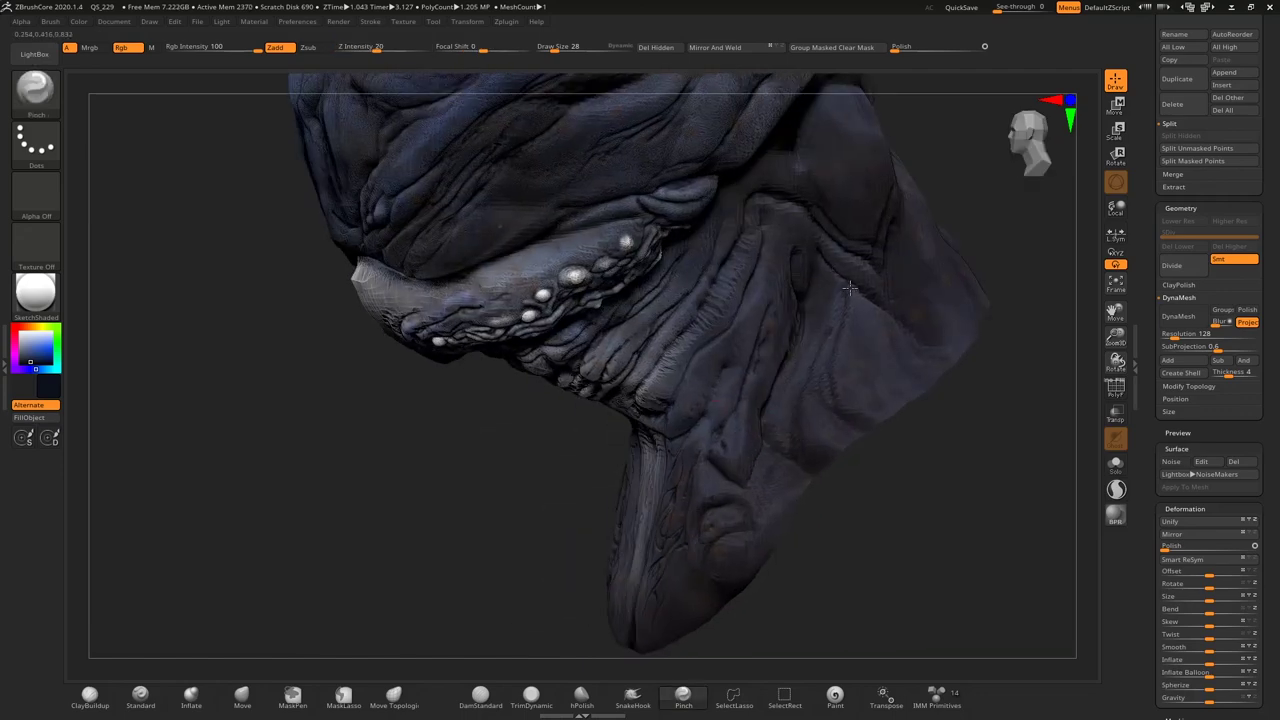
key(shift)
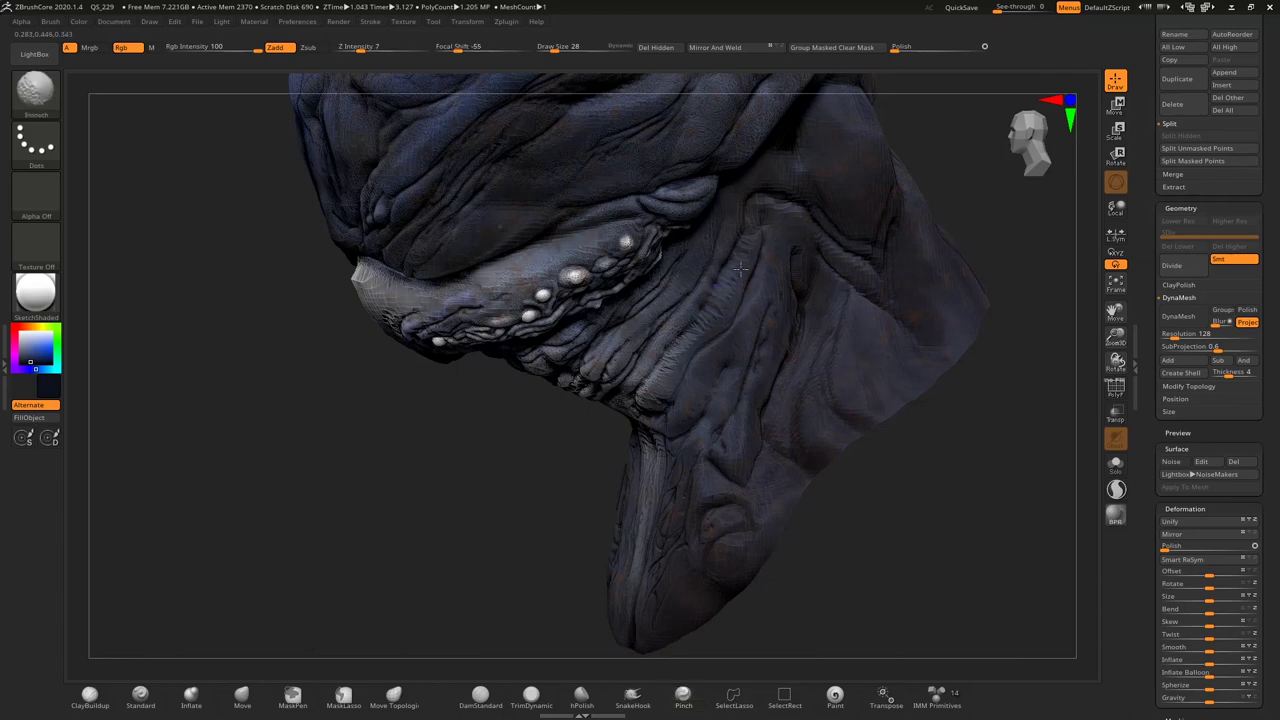
click(1116, 285)
drag(880, 264, 651, 433)
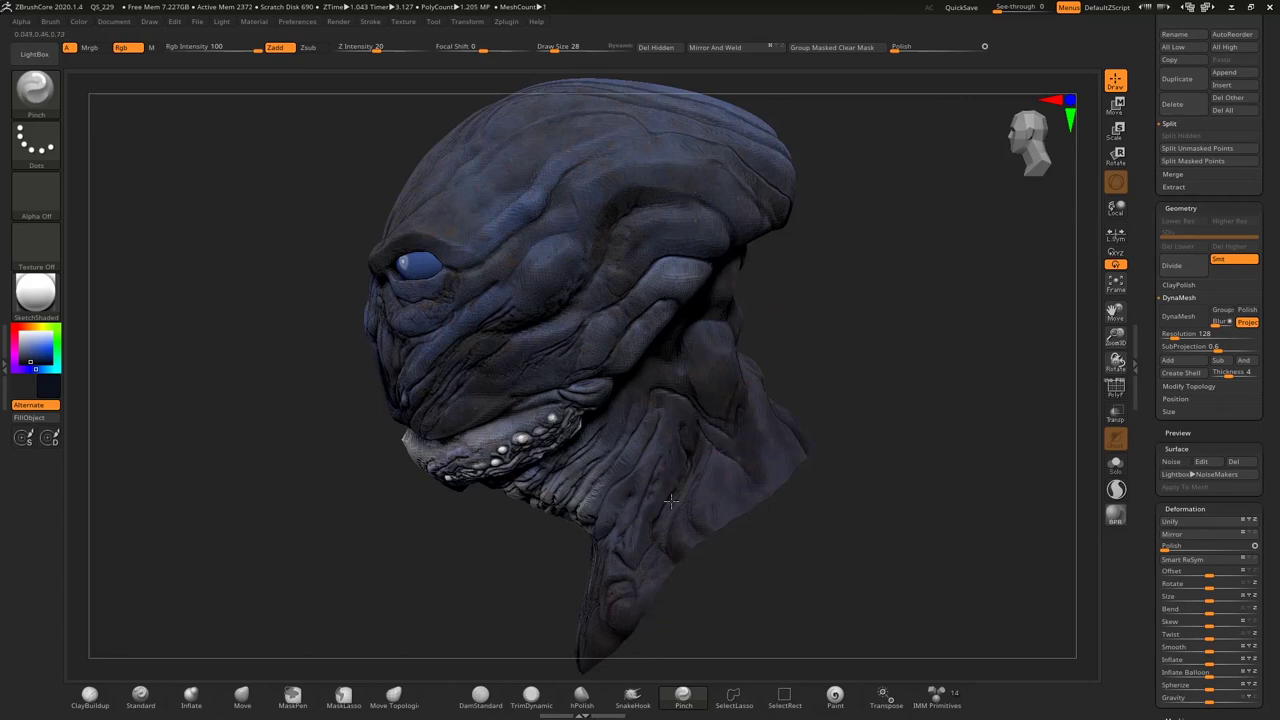
drag(469, 515, 646, 294)
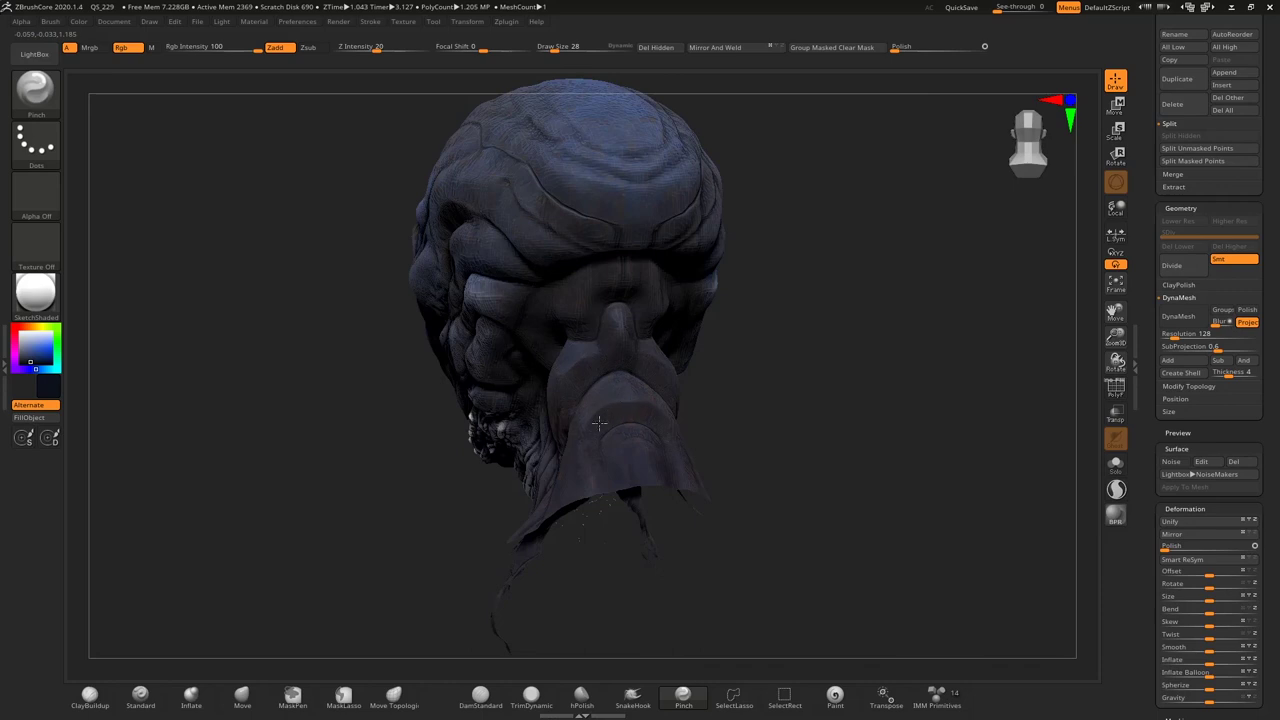
drag(601, 310, 582, 292)
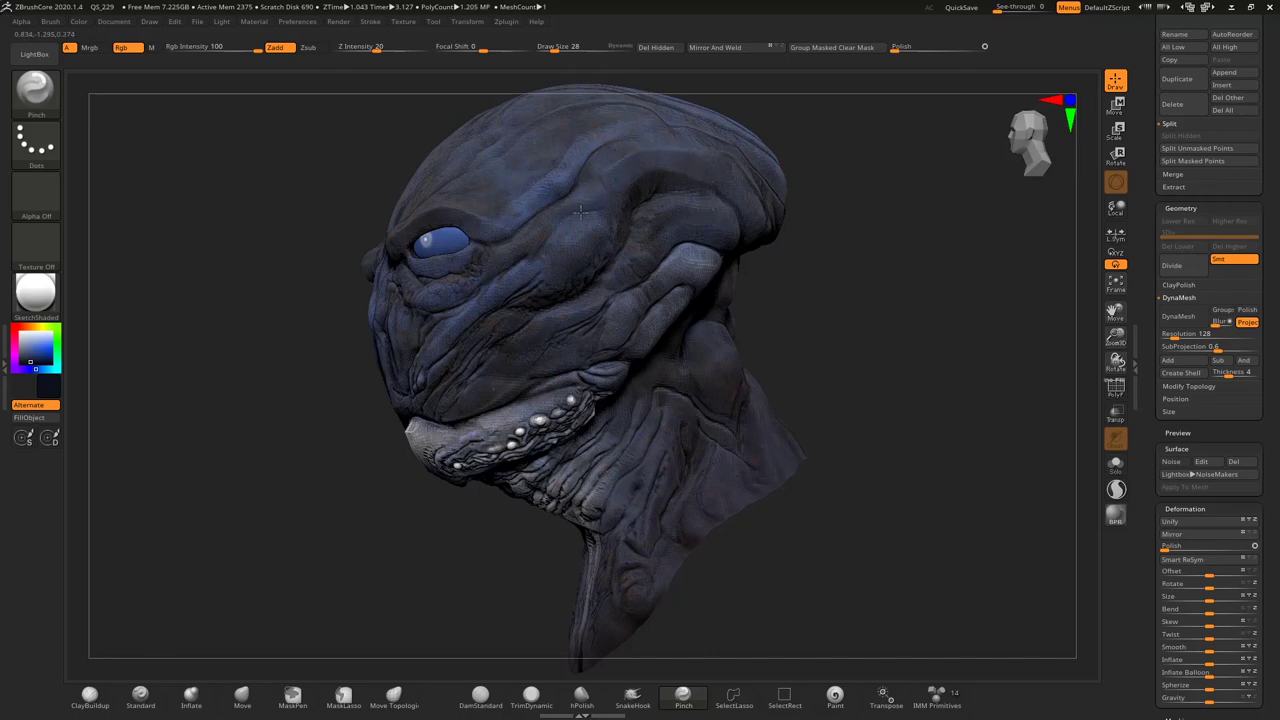
drag(286, 380, 490, 200)
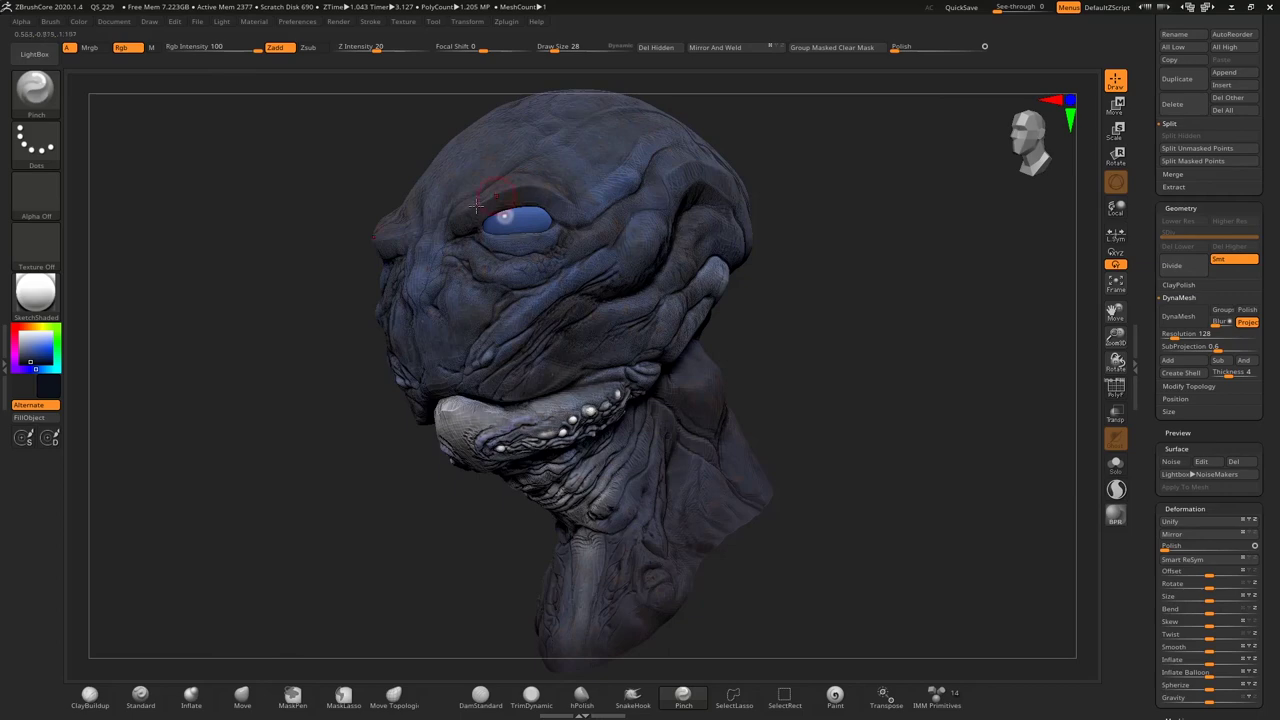
mouse_move(414, 517)
mouse_down()
mouse_move(439, 475)
mouse_move(862, 281)
mouse_up()
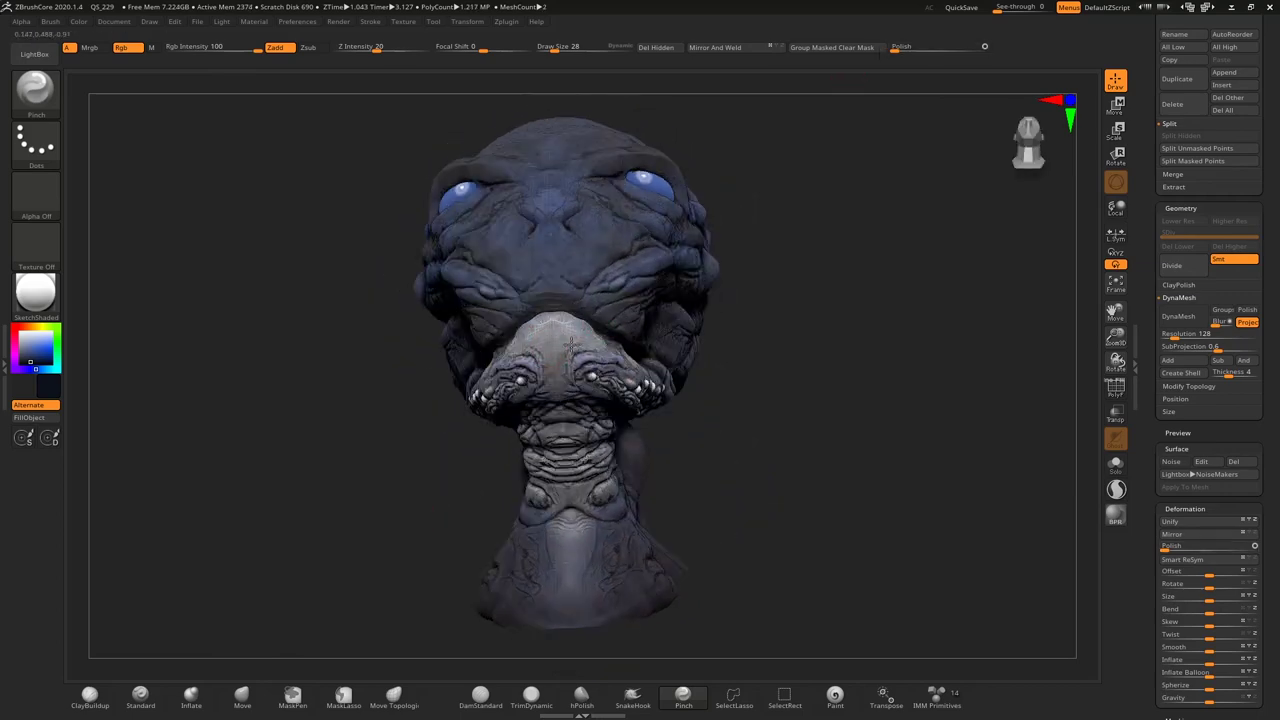
Step: Lower the Pinch Draw Size to 17 and zoom in close on the jaw and lips
drag(557, 48, 549, 48)
right_drag(595, 358, 533, 370)
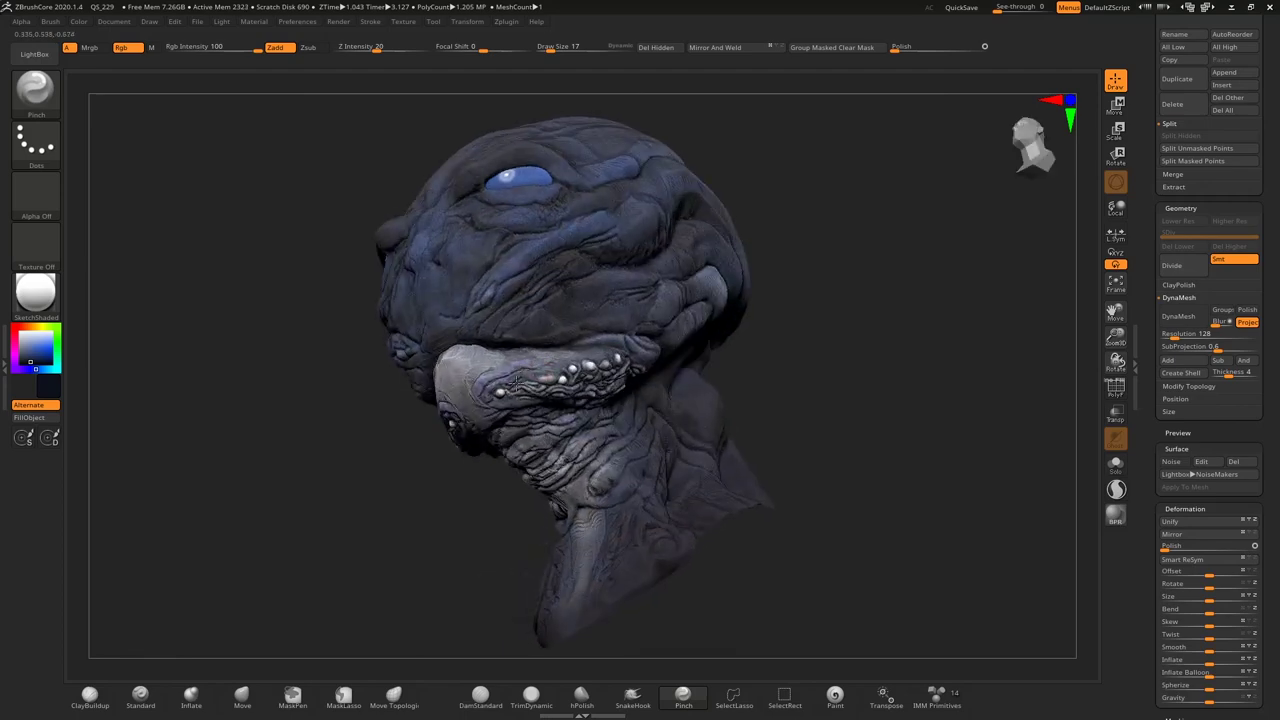
drag(1116, 360, 1116, 354)
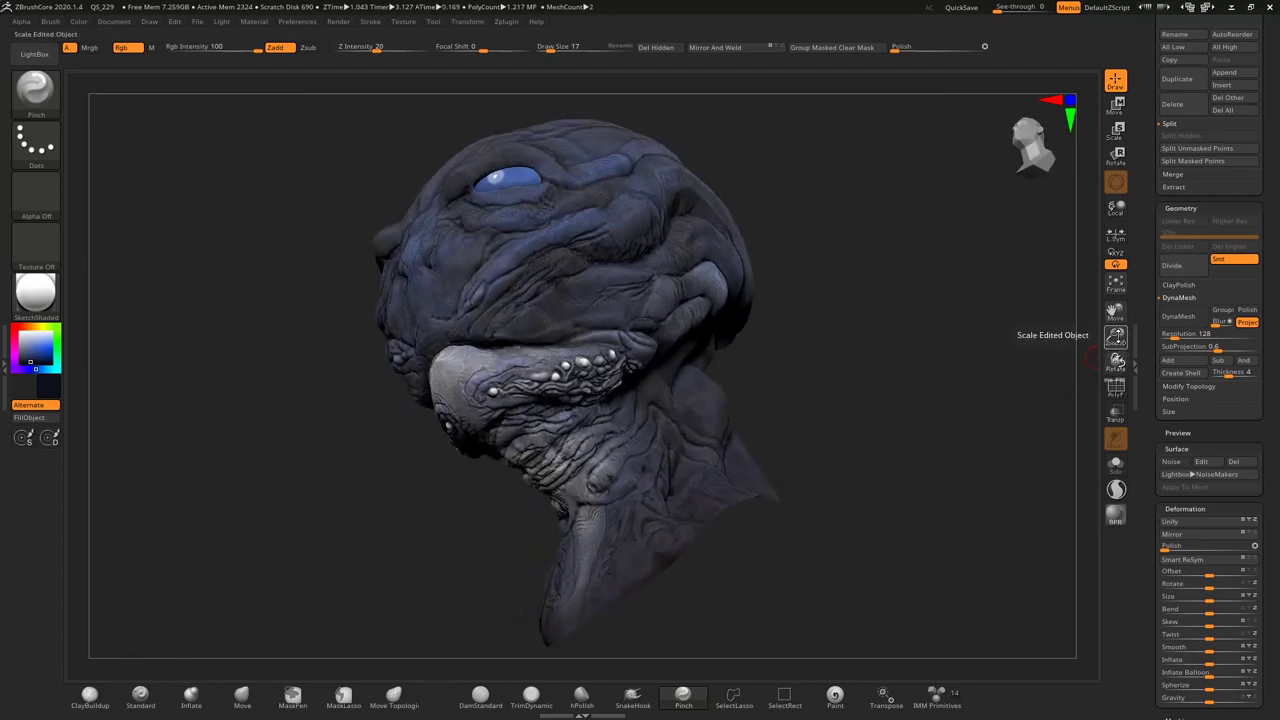
ctrl+right_drag(520, 420, 484, 386)
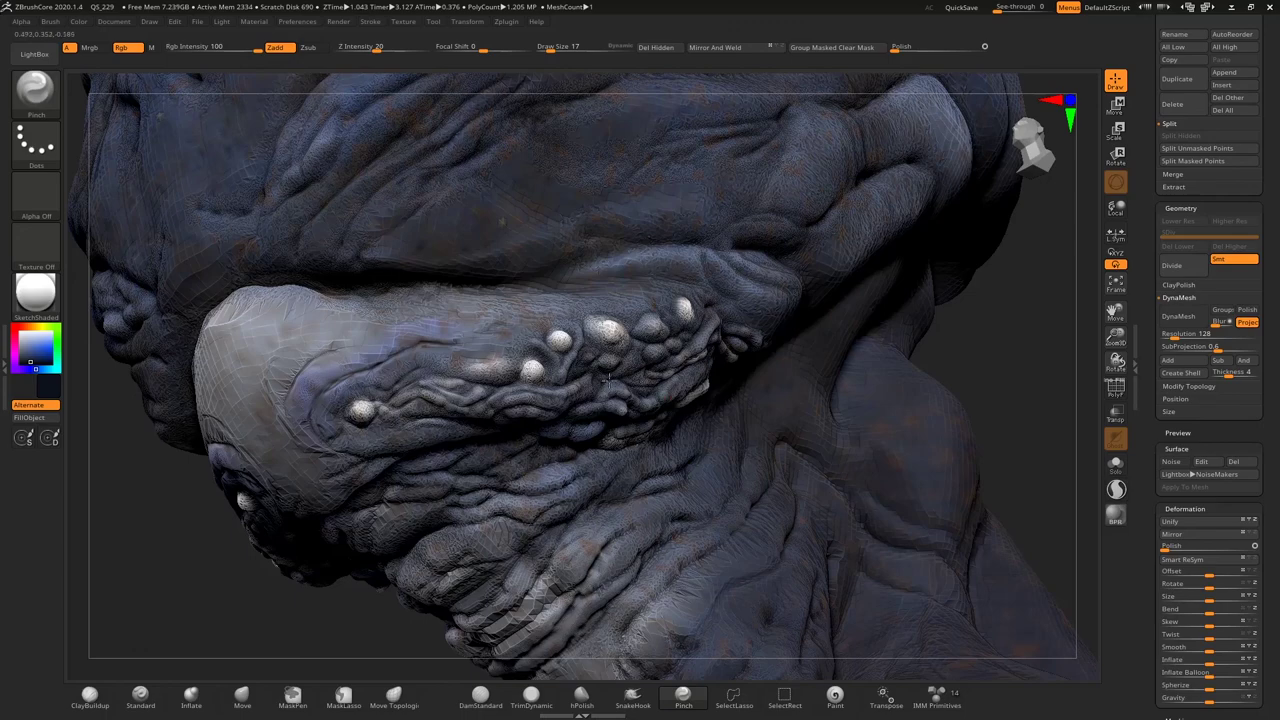
right_drag(608, 378, 550, 345)
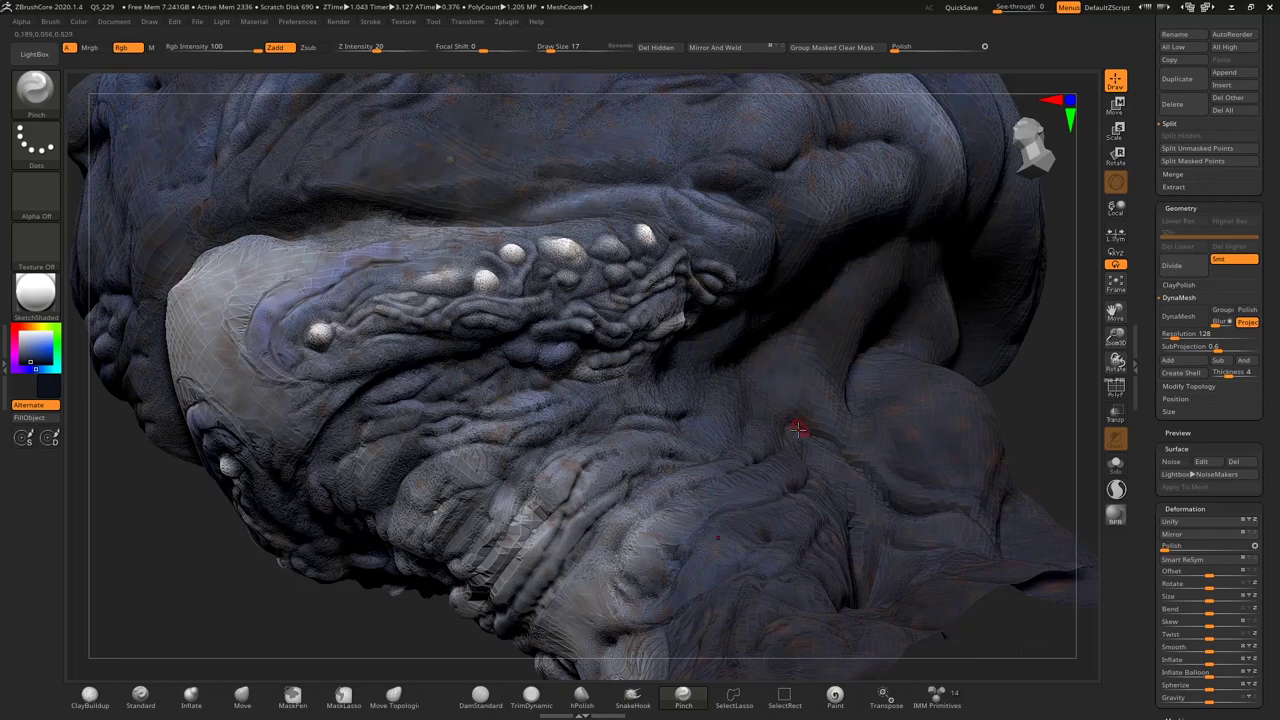
click(1115, 284)
drag(916, 303, 934, 351)
Step: Run a BPR render of the alien head, then render it again from another angle
click(1114, 522)
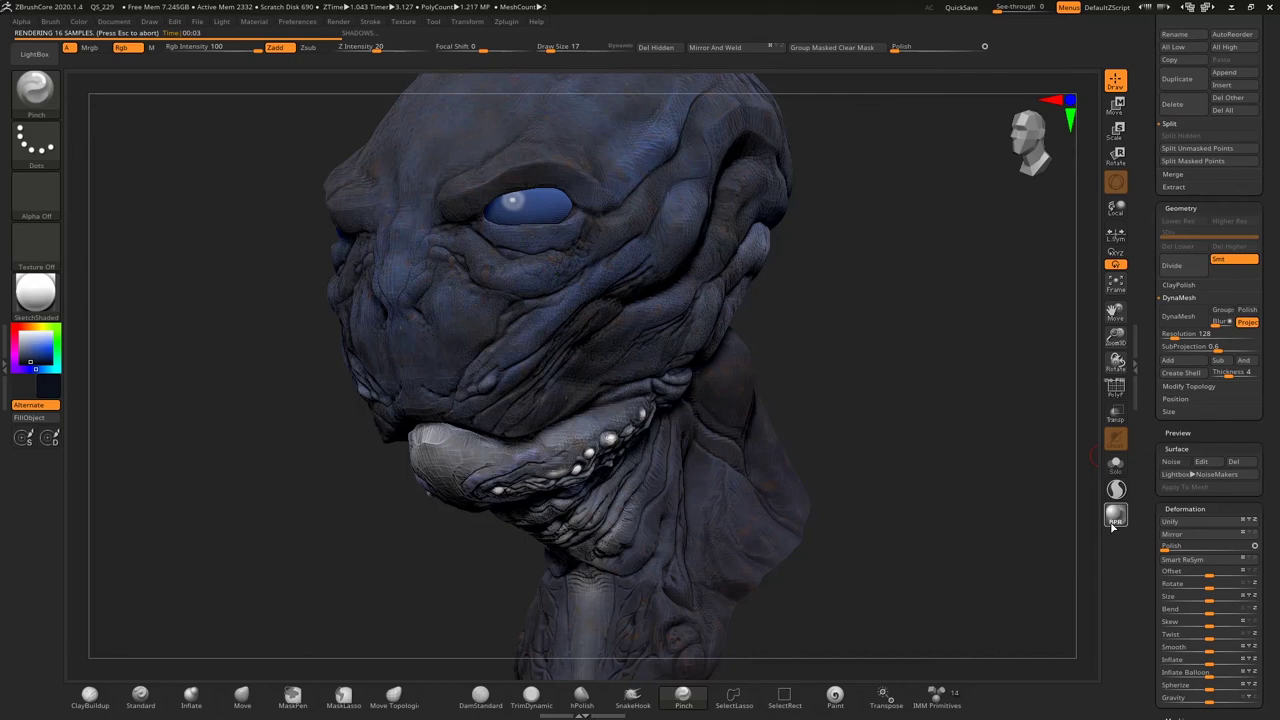
click(1116, 515)
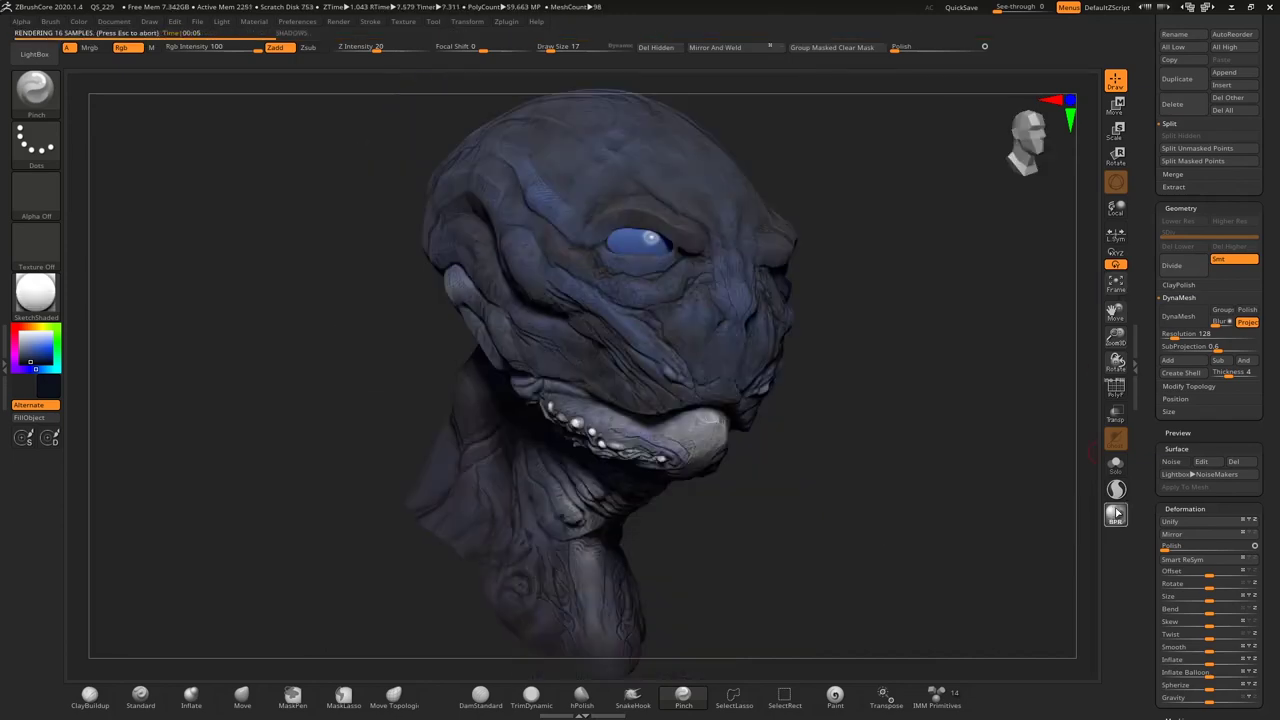